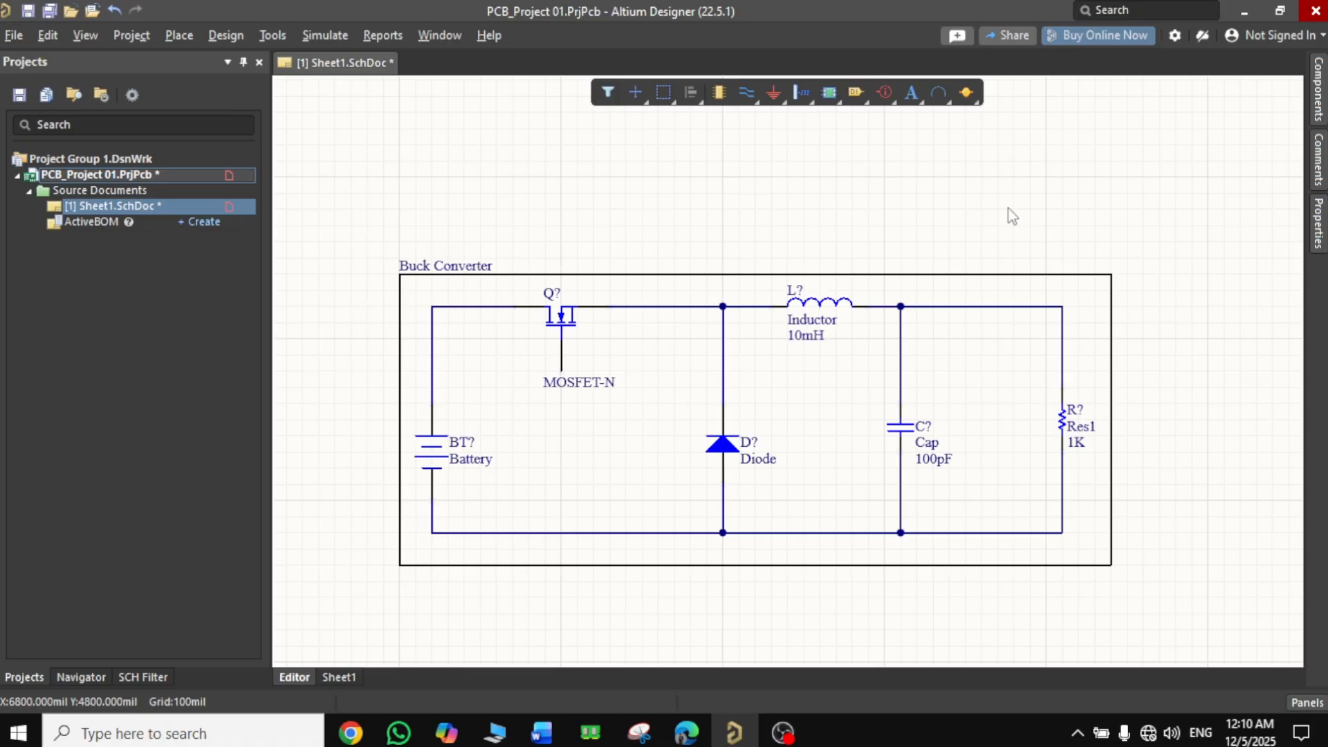
Start saving the schematic under a new name, creating and opening a new folder named Altium in Documents
click(14, 35)
click(44, 177)
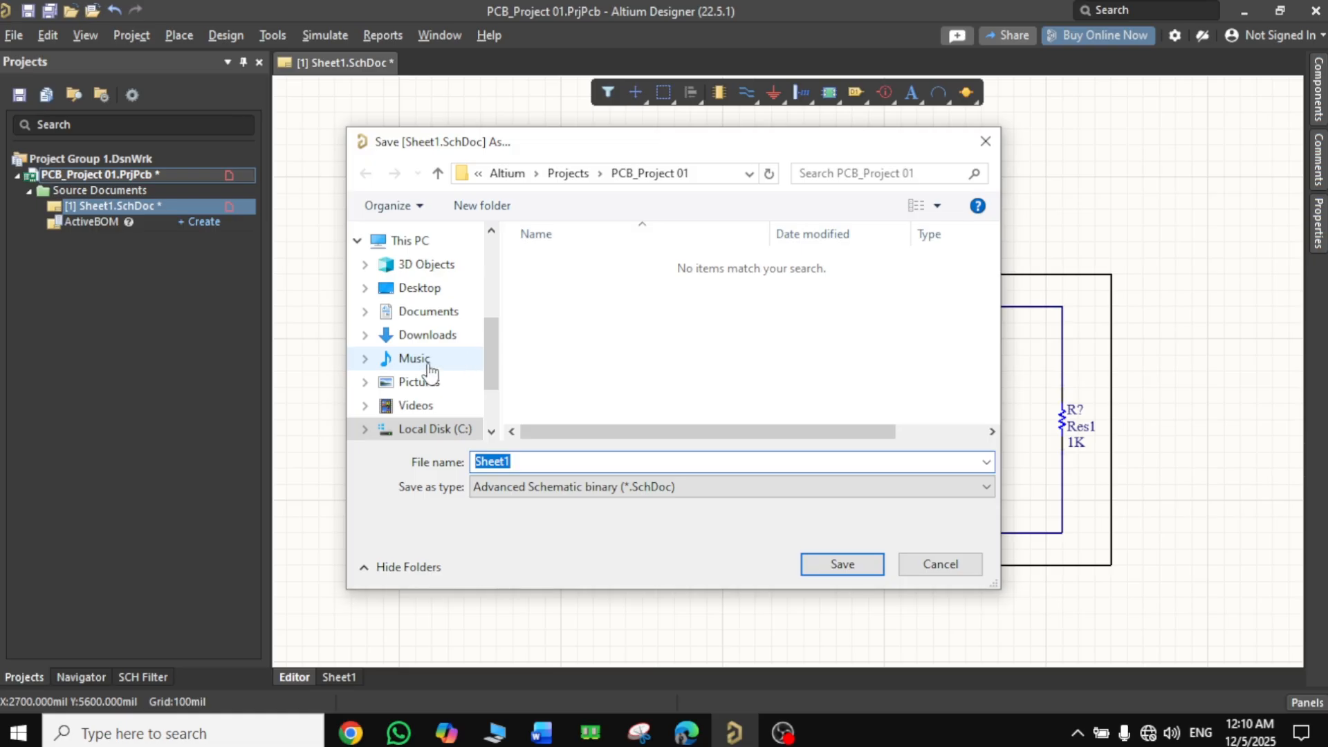
click(415, 314)
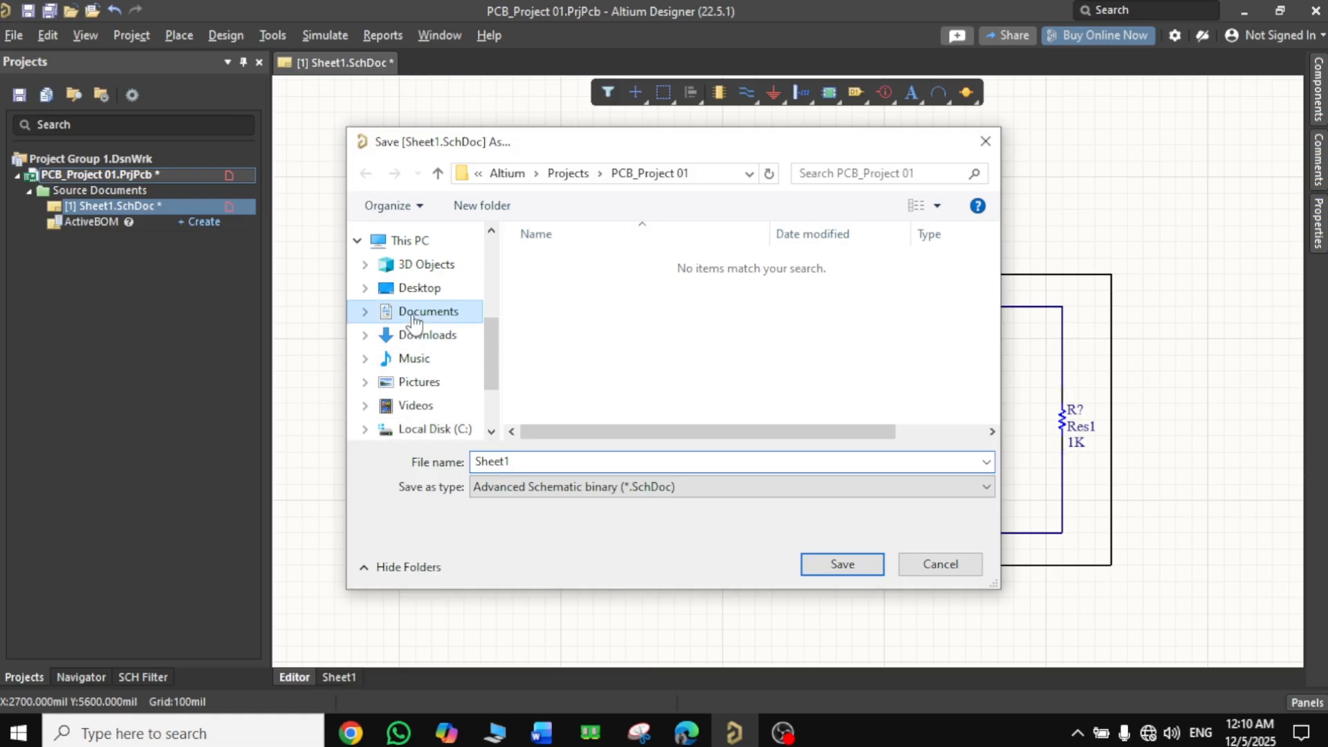
right_click(512, 332)
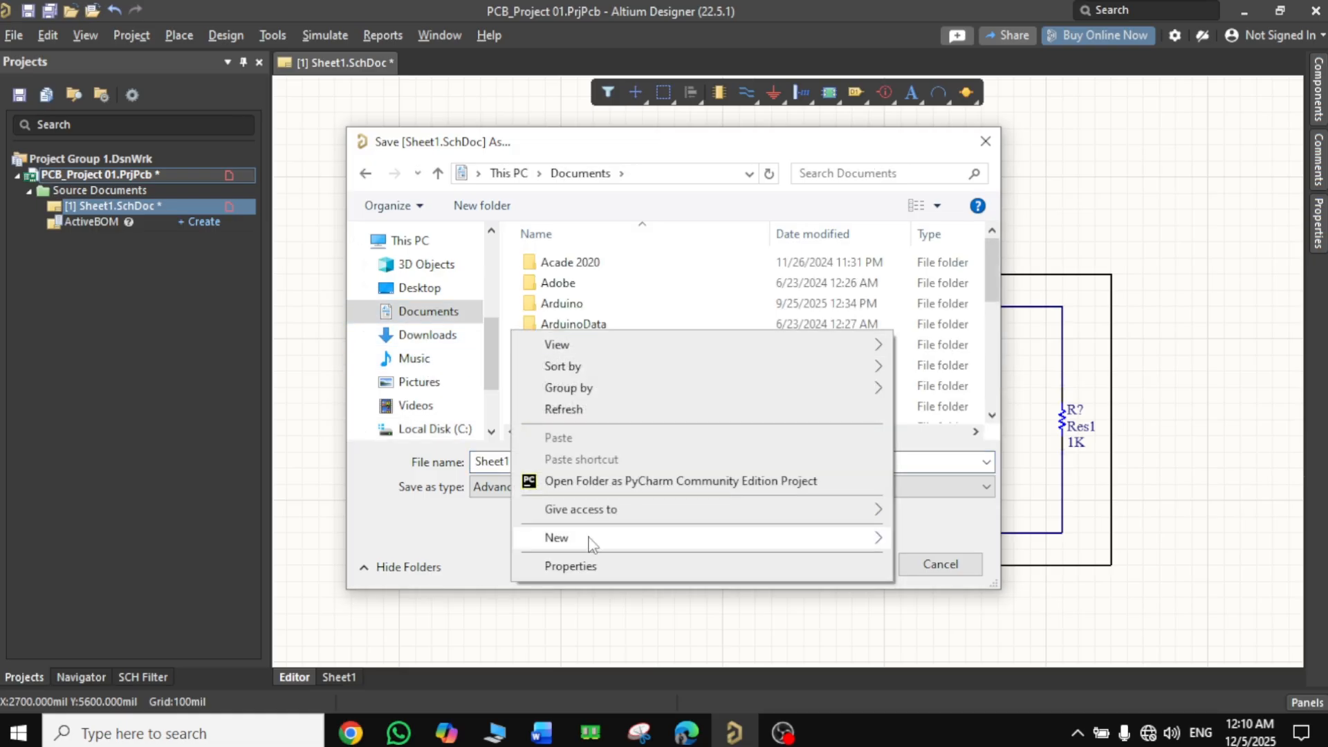
mouse_move(664, 540)
click(951, 233)
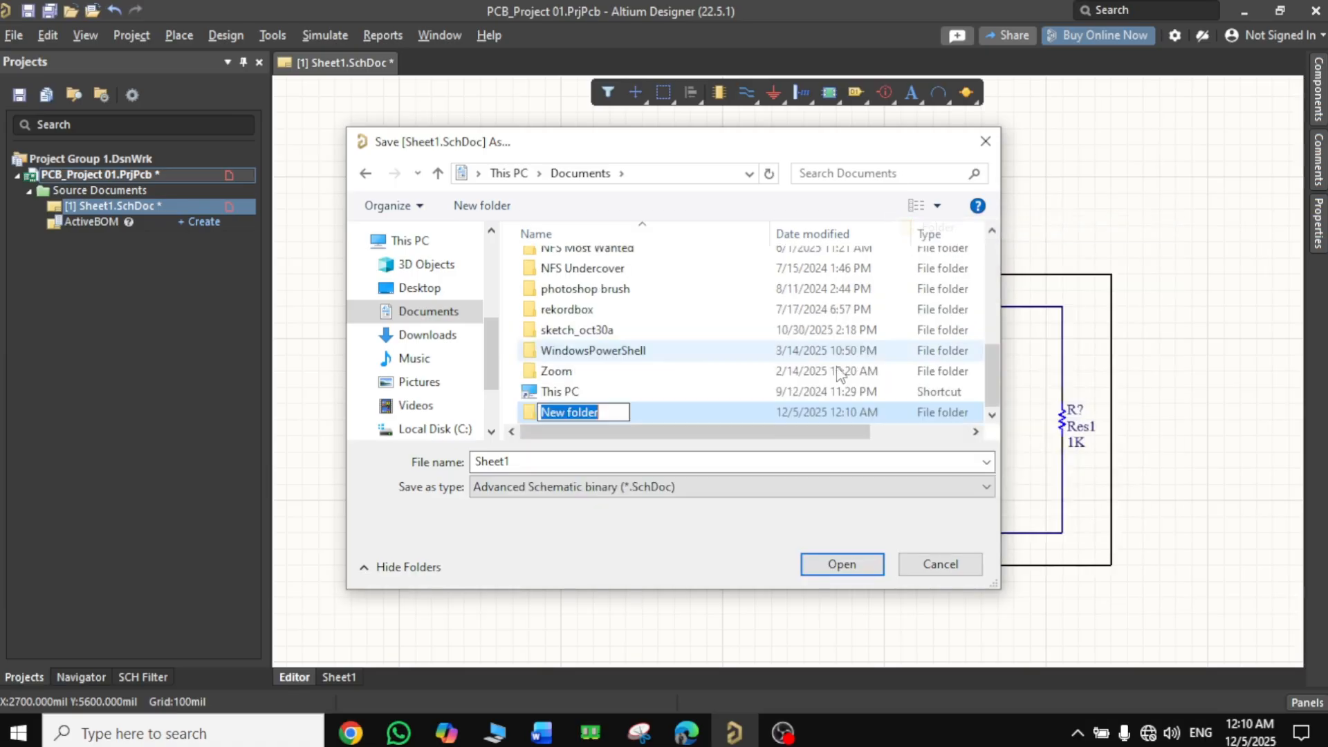
text(Altium)
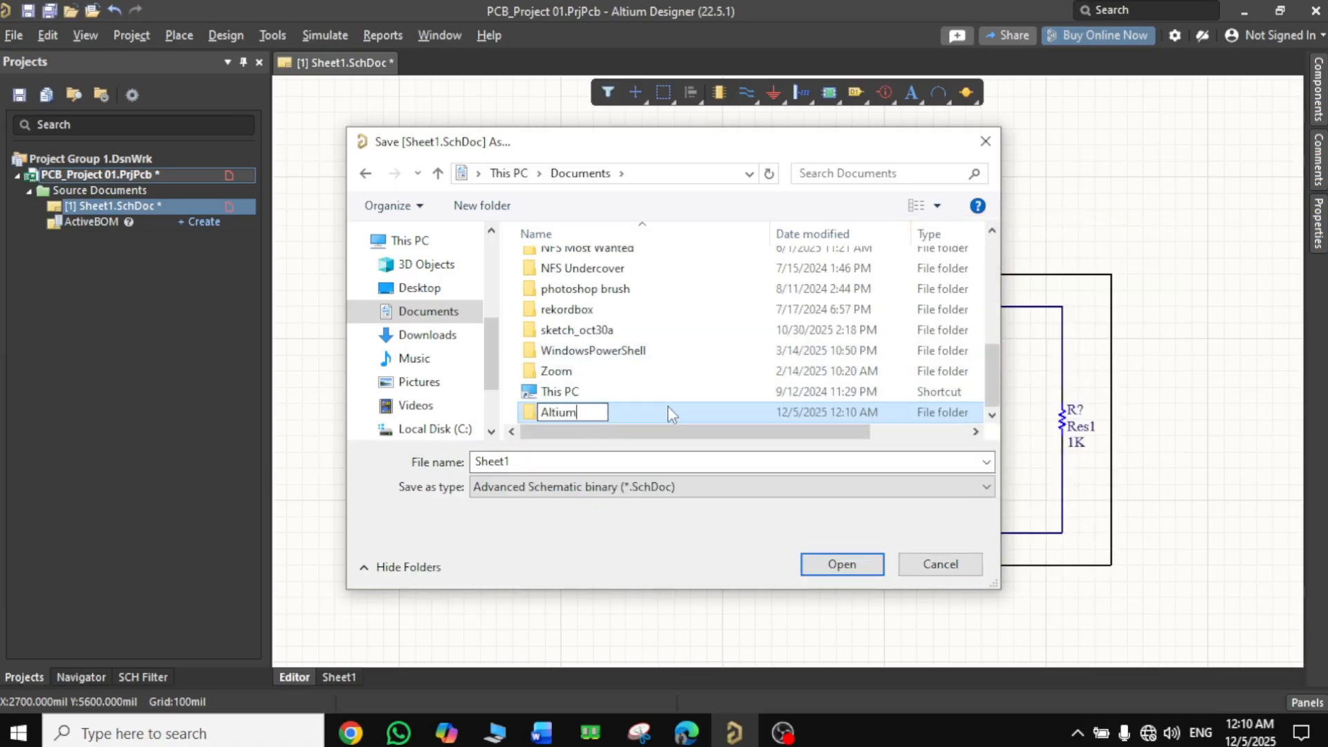
click(637, 417)
double_click(637, 413)
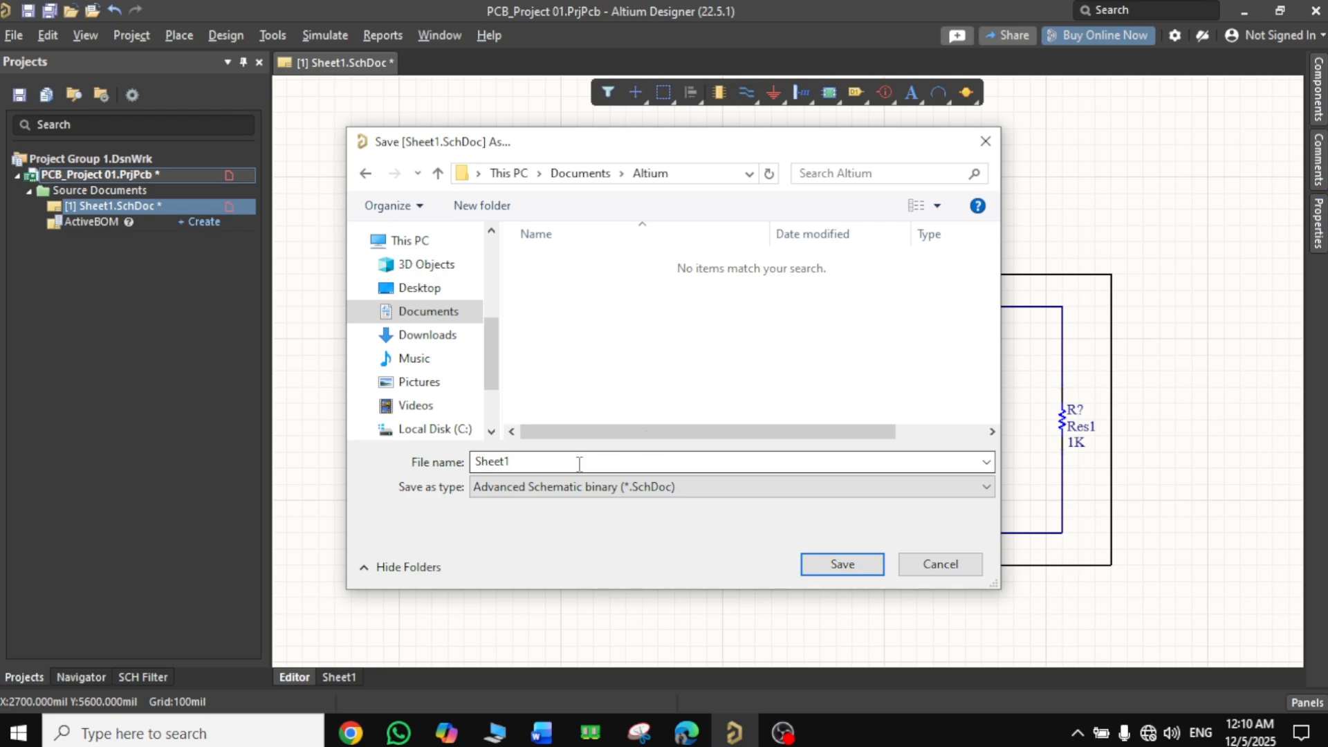
Name the schematic file PCB_Project_01 and save it in the Altium folder
text(P)
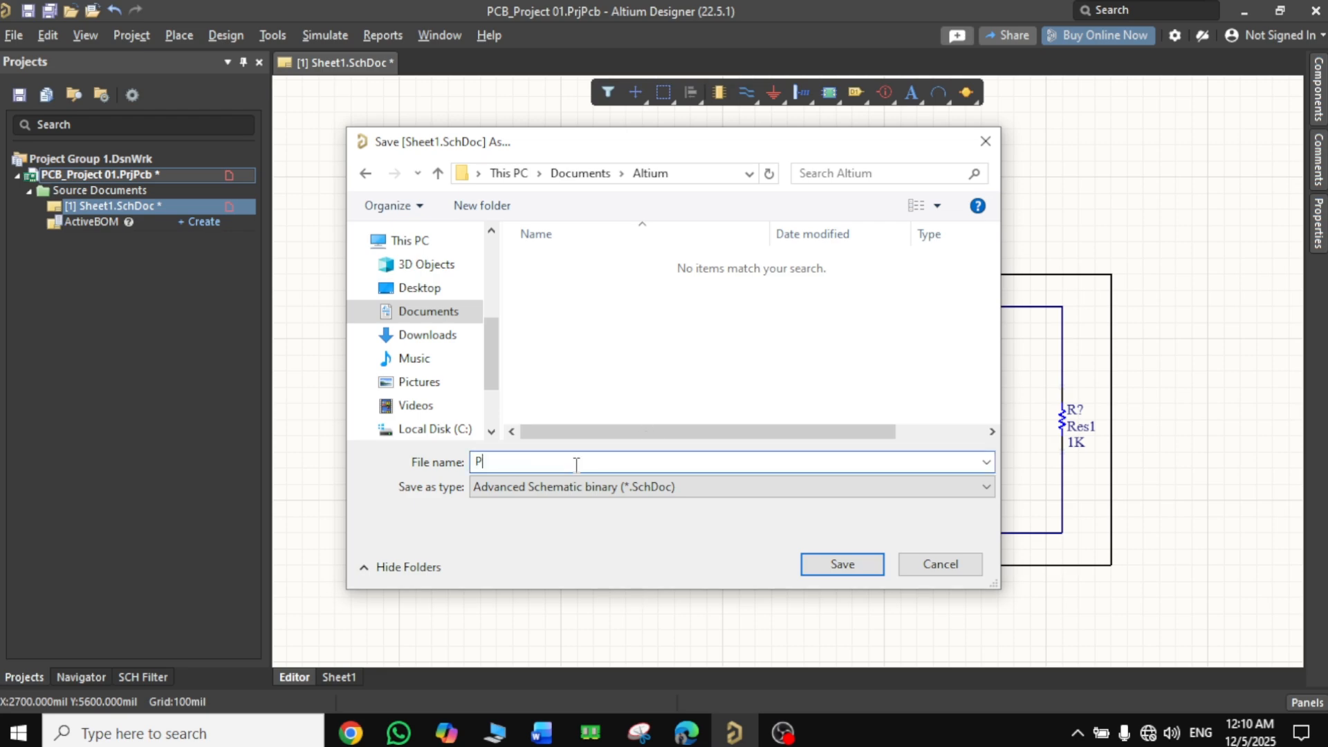
text(CB_Projject)
key(BackSpace)
key(BackSpace)
key(BackSpace)
key(BackSpace)
text(ect_01)
click(833, 563)
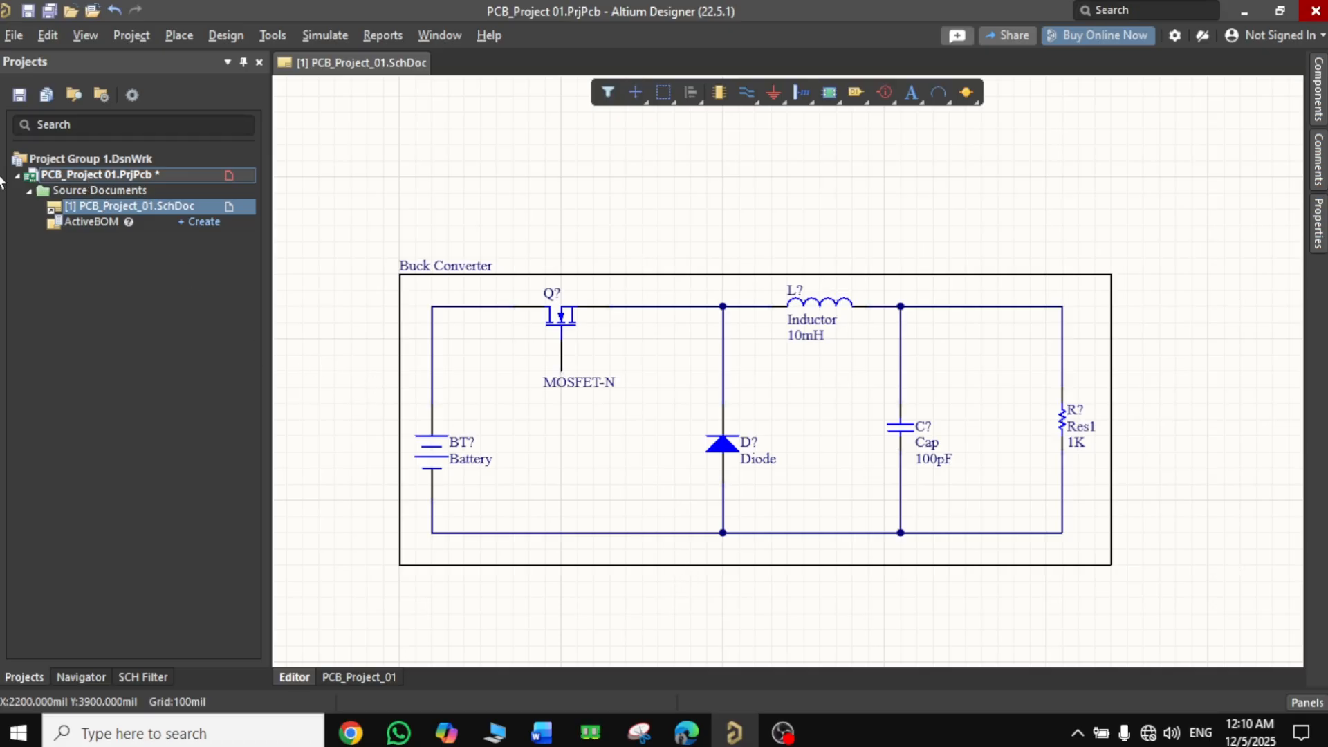
Add a new PCB document to the PCB_Project 01 project
right_click(134, 176)
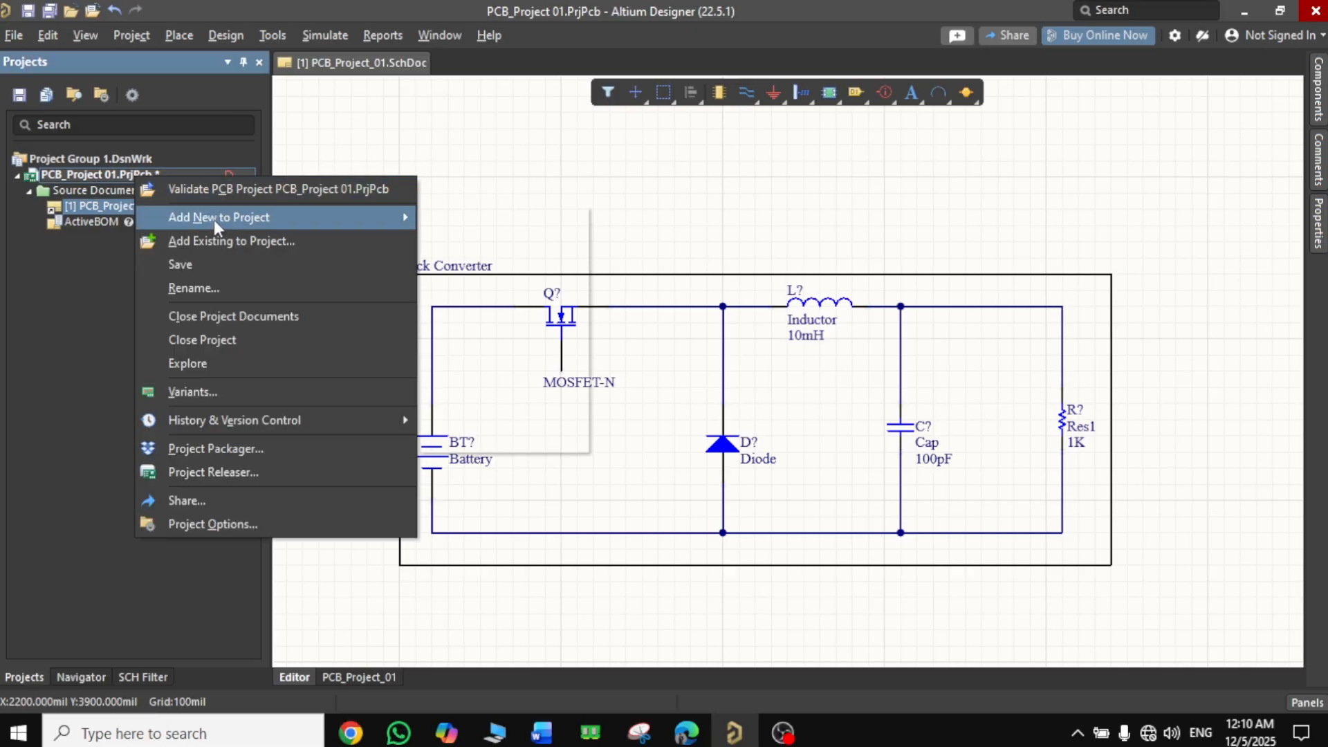
mouse_move(231, 218)
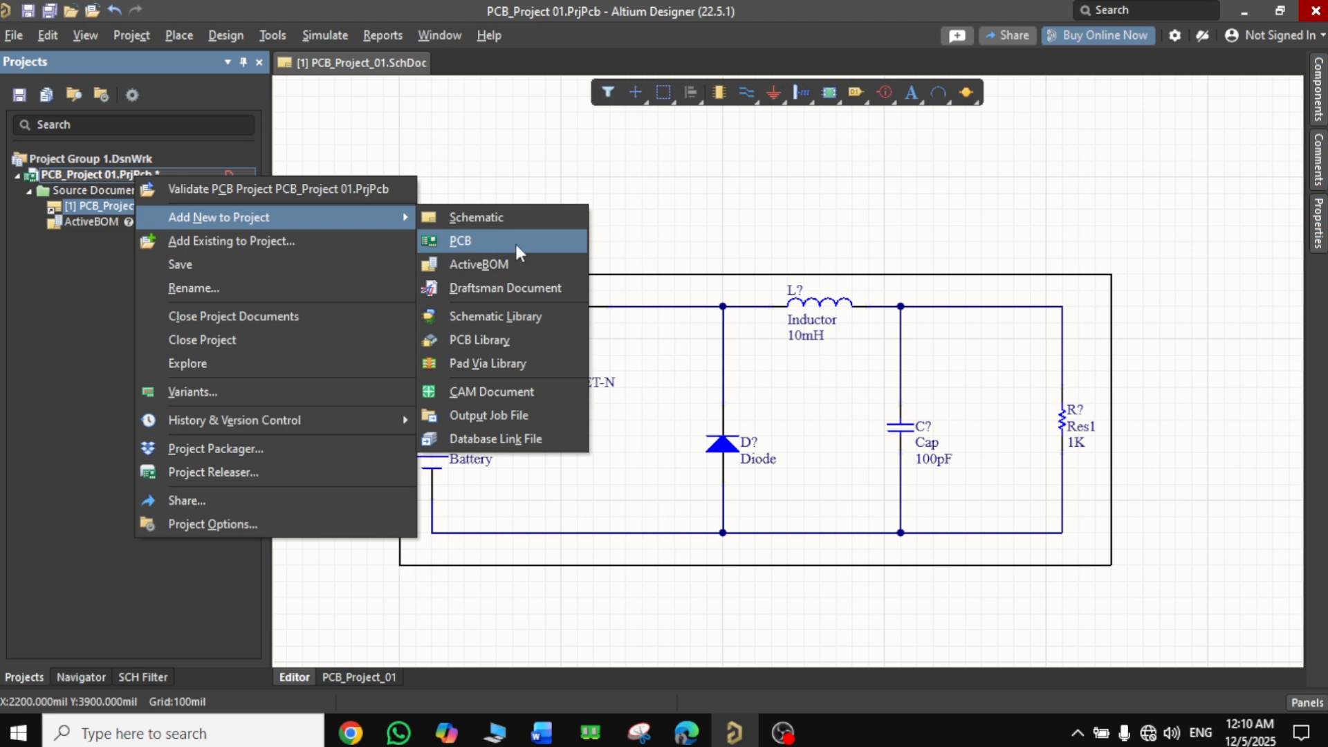
click(492, 244)
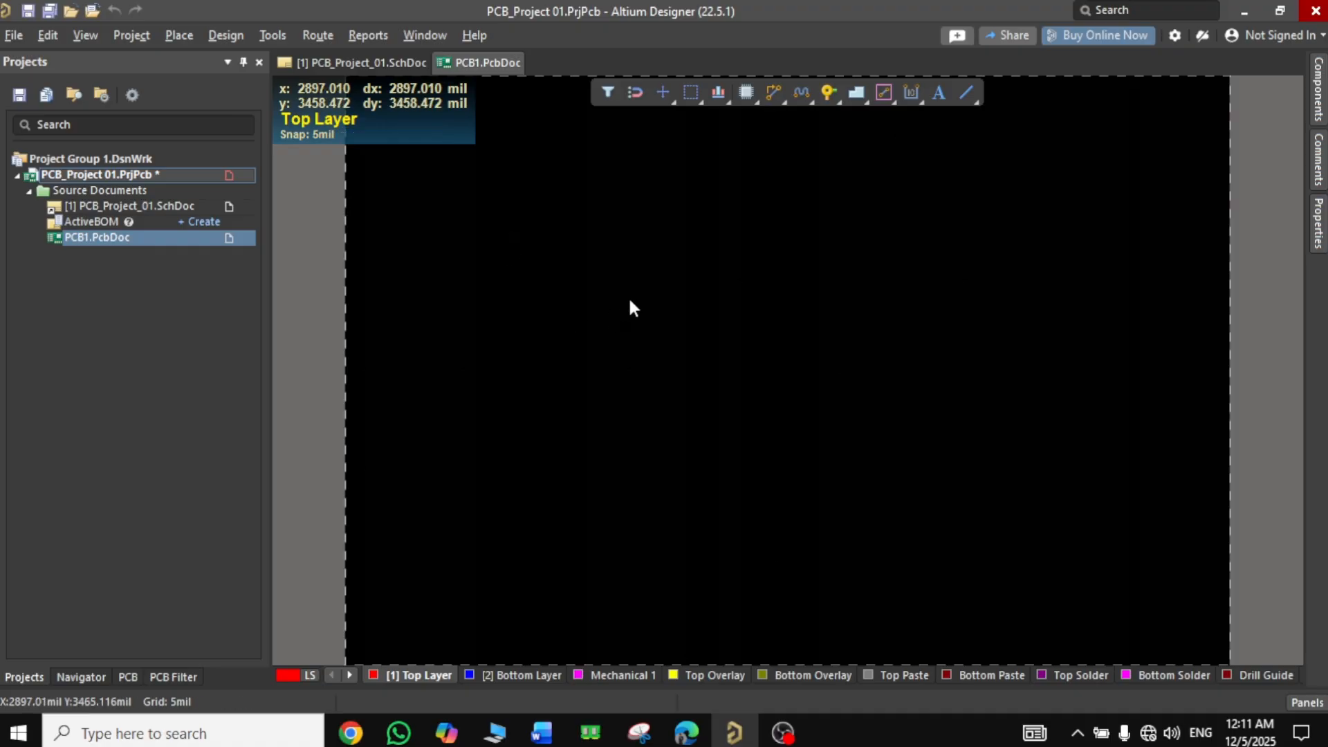
Look over the blank board area and its edges in the new PCB document
ctrl+scroll(666, 276, down, 2)
ctrl+scroll(665, 271, up, 2)
ctrl+scroll(665, 271, down, 3)
ctrl+scroll(664, 271, up, 2)
ctrl+scroll(665, 271, down, 1)
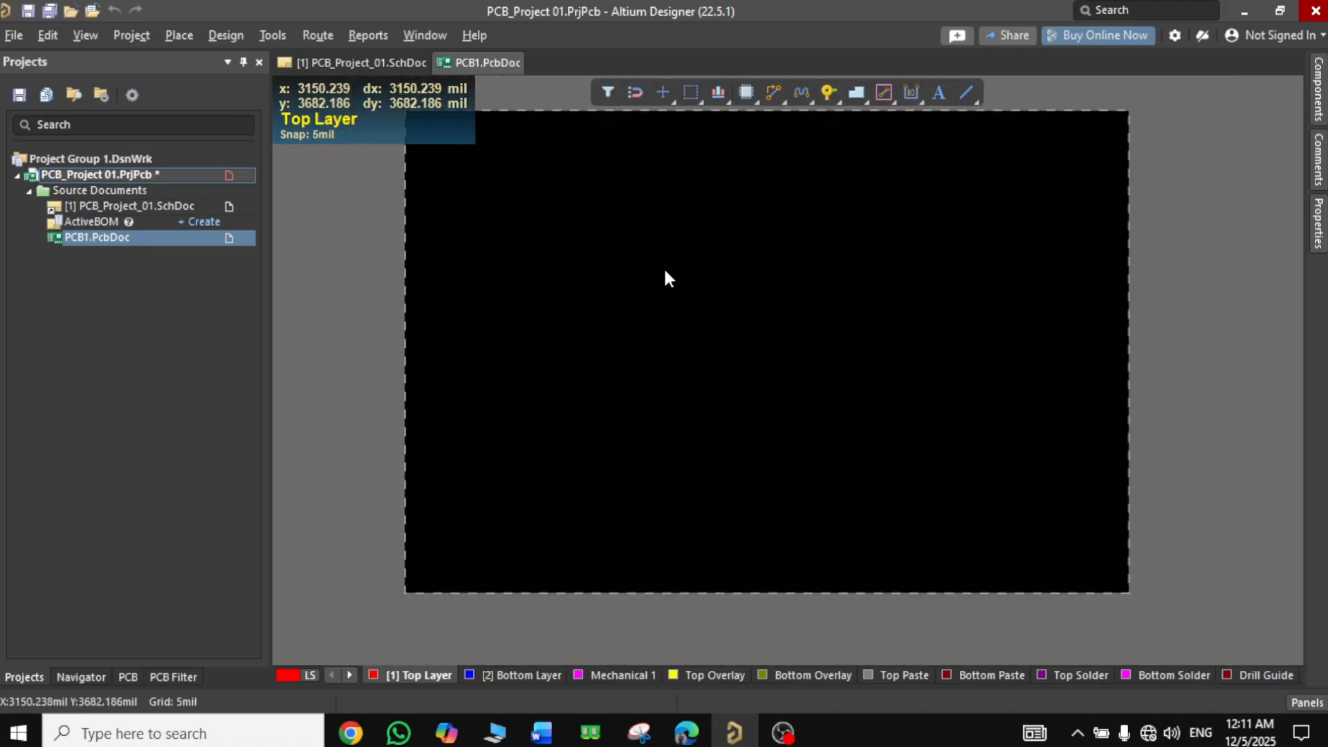
ctrl+scroll(665, 271, up, 1)
ctrl+scroll(665, 271, down, 2)
ctrl+scroll(664, 271, up, 4)
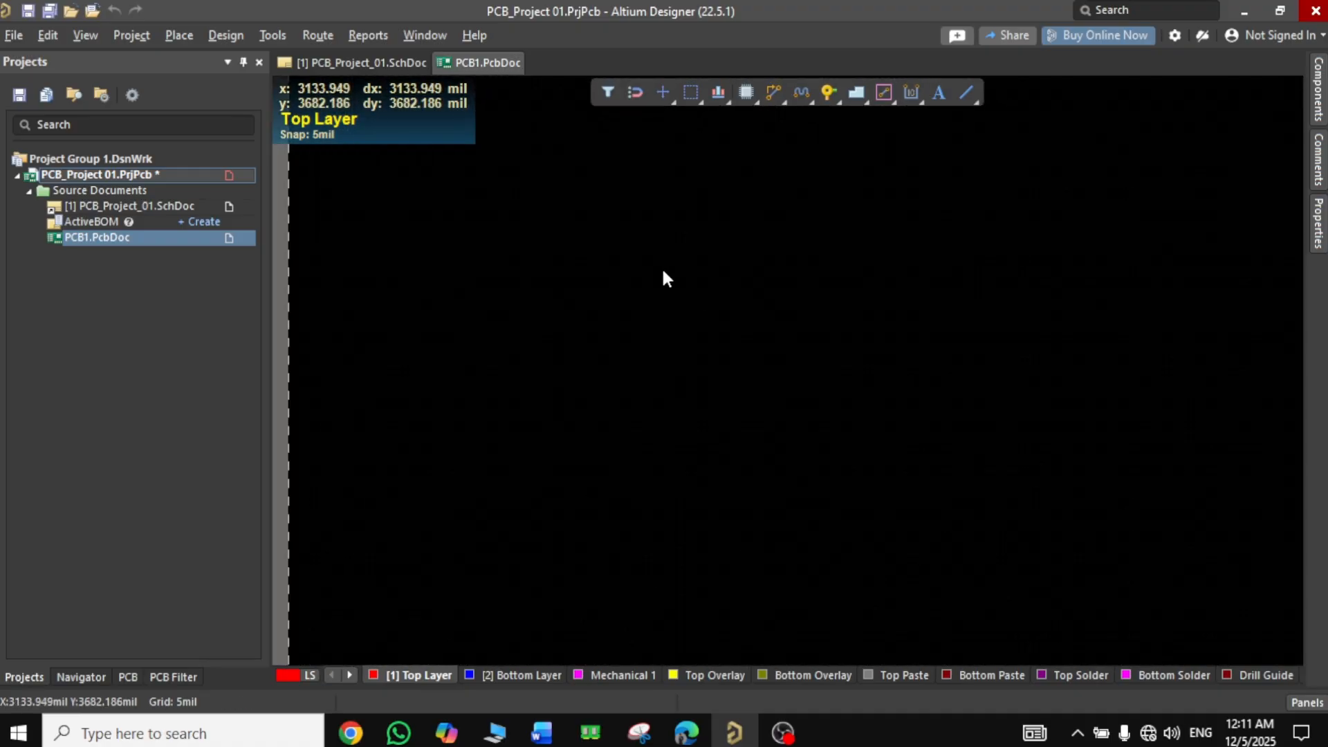
scroll(666, 278, down, 2)
scroll(663, 272, up, 3)
scroll(663, 272, down, 3)
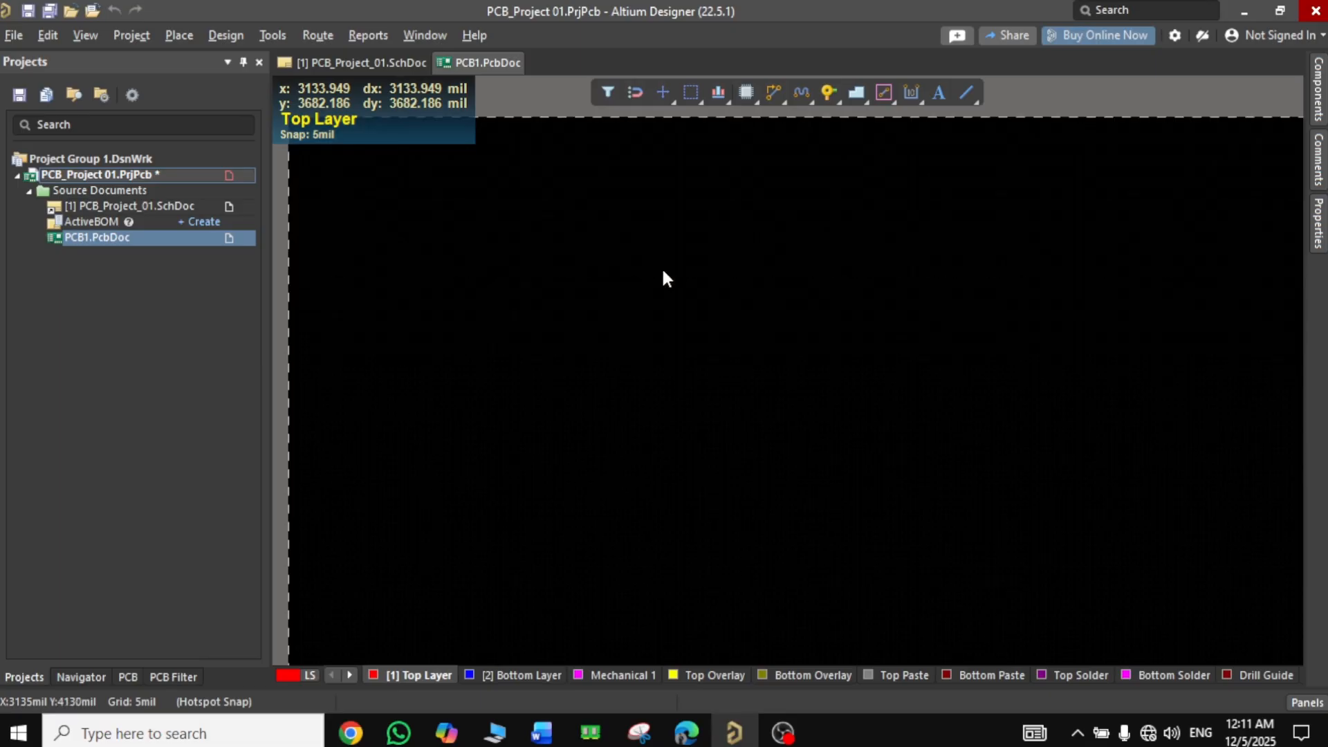
scroll(663, 271, up, 3)
scroll(663, 271, down, 3)
scroll(663, 273, up, 3)
scroll(662, 273, down, 3)
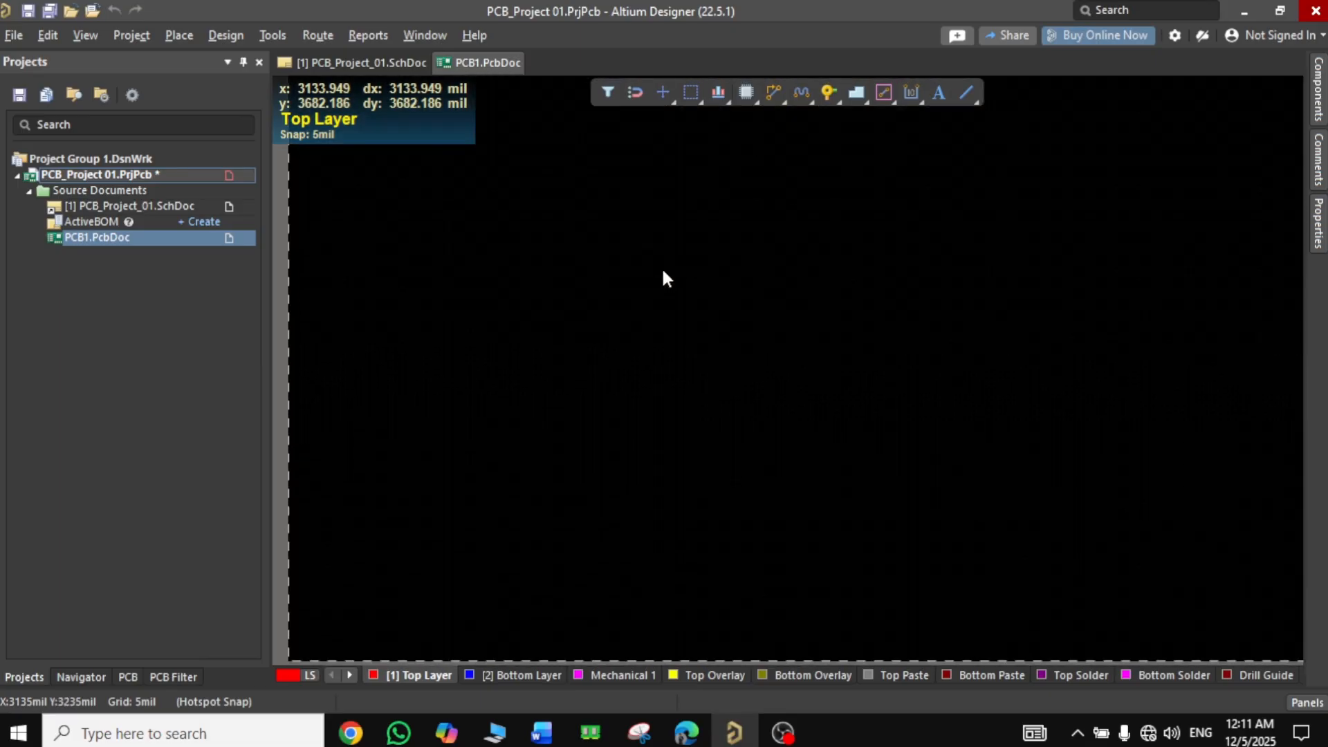
scroll(662, 273, up, 3)
scroll(664, 273, down, 3)
scroll(664, 277, up, 3)
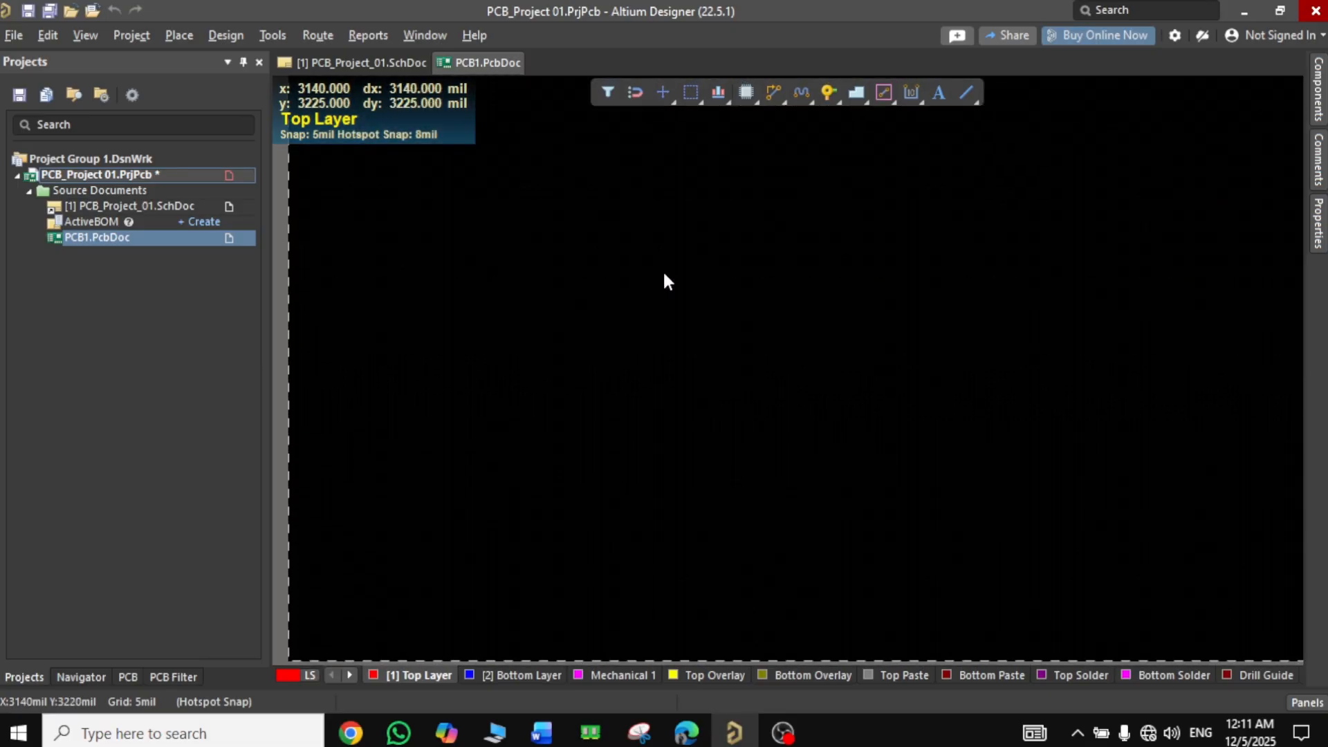
ctrl+scroll(664, 277, down, 1)
right_drag(676, 264, 699, 332)
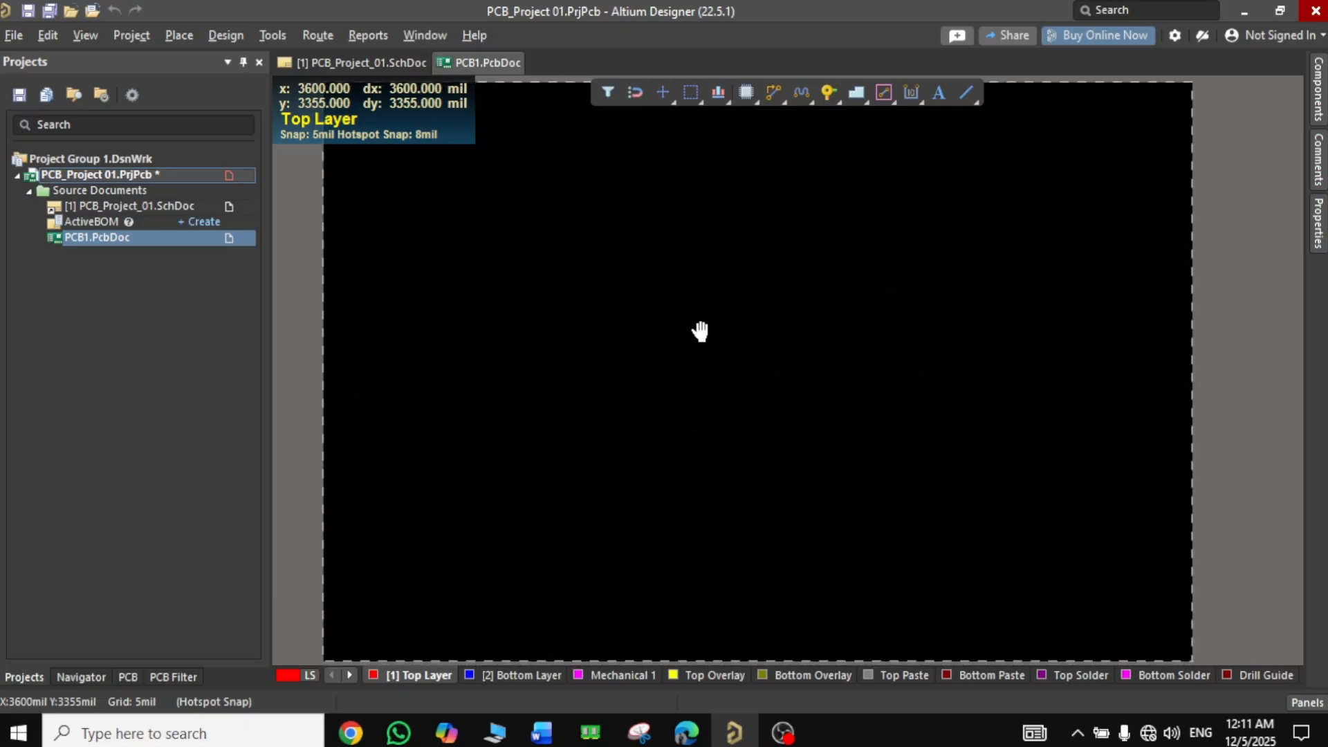
right_drag(883, 373, 868, 341)
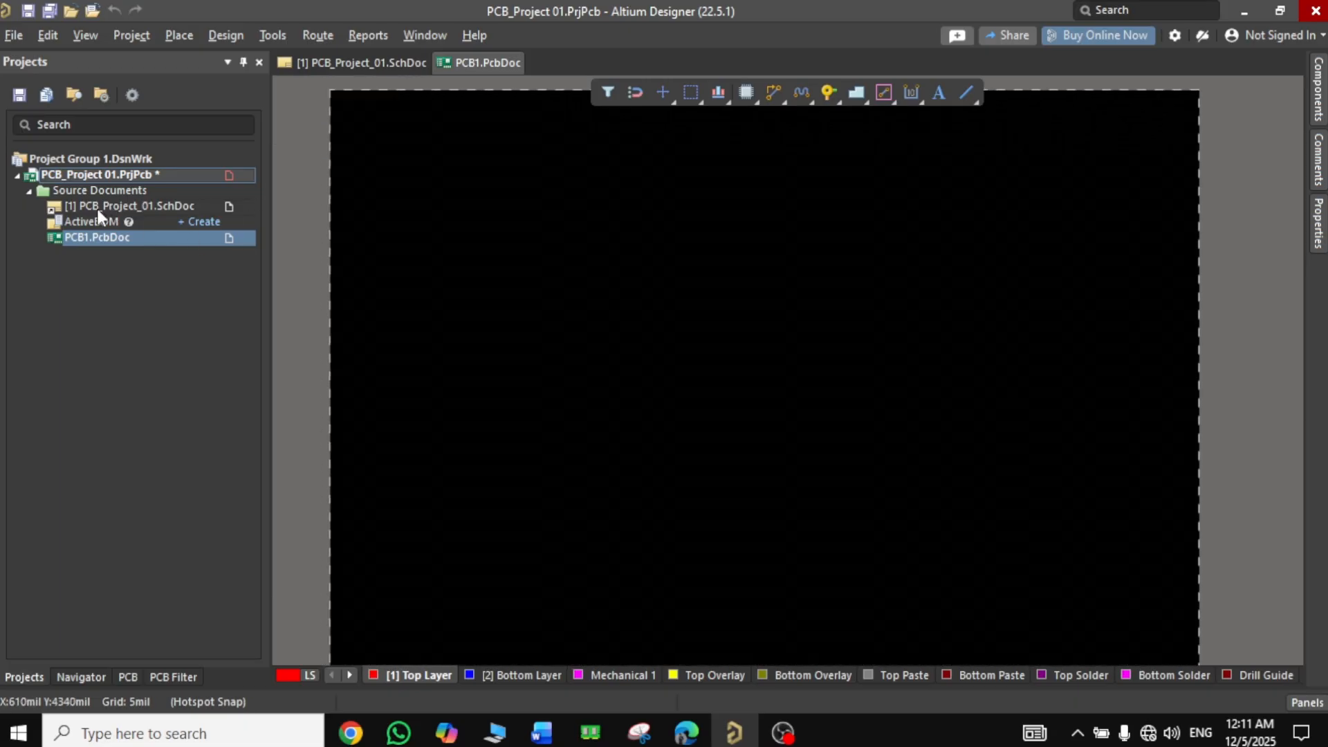
Return to the PCB_Project_01 schematic and validate the PCB project
click(118, 205)
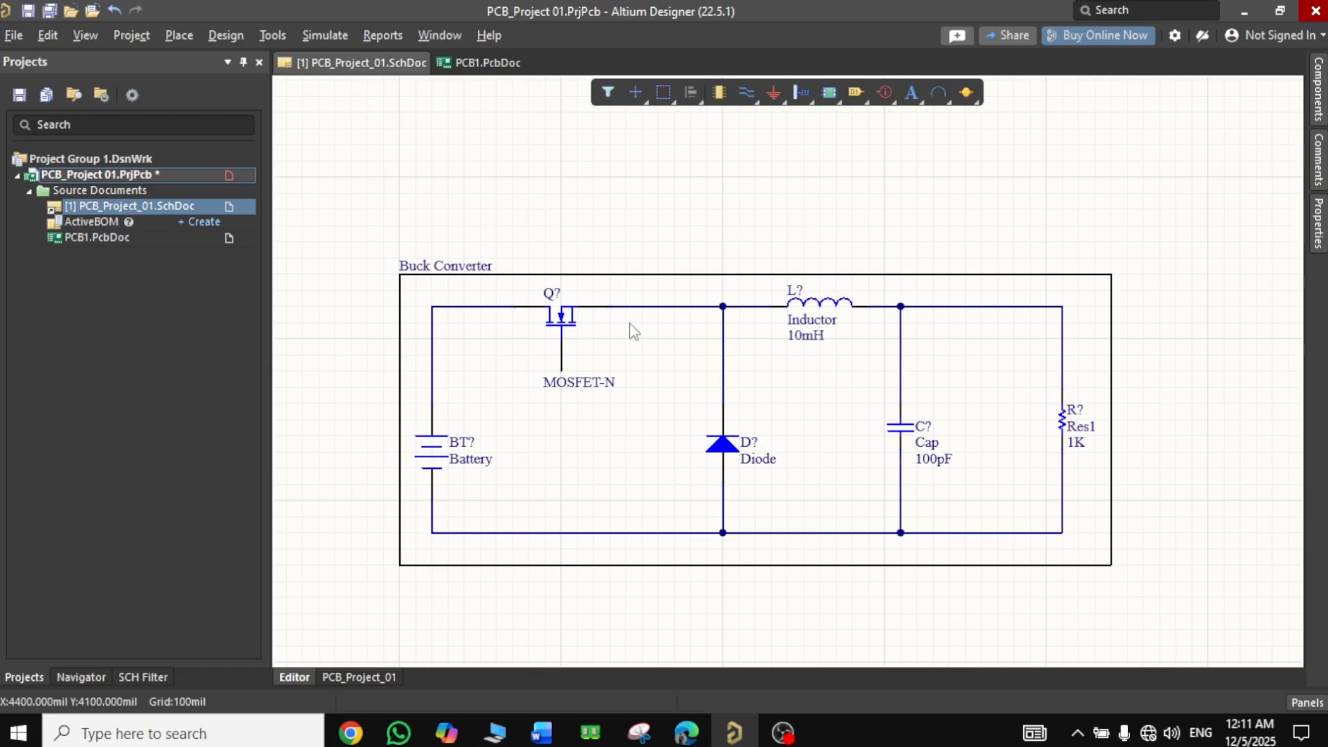
right_click(107, 173)
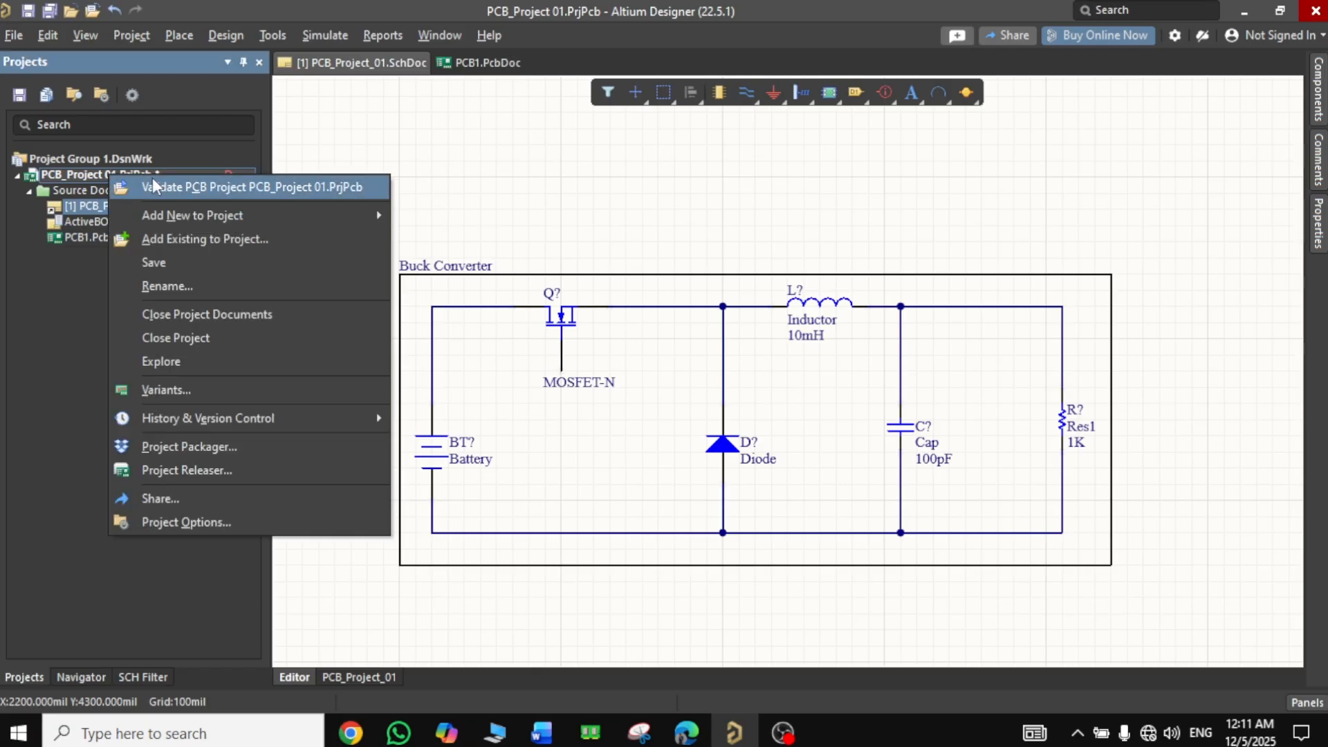
click(227, 190)
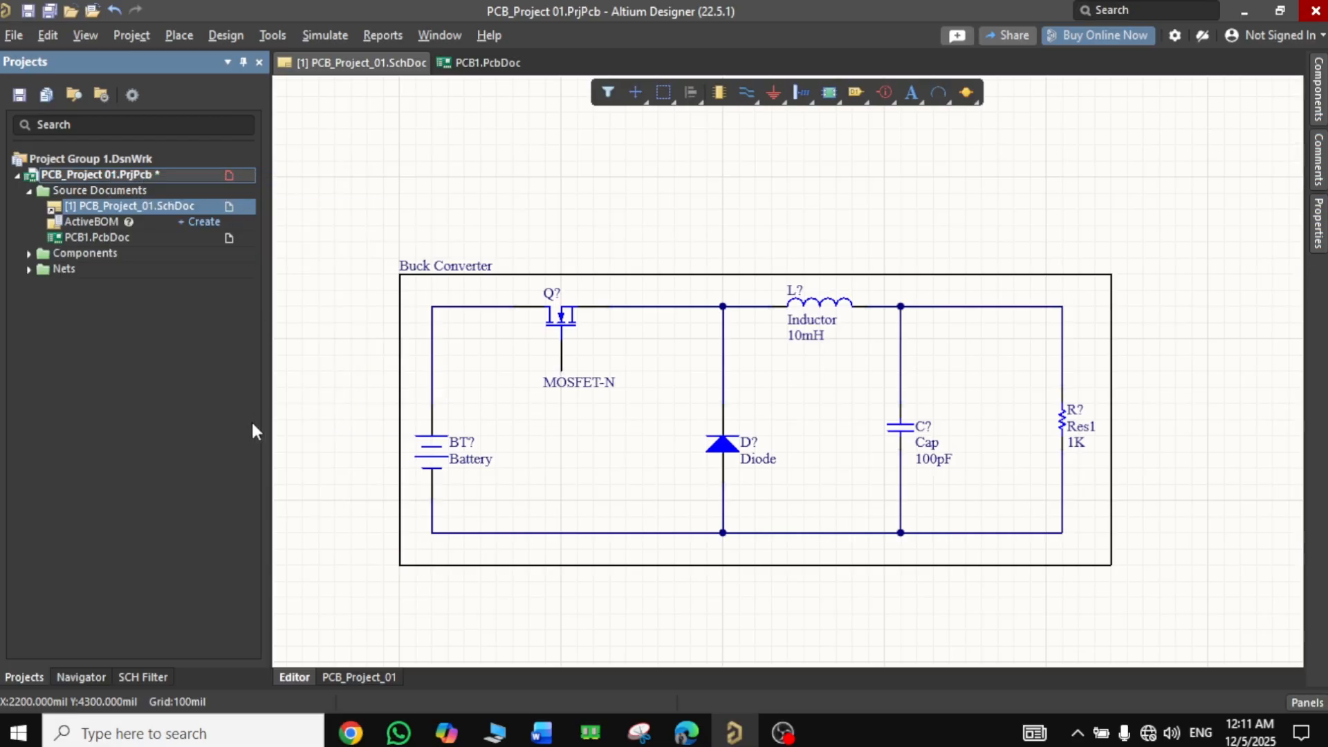
Review the project's validation messages, locate the battery from its warning on the schematic, and clear the highlight
click(1310, 704)
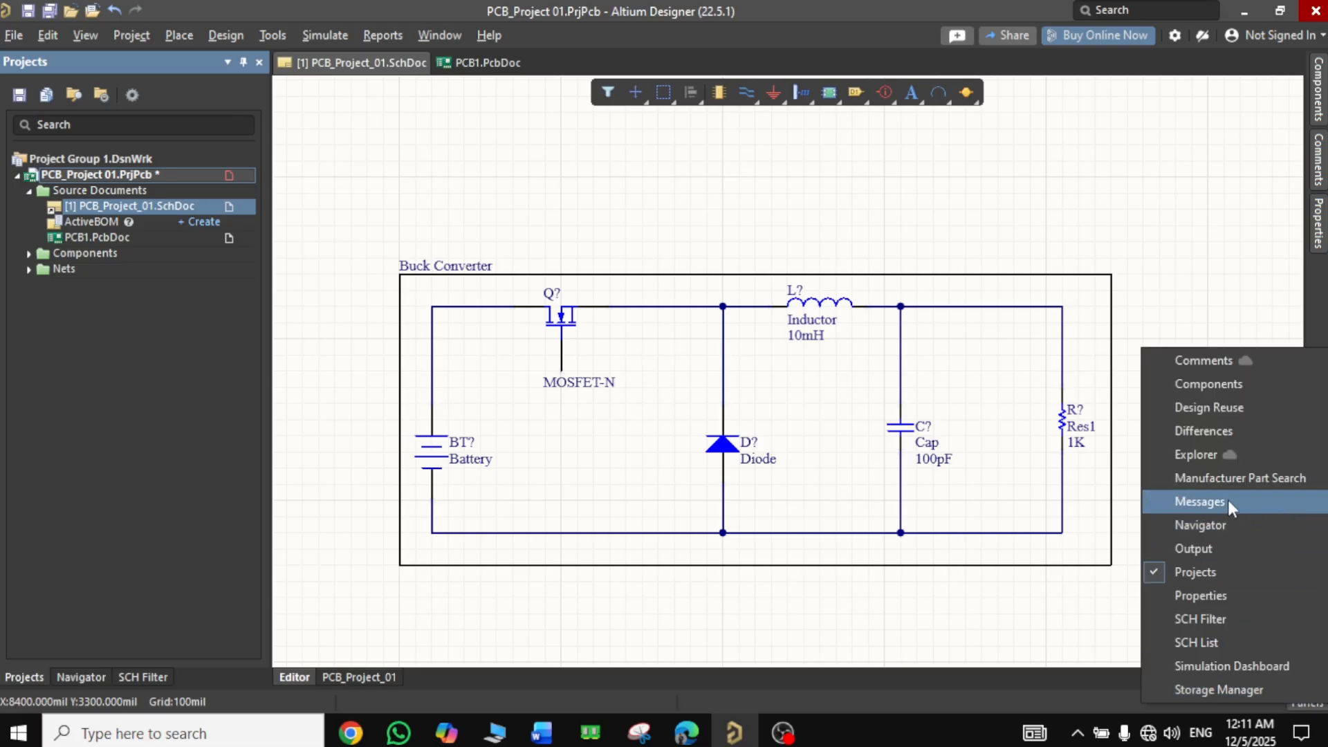
click(1200, 503)
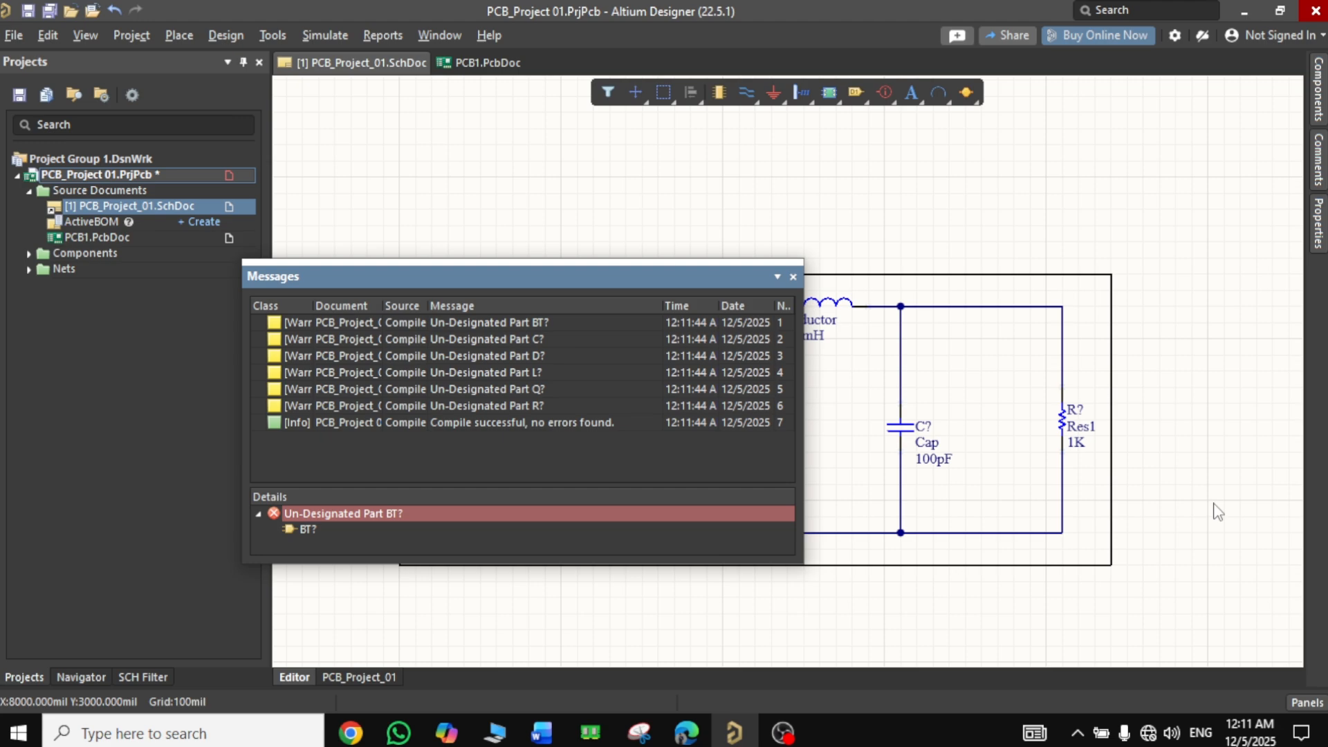
click(307, 530)
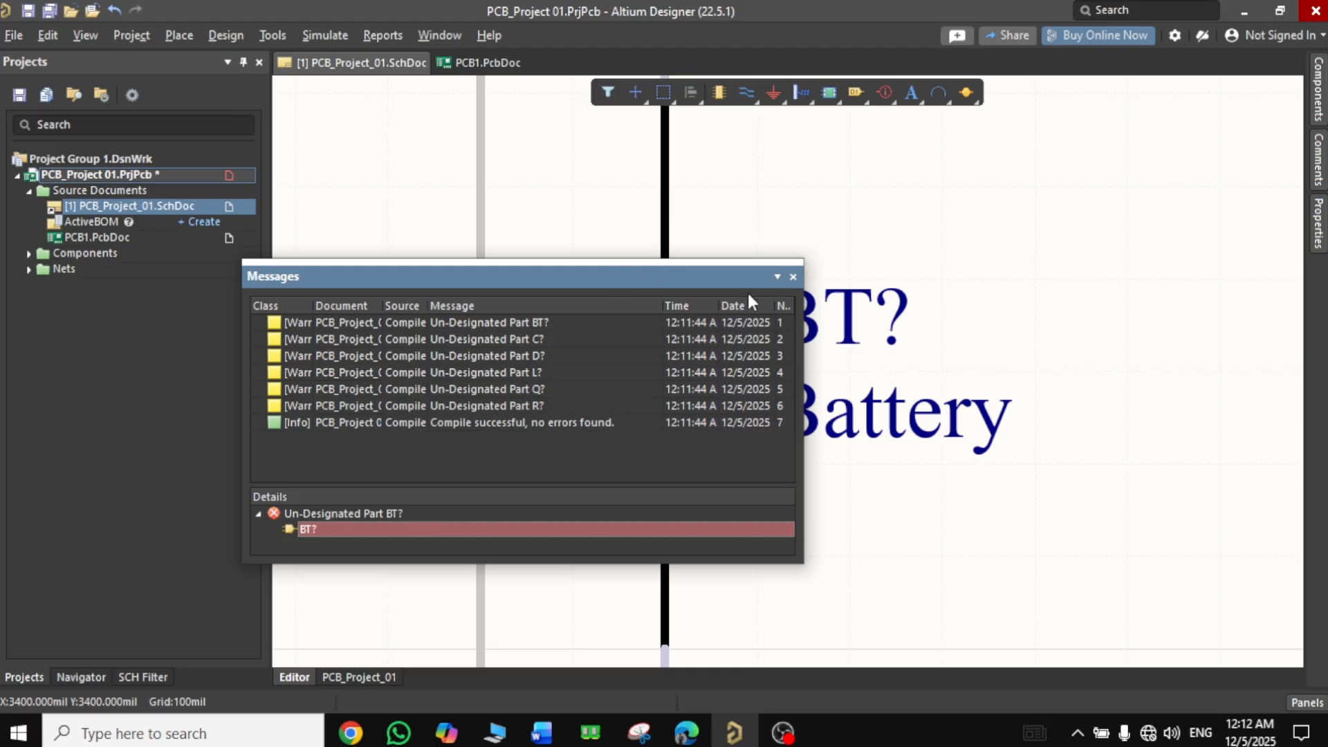
drag(747, 278, 1057, 238)
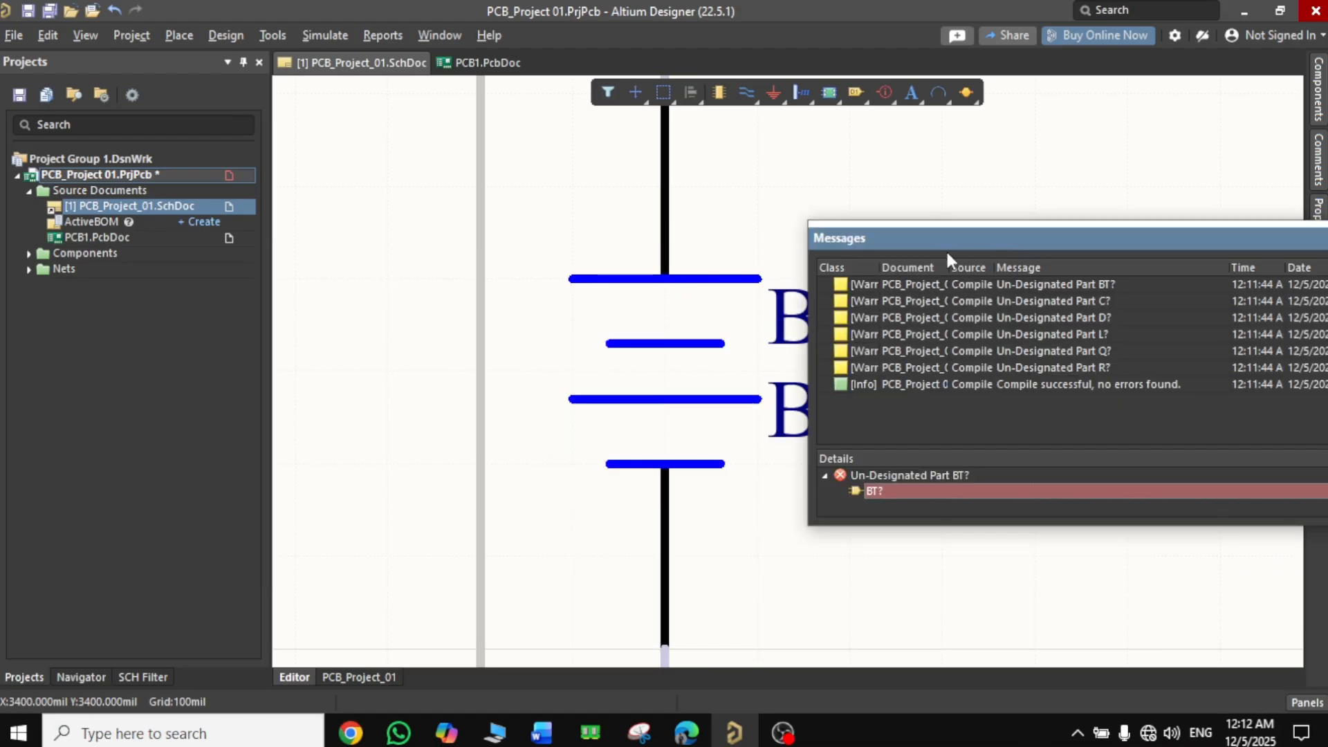
drag(949, 242, 368, 305)
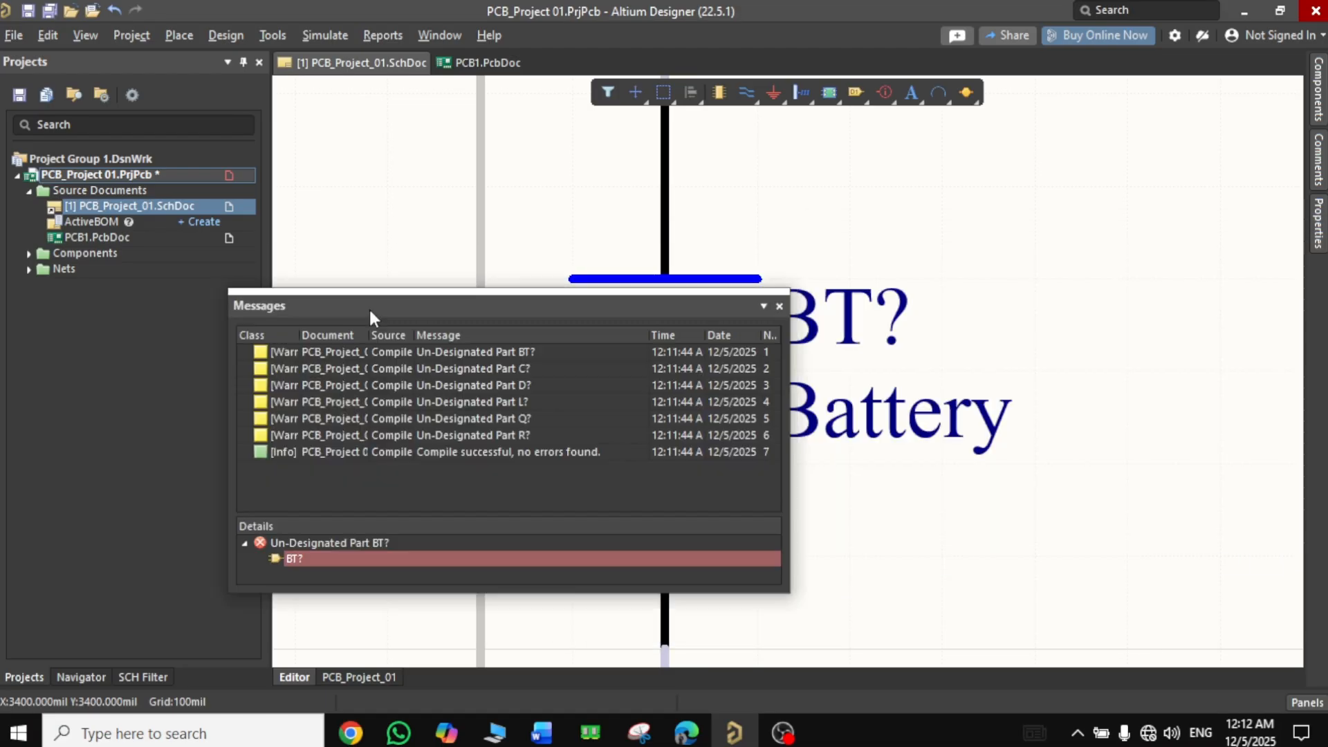
click(780, 305)
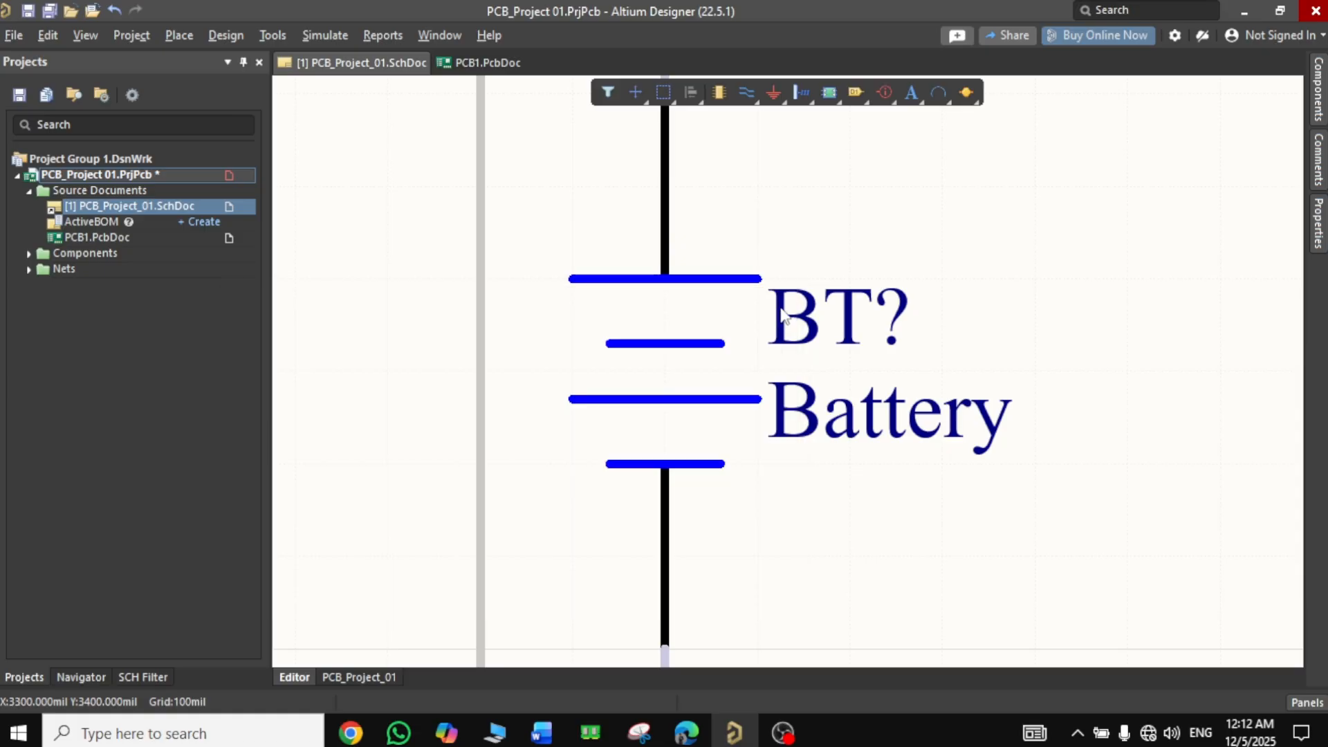
ctrl+scroll(785, 316, down, 3)
ctrl+scroll(785, 316, down, 2)
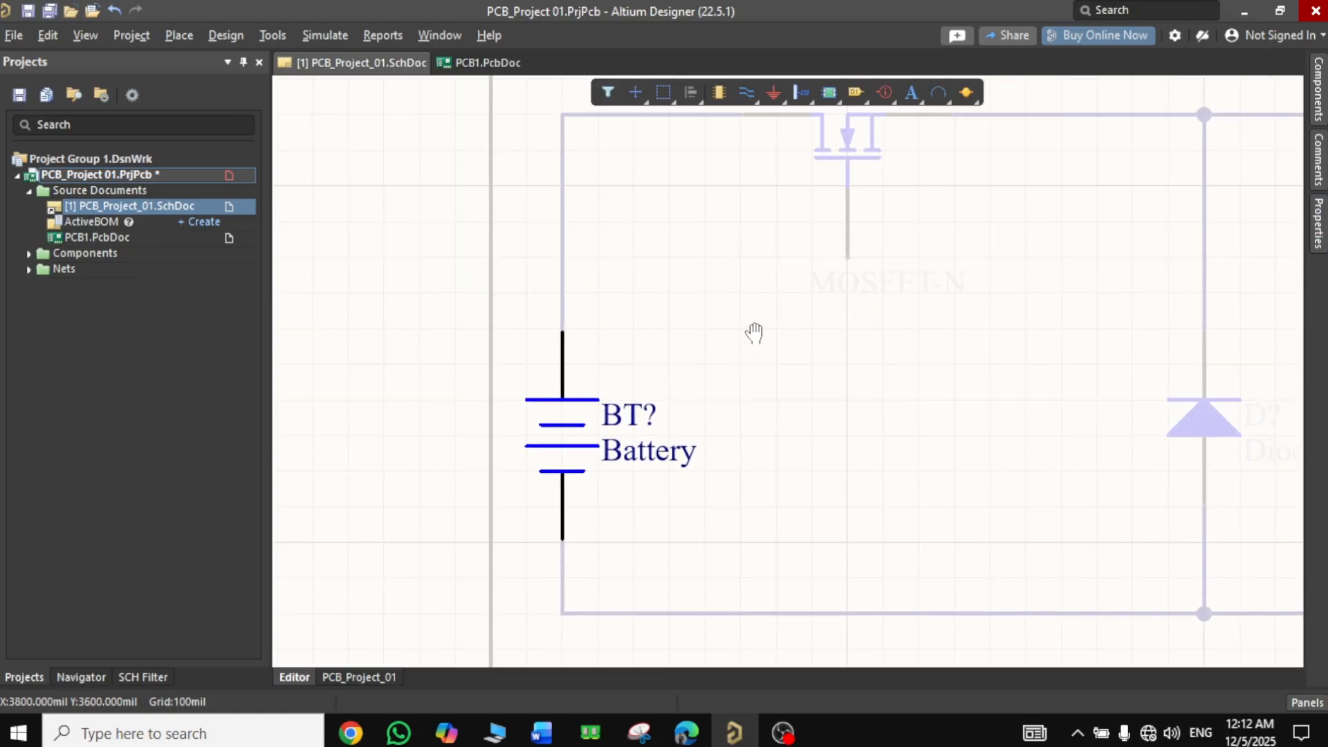
ctrl+scroll(753, 332, down, 2)
click(784, 351)
Open the N-channel MOSFET's properties and examine its assigned footprint and 3D preview
right_drag(897, 363, 683, 370)
ctrl+scroll(684, 369, down, 4)
right_drag(957, 344, 901, 347)
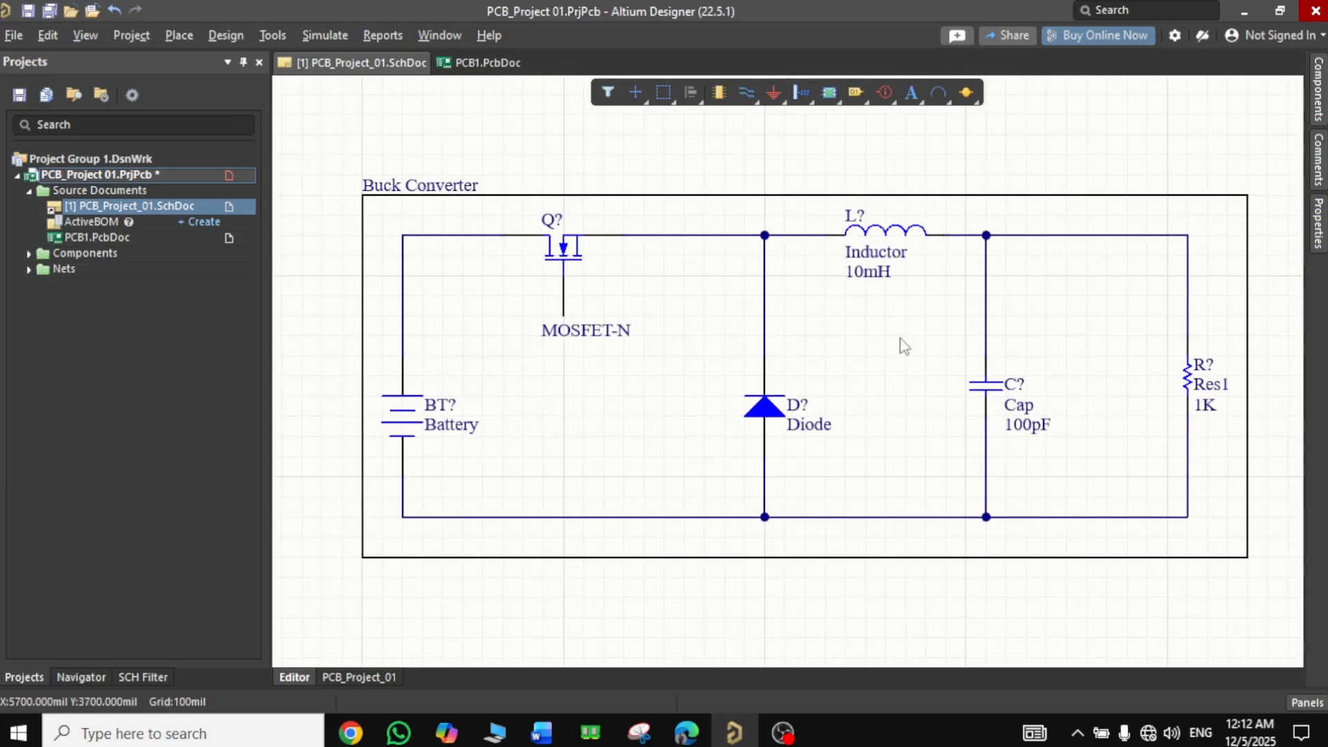
double_click(565, 251)
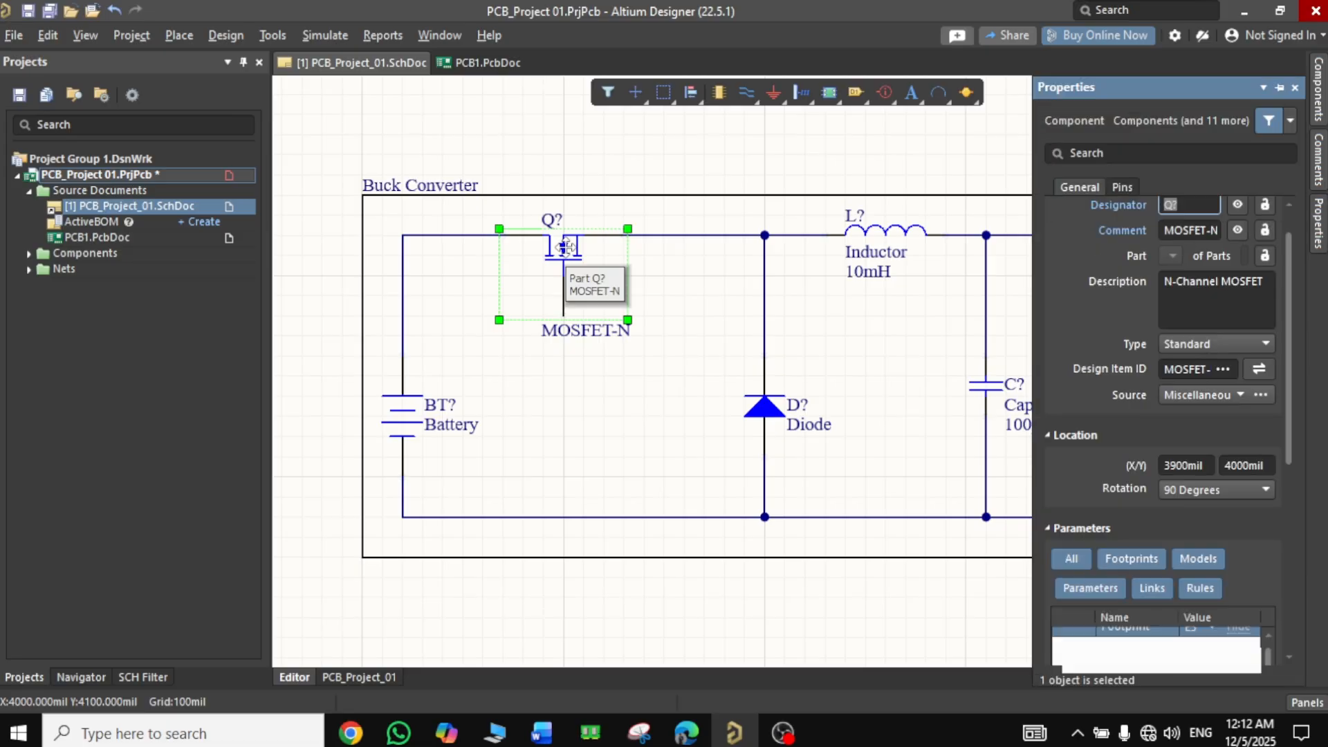
scroll(1173, 317, up, 2)
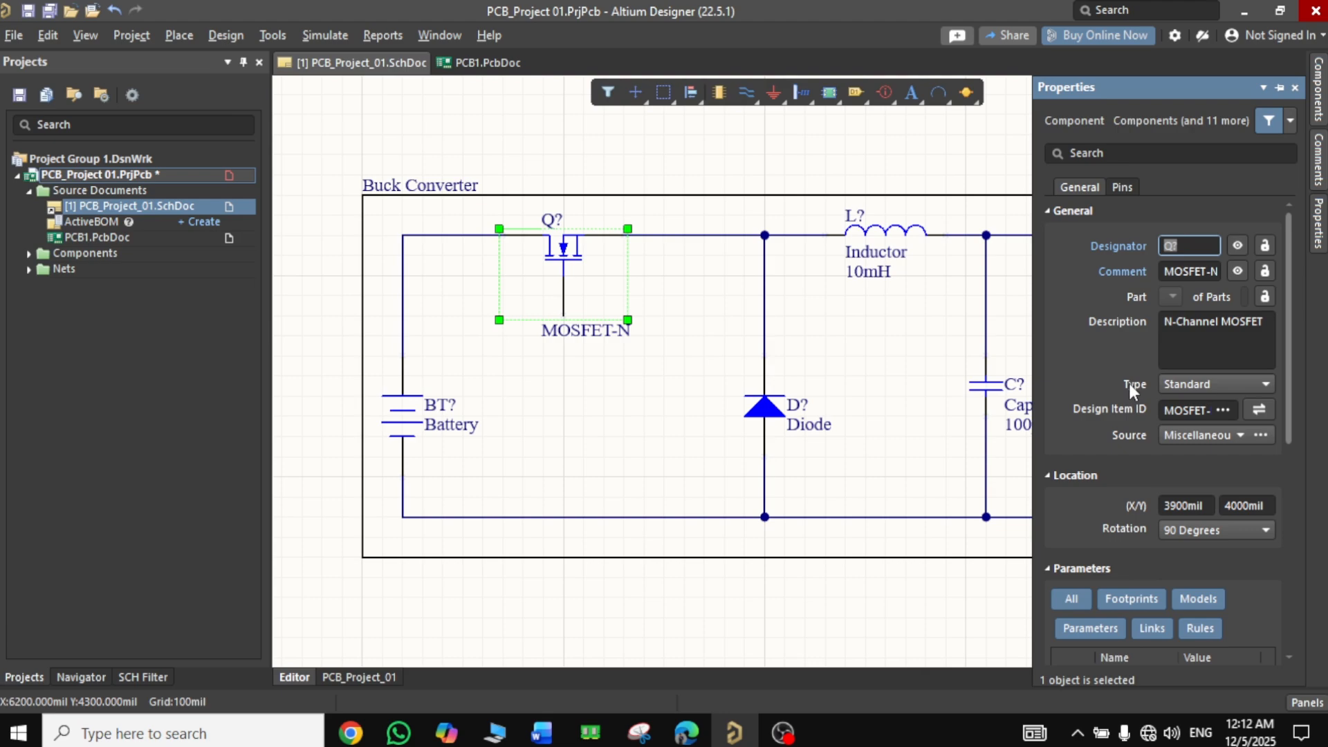
scroll(1130, 386, down, 6)
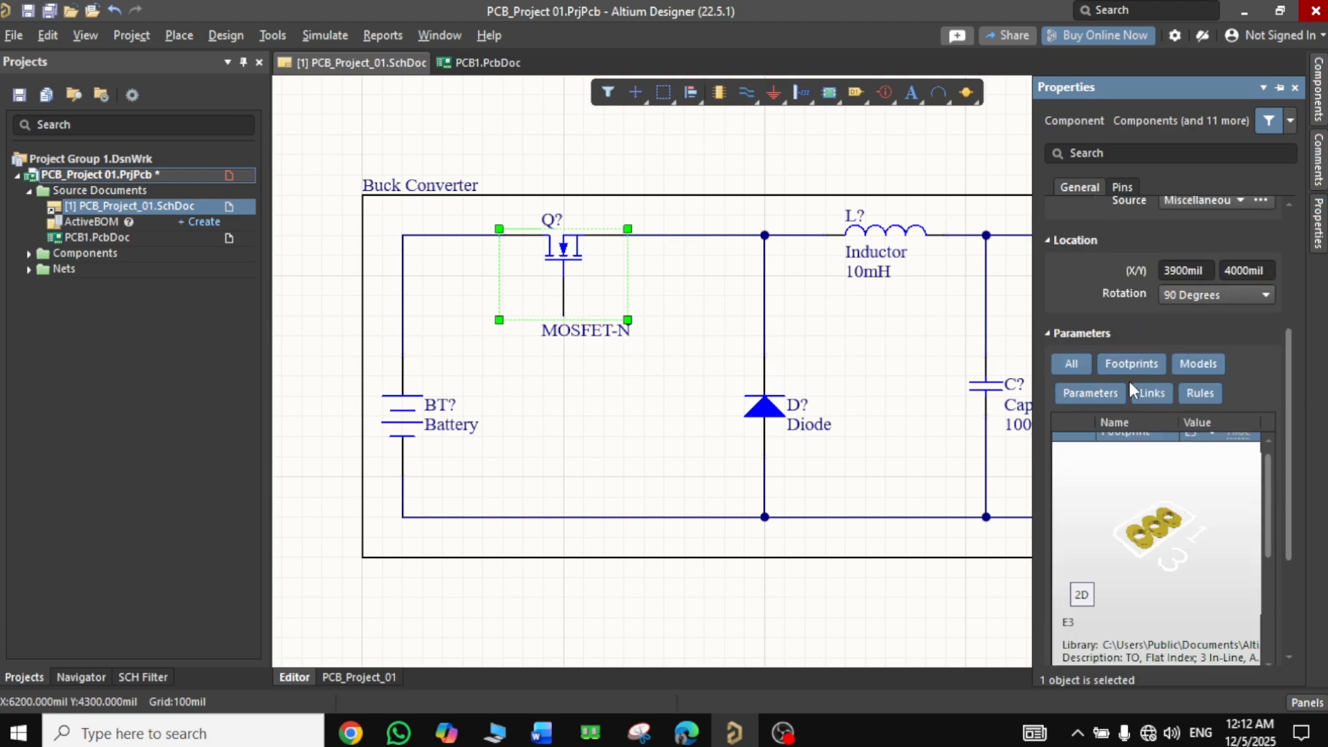
scroll(1169, 386, up, 1)
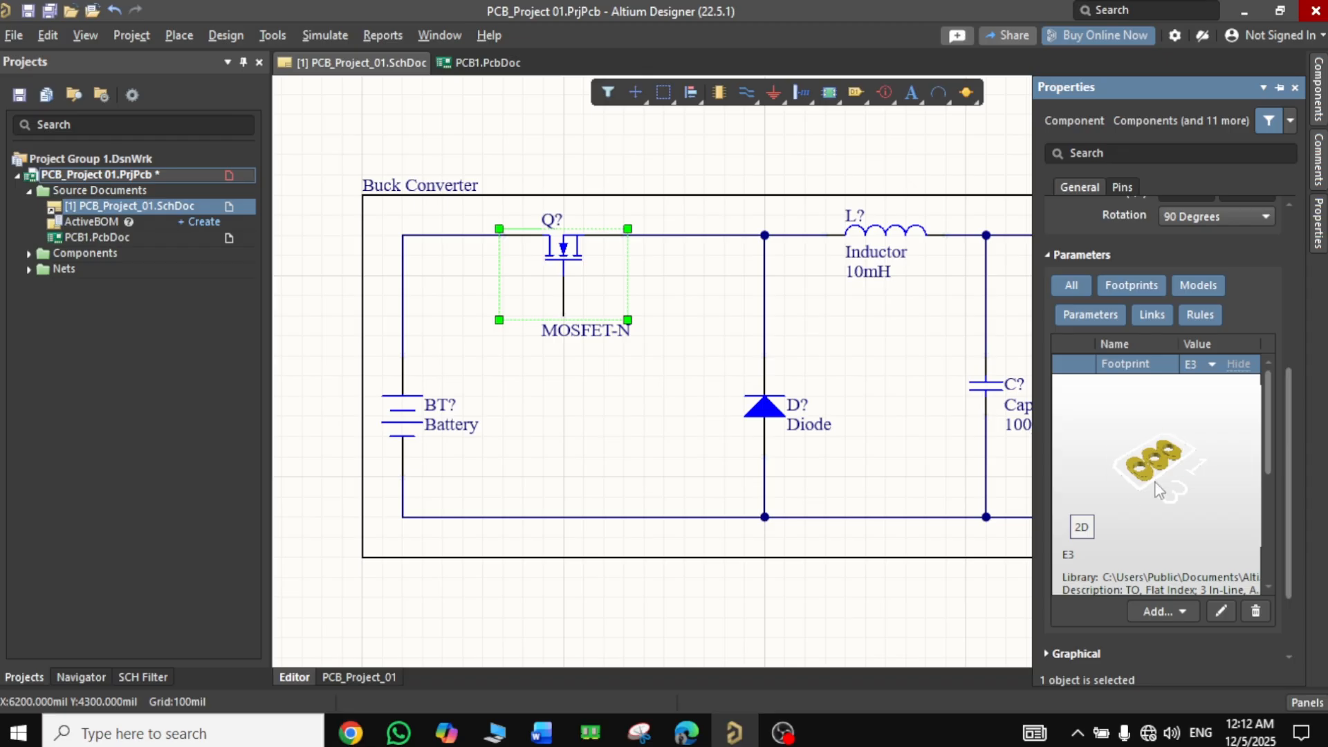
click(1239, 364)
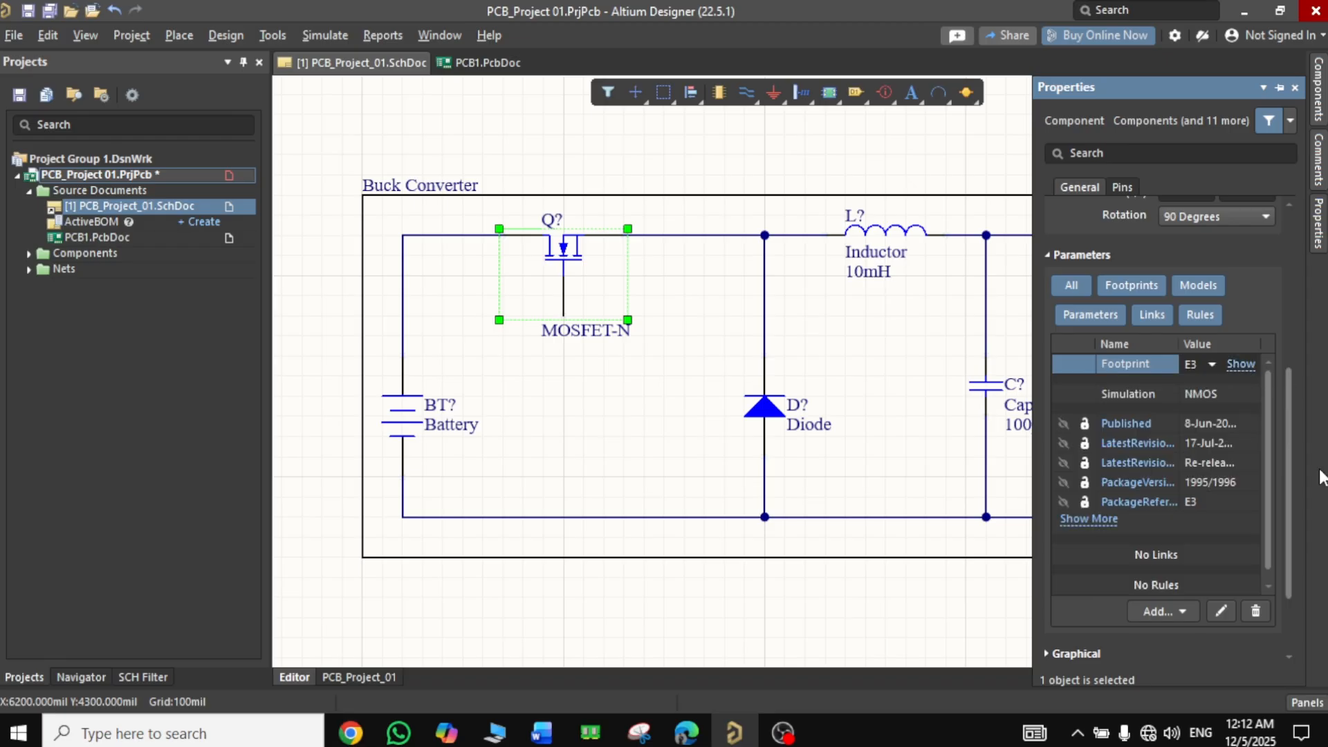
click(1245, 367)
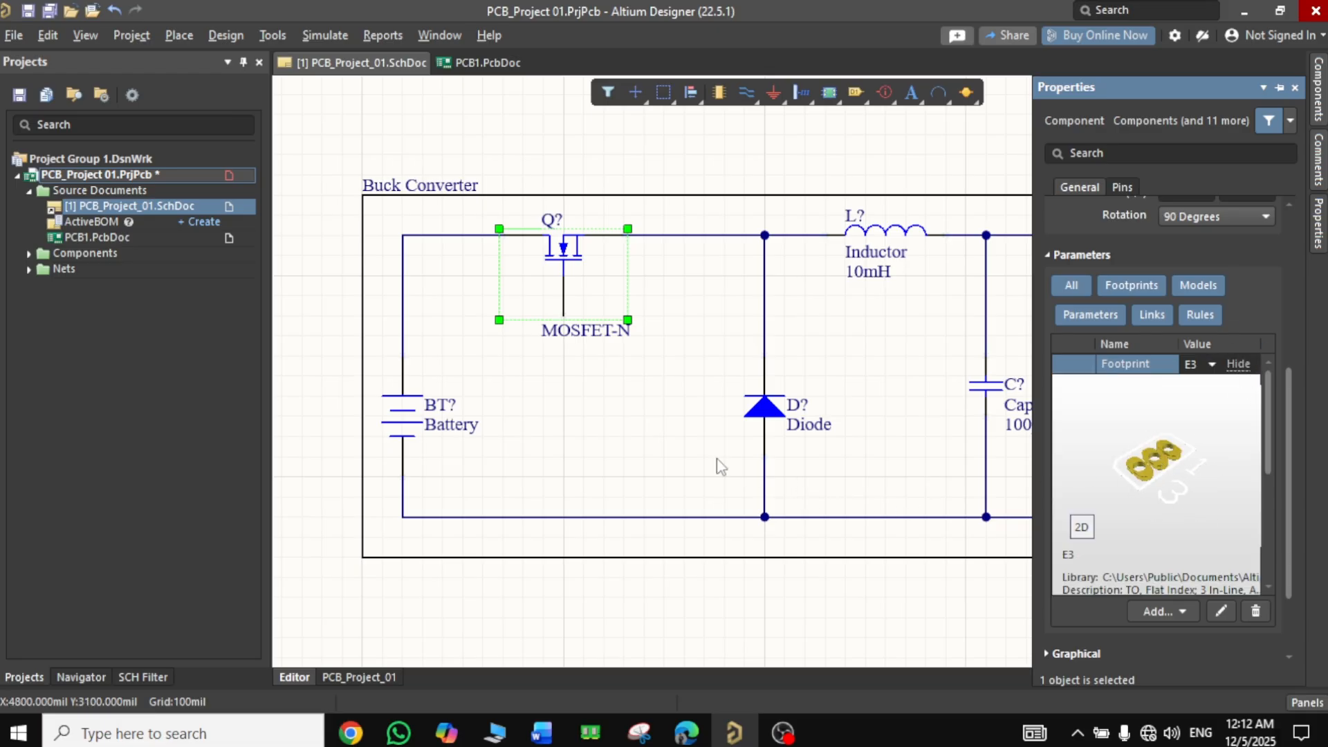
Examine the assigned footprints and 3D previews of the battery and the diode in their properties
click(400, 411)
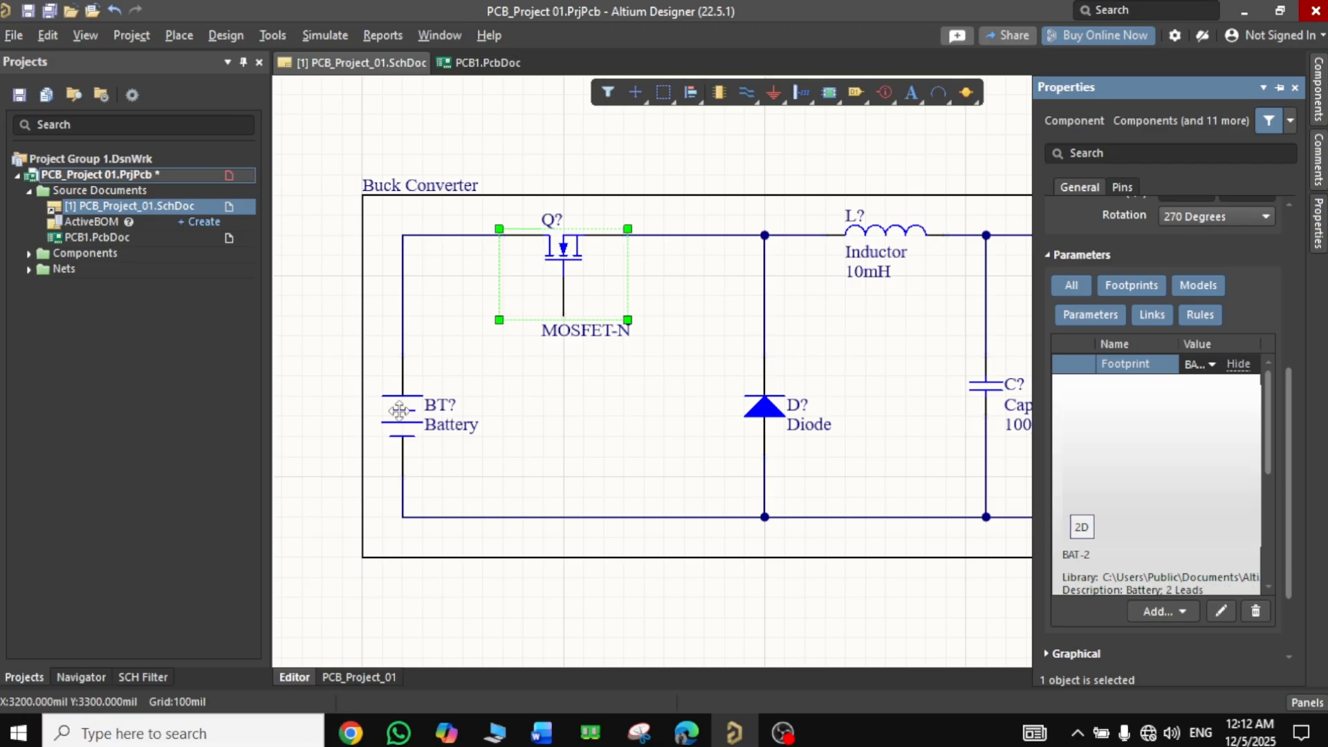
click(399, 411)
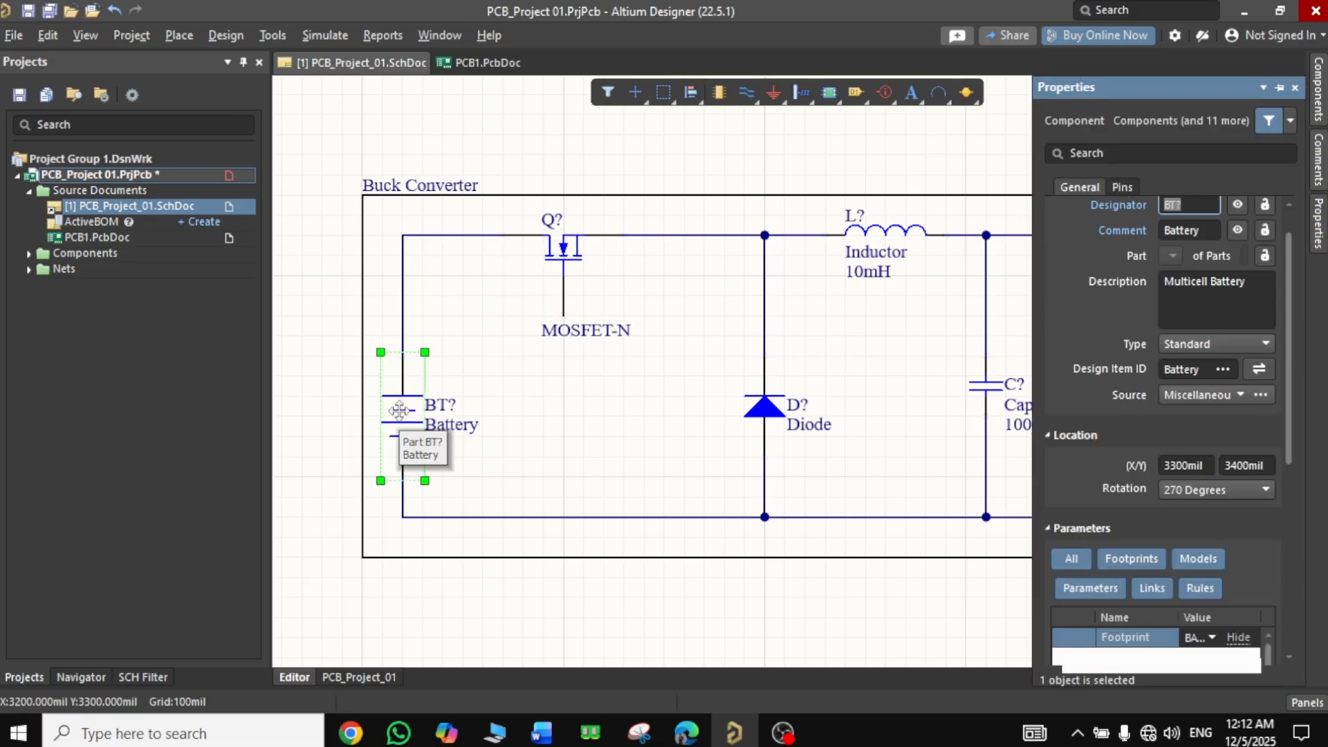
scroll(1220, 561, down, 3)
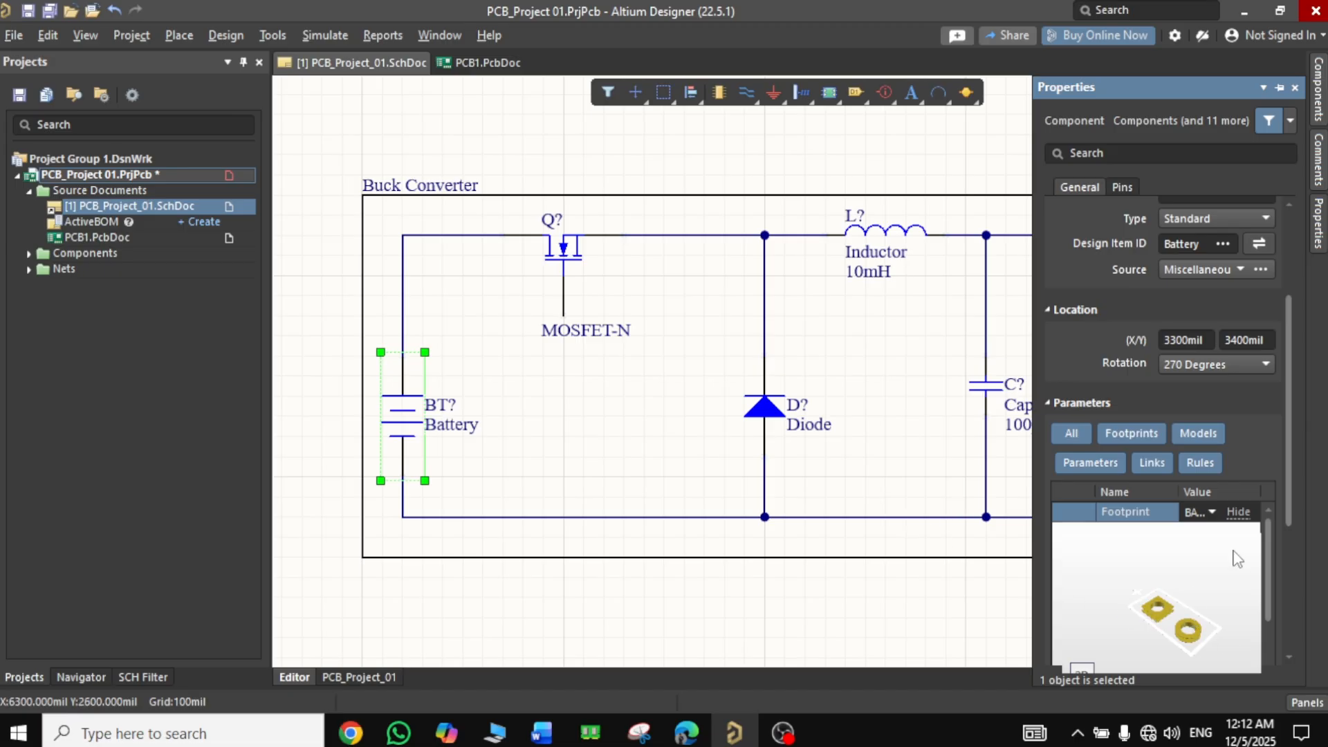
click(764, 414)
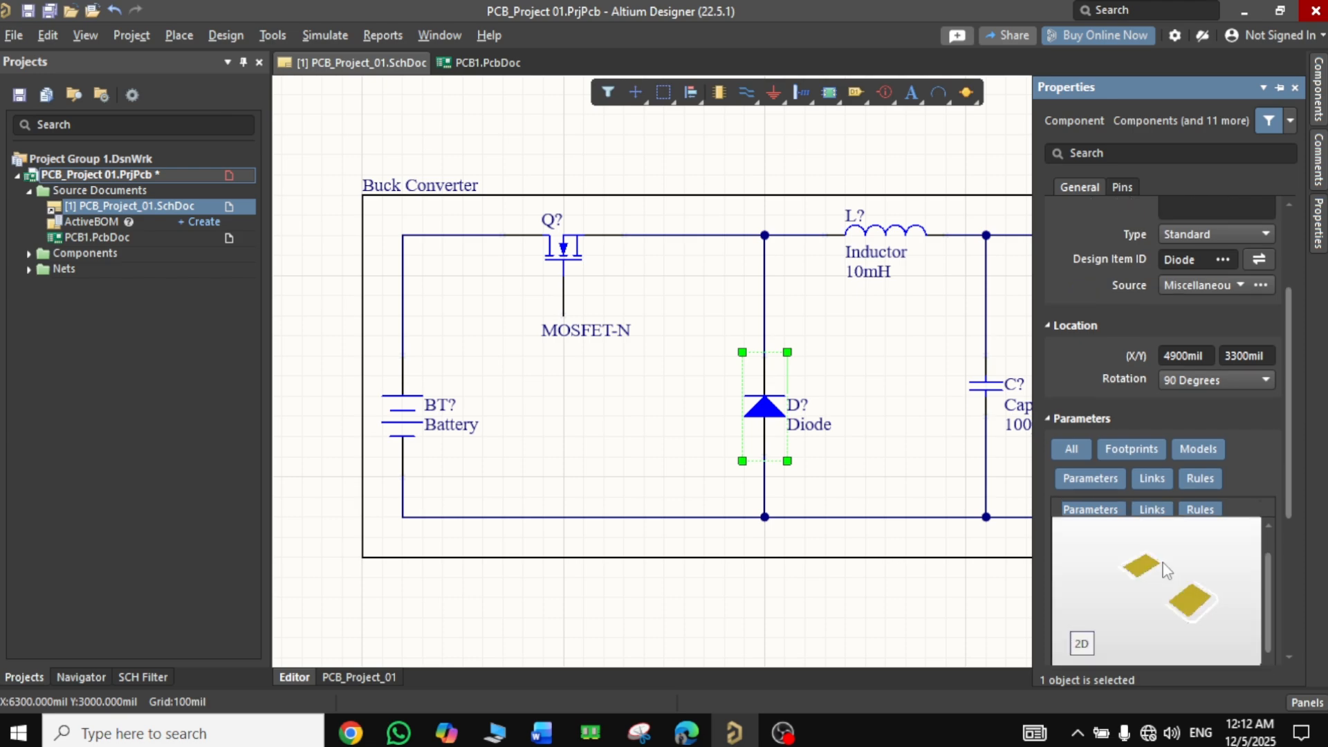
drag(1290, 468, 1288, 530)
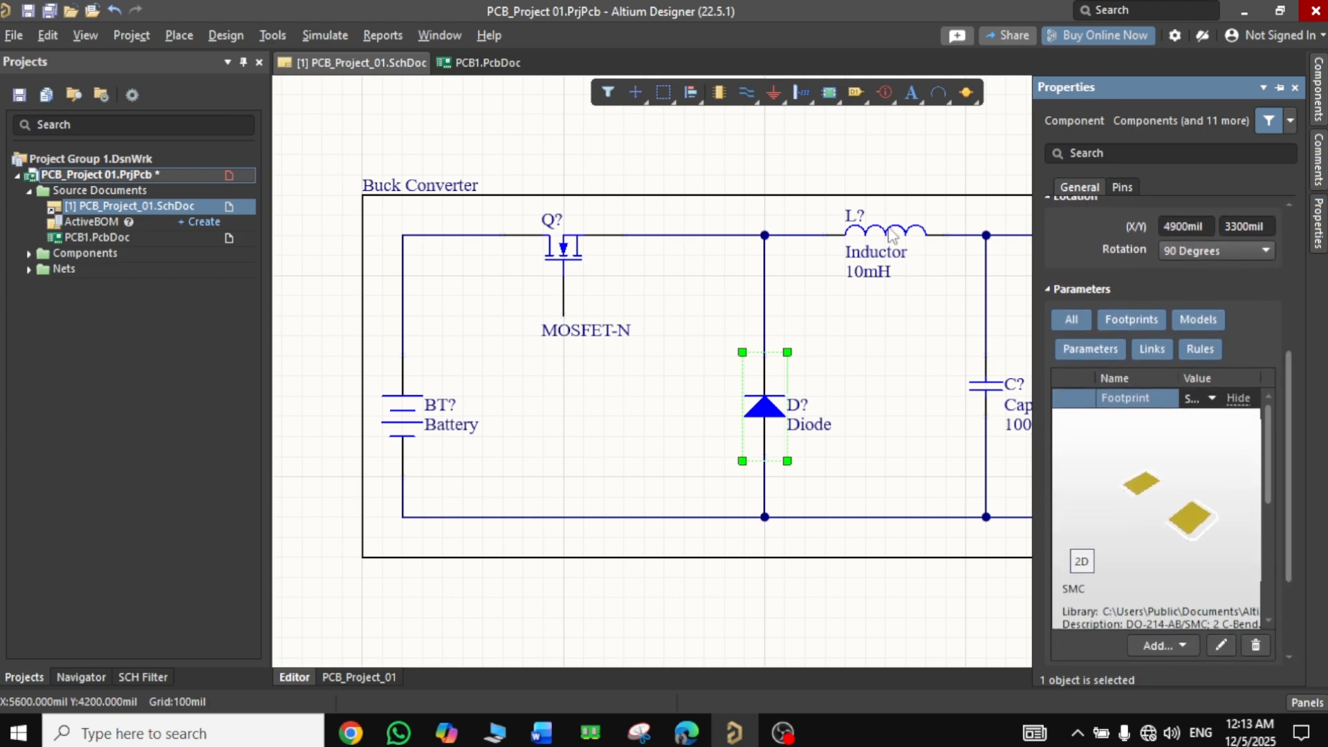
Open the inductor's properties and examine its assigned footprint and 3D preview
right_drag(892, 235, 754, 245)
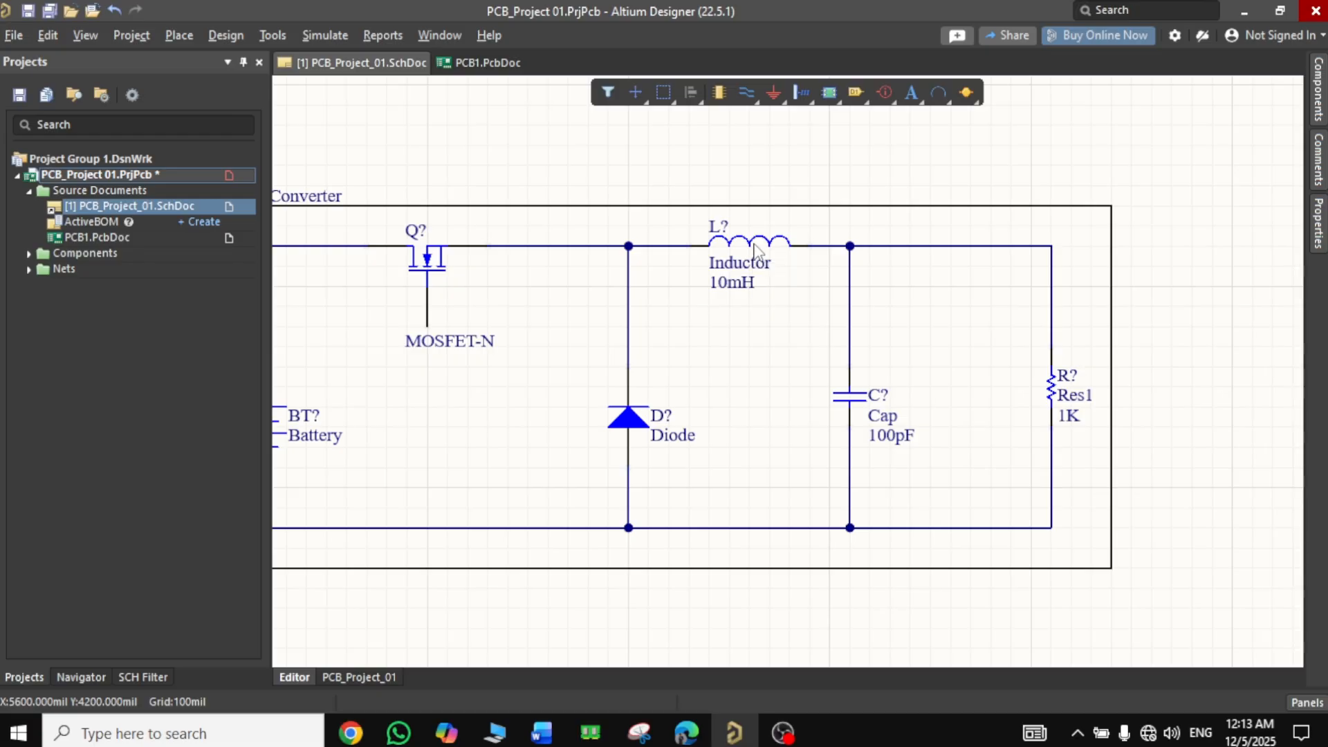
double_click(755, 246)
scroll(1271, 523, down, 3)
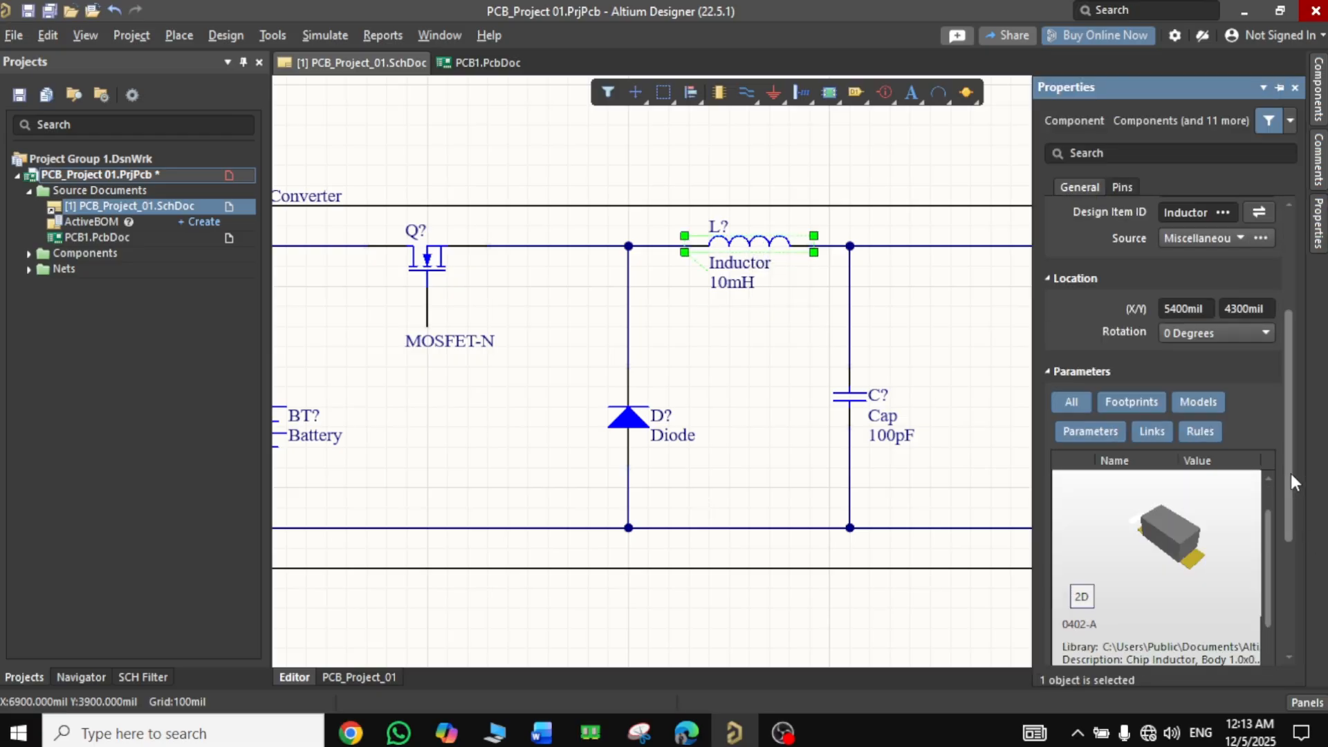
drag(1291, 473, 1285, 505)
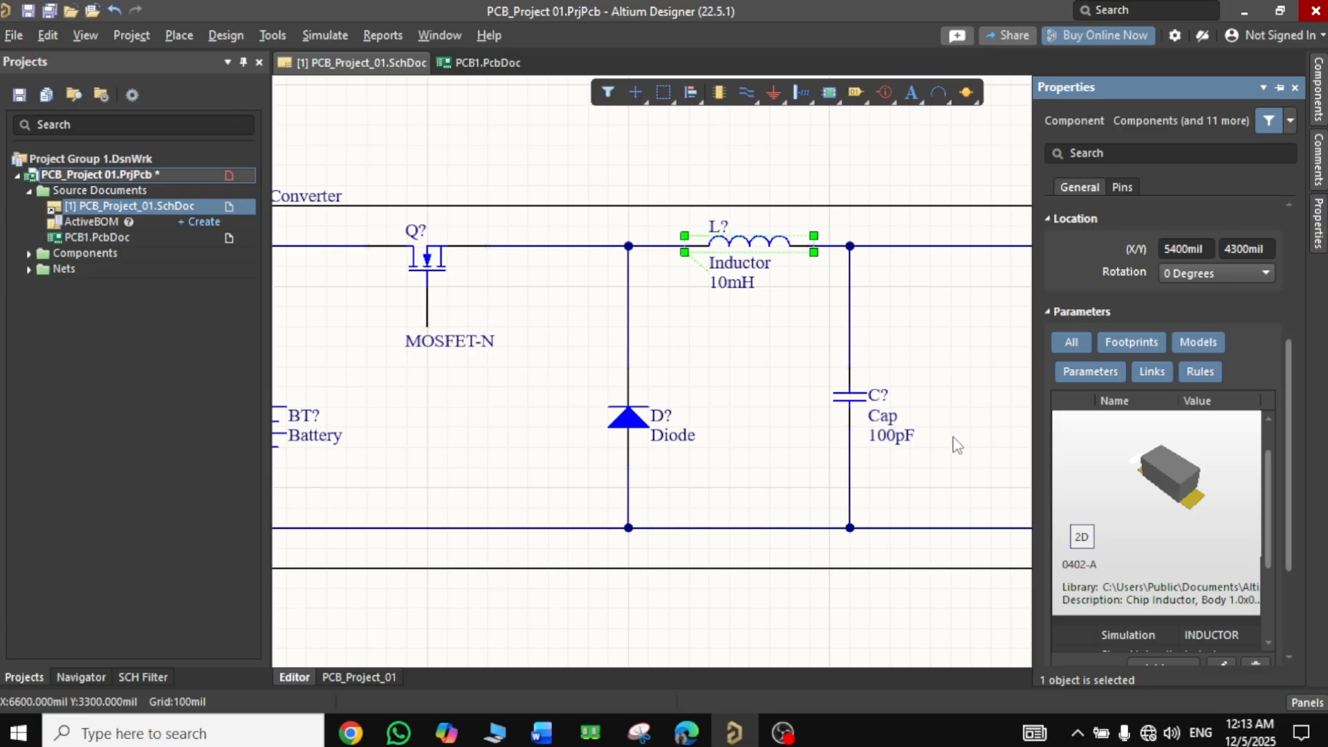
Check the footprints assigned to the capacitor and the load resistor, then close the component properties
click(927, 348)
right_drag(954, 318, 765, 338)
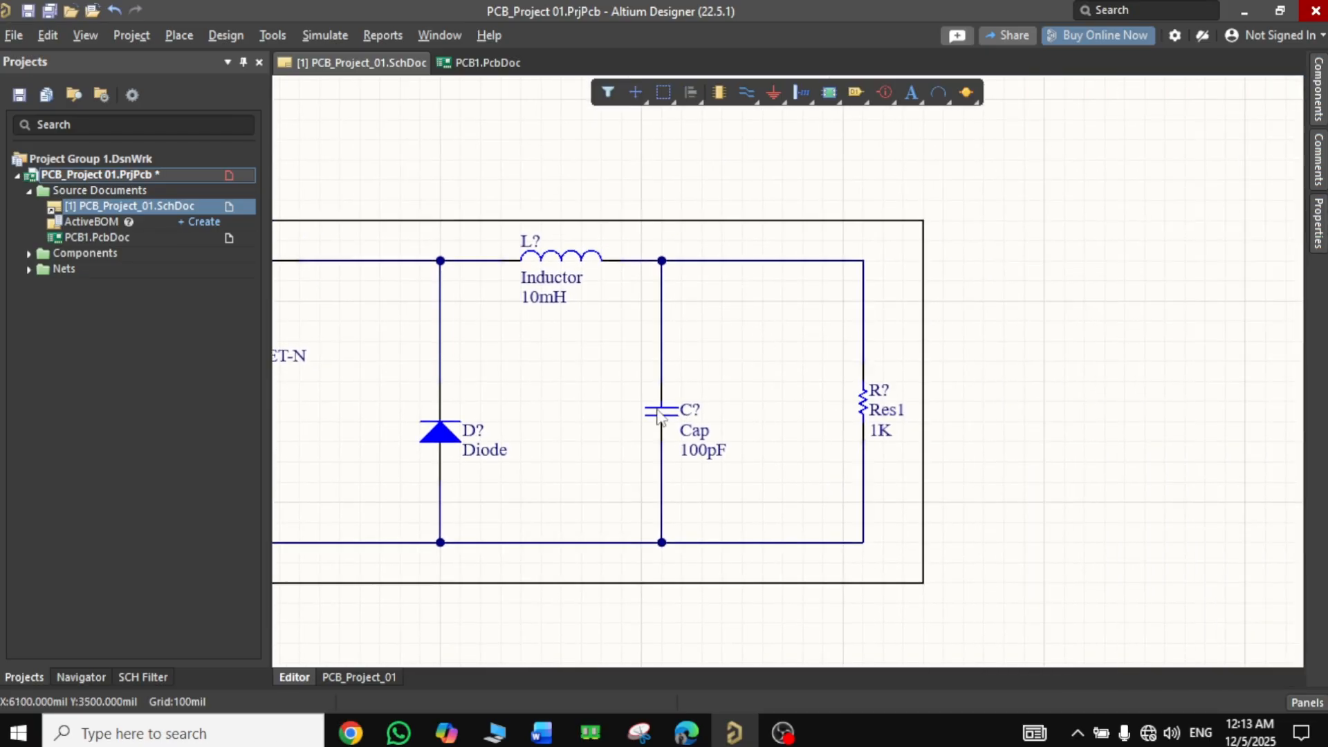
click(659, 413)
scroll(1260, 531, down, 3)
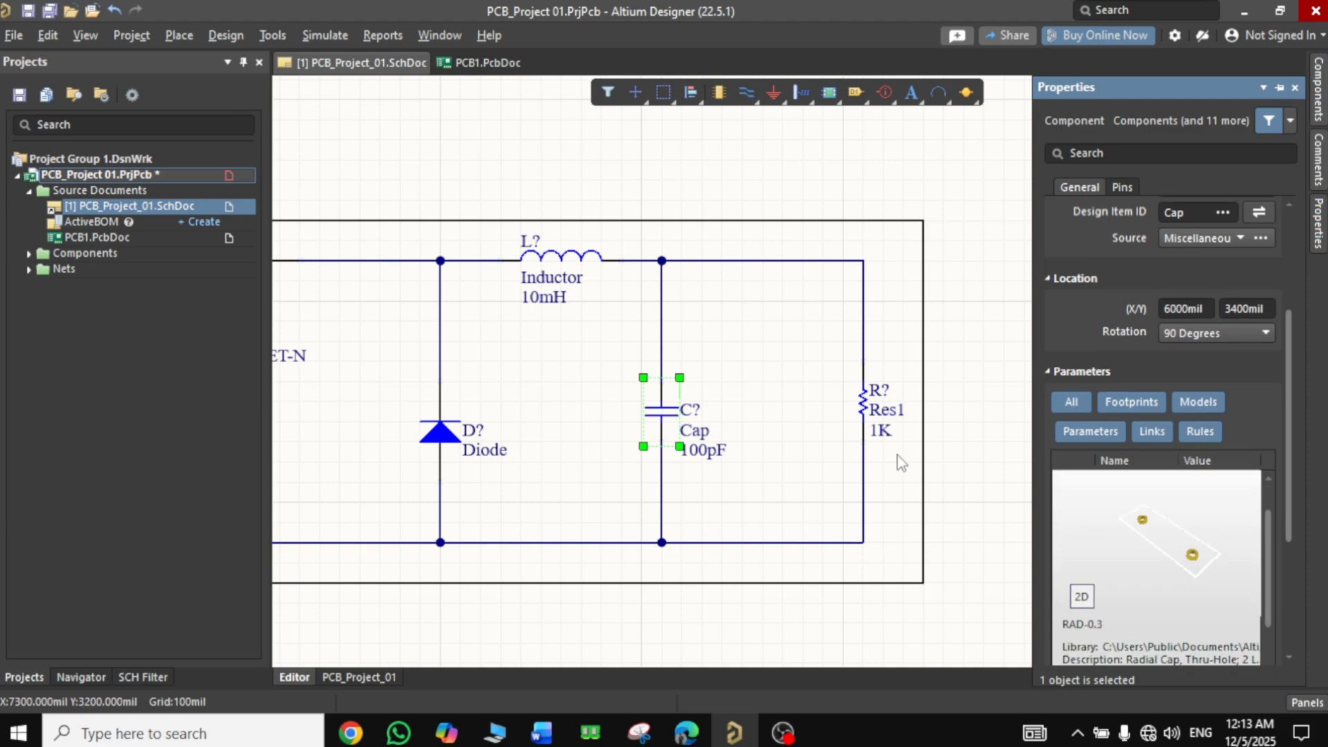
click(861, 401)
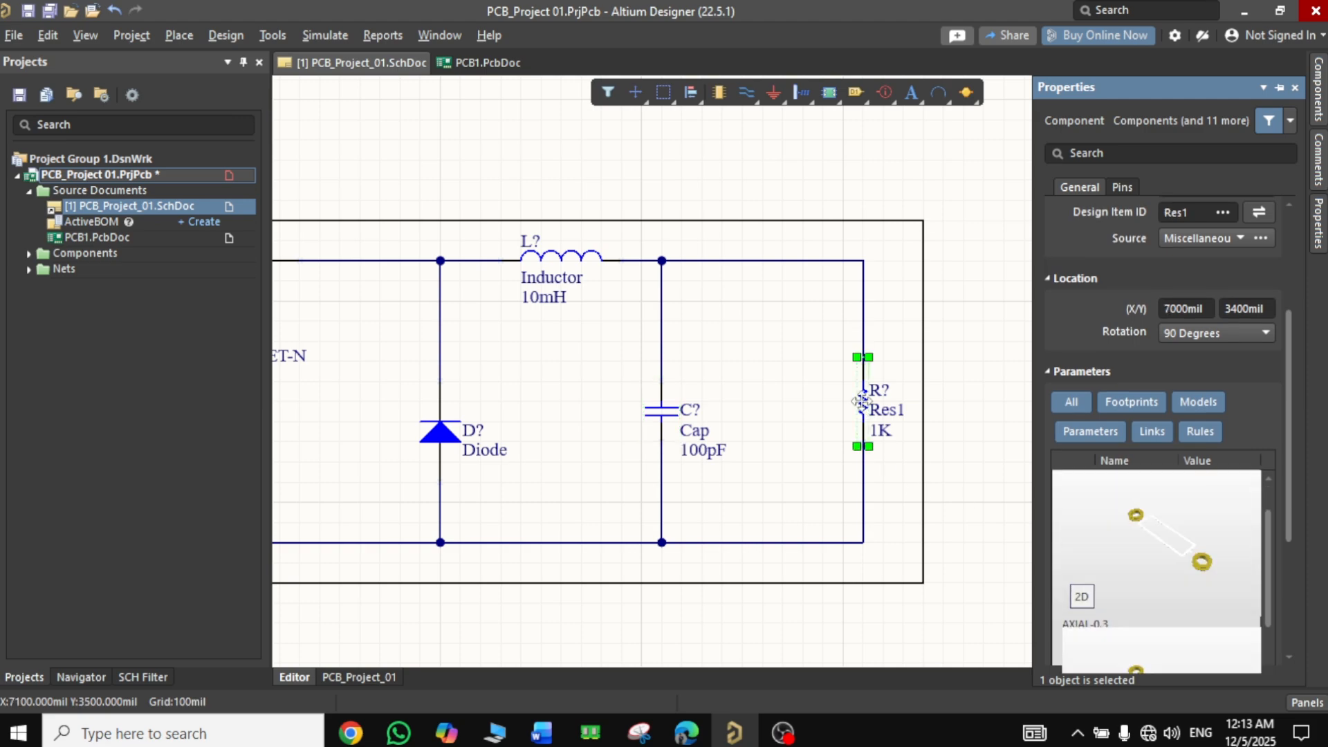
click(944, 438)
click(1295, 87)
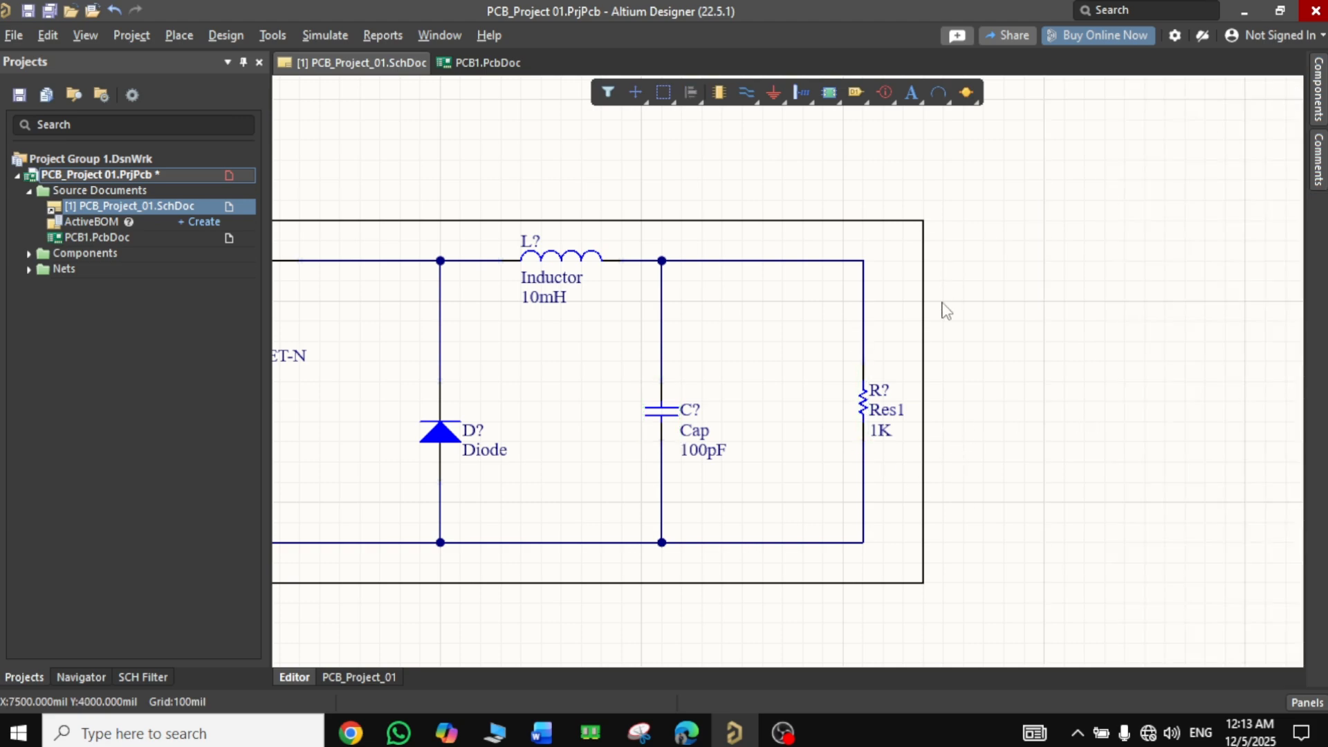
Reopen the project's validation messages, review the warnings about the schematic parts, and close them
right_drag(818, 350, 1057, 343)
click(1307, 703)
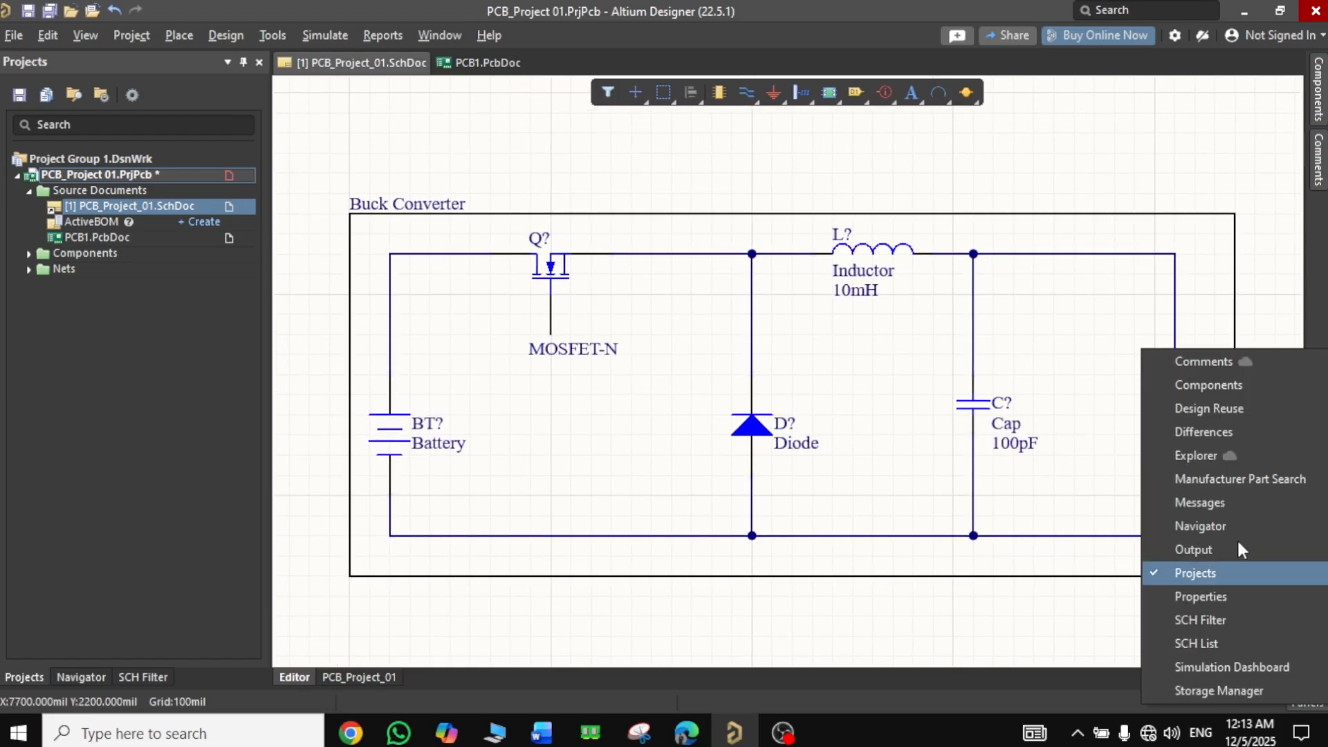
click(1209, 505)
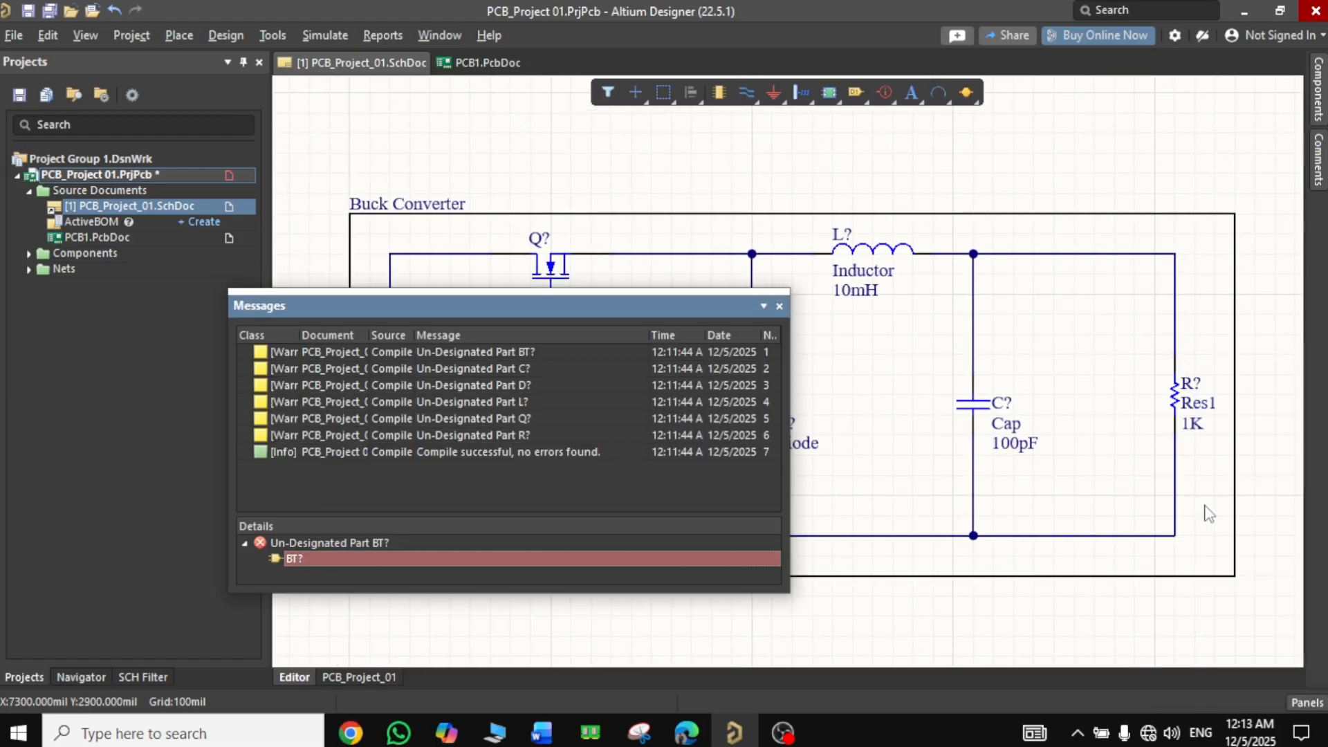
click(779, 307)
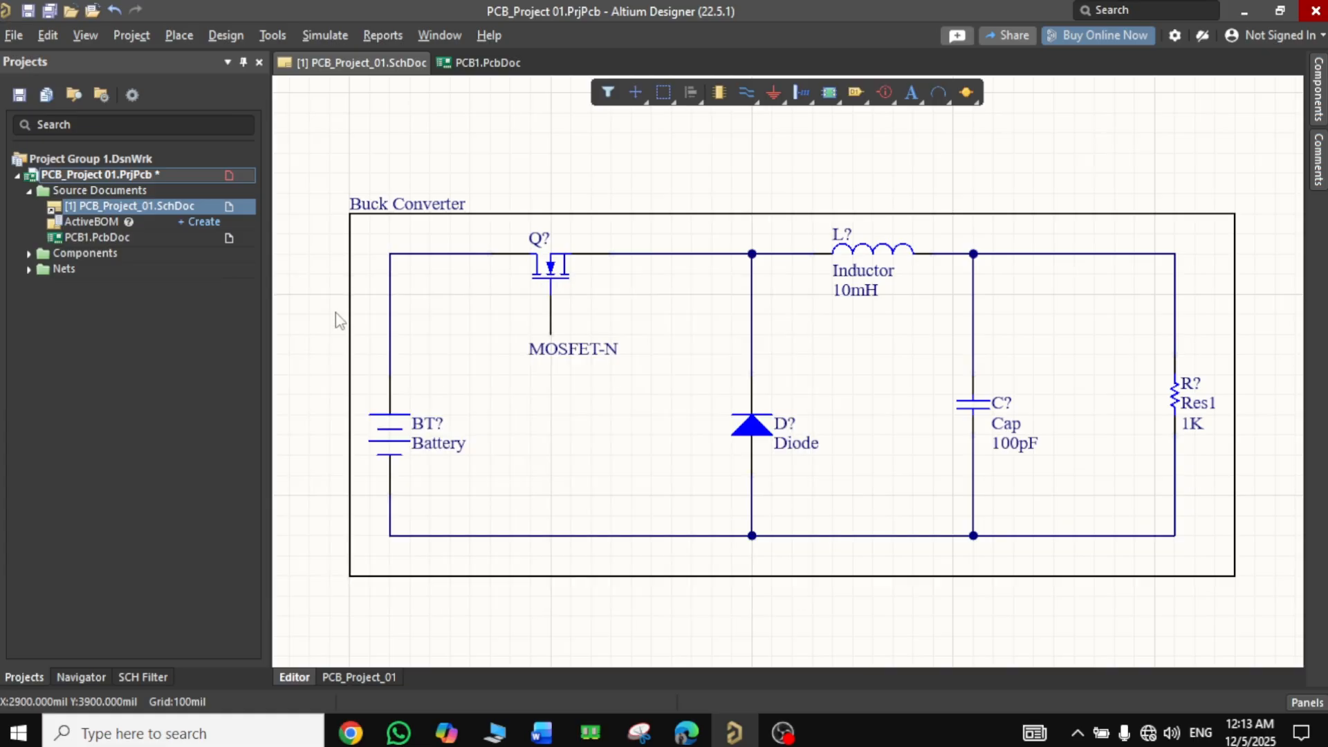
Annotate the schematic by updating the proposed designator list, then accept and execute the change order for all six components
click(270, 36)
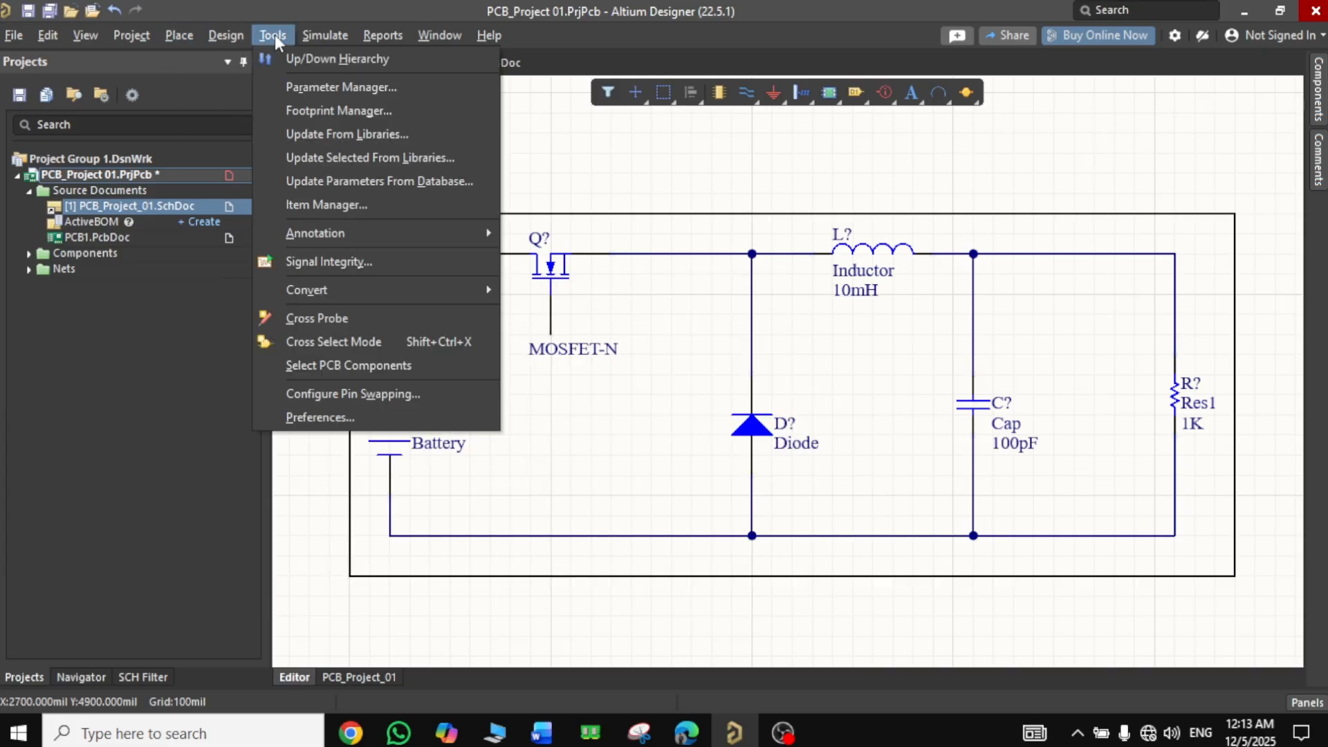
mouse_move(343, 235)
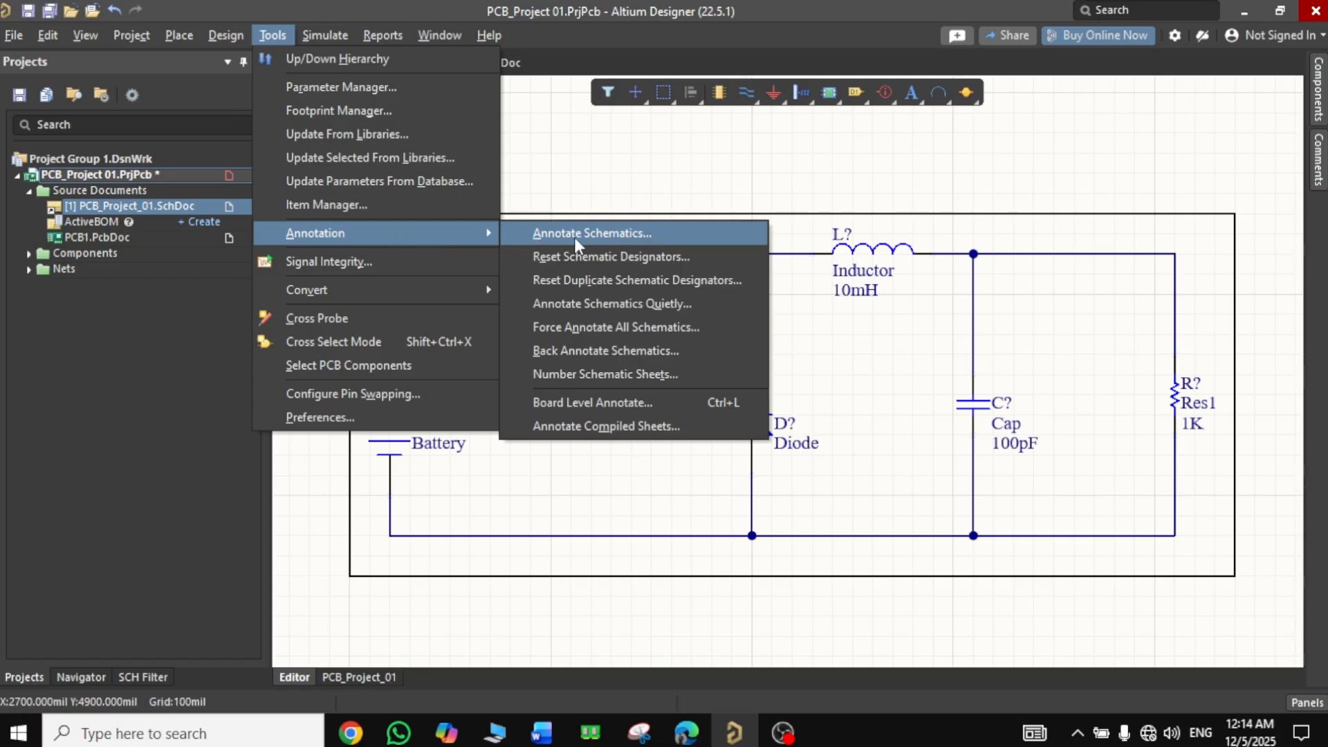
click(617, 232)
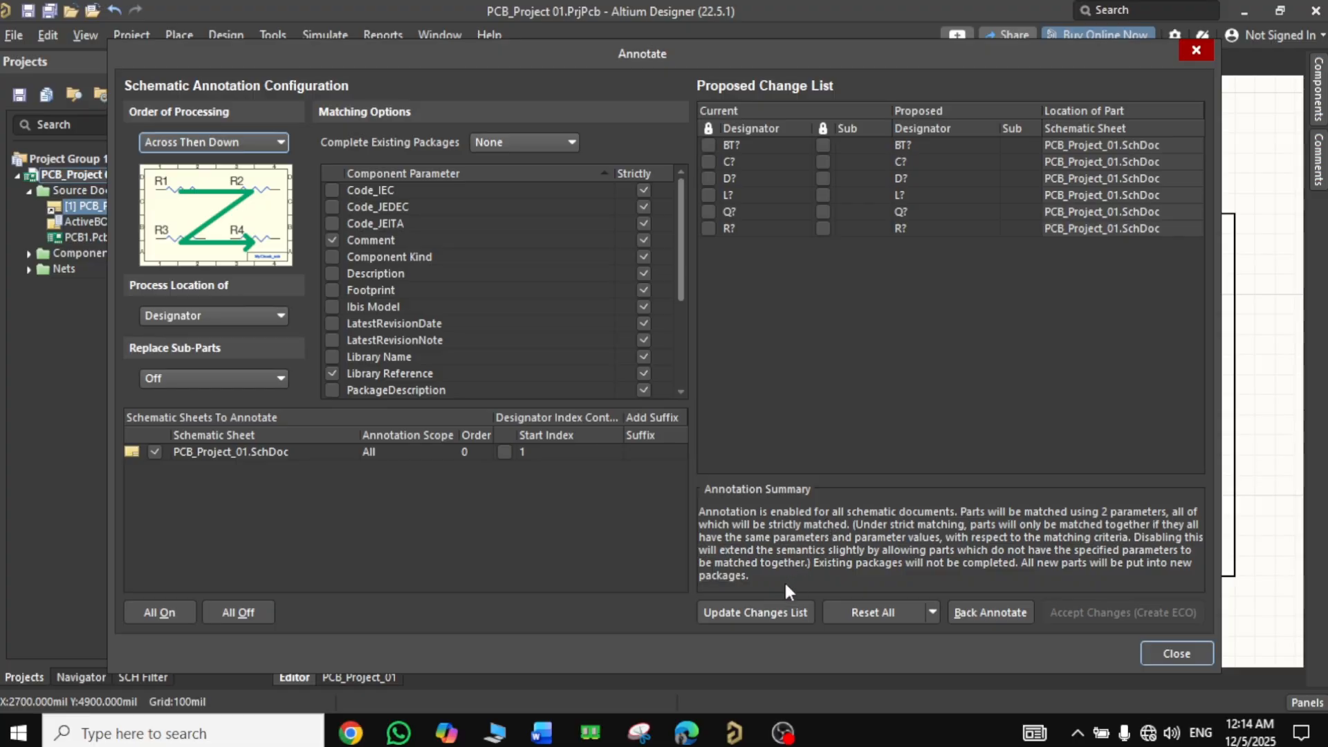
click(739, 614)
click(780, 414)
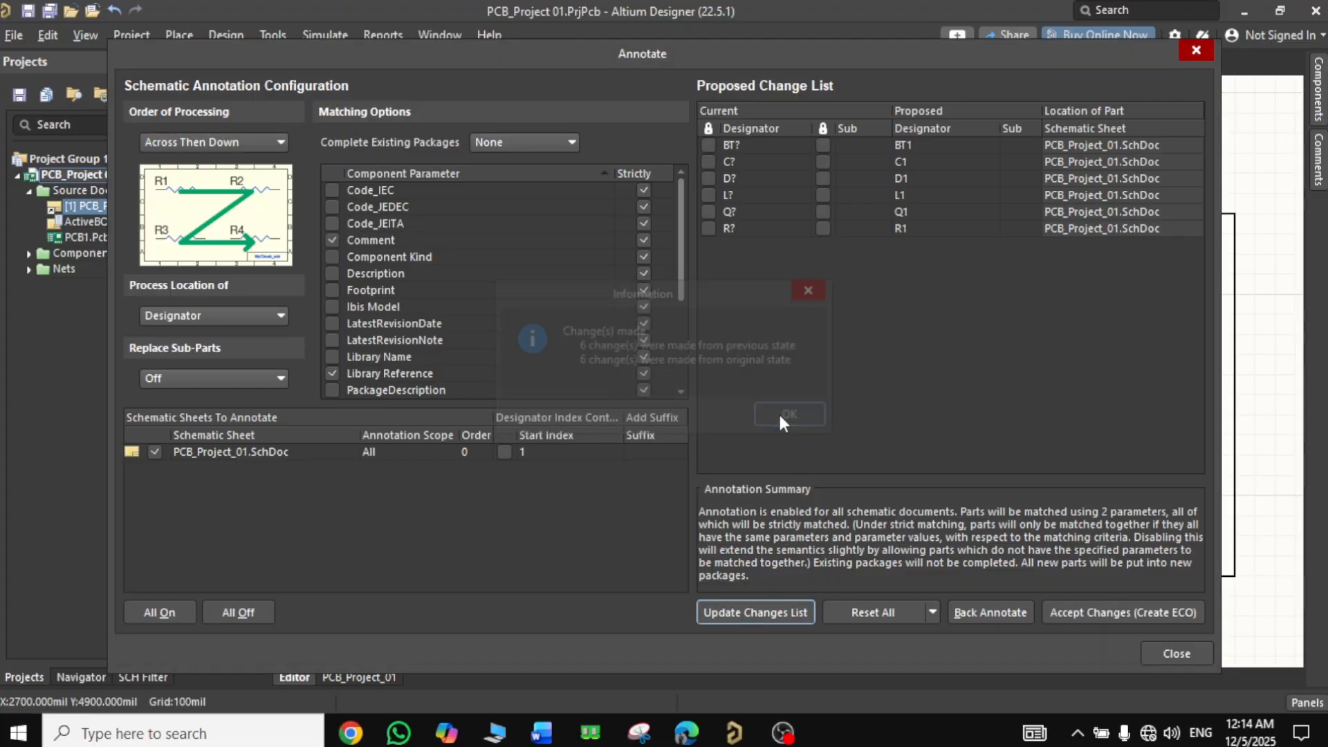
click(1106, 608)
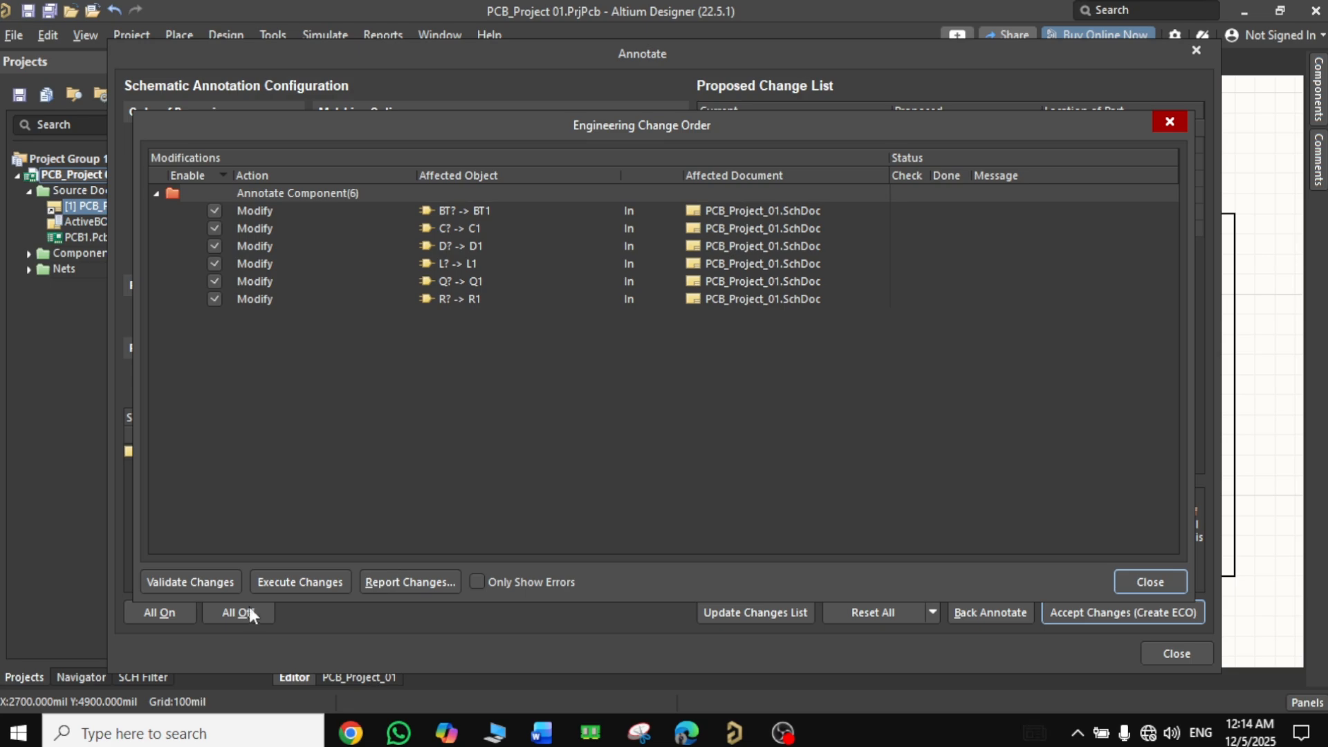
click(310, 583)
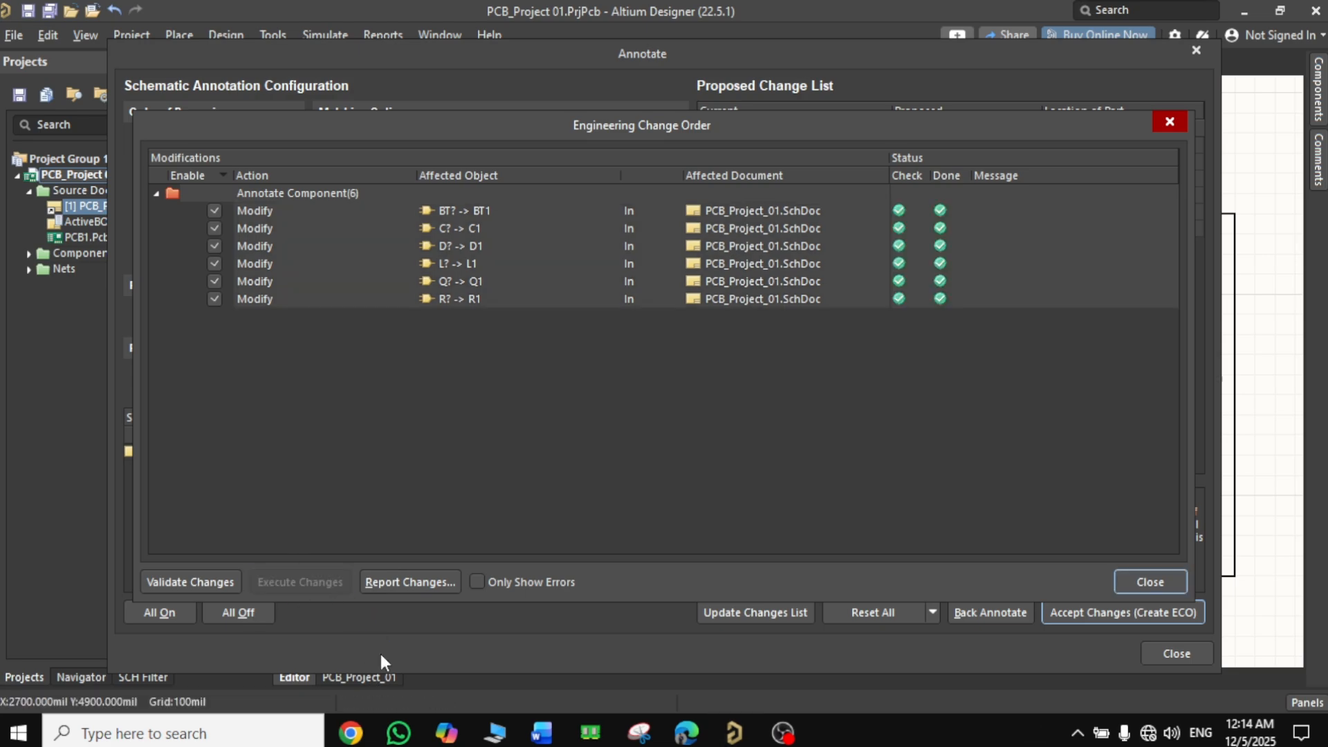
click(1149, 581)
click(1175, 653)
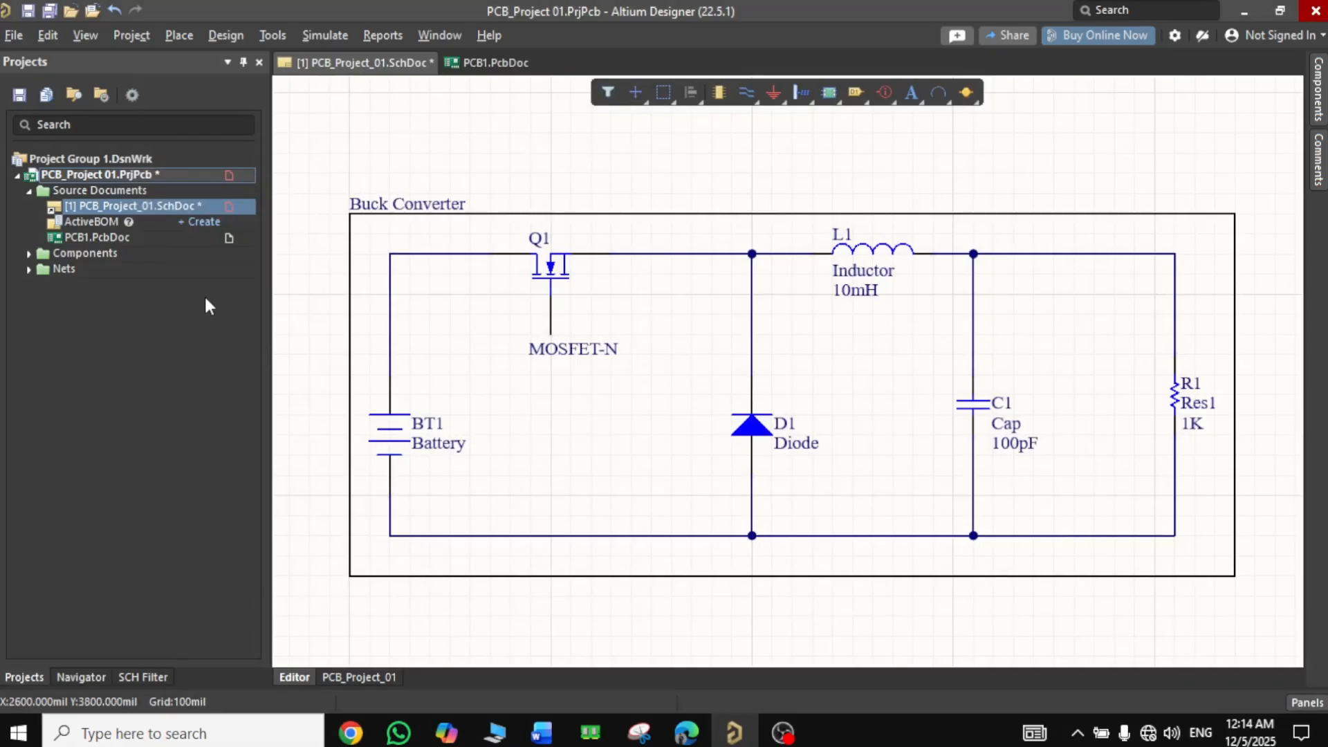
Validate the PCB project again, review the resulting messages, and close them
right_click(101, 171)
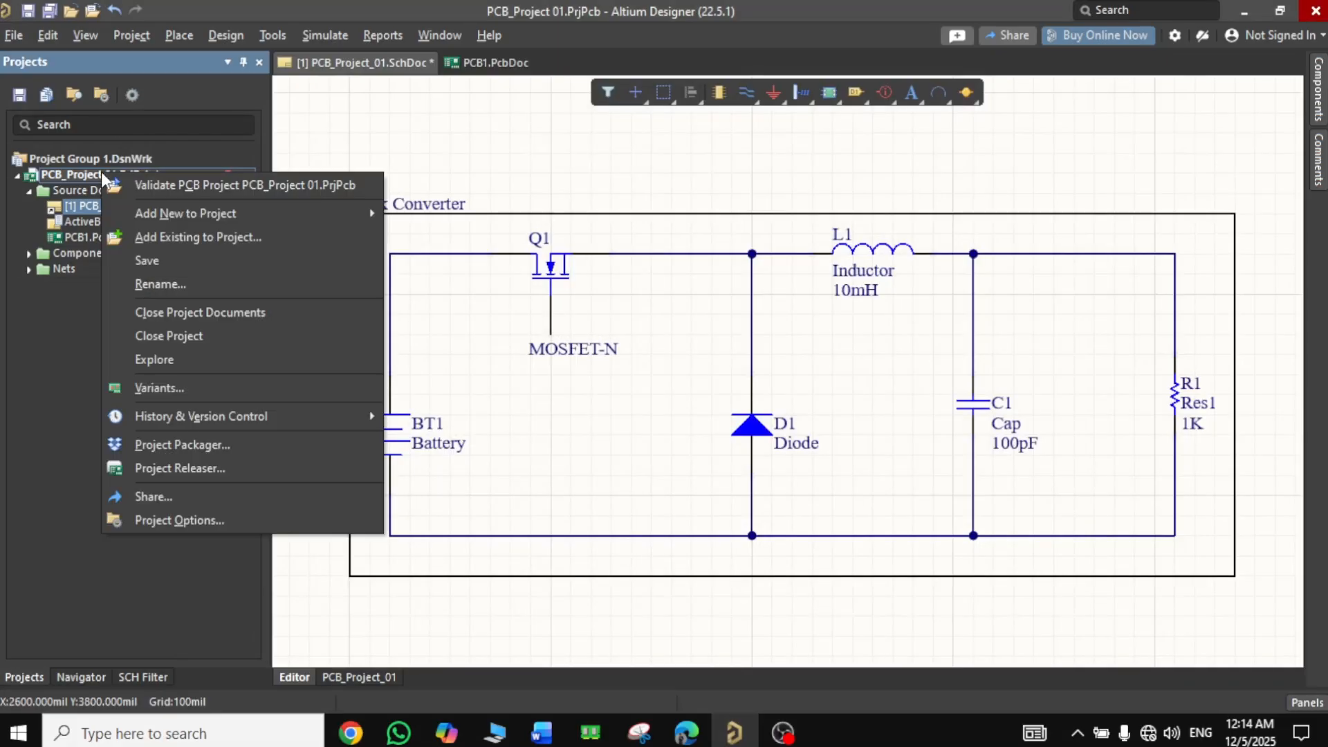
click(185, 190)
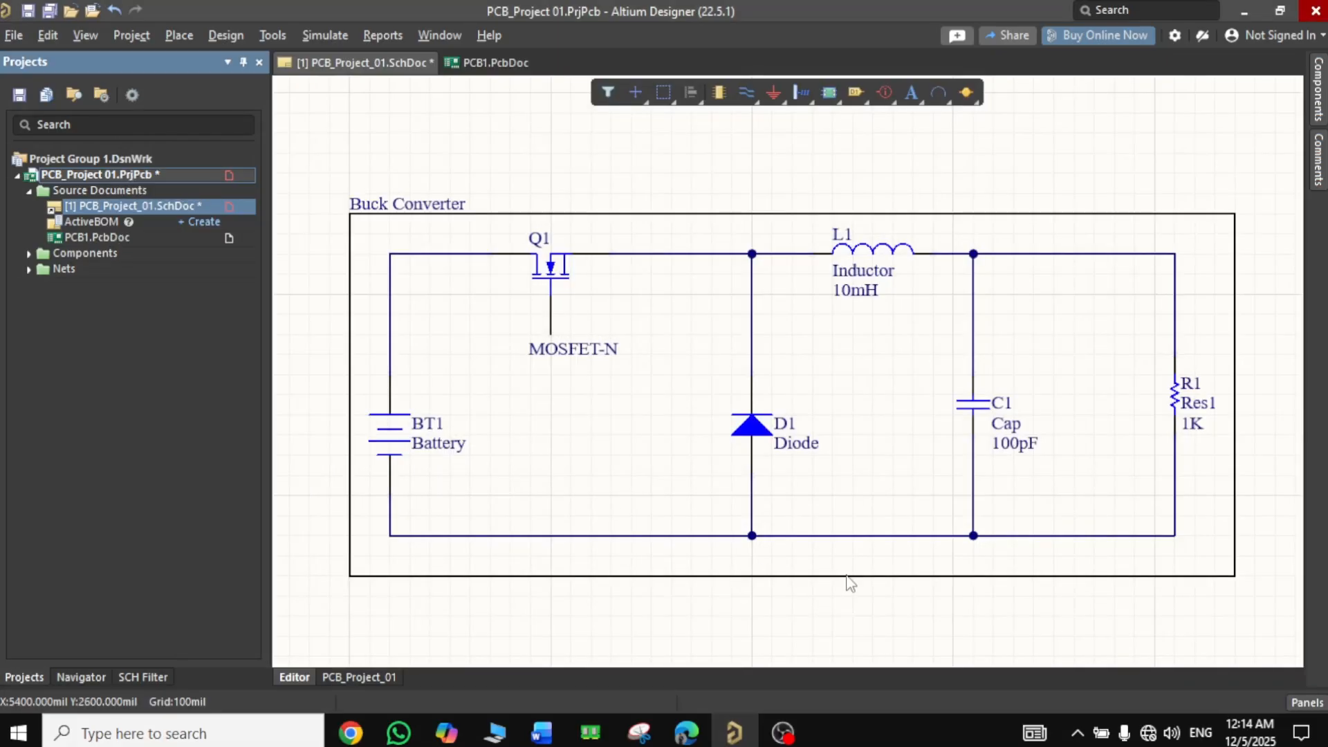
click(1308, 702)
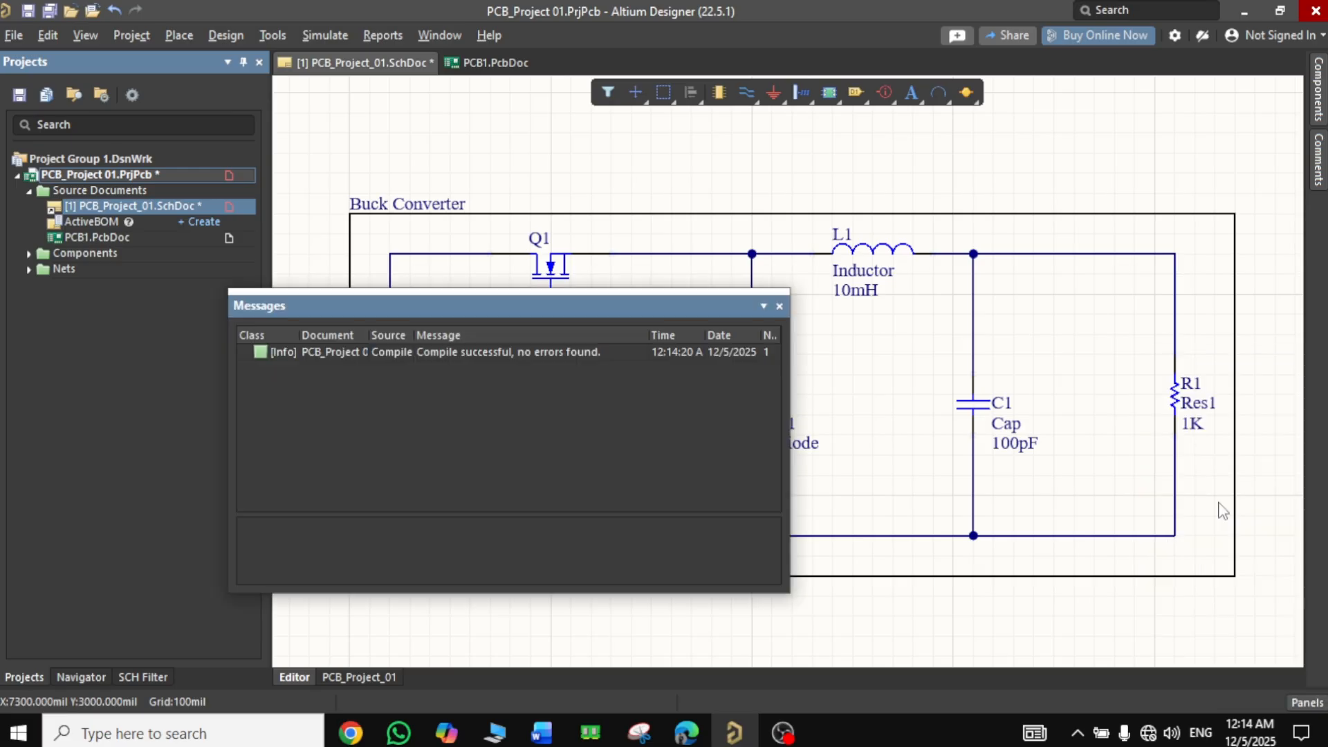
click(1200, 502)
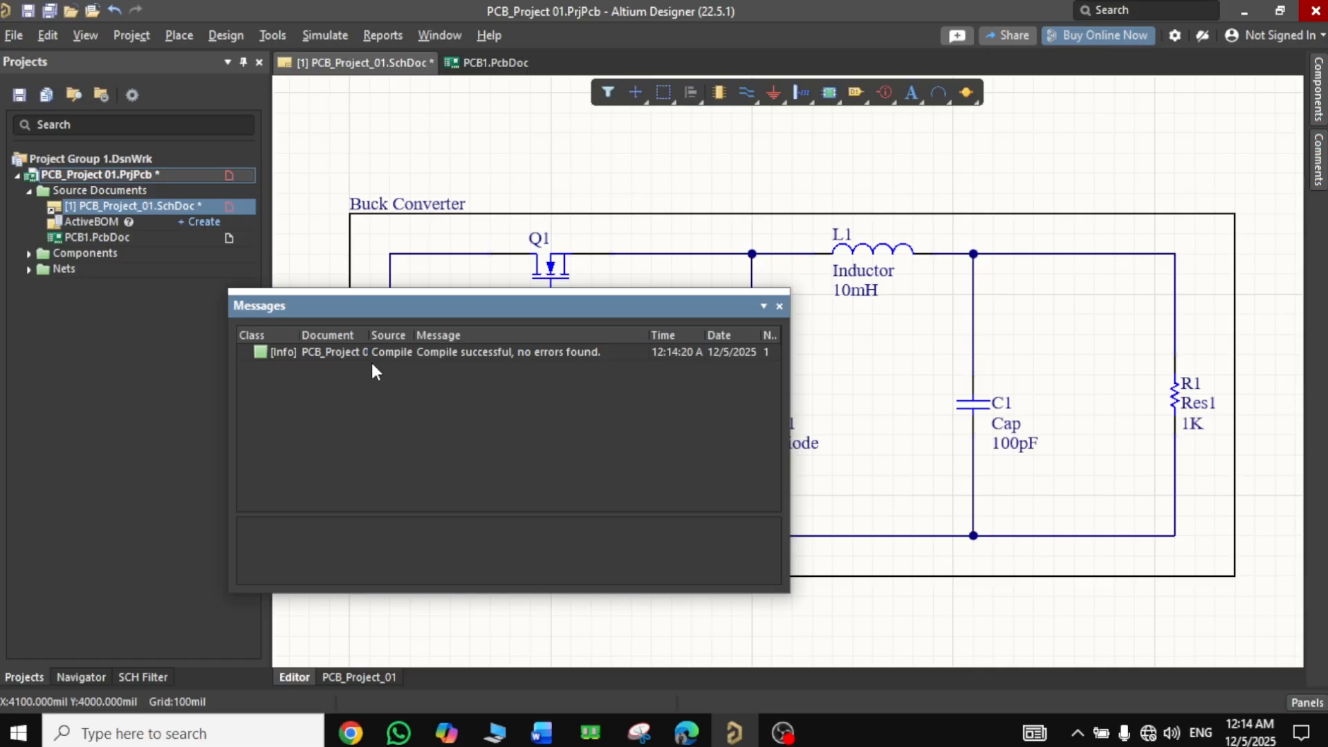
click(779, 306)
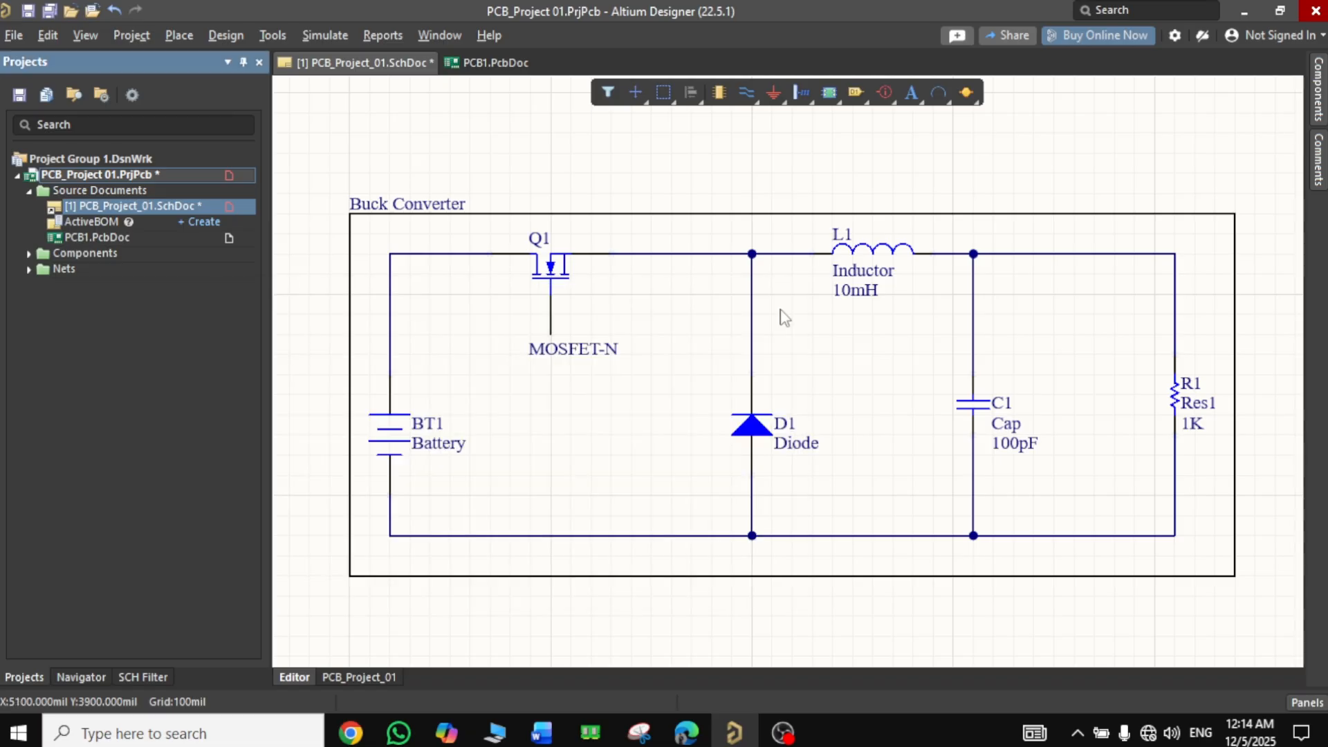
Open the PCB1 board document and set its snap grid to 0.500 mm
double_click(96, 237)
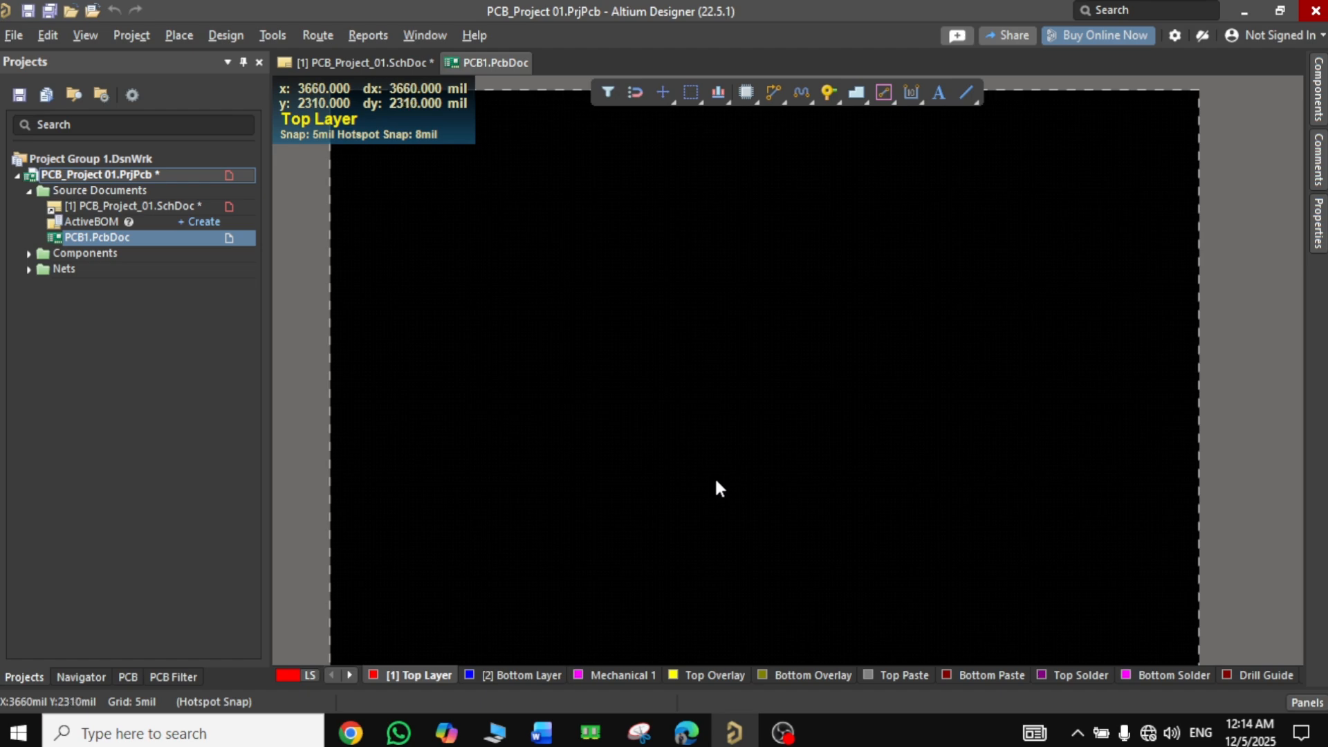
key(g)
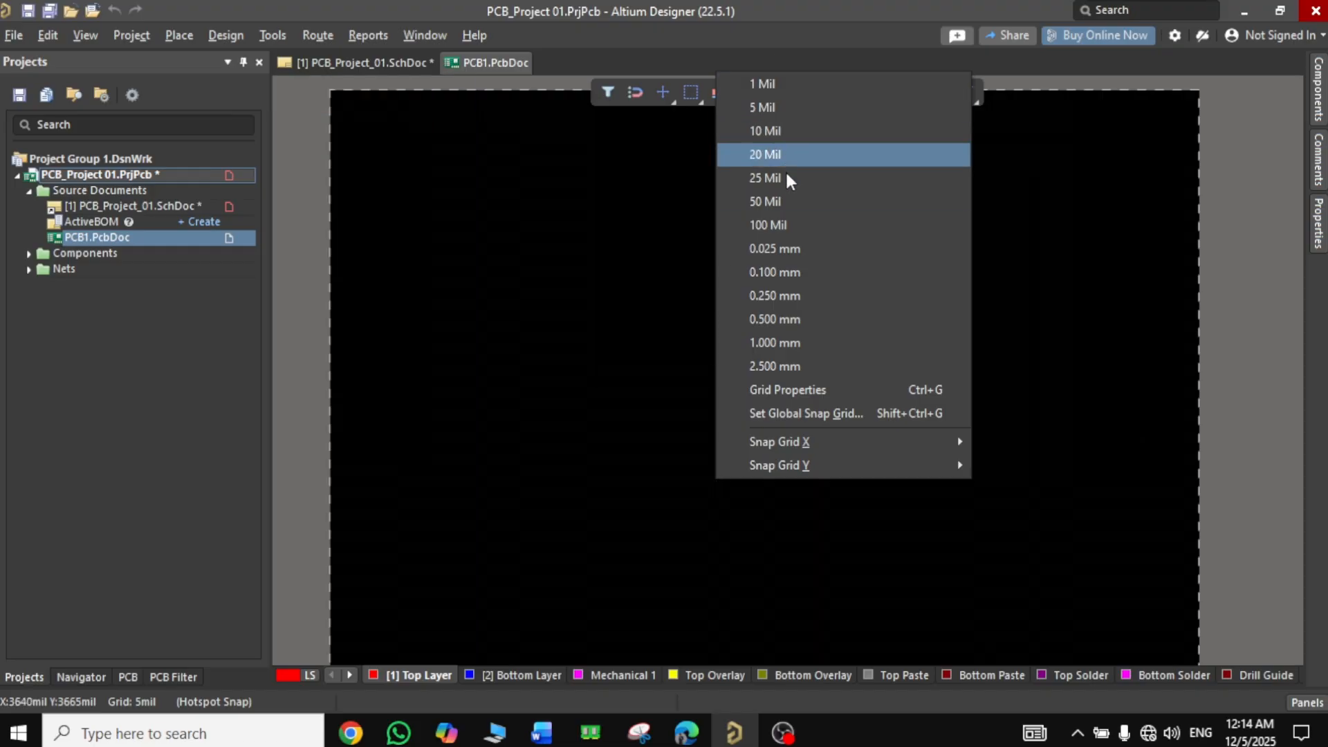
click(772, 322)
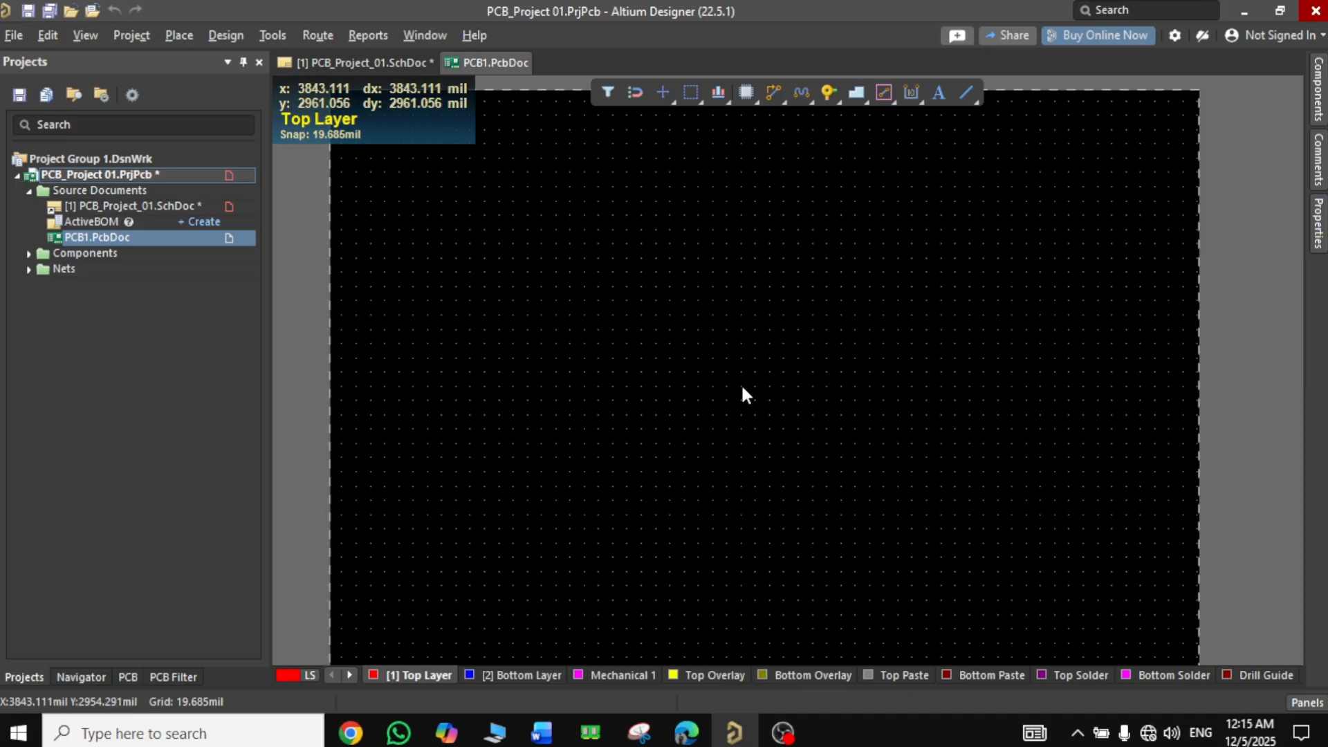
Inspect the board's grid spacing up close and look over the available snap grid sizes without changing the setting
ctrl+scroll(741, 383, up, 2)
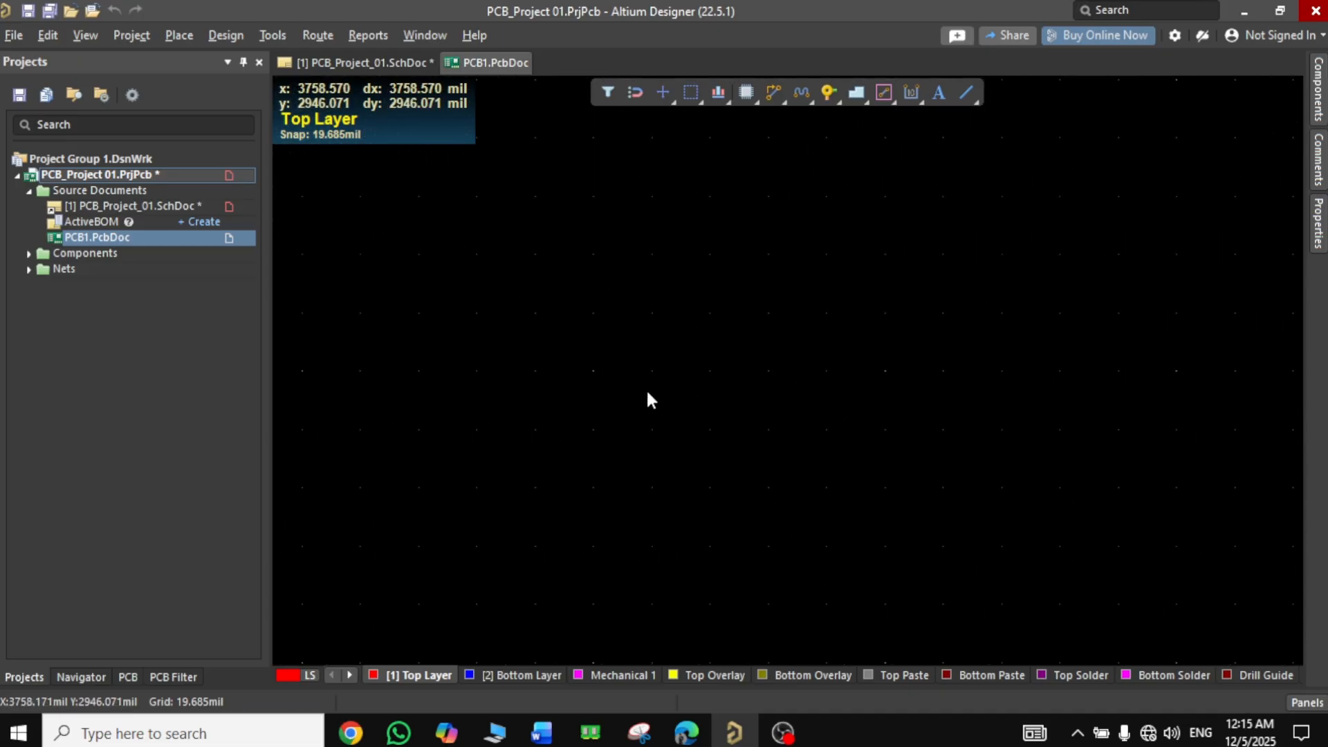
ctrl+scroll(622, 384, up, 3)
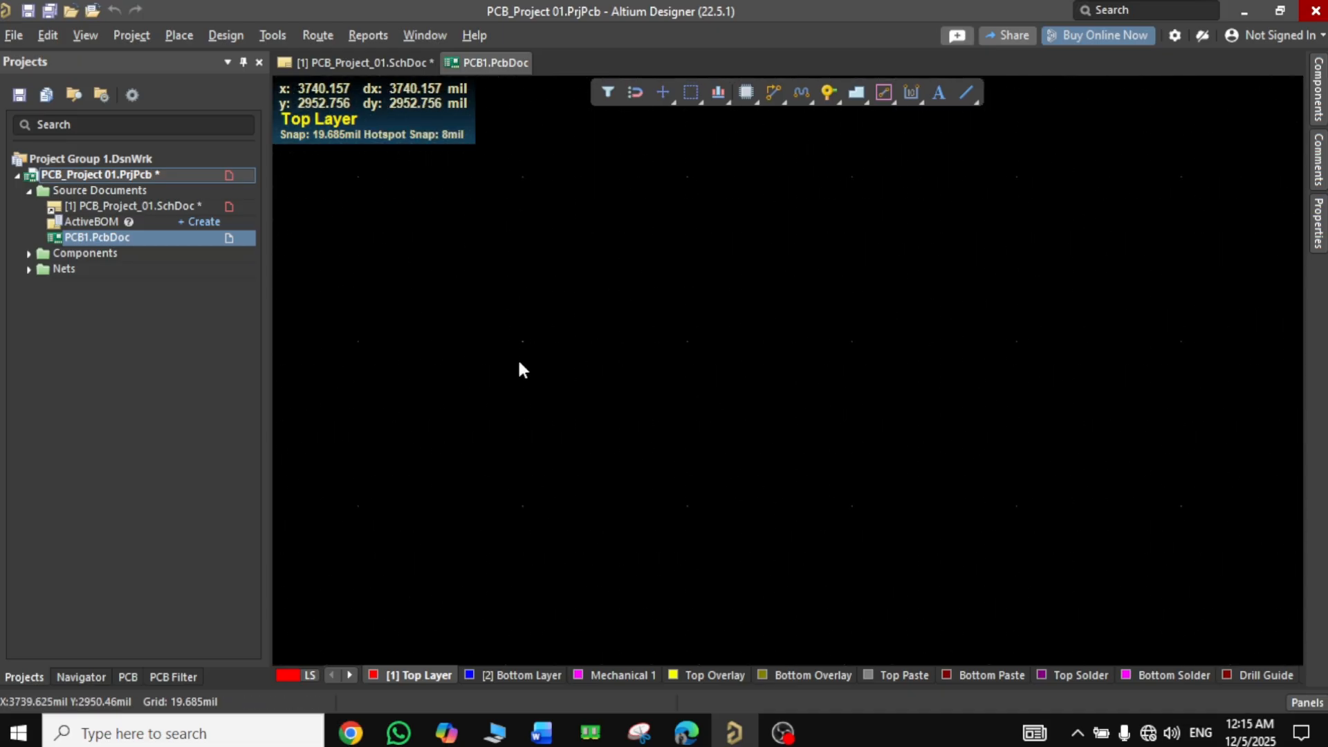
ctrl+scroll(520, 367, up, 2)
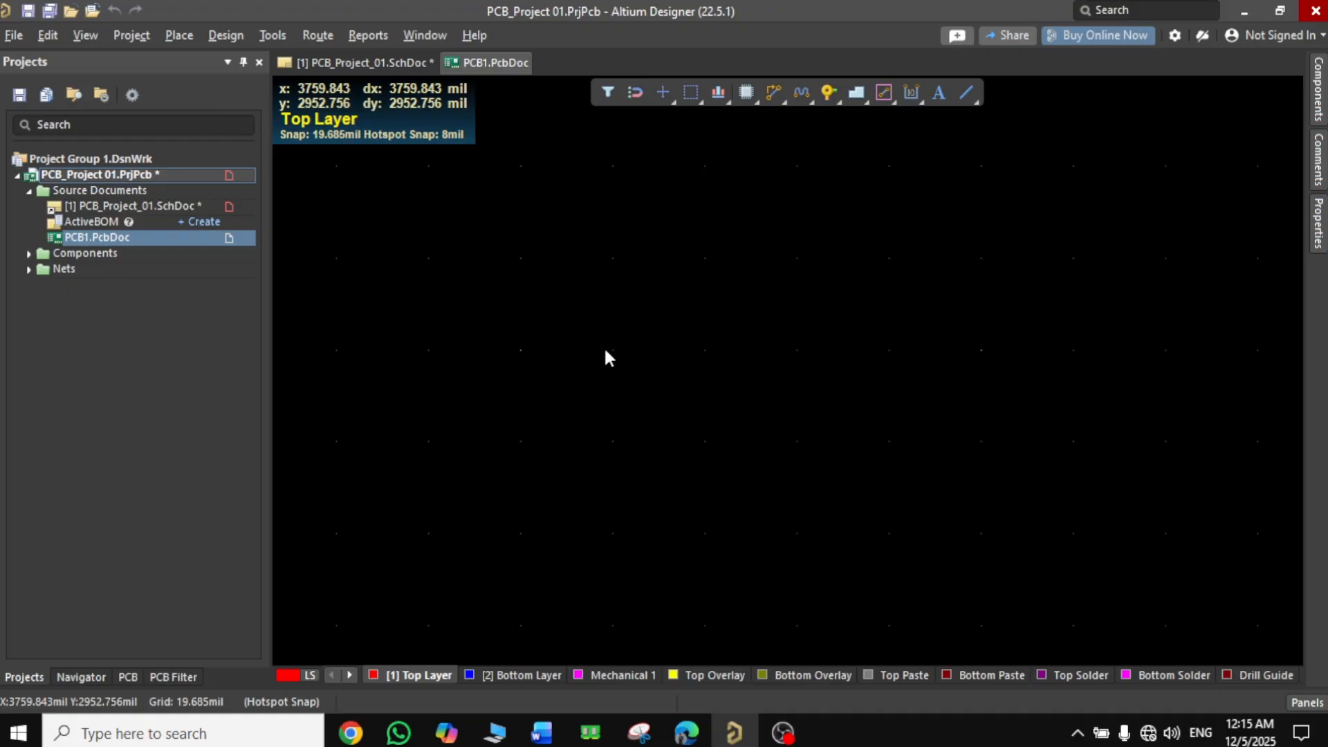
key(g)
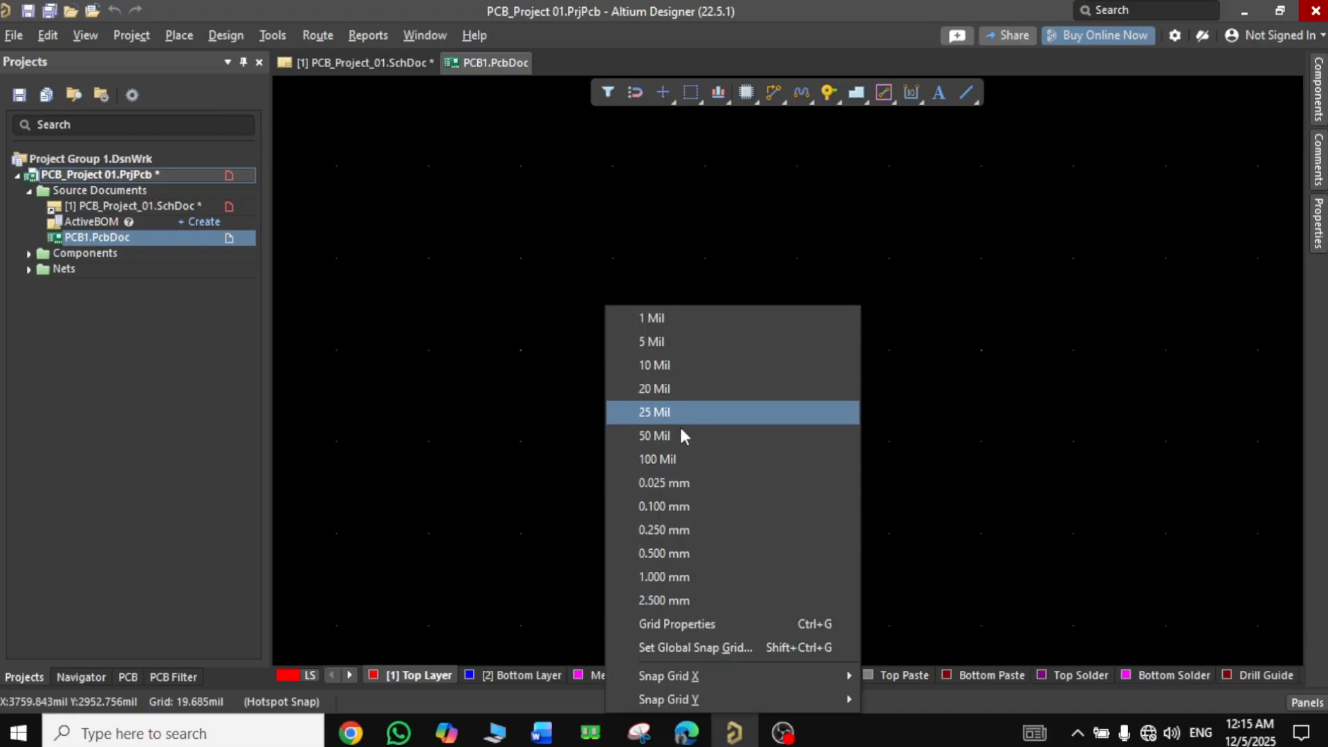
click(531, 455)
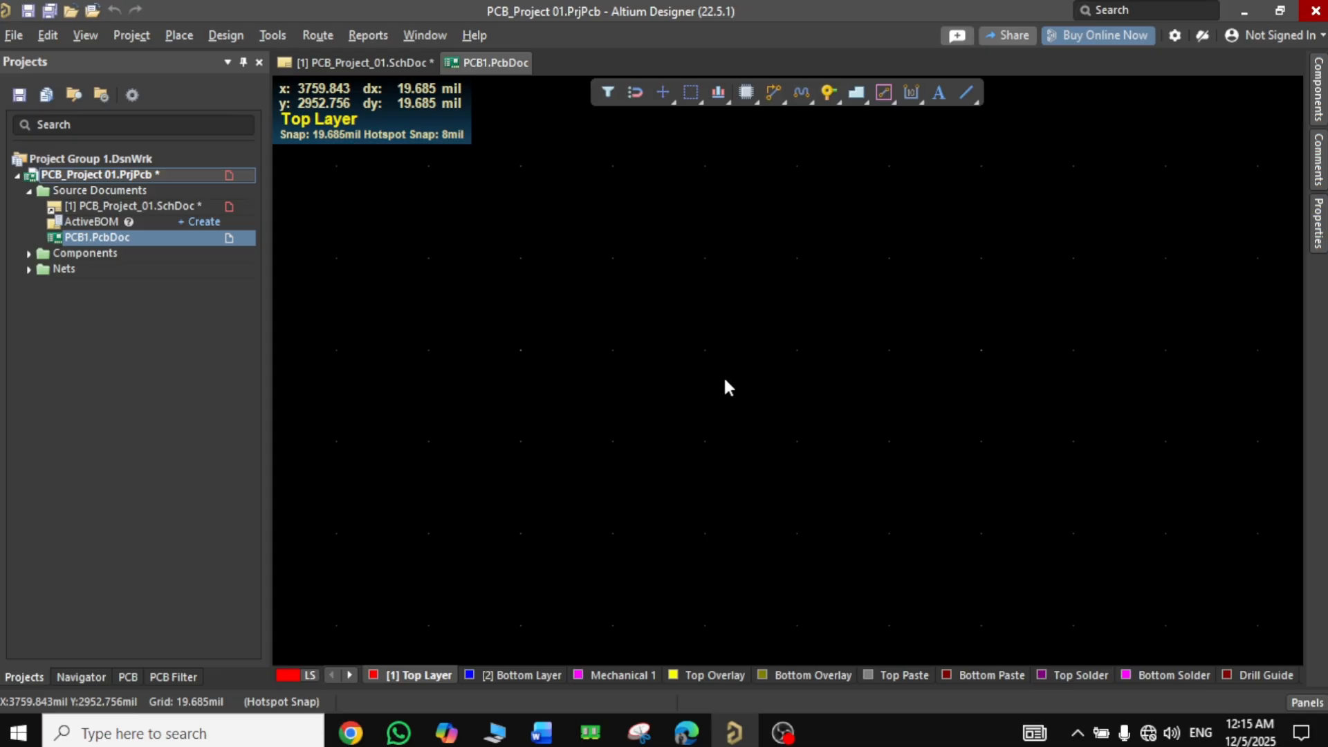
right_click(619, 352)
click(560, 379)
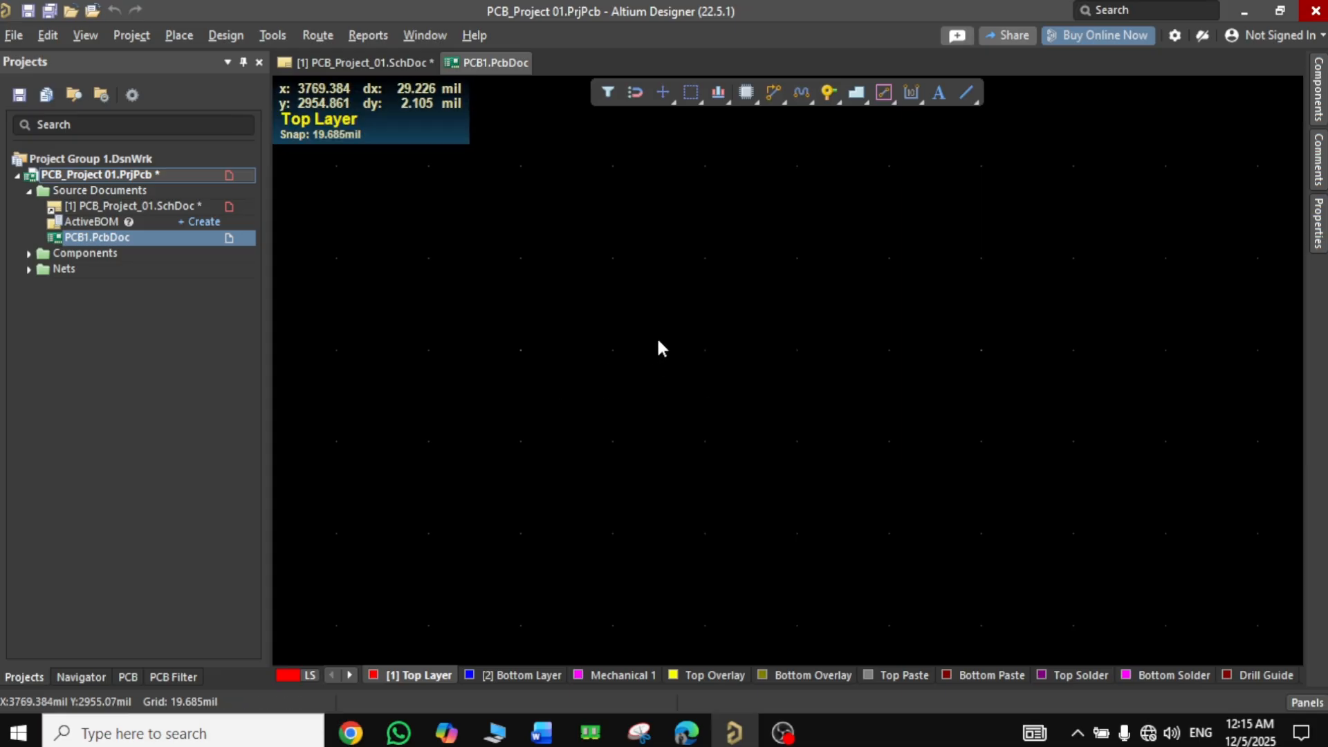
ctrl+scroll(657, 334, down, 2)
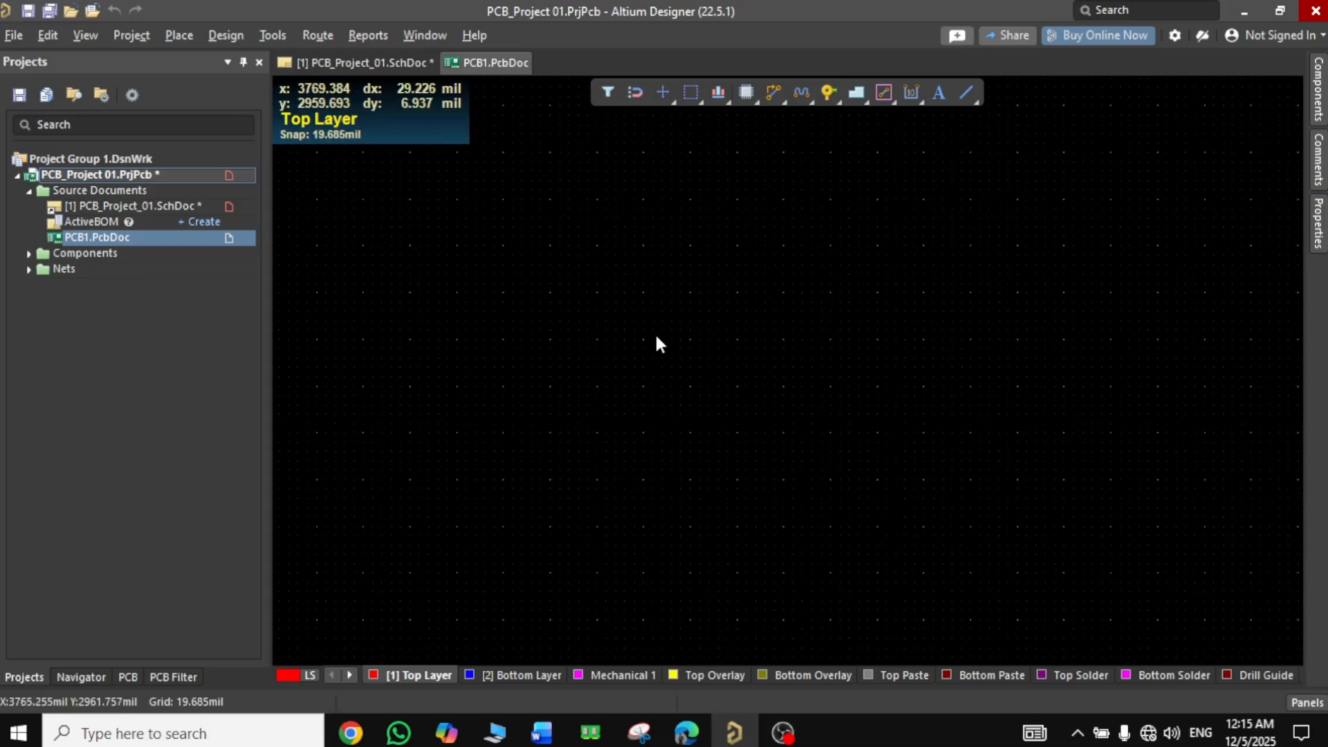
ctrl+scroll(655, 337, down, 6)
right_drag(624, 245, 649, 299)
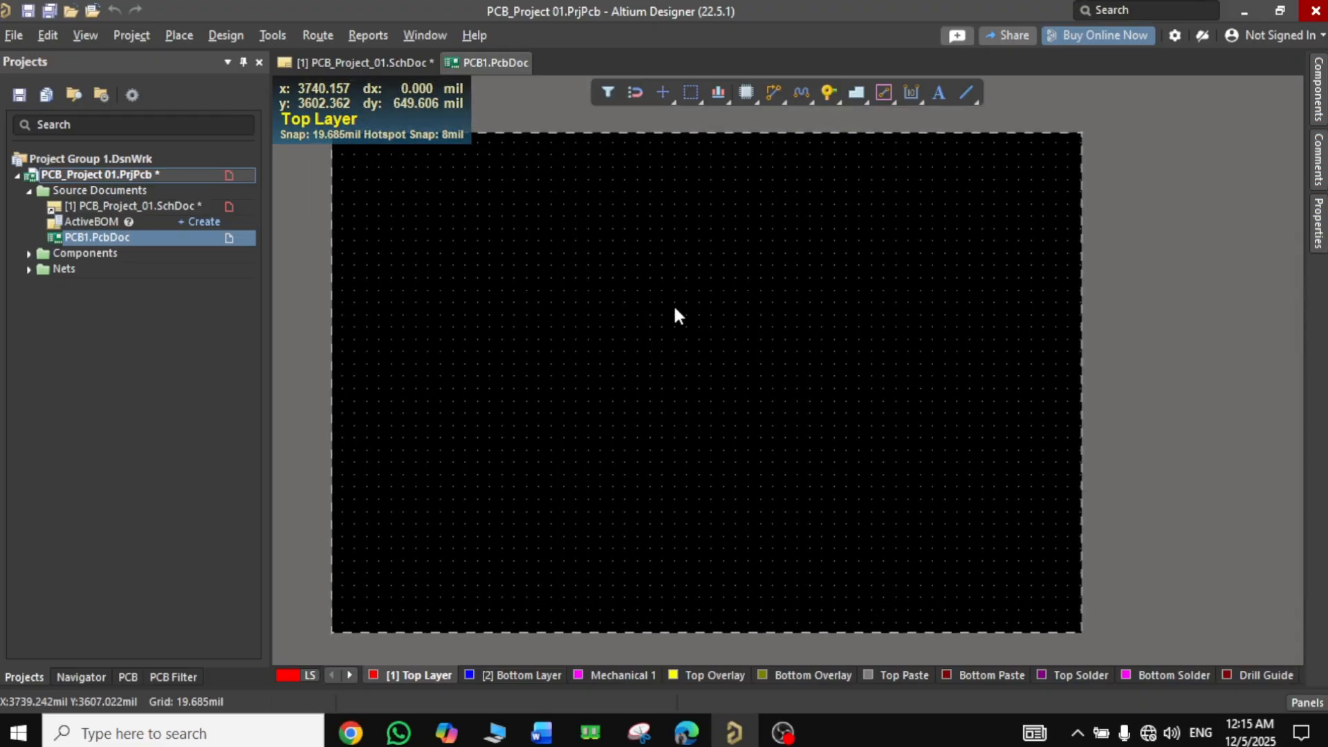
Save the board document as PCB1 in the Altium documents folder
key(ctrl+s)
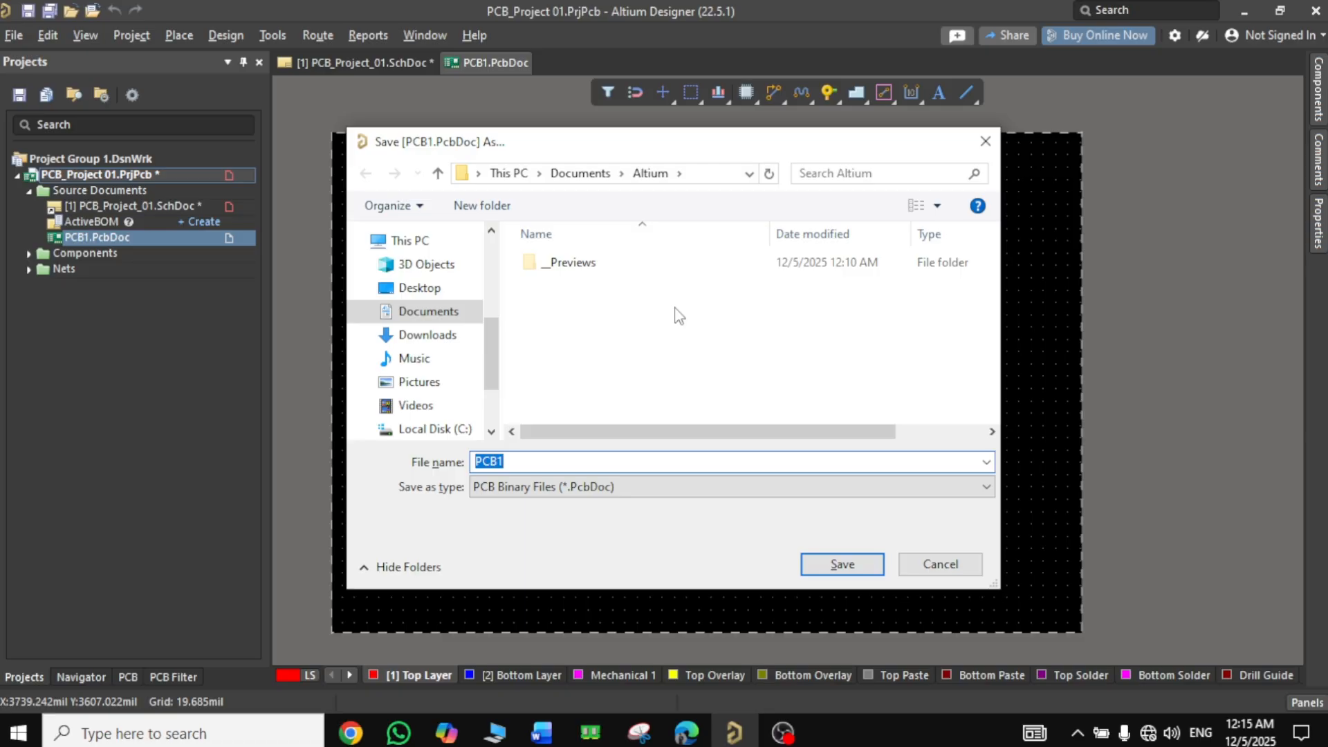
click(916, 564)
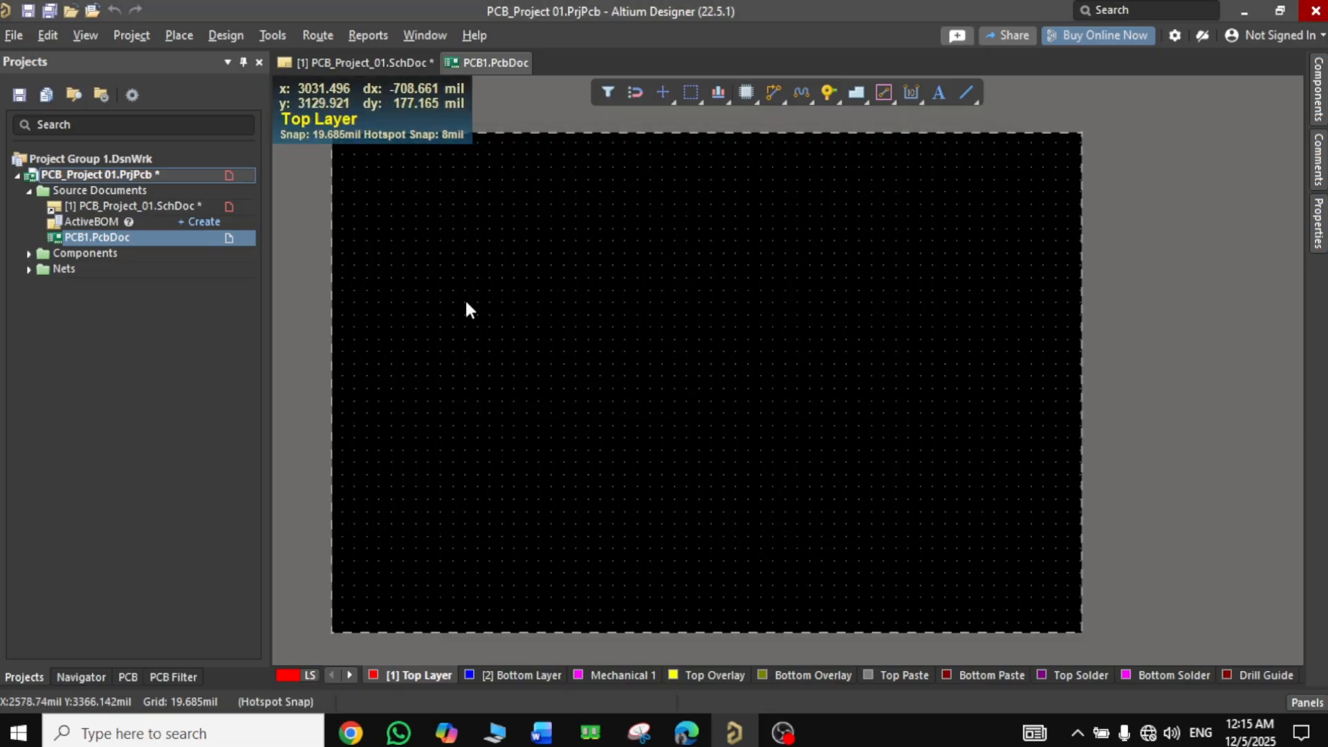
click(6, 36)
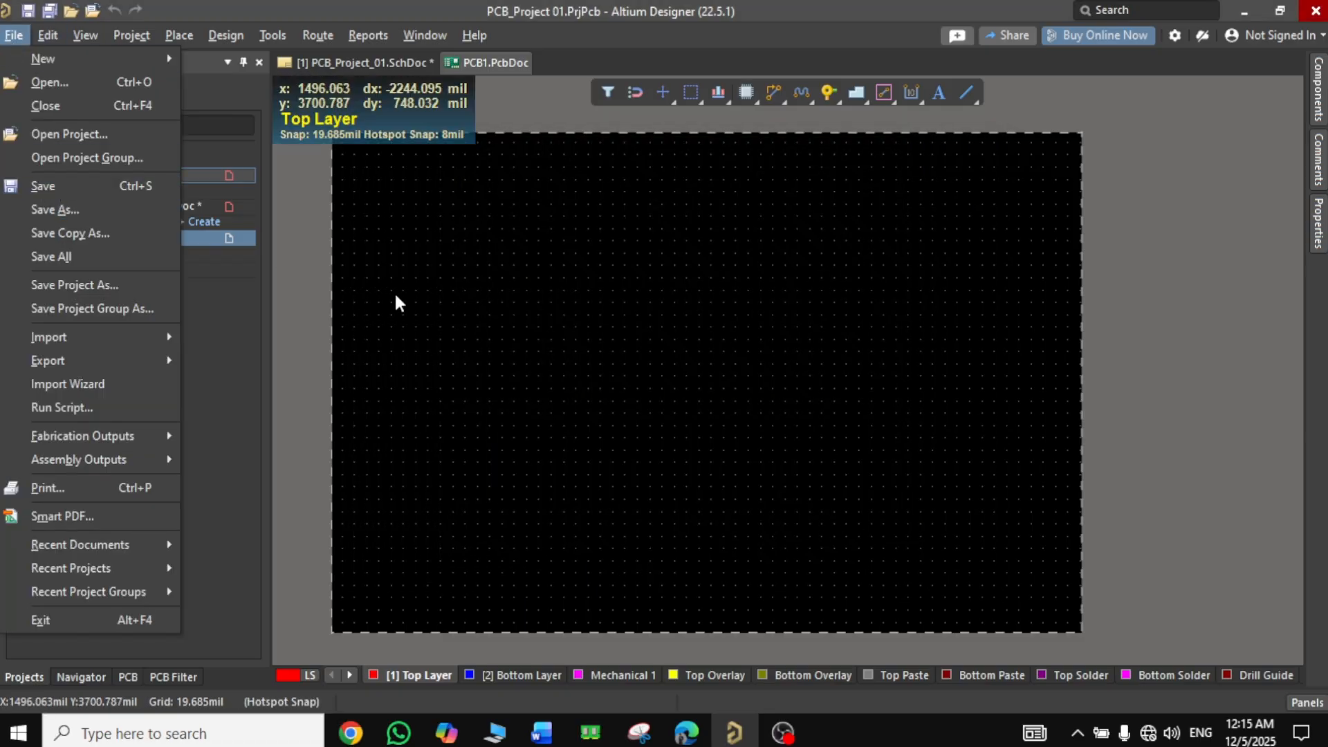
click(142, 189)
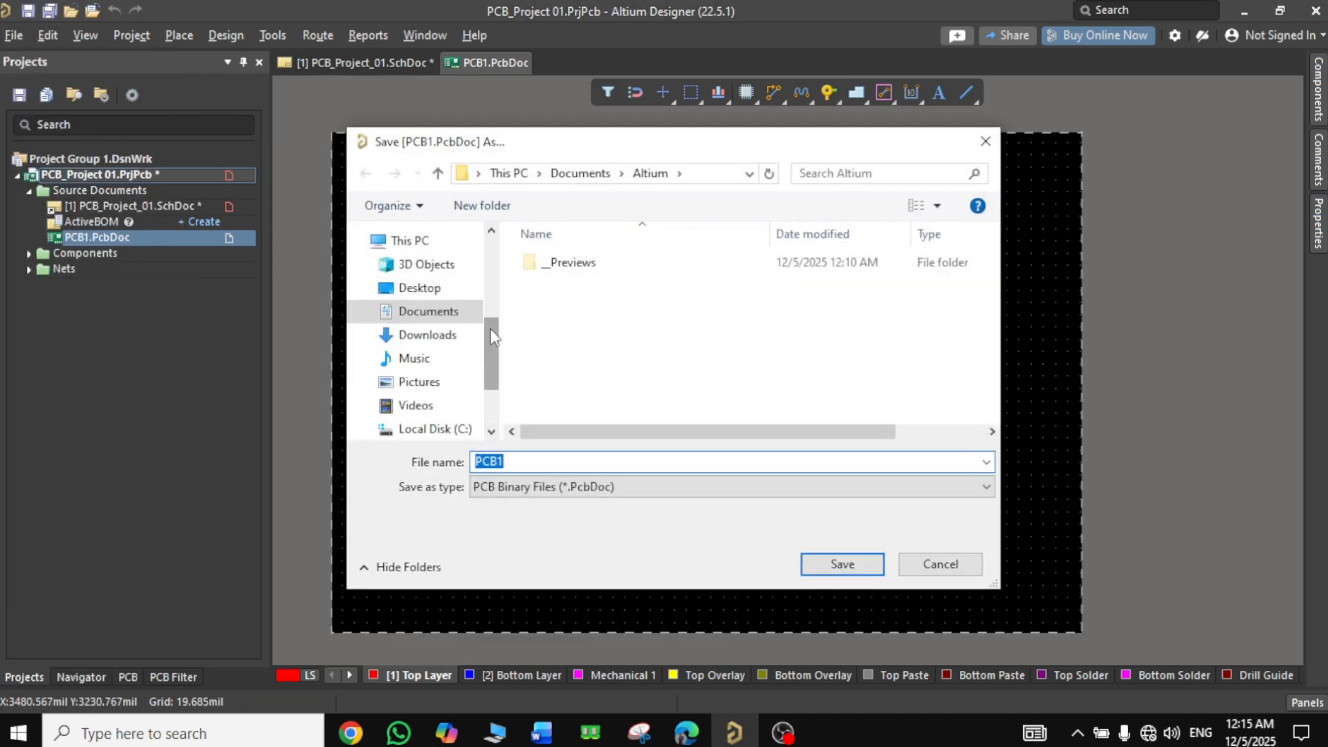
click(428, 311)
double_click(571, 305)
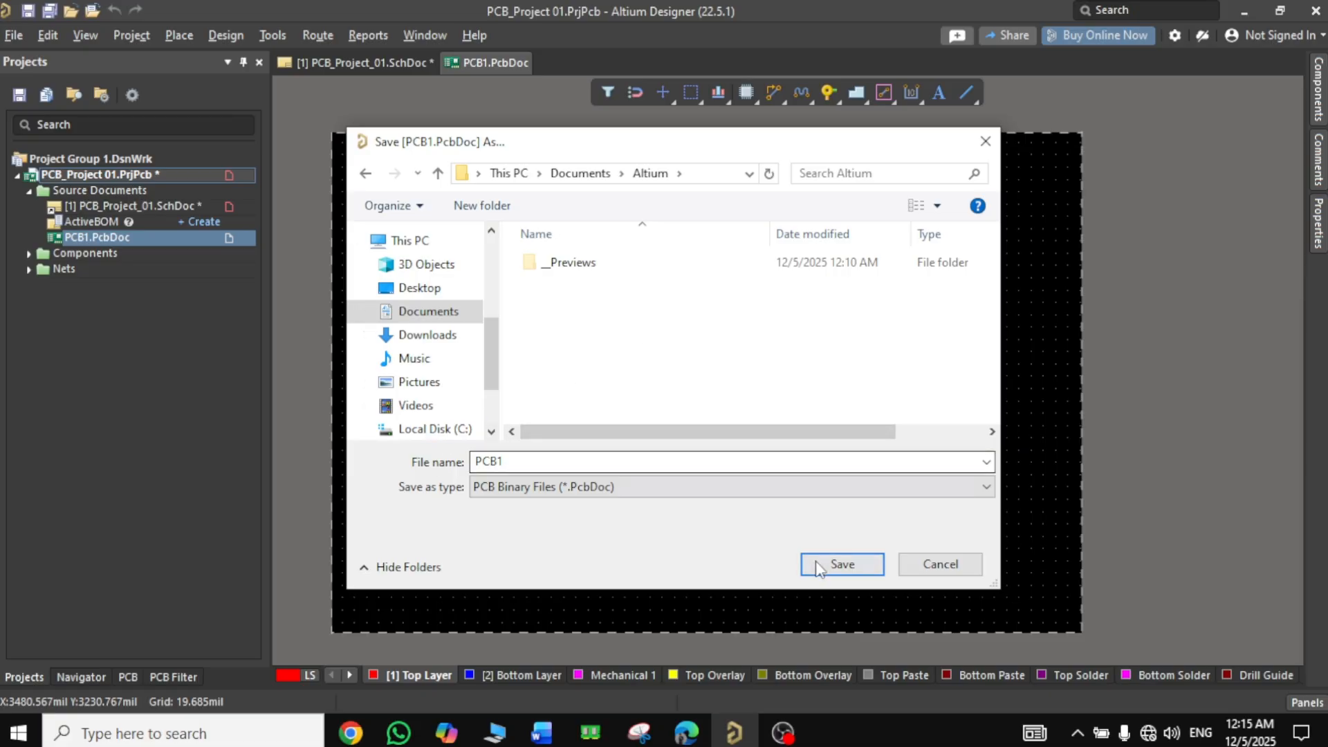
click(843, 564)
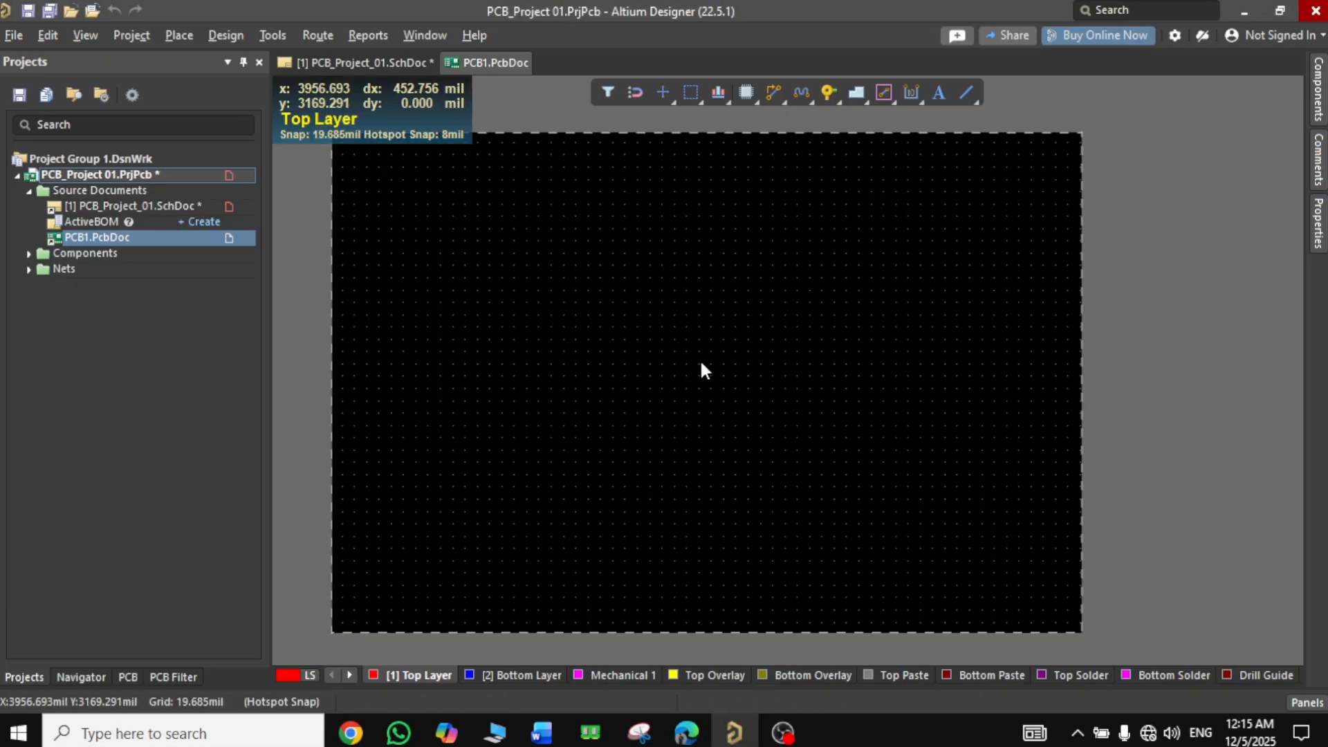
Import the changes from PCB_Project 01.PrjPcb into PCB1.PcbDoc and execute the change order adding the components, nets, component class and room
right_drag(702, 366, 743, 377)
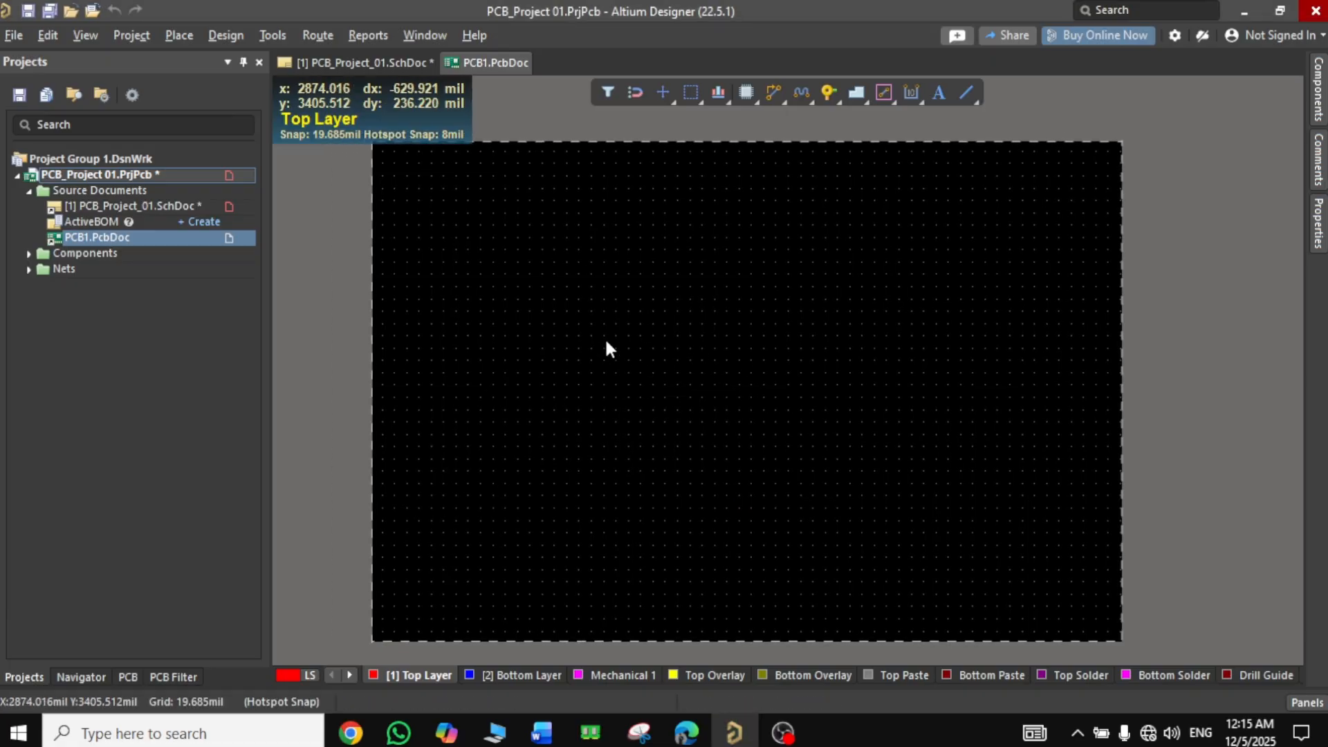
click(111, 206)
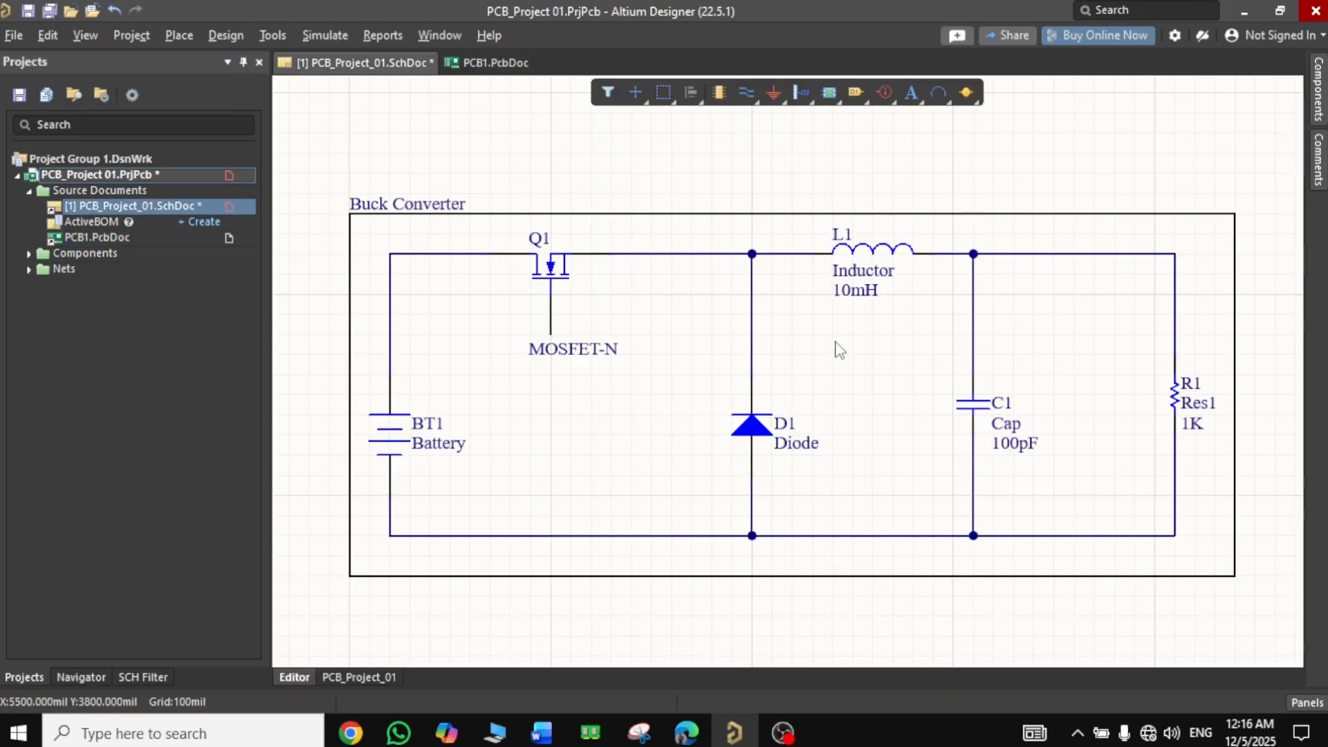
click(96, 238)
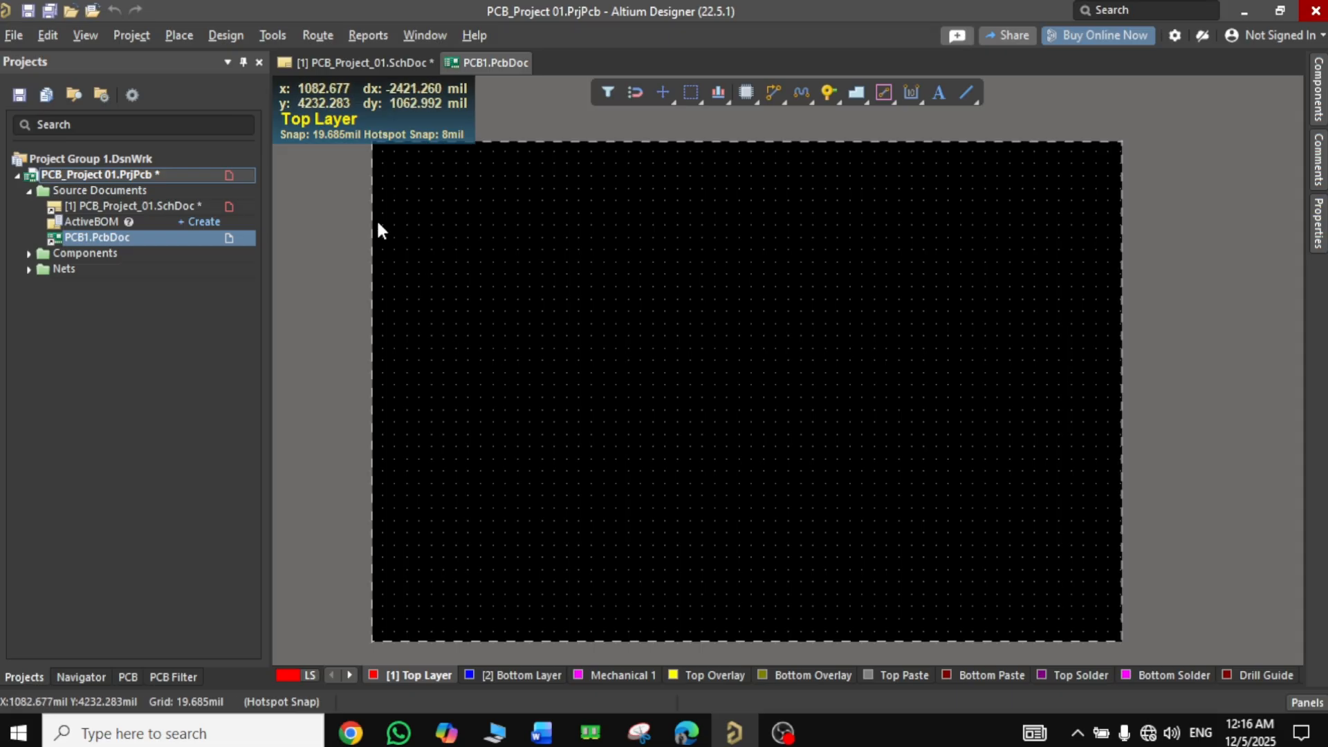
click(225, 36)
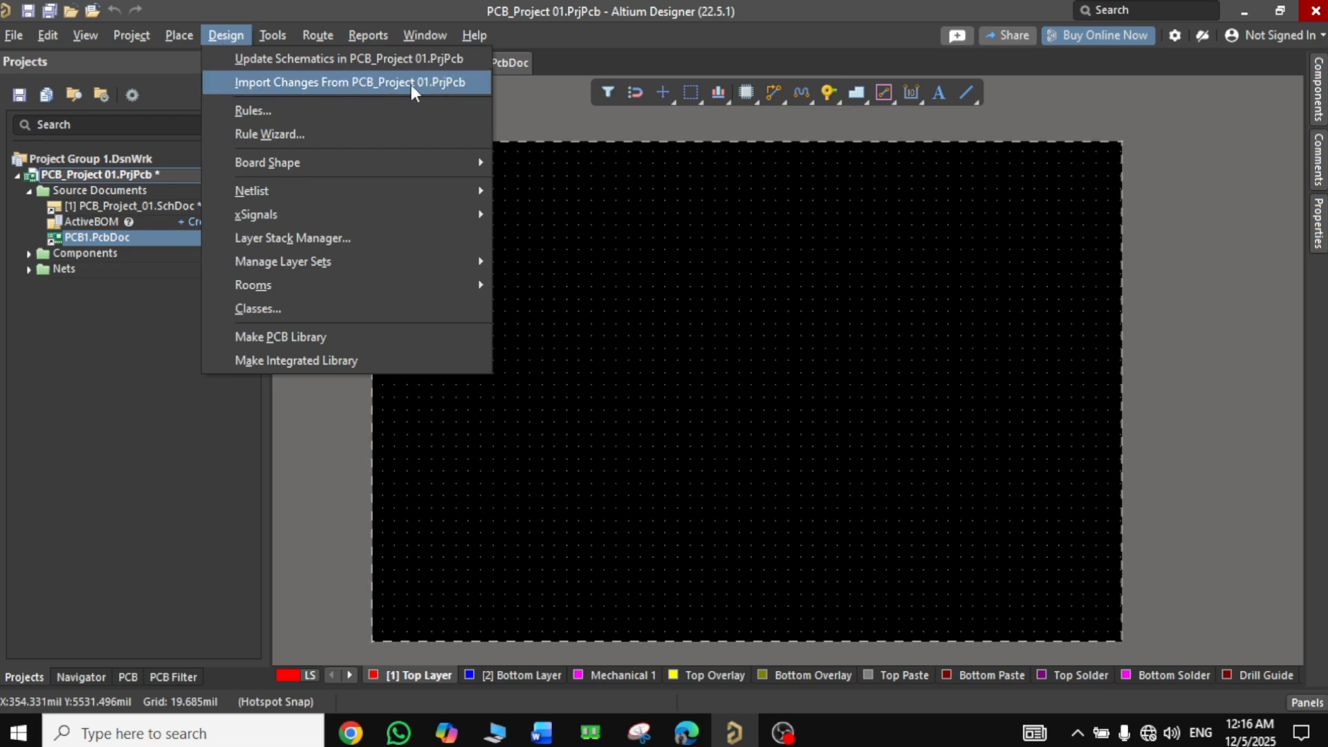
click(291, 90)
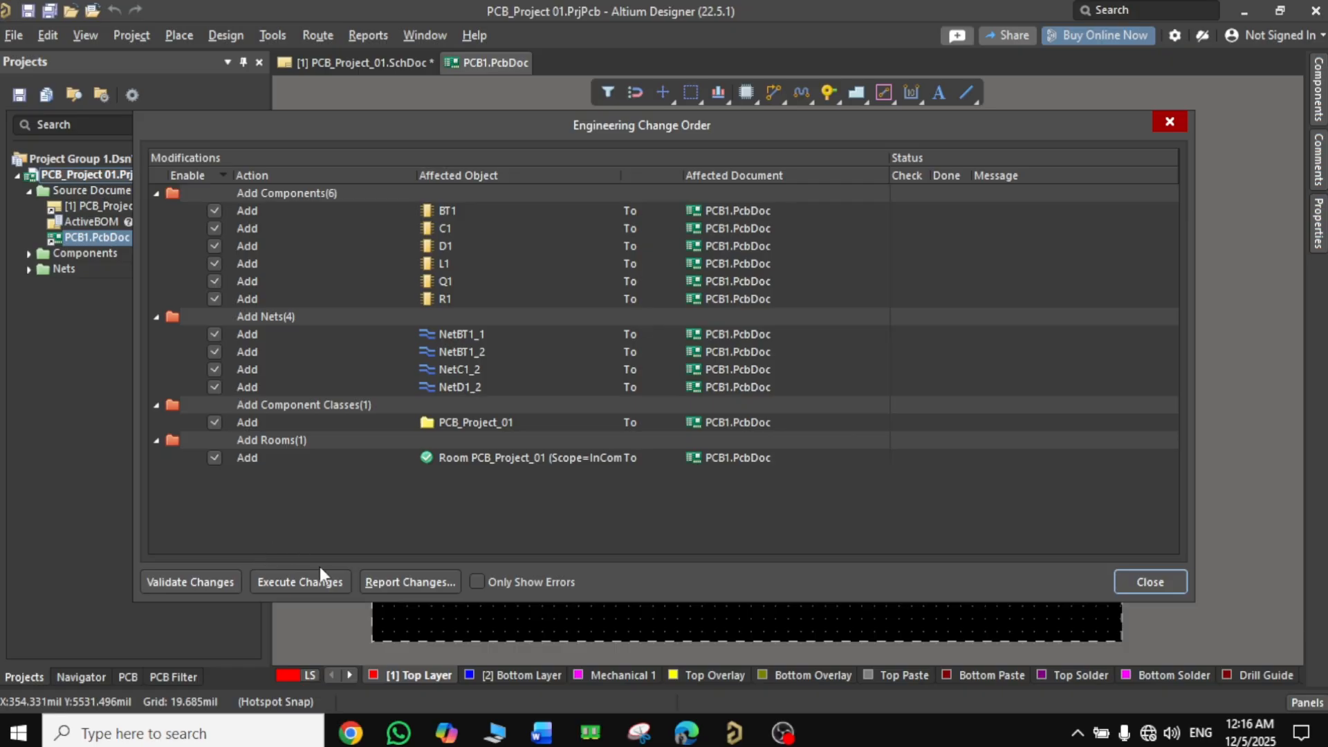
click(297, 582)
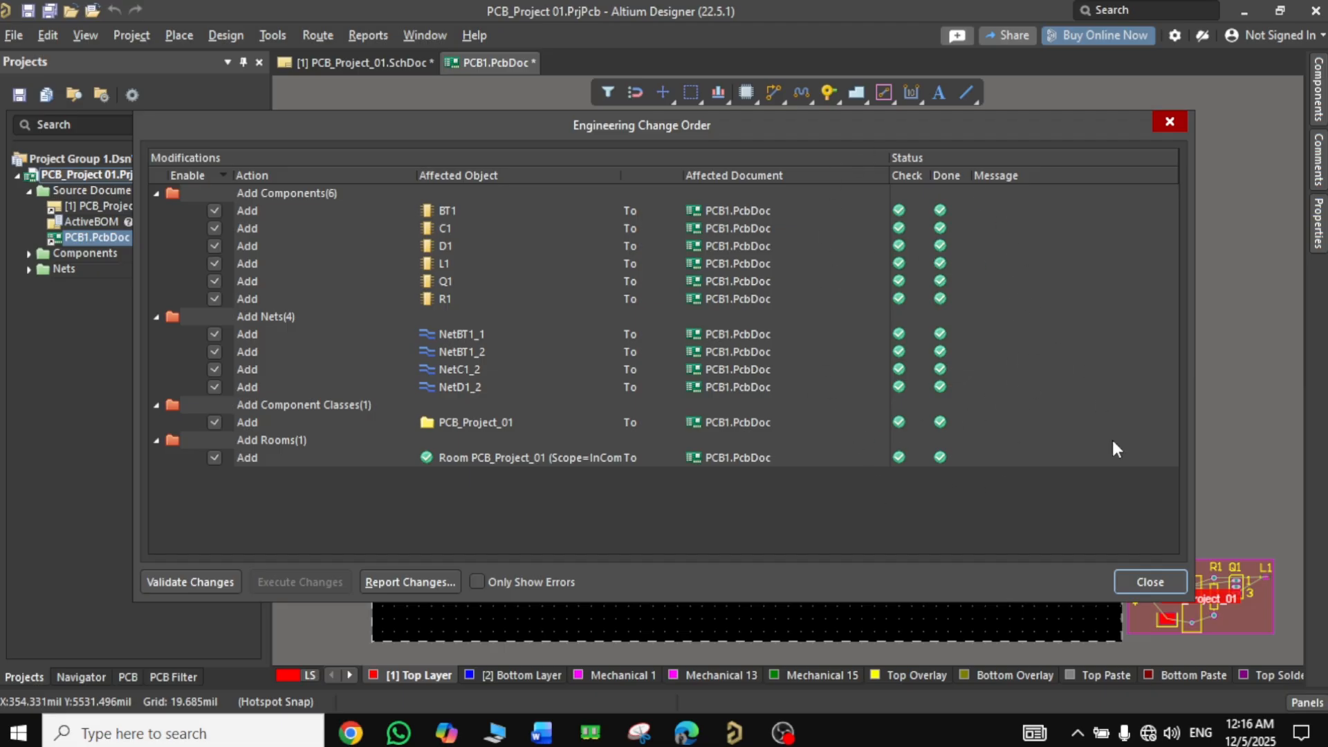
click(1143, 579)
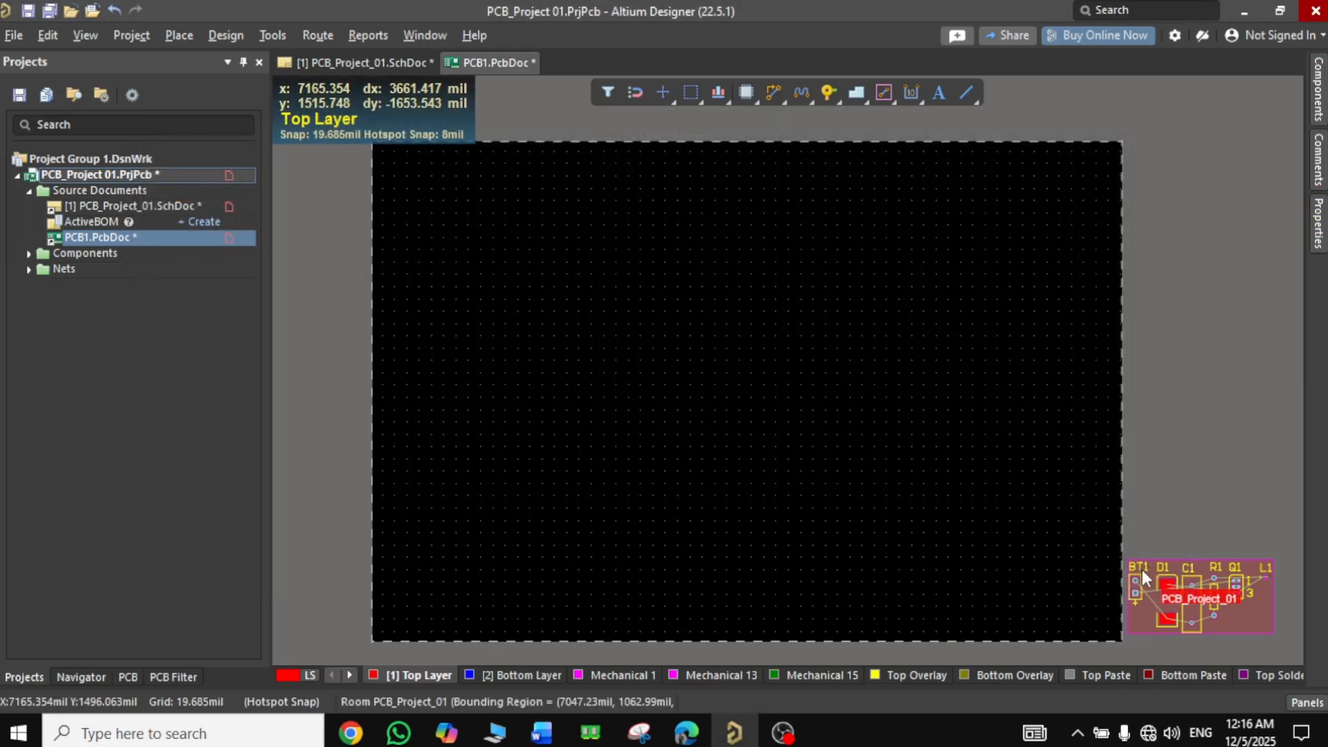
Examine the imported PCB_Project_01 room and its component footprints beside the board outline
right_drag(926, 489, 851, 445)
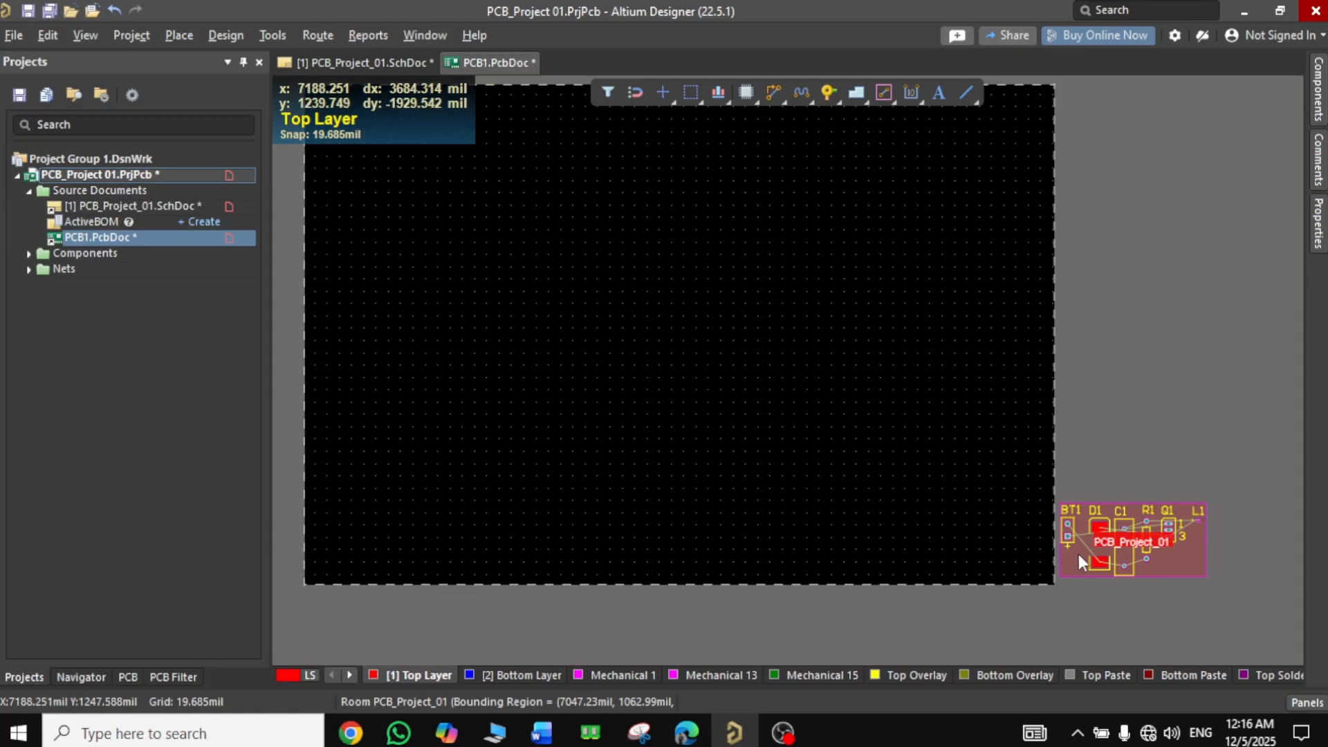
ctrl+scroll(1078, 554, up, 2)
right_drag(1131, 375, 908, 341)
ctrl+scroll(1007, 502, up, 2)
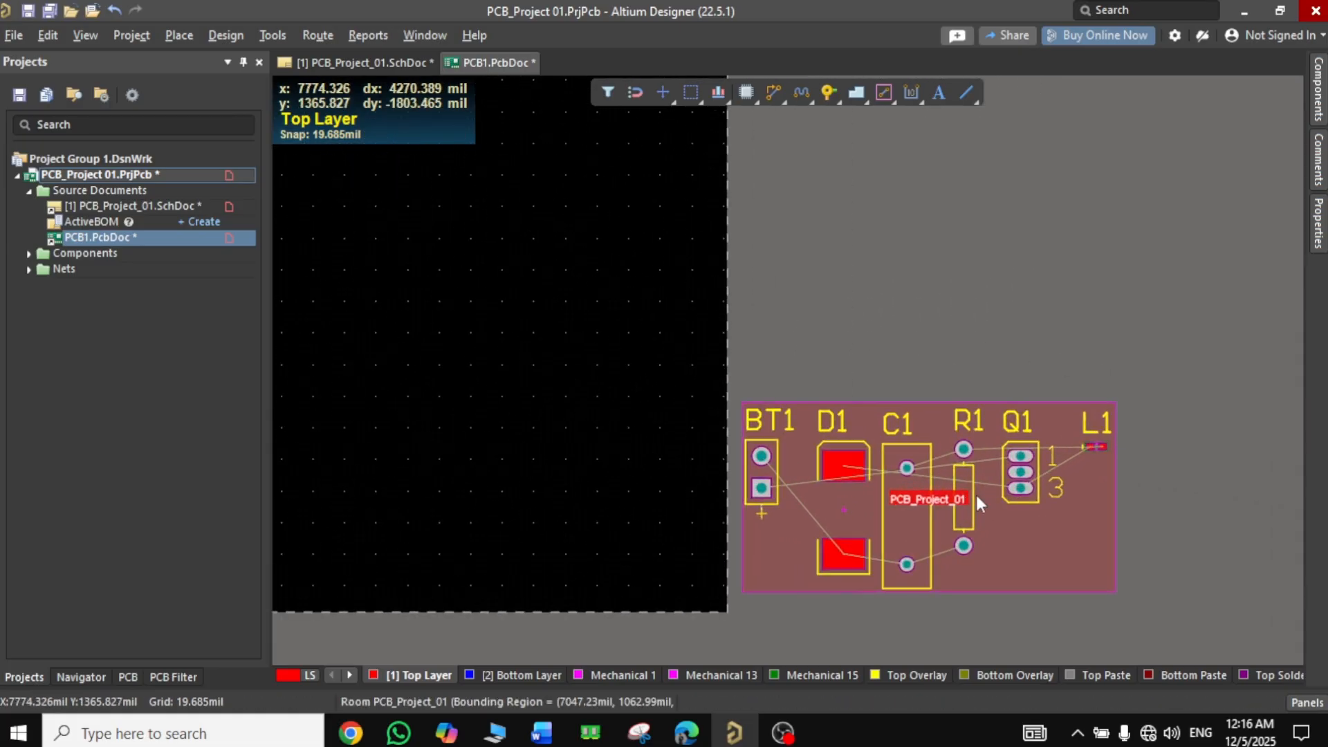
click(1038, 547)
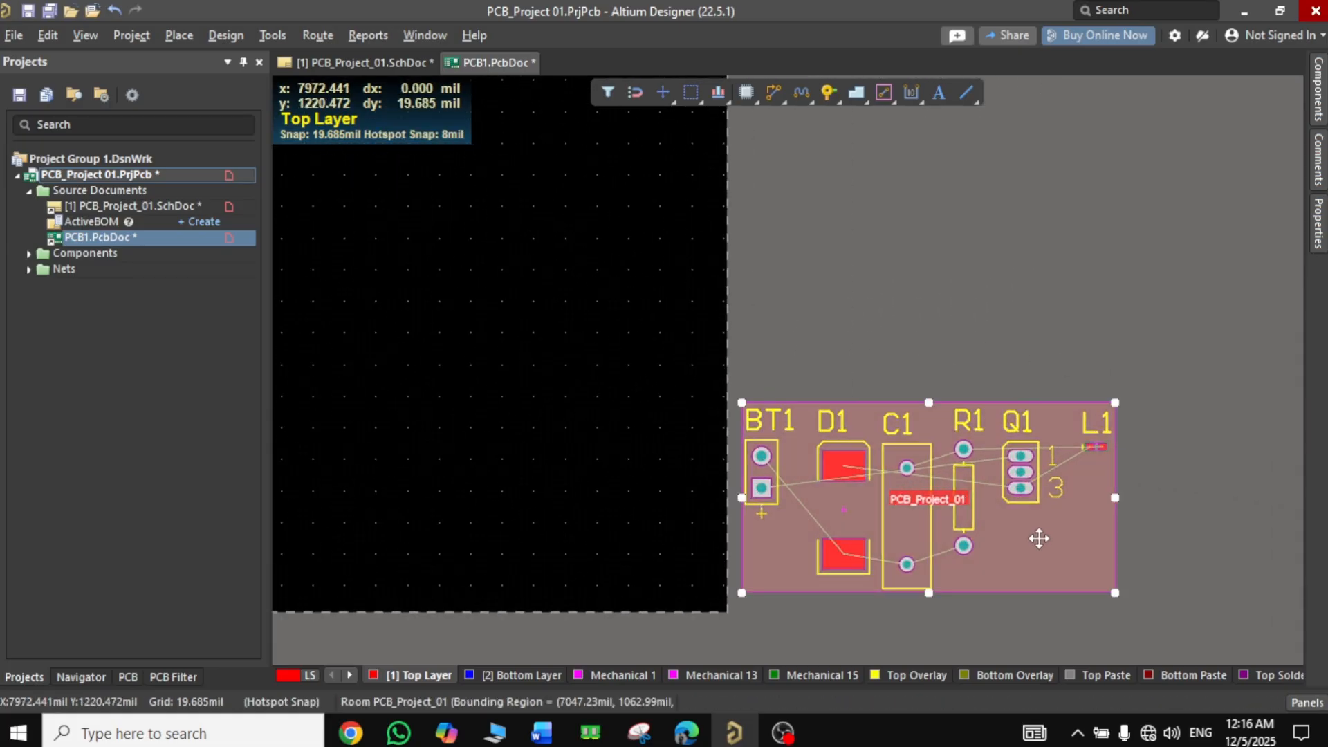
click(1191, 348)
drag(1203, 266, 675, 641)
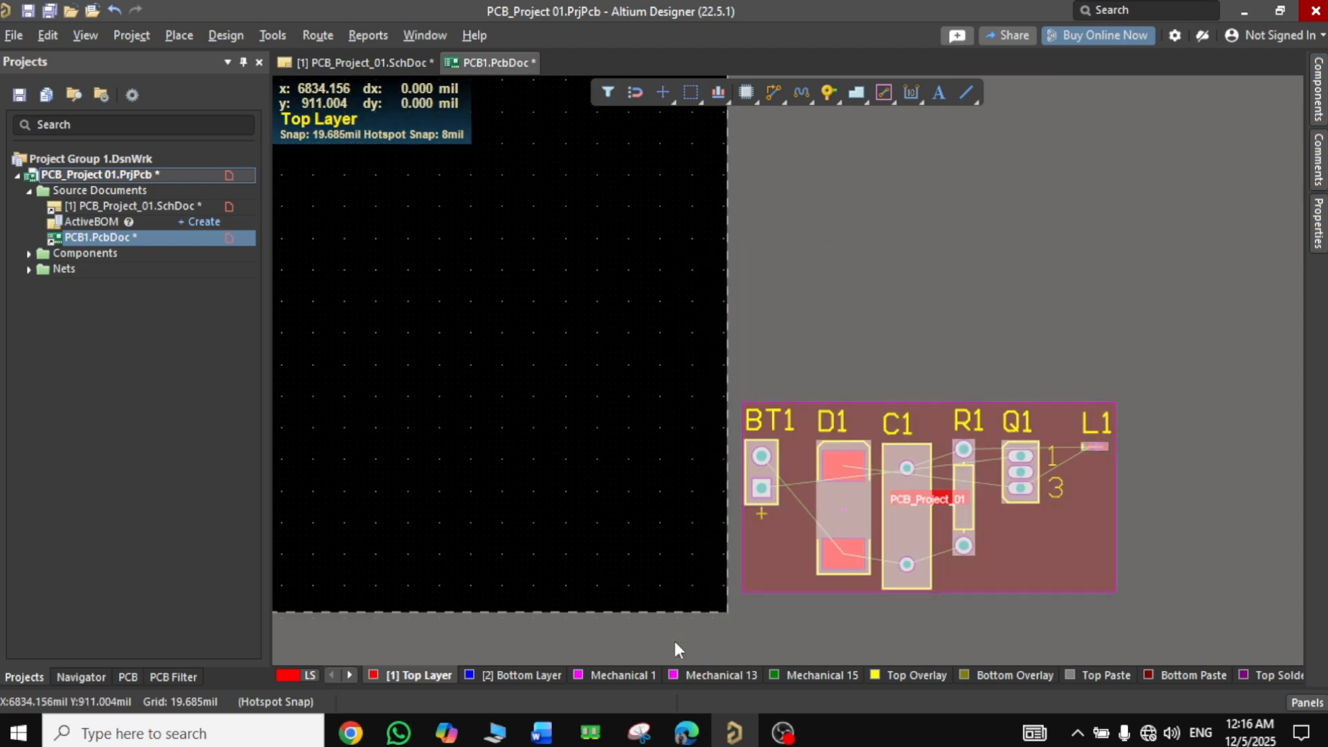
click(806, 637)
Move the PCB_Project_01 room with all its components from beside the board into the board area
click(776, 559)
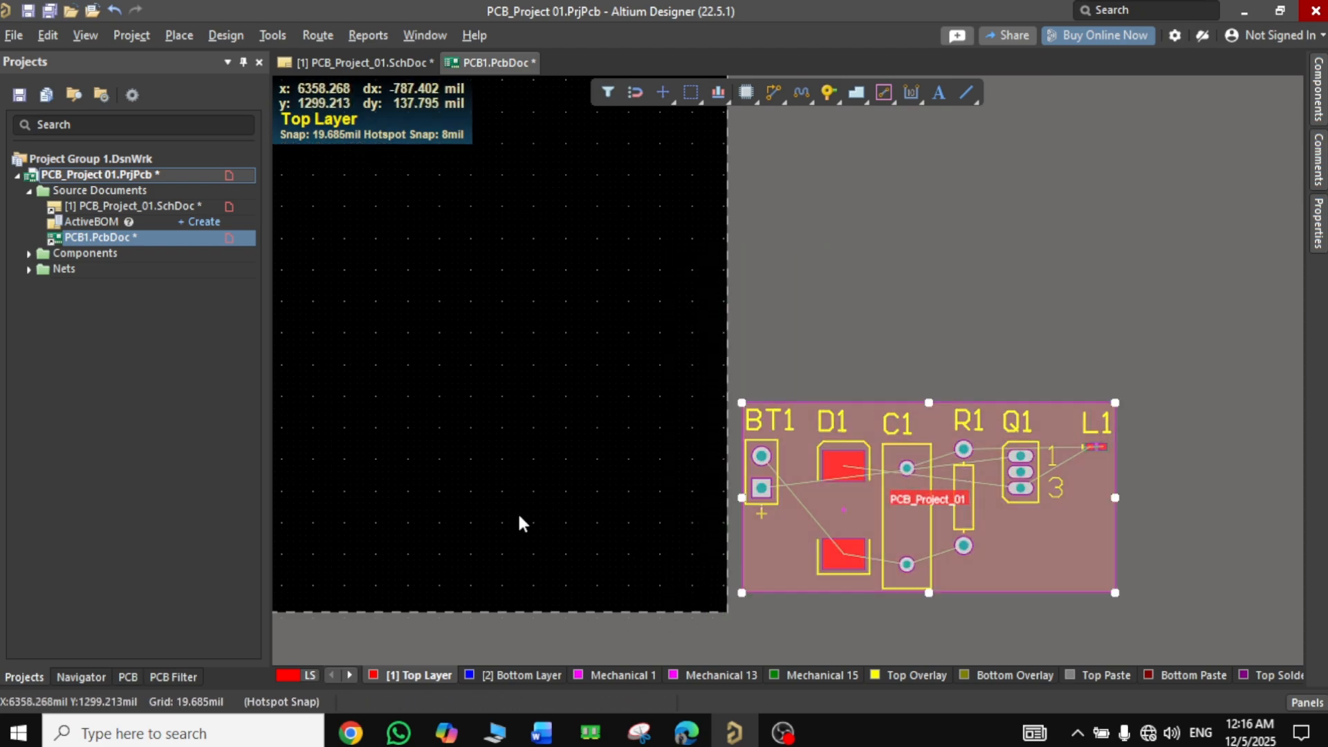
drag(765, 553, 356, 455)
ctrl+scroll(590, 511, down, 2)
right_drag(498, 277, 889, 339)
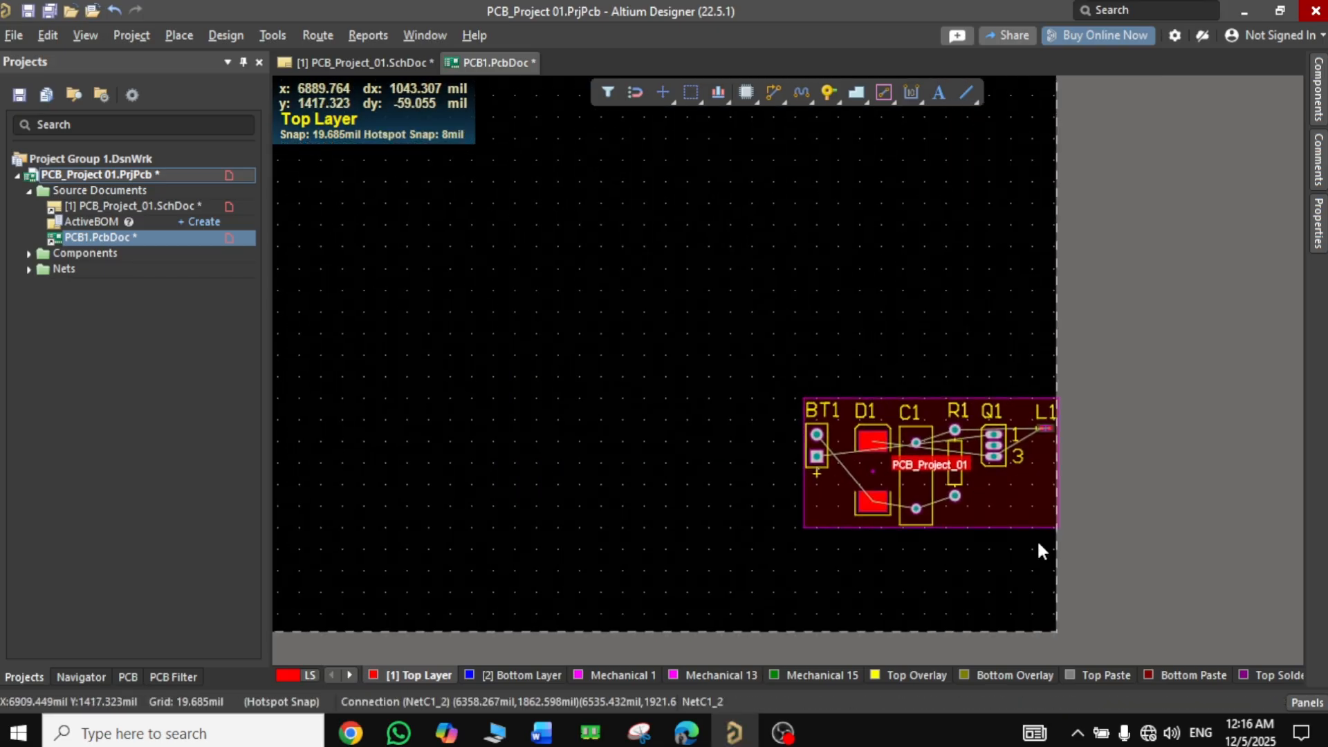
drag(1001, 491, 570, 361)
click(782, 410)
right_drag(782, 410, 910, 435)
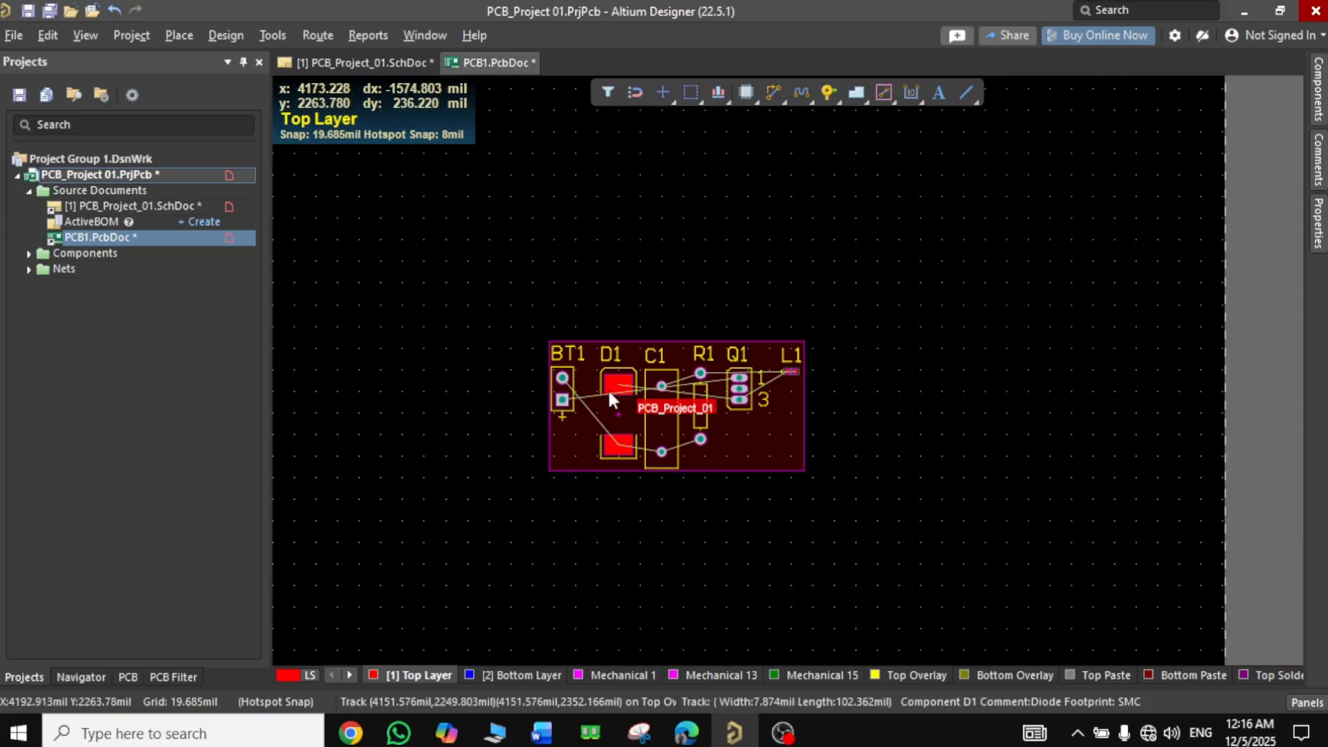
Examine the component footprints and connection lines inside the room up close
ctrl+scroll(660, 405, up, 4)
click(713, 418)
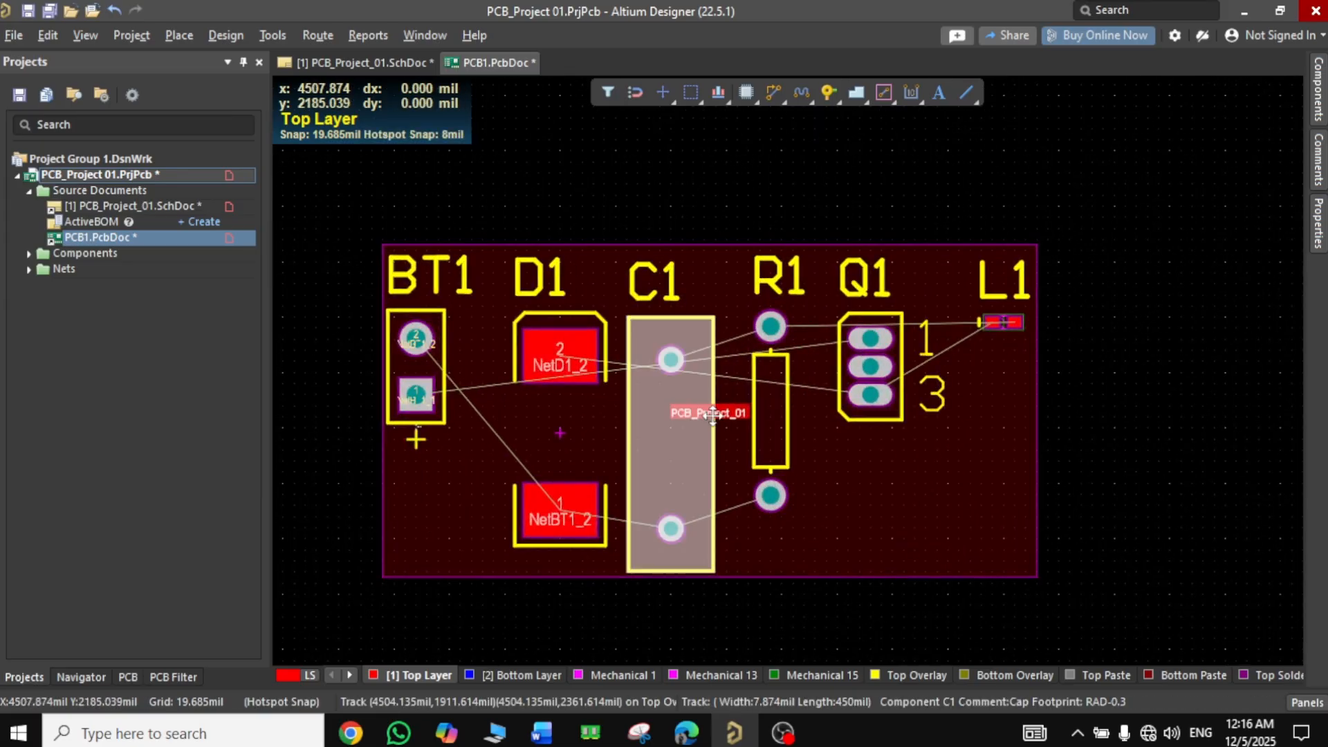
click(729, 419)
click(729, 437)
click(893, 477)
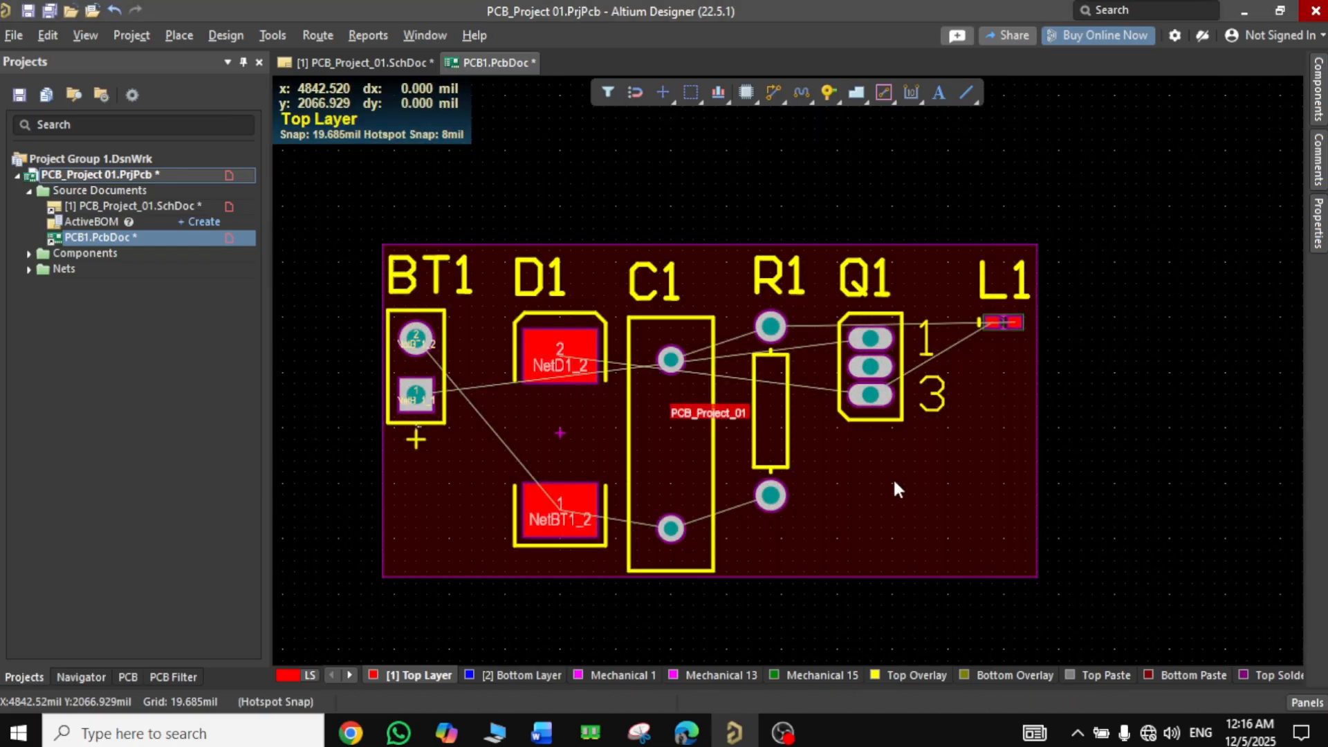
Reposition the PCB_Project_01 room closer to the middle of the board
ctrl+scroll(825, 437, down, 6)
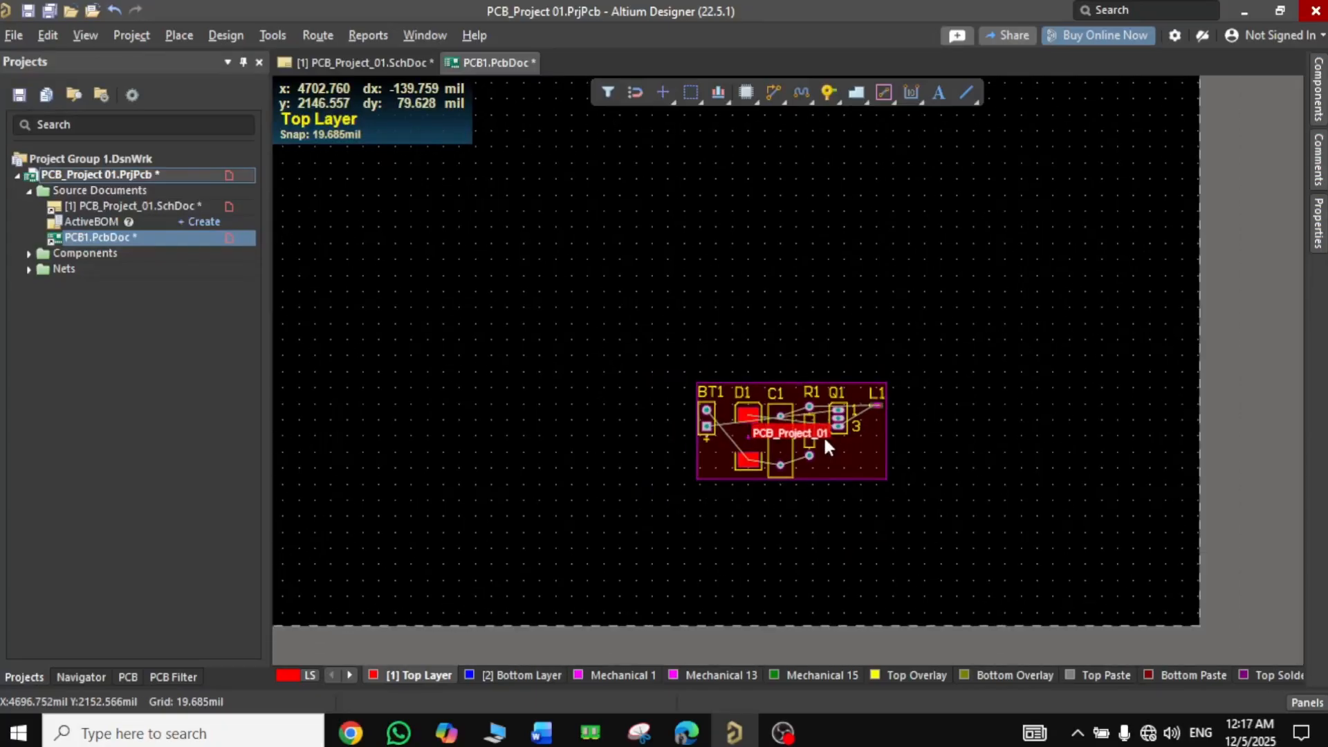
drag(795, 459, 726, 415)
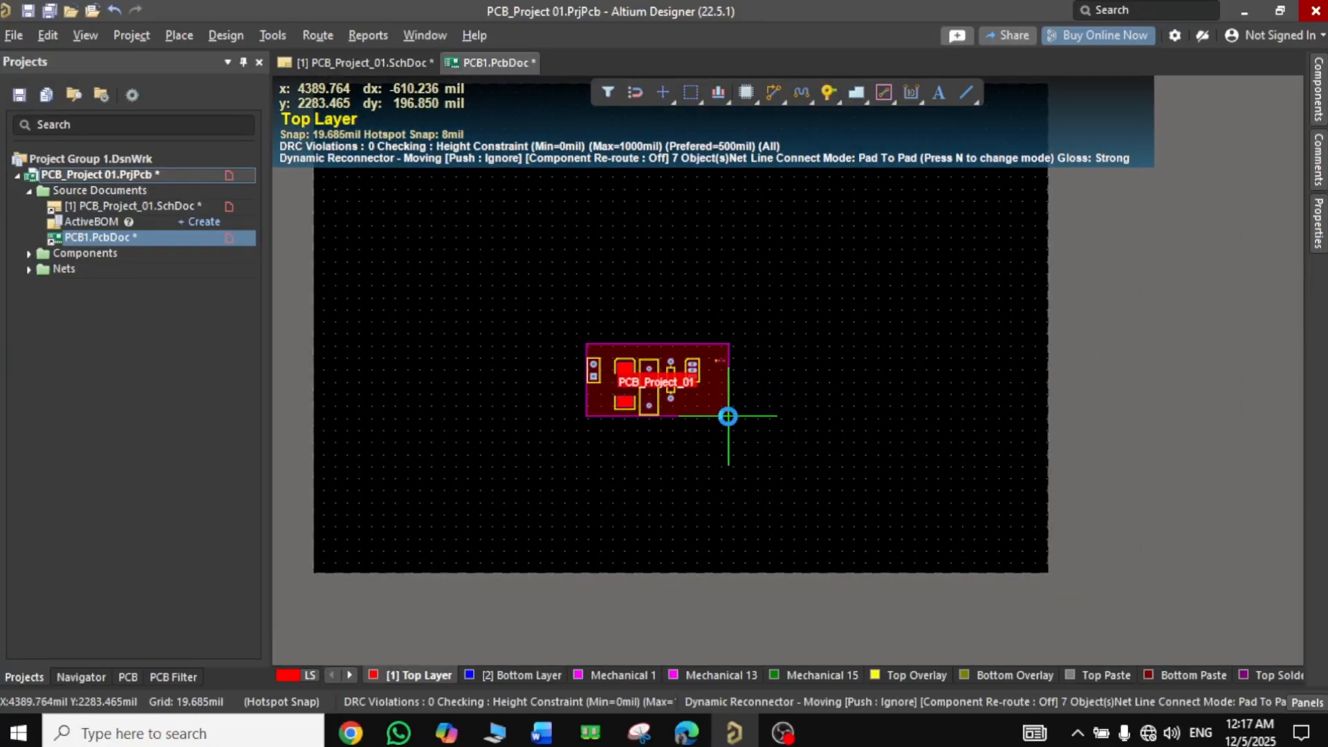
ctrl+scroll(646, 385, up, 4)
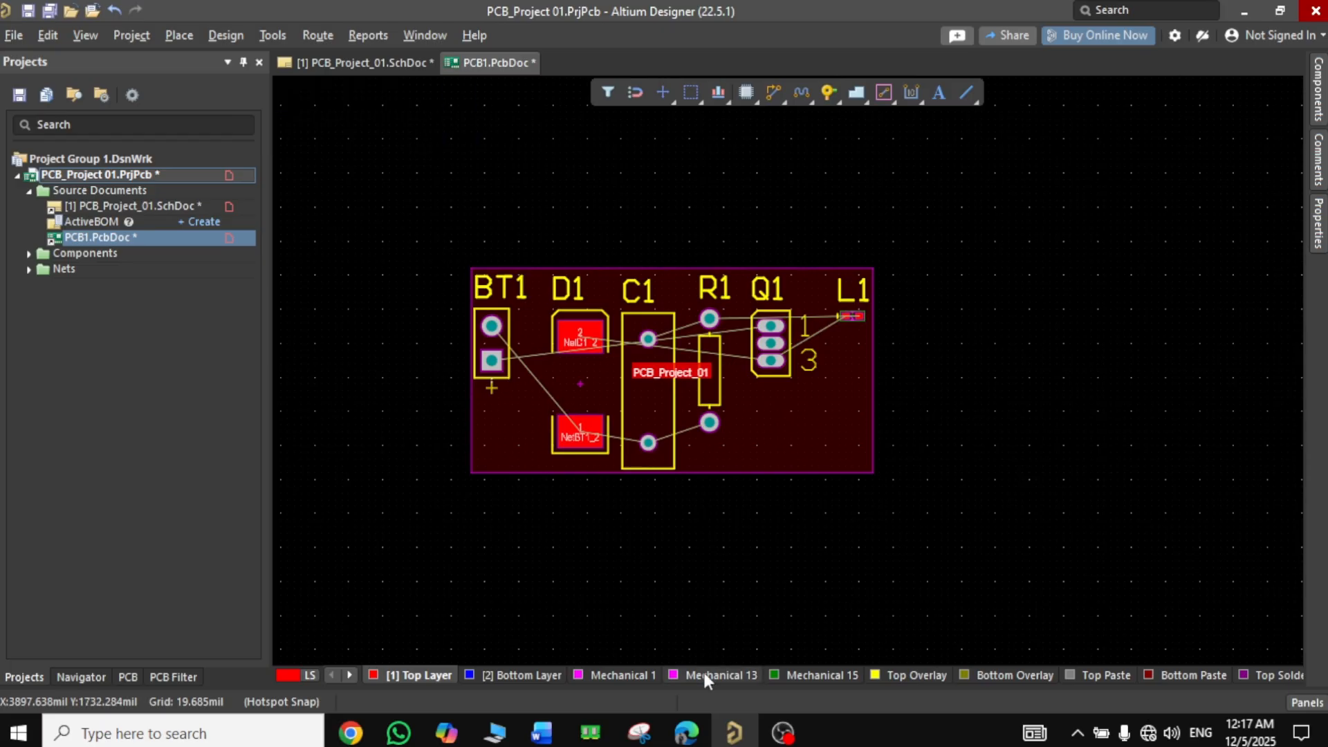
Make Top Layer the active layer and delete the PCB_Project_01 room around the components
click(616, 675)
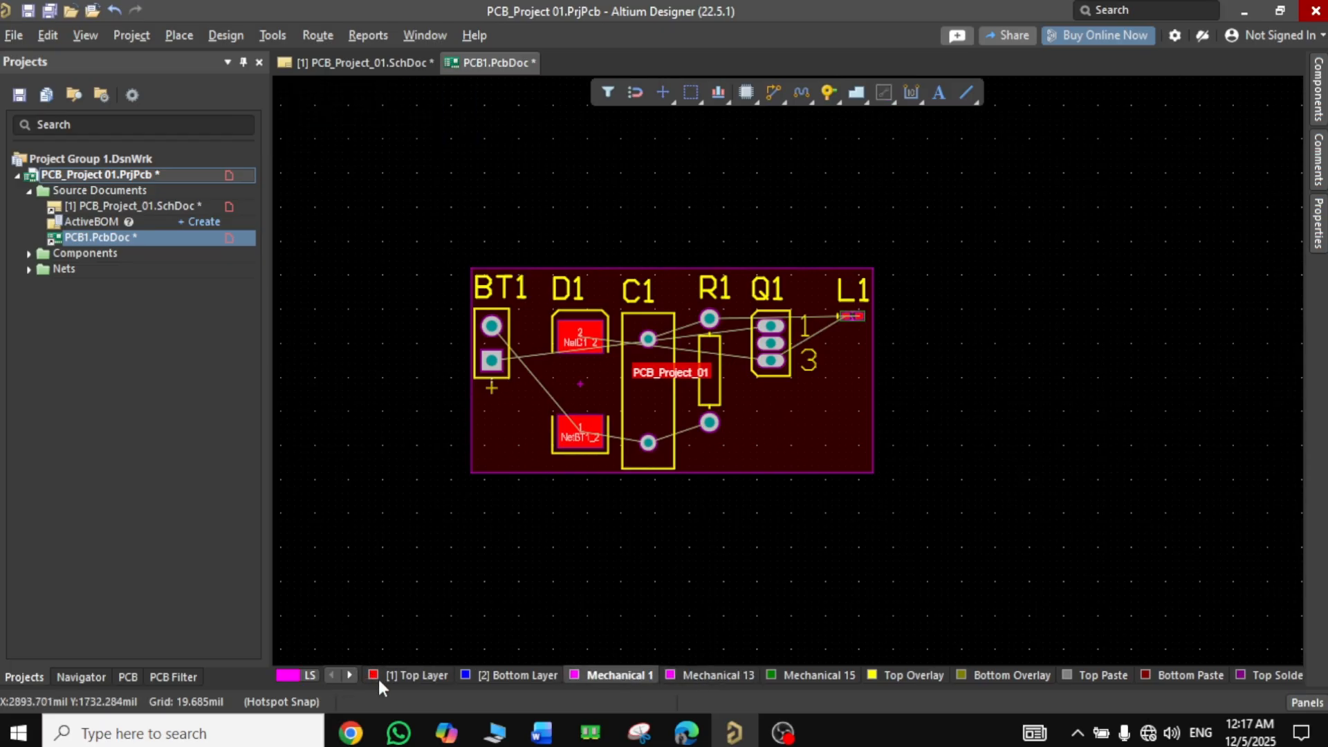
click(415, 675)
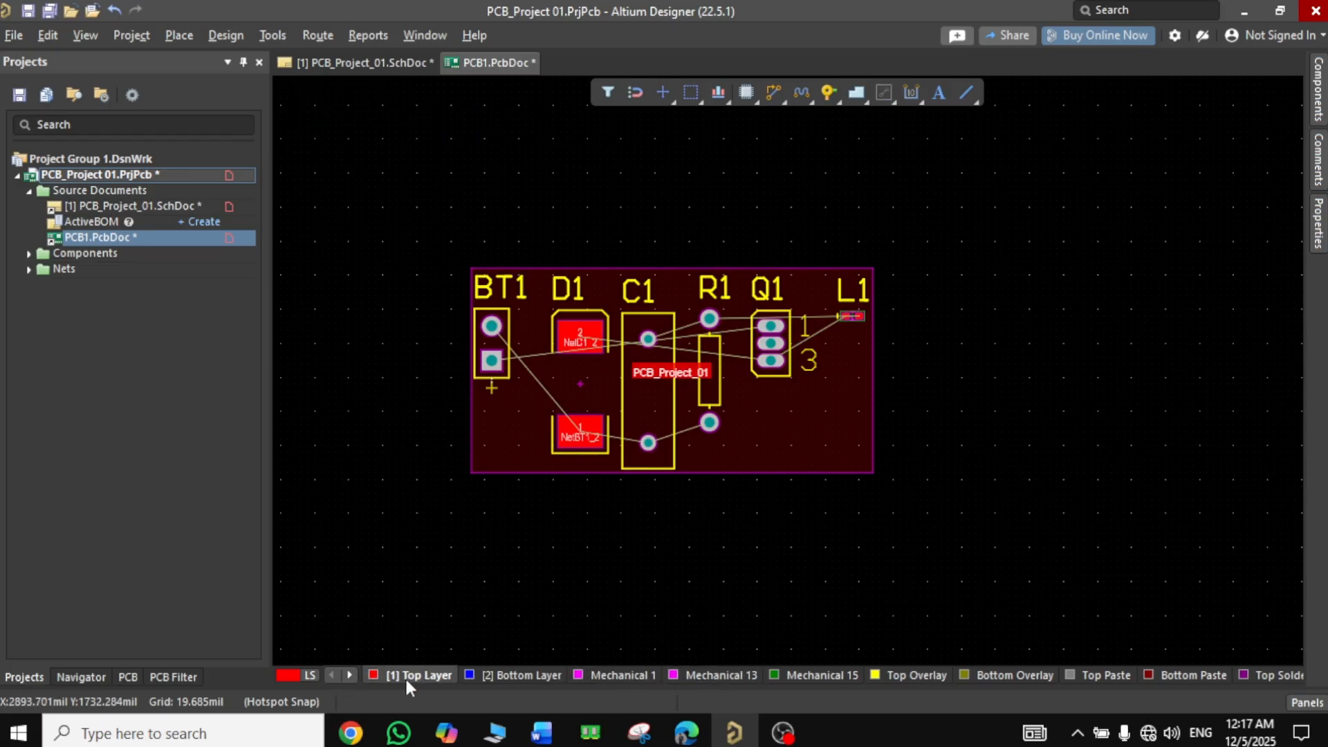
click(509, 474)
double_click(478, 470)
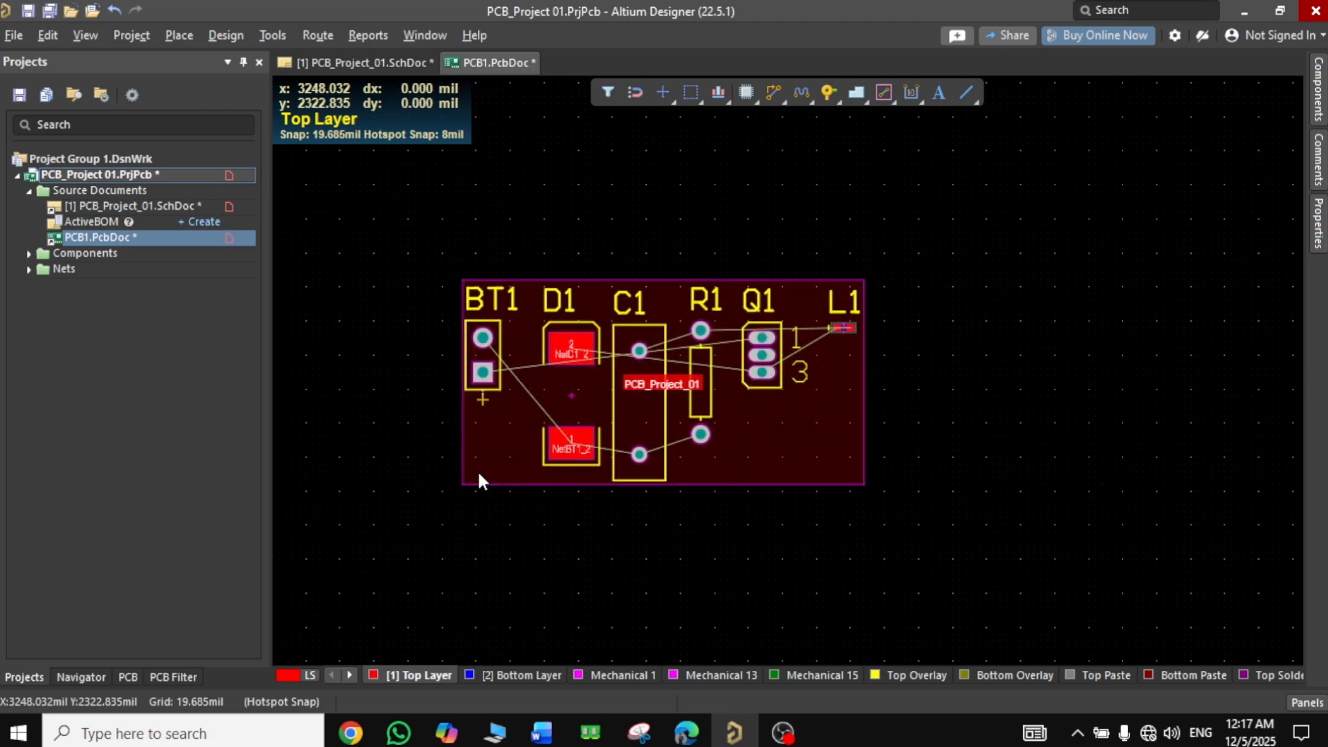
key(Return)
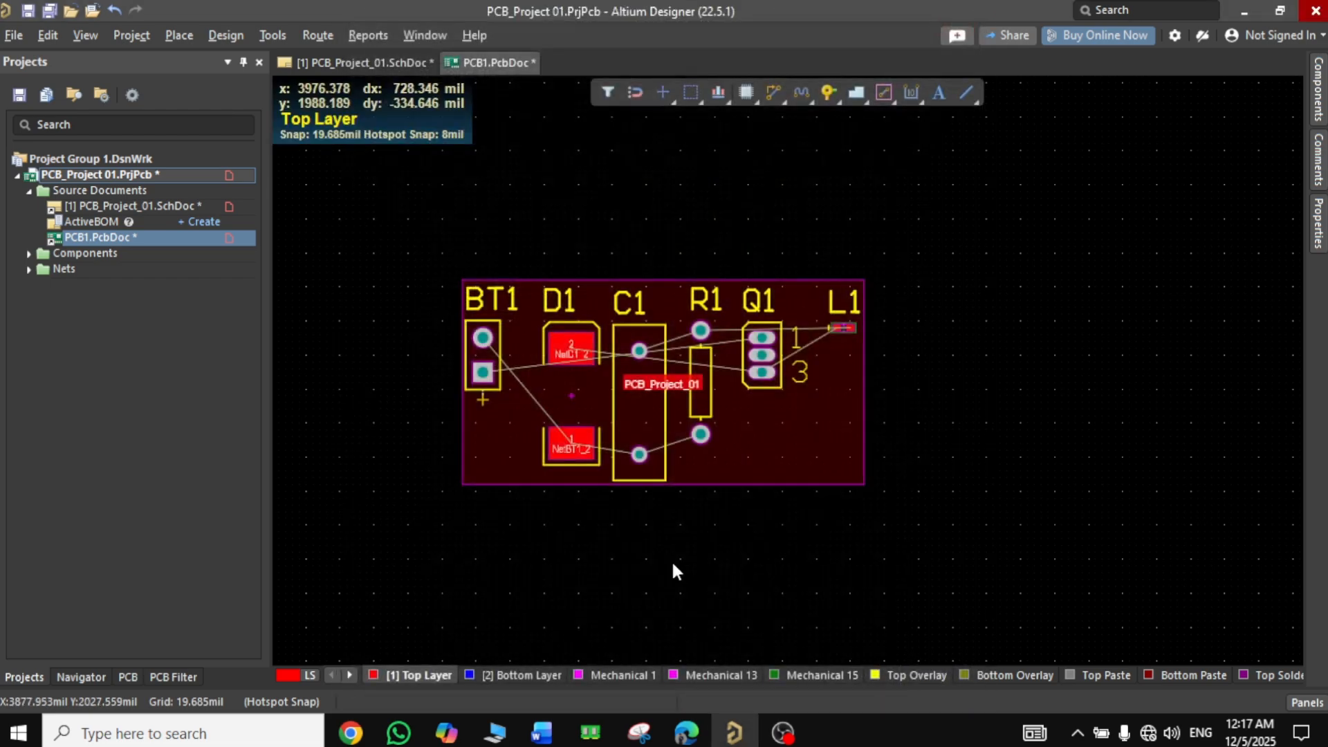
key(Delete)
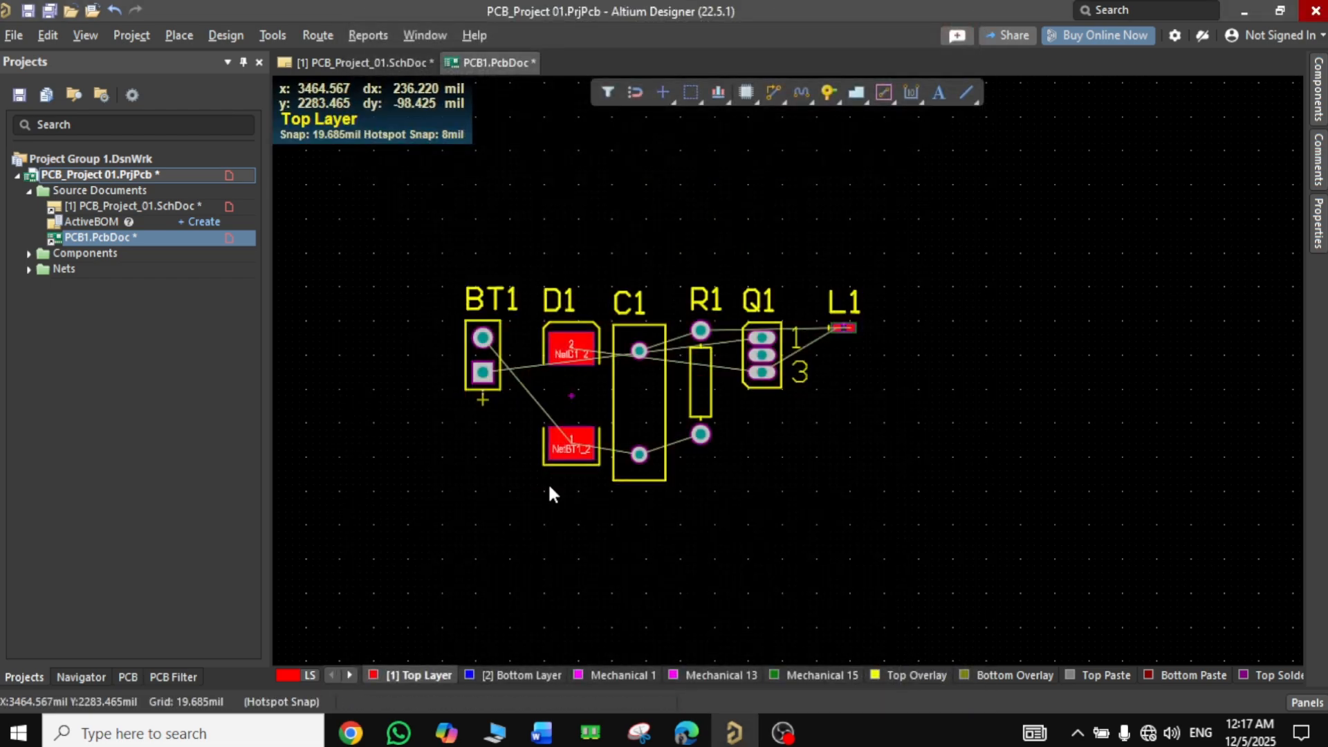
right_drag(613, 230, 660, 241)
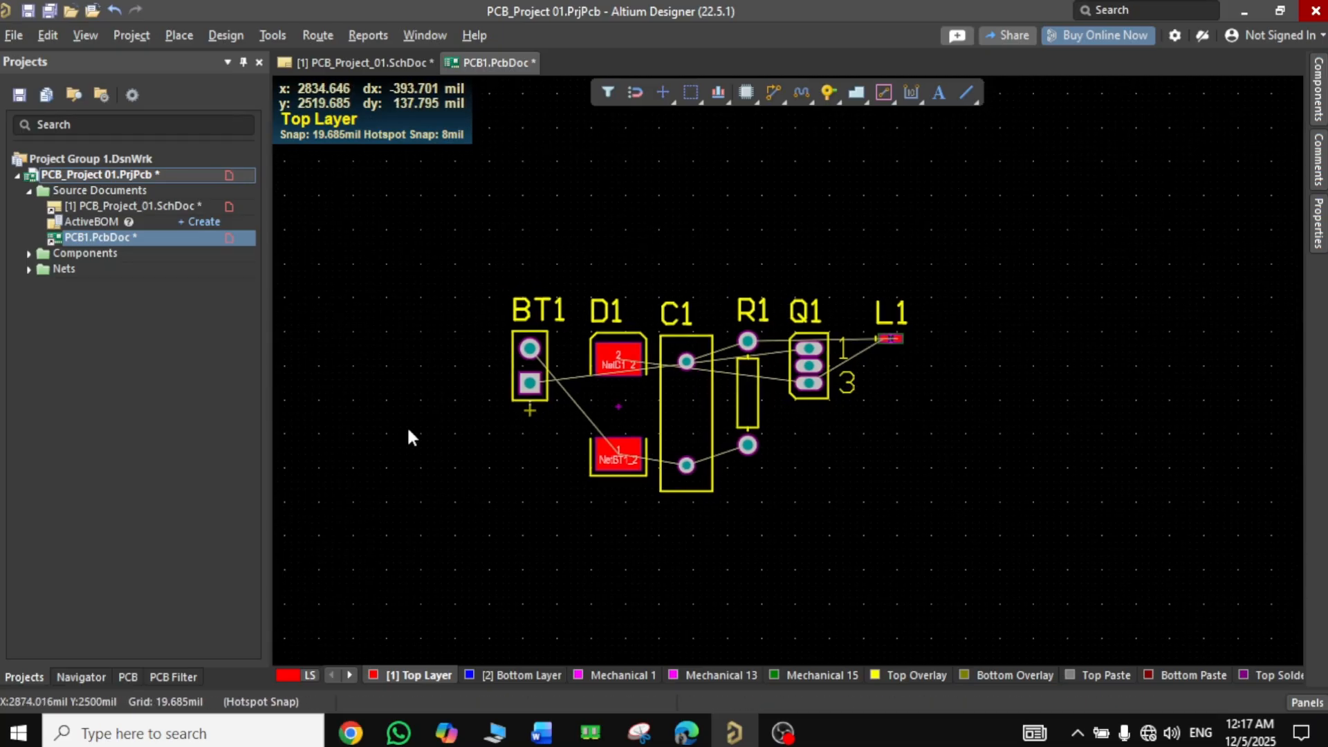
right_drag(910, 415, 885, 430)
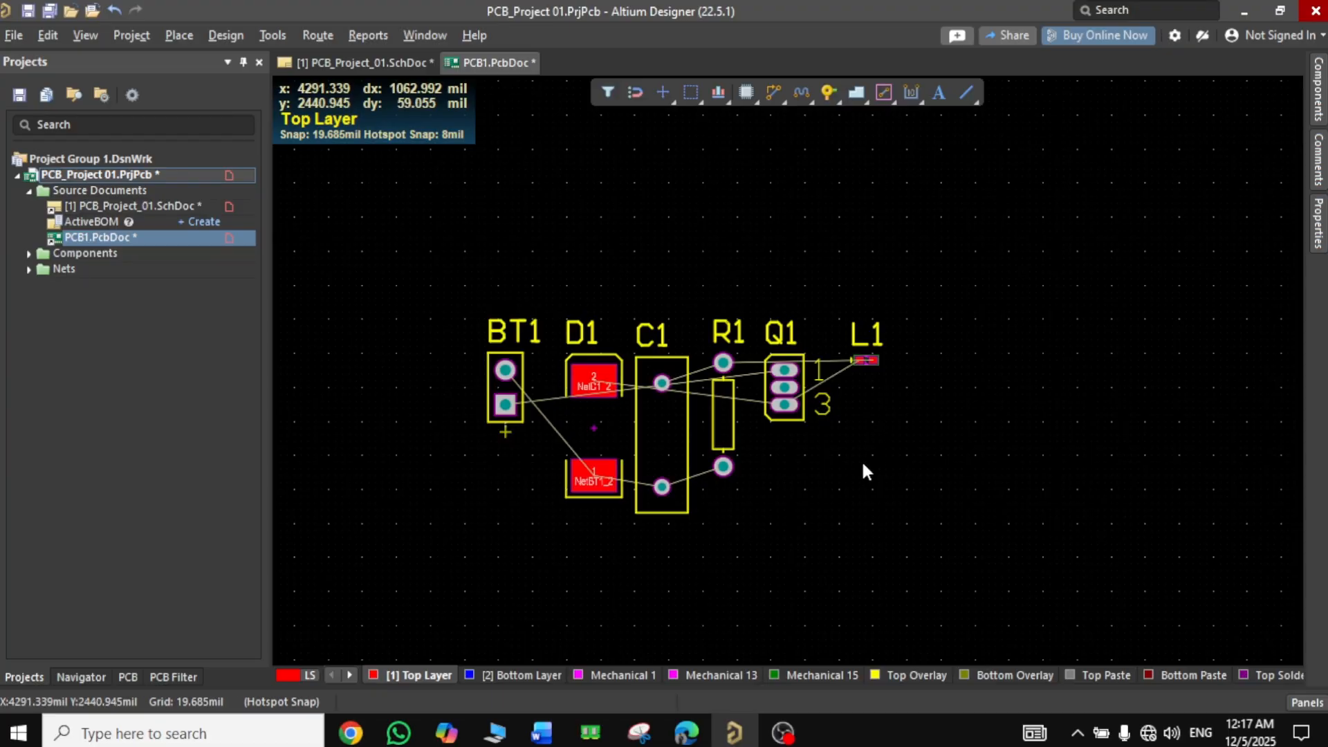
Review the component arrangement in the Buck Converter schematic and return to the PCB1 board document
drag(869, 461, 931, 431)
right_drag(885, 454, 935, 420)
click(92, 205)
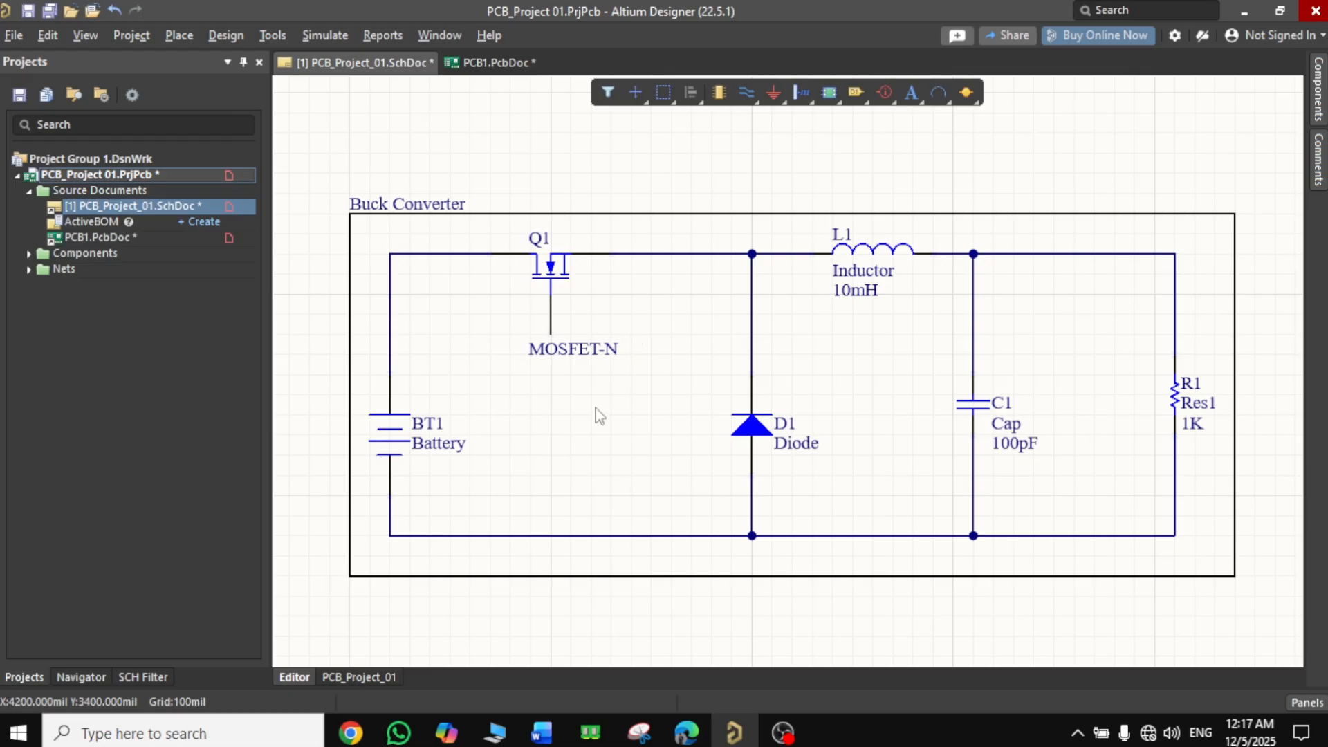
click(96, 237)
Spread the footprints to follow the schematic: BT1 left of D1, Q1 above between them, C1 and R1 to the right of D1
drag(546, 358, 412, 392)
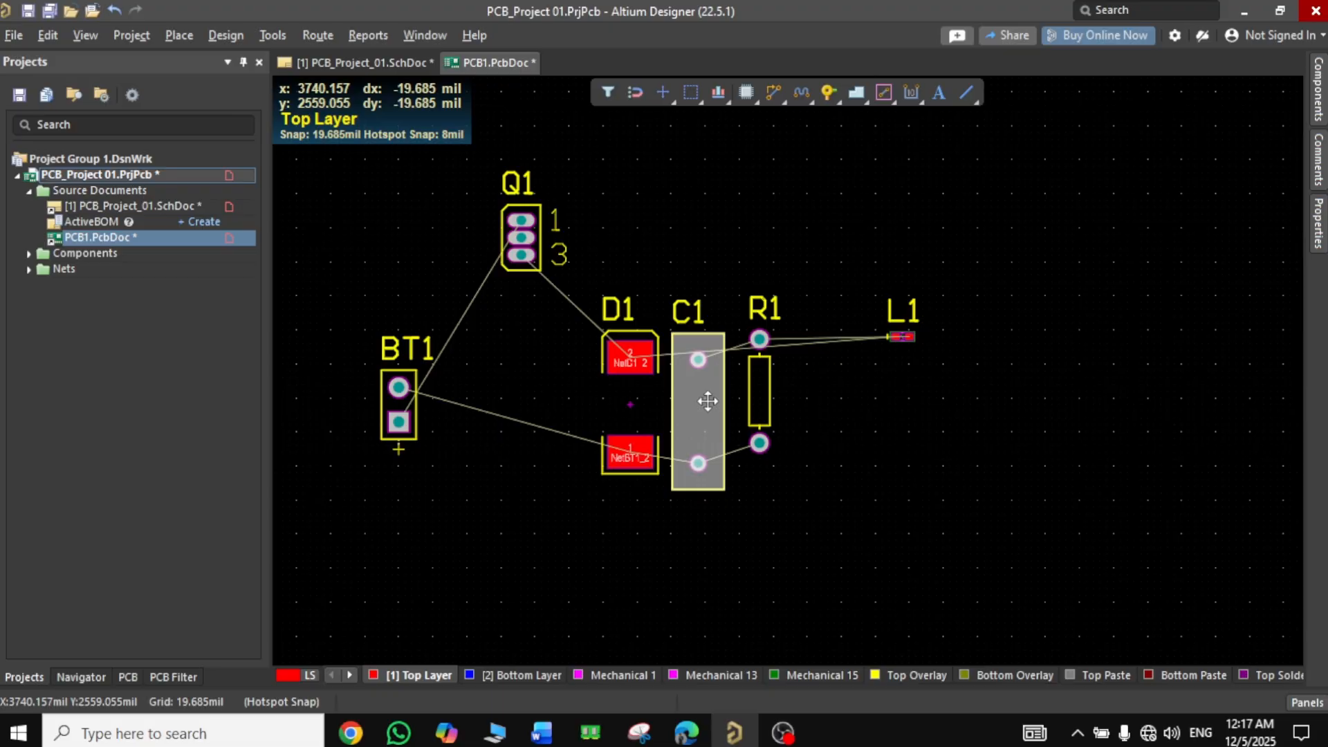
mouse_move(706, 395)
mouse_down()
mouse_move(919, 448)
mouse_move(730, 395)
mouse_up()
drag(515, 283, 491, 319)
double_click(417, 405)
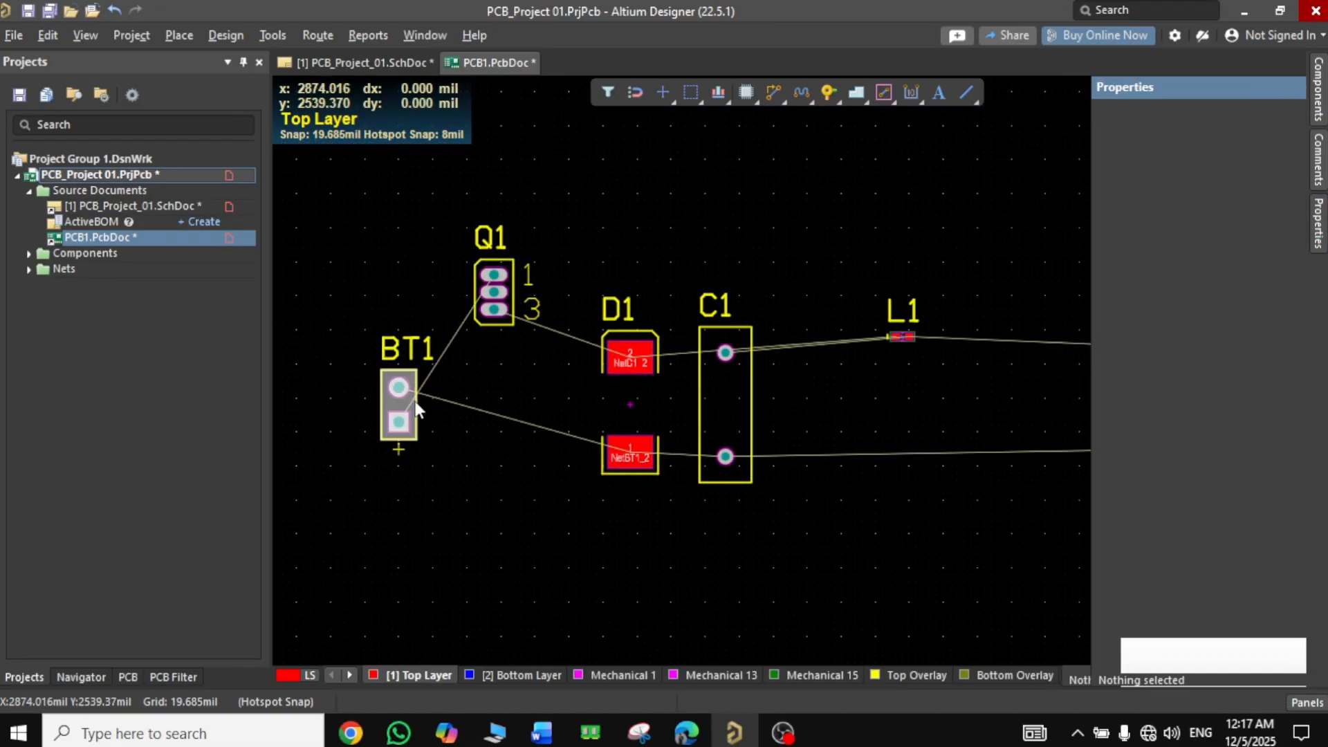
drag(417, 406, 443, 413)
drag(723, 403, 751, 403)
Move inductor L1 from the right end of the row to above the gap between D1 and C1
click(896, 337)
ctrl+scroll(911, 317, up, 3)
right_drag(751, 271, 826, 293)
drag(968, 383, 502, 195)
ctrl+scroll(621, 285, down, 3)
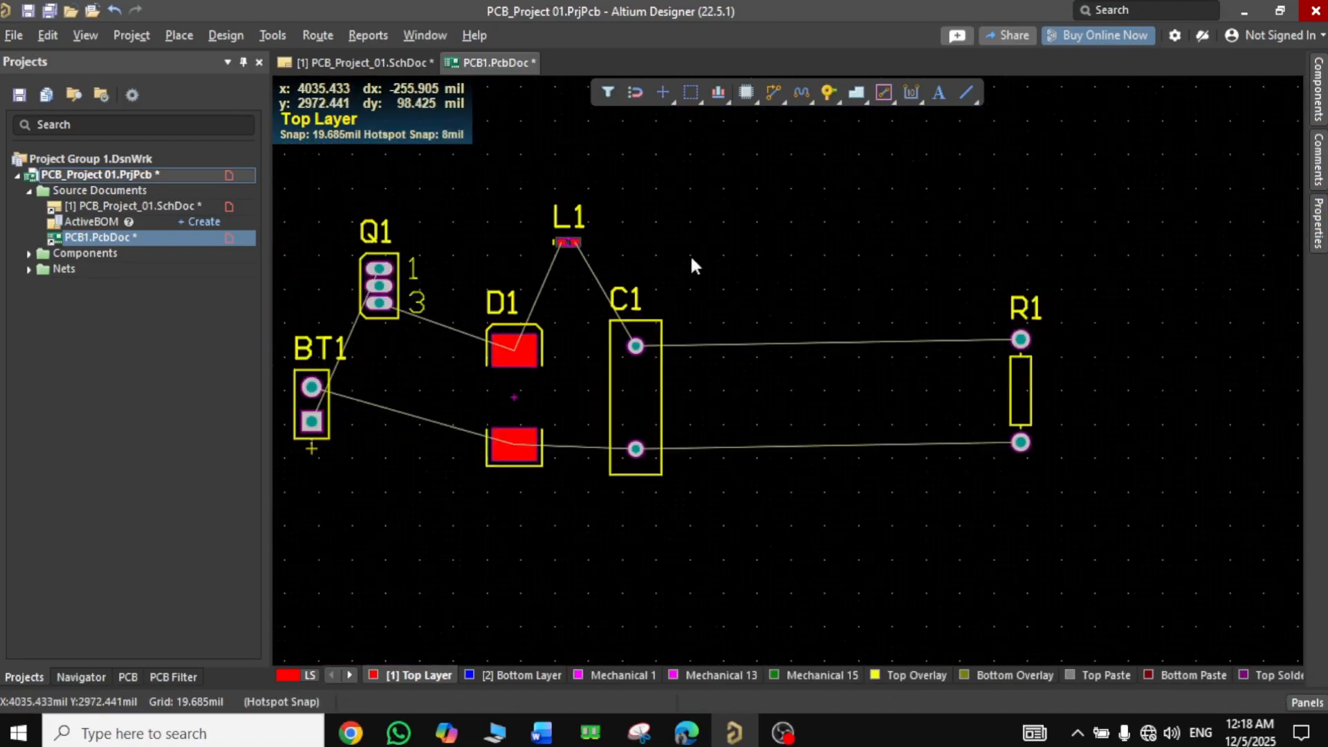
Move R1 next to C1 with its two pads level with those of C1
drag(1020, 390, 729, 399)
right_drag(894, 395, 981, 432)
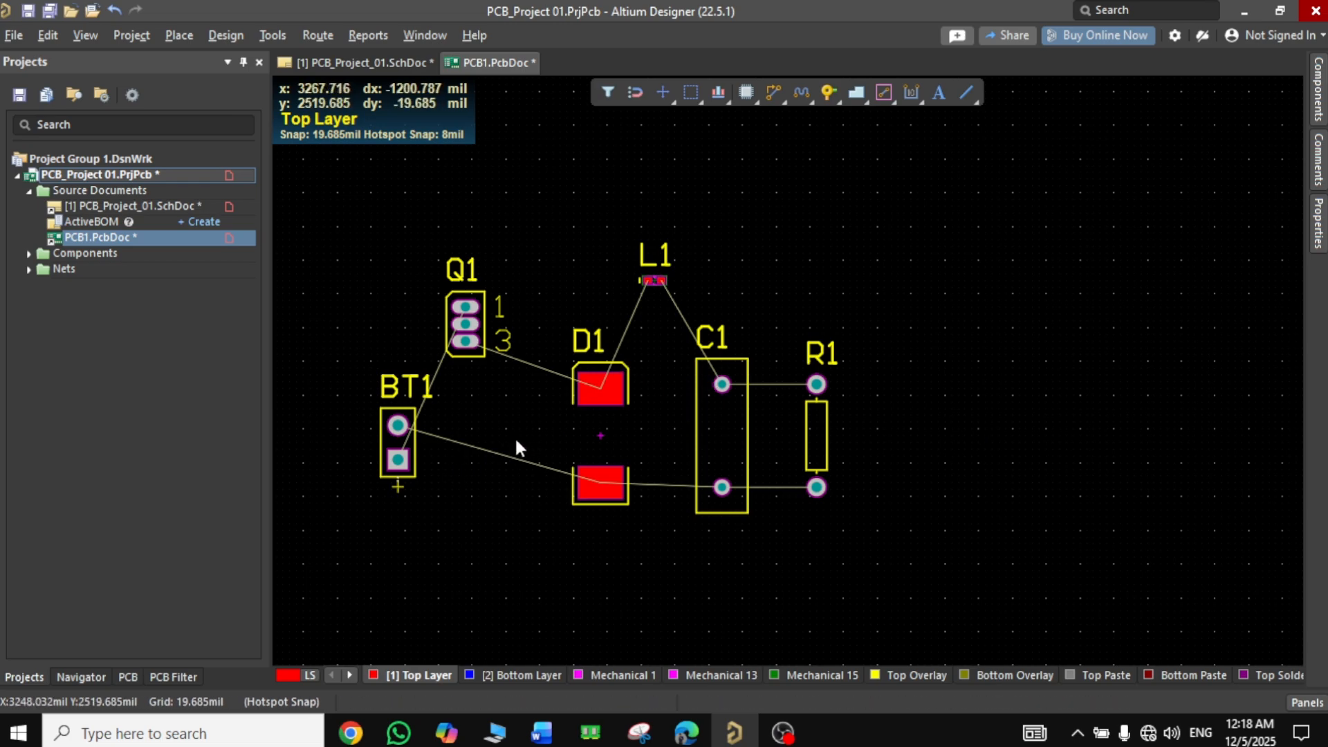
right_drag(722, 241, 713, 274)
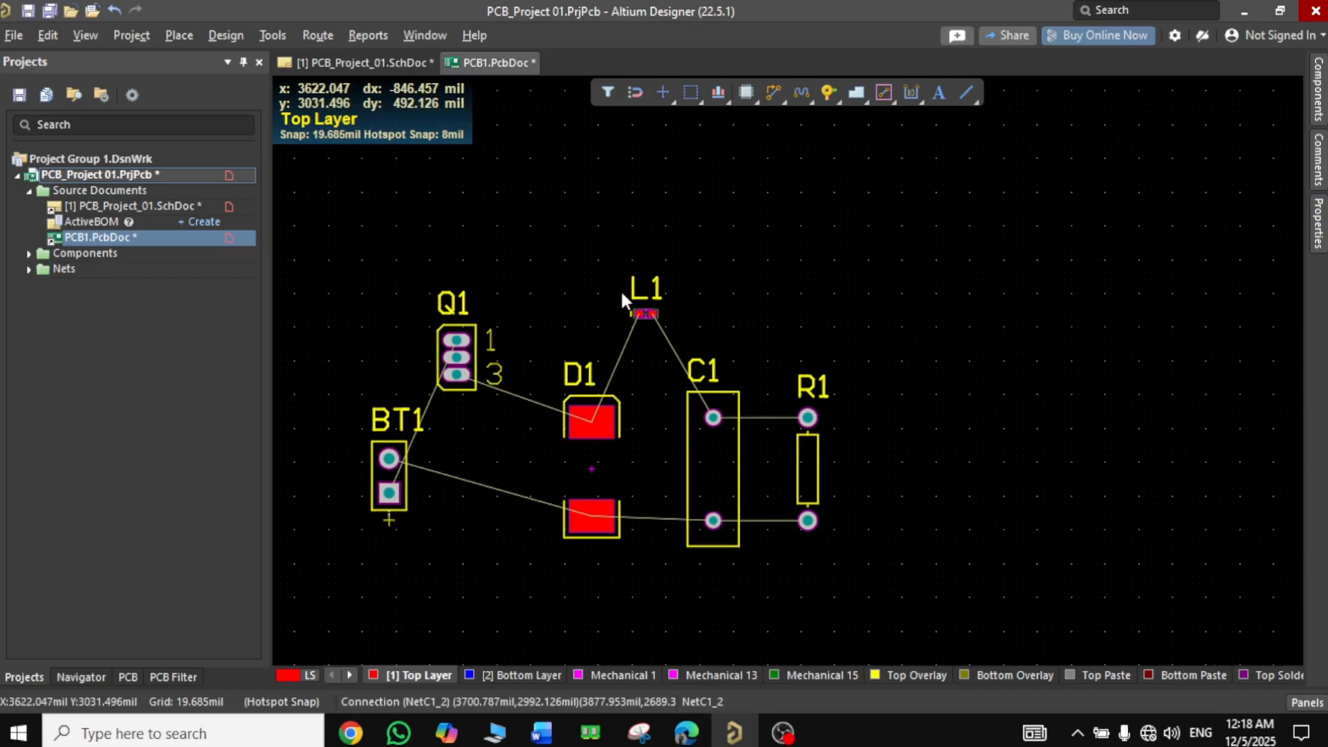
Delete the small L1 inductor footprint above D1 and C1
ctrl+scroll(638, 312, up, 5)
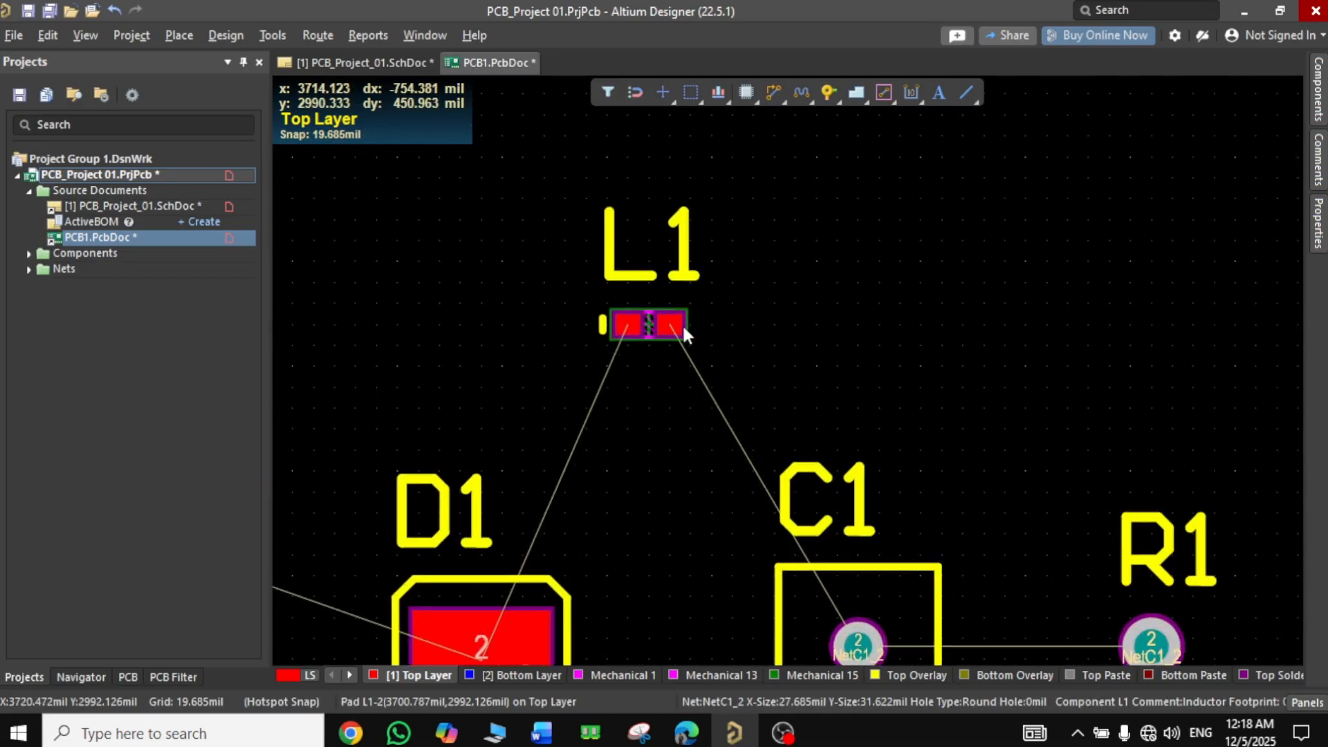
click(648, 336)
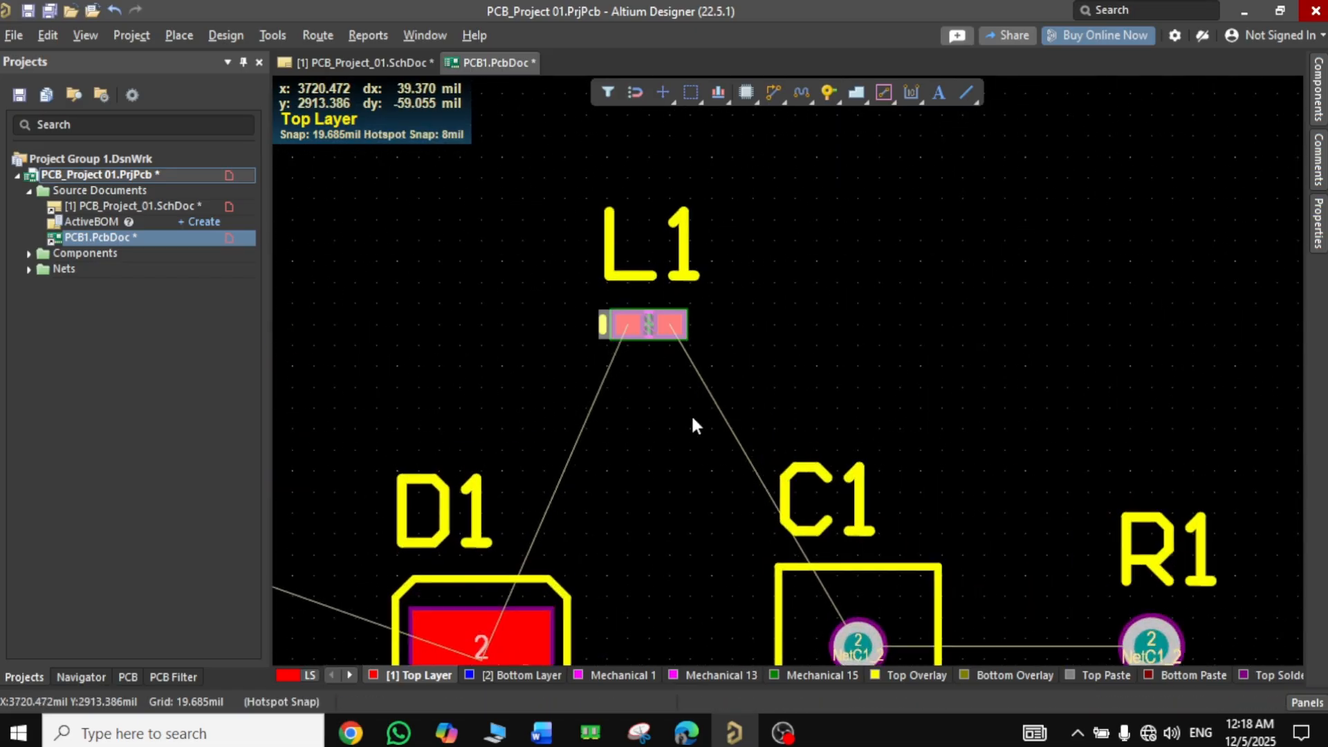
key(Delete)
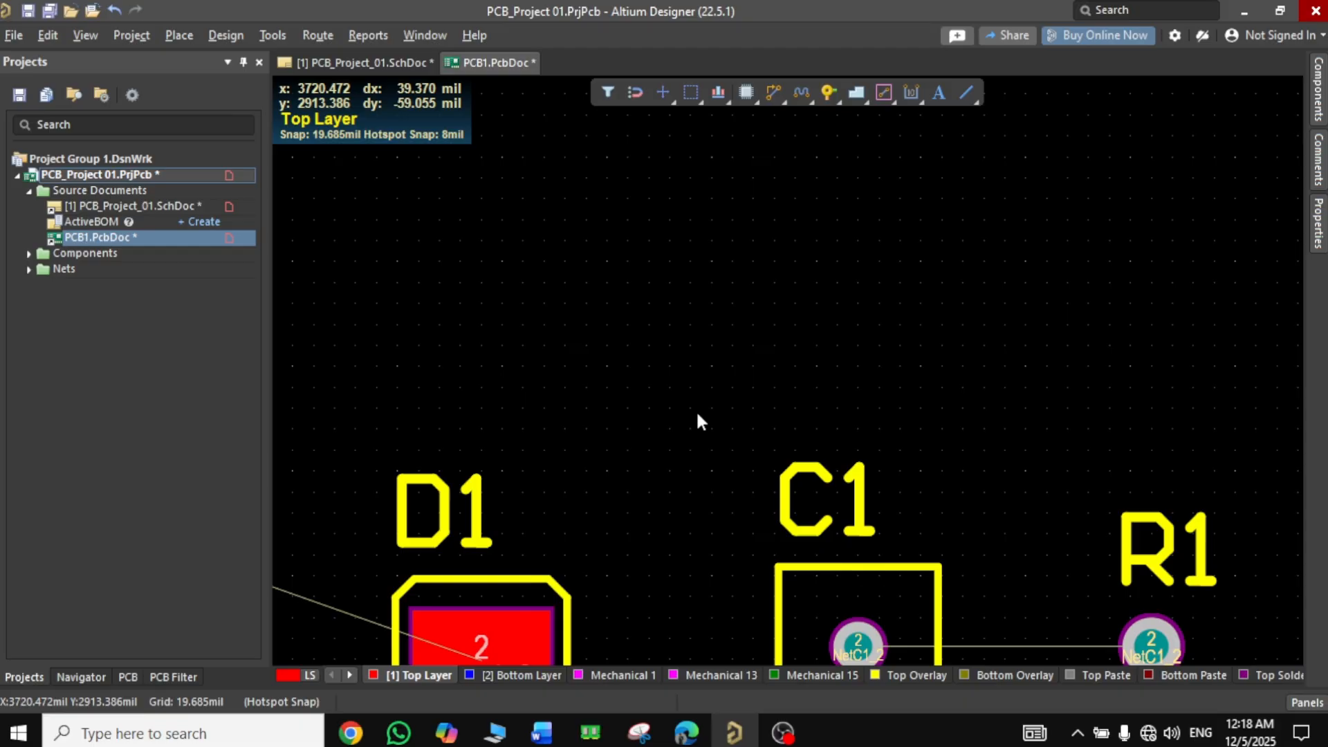
ctrl+scroll(668, 337, down, 3)
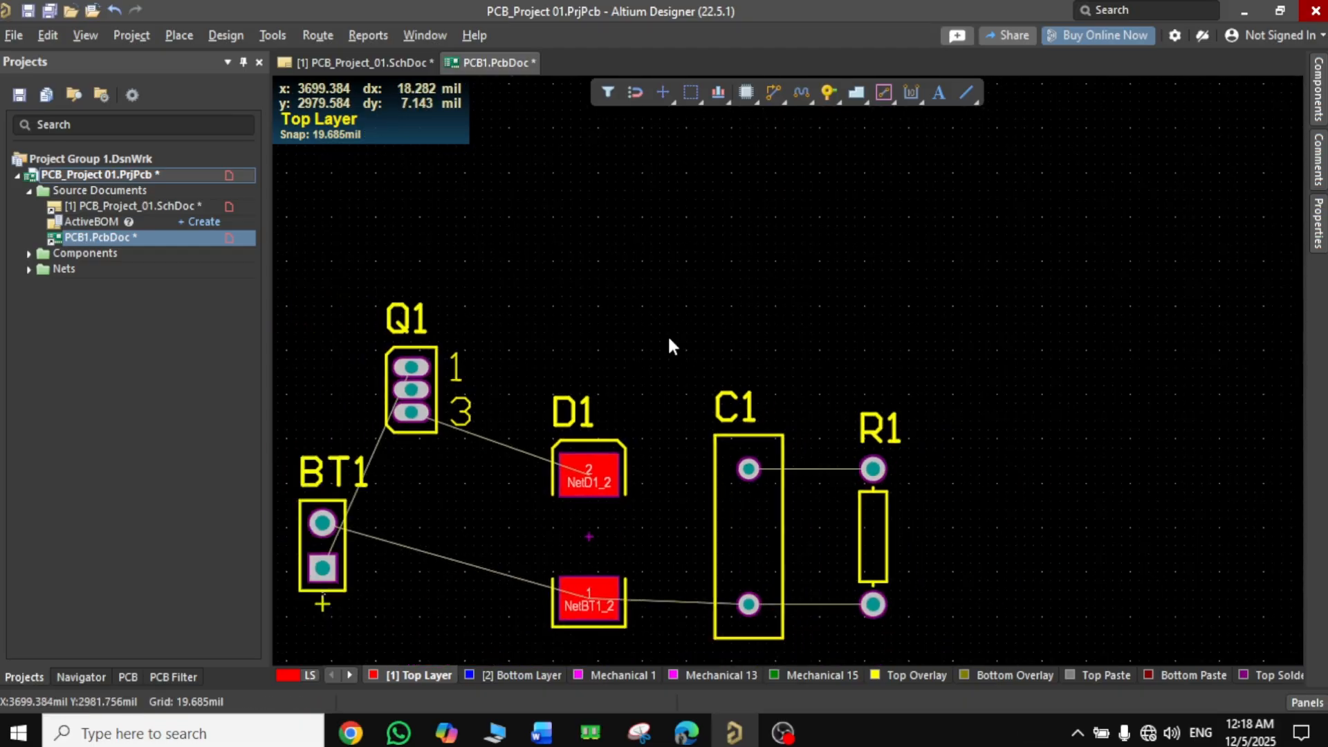
Place two vias level with each other above D1 and C1, about 276 mil apart, in place of the inductor
ctrl+scroll(668, 343, down, 2)
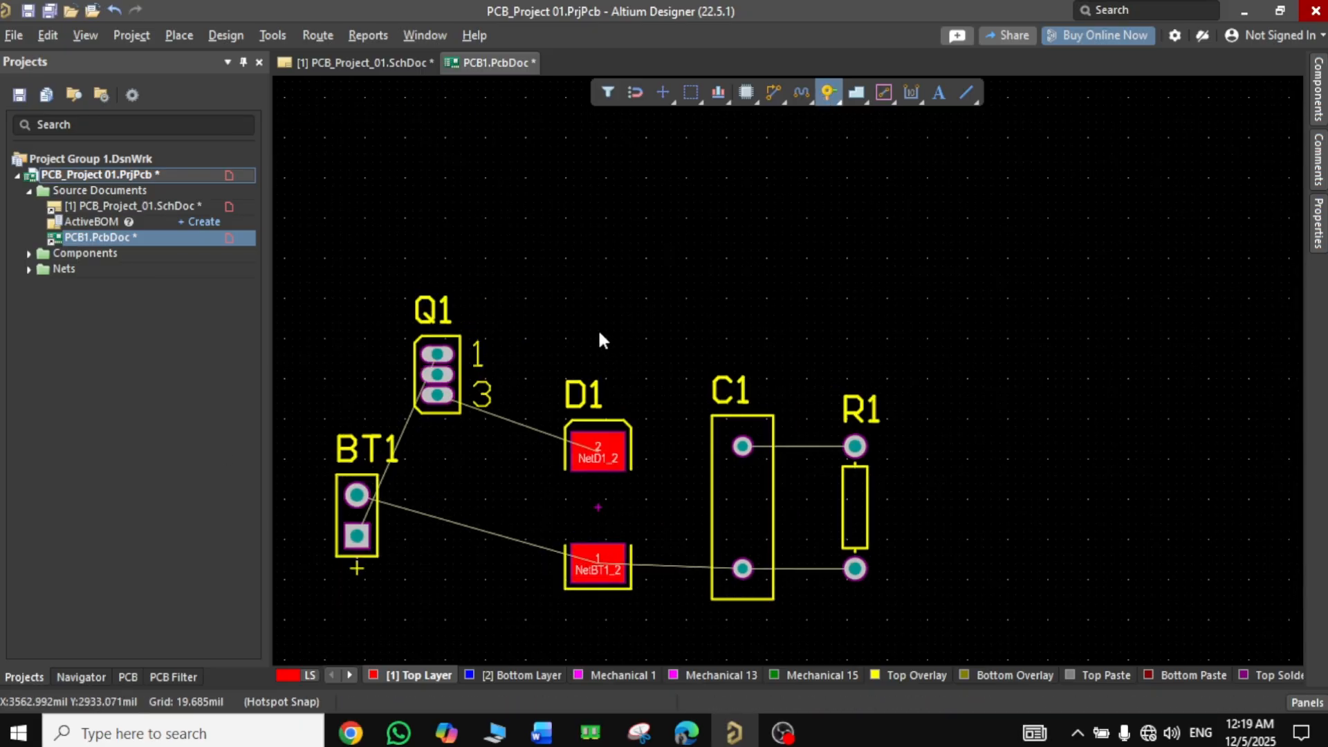
ctrl+scroll(599, 330, up, 4)
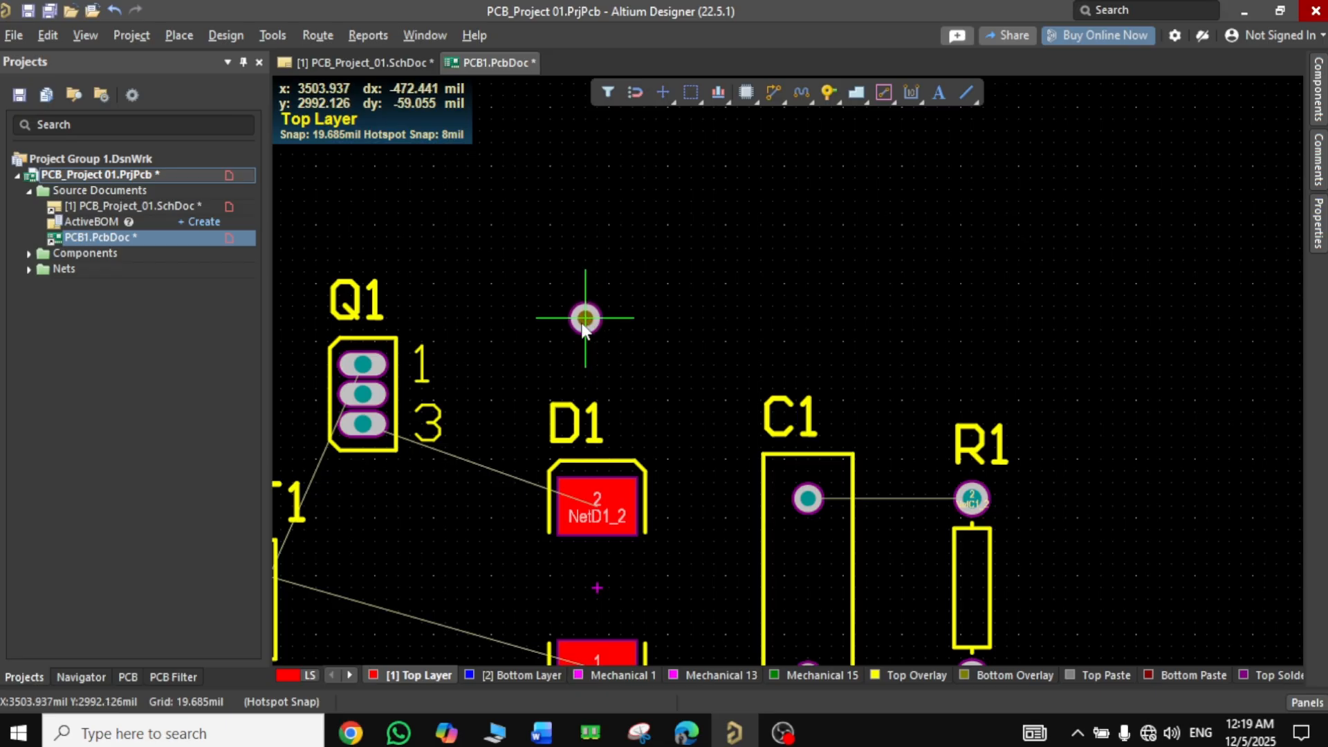
click(586, 318)
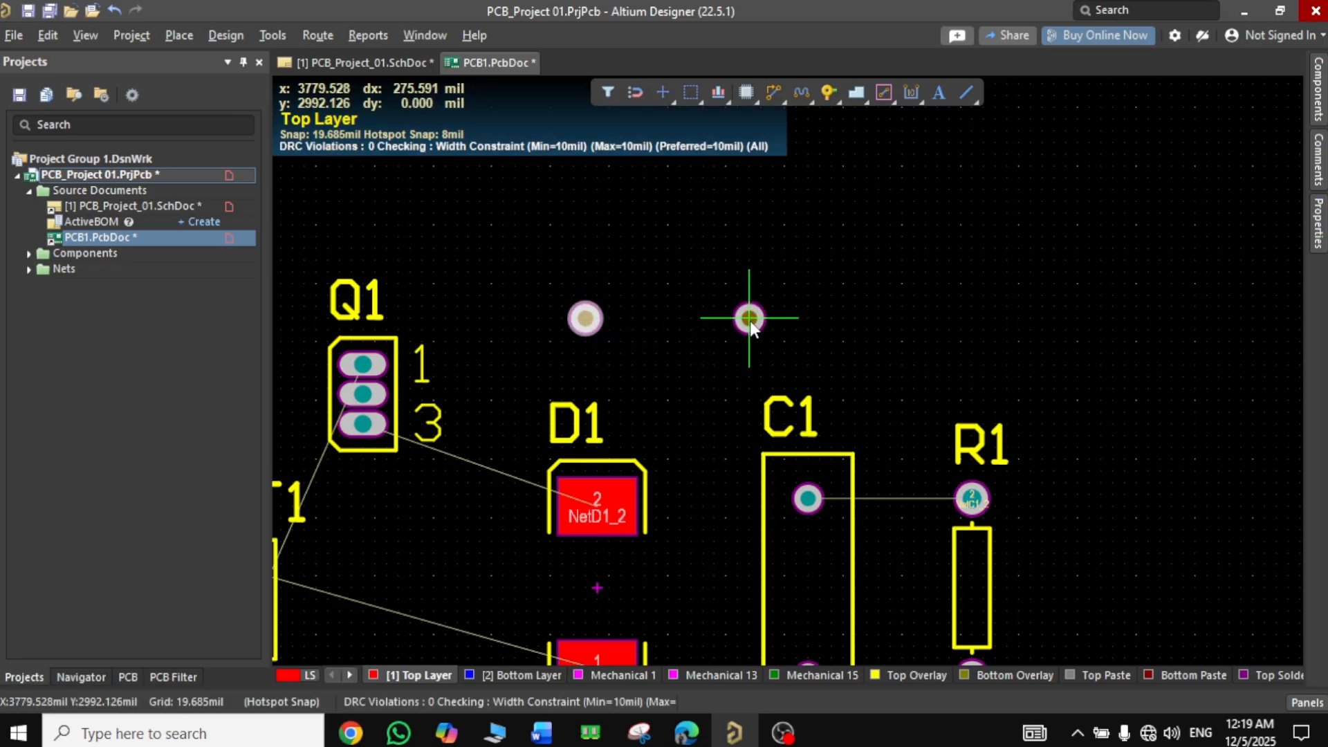
click(750, 318)
right_click(920, 321)
ctrl+scroll(919, 321, down, 1)
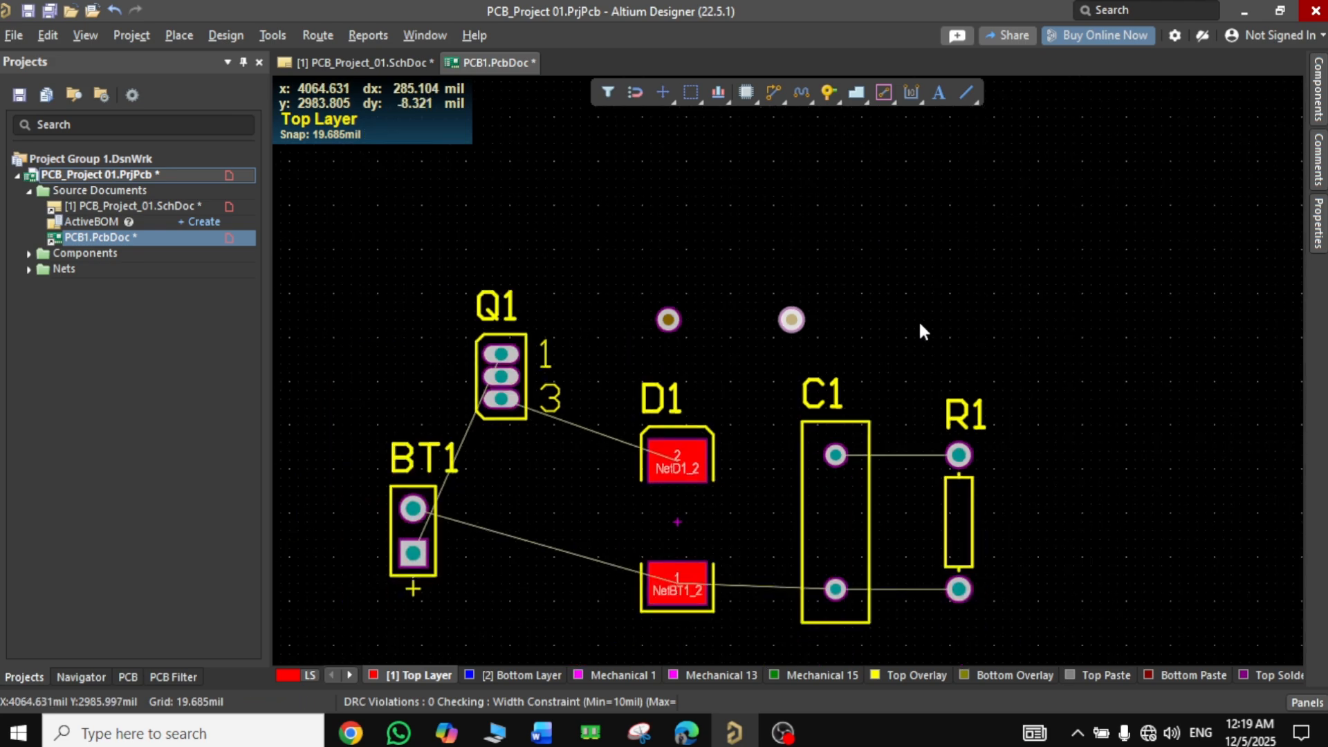
ctrl+scroll(919, 320, down, 1)
Examine the two vias up close, and shift C1 slightly towards D1
right_drag(991, 280, 903, 278)
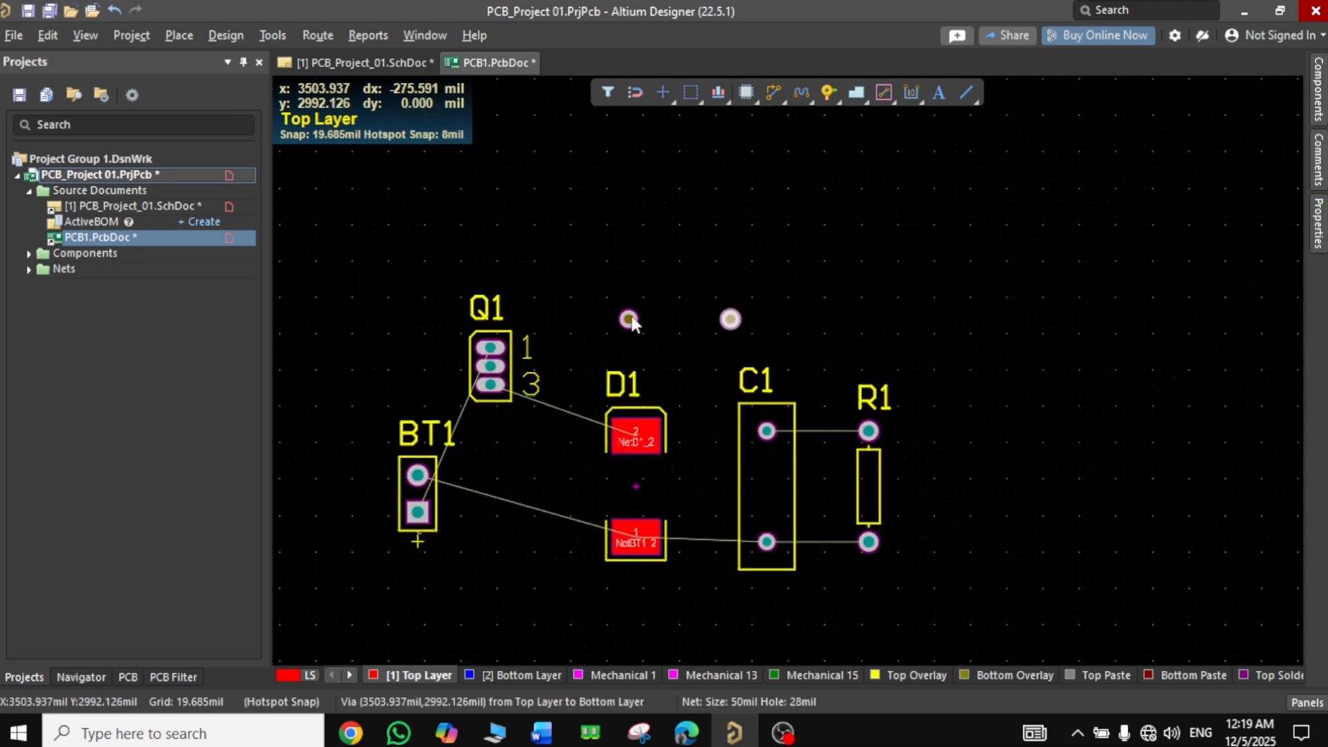
ctrl+scroll(701, 321, up, 4)
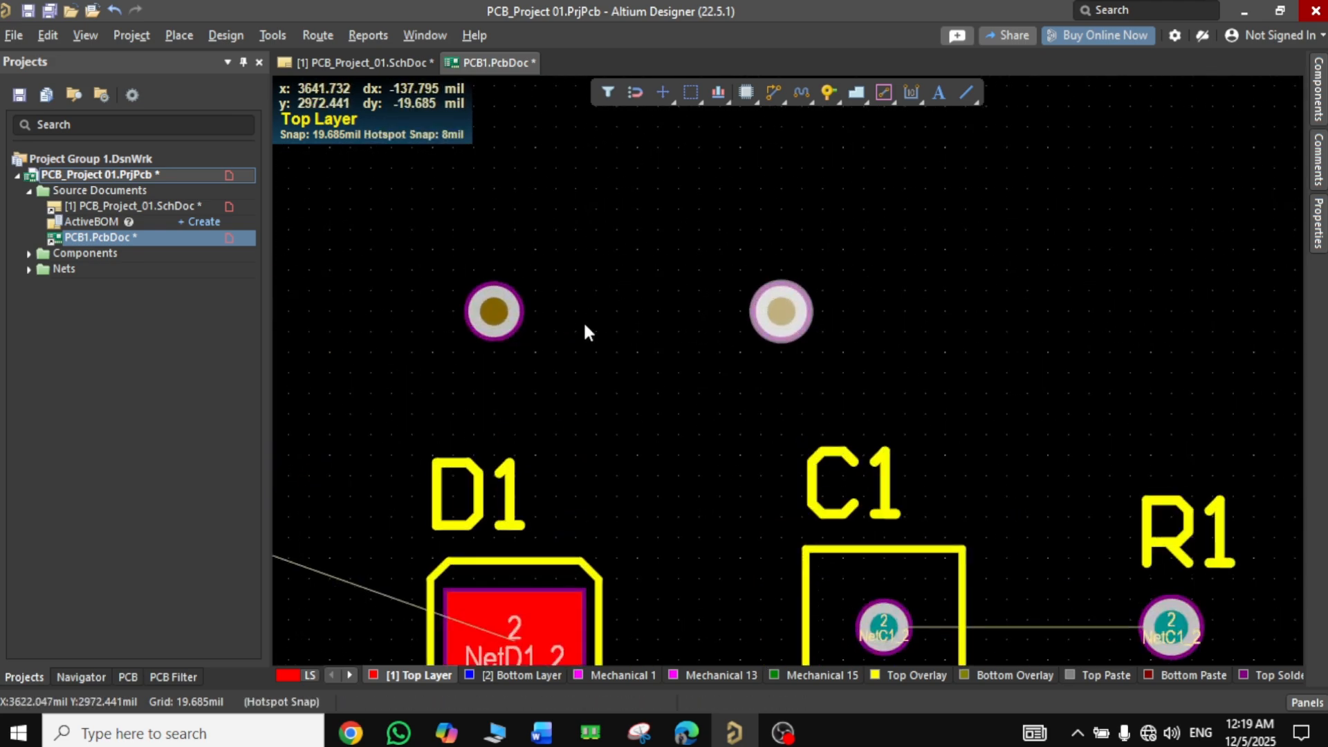
ctrl+scroll(681, 344, down, 2)
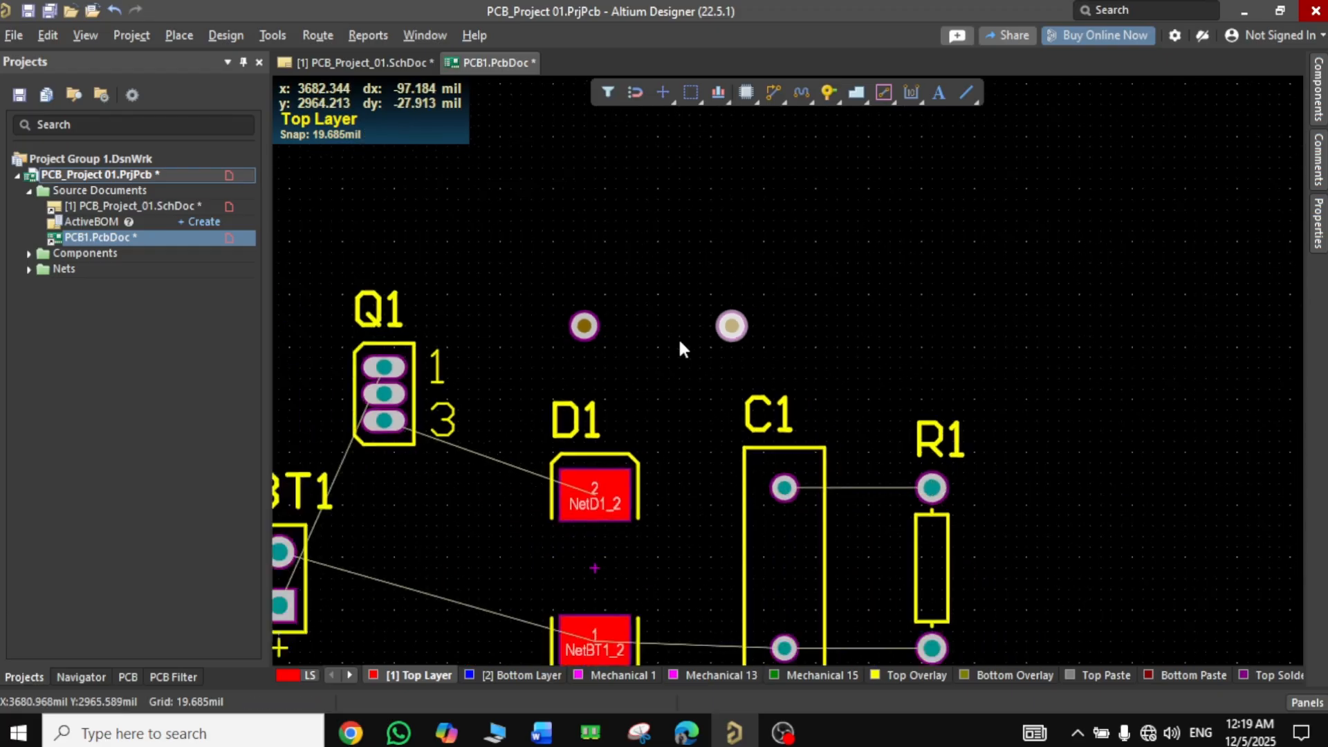
ctrl+scroll(680, 342, down, 1)
right_drag(652, 372, 694, 352)
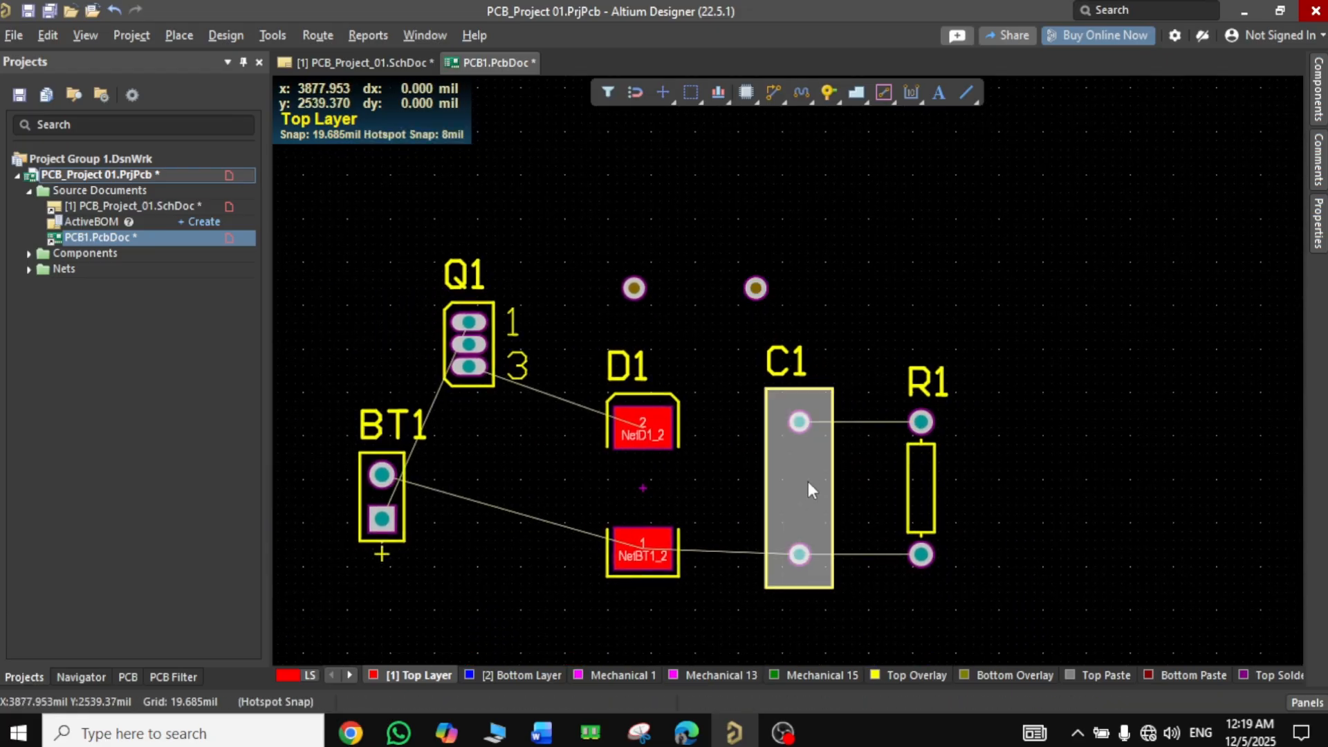
drag(807, 482, 782, 487)
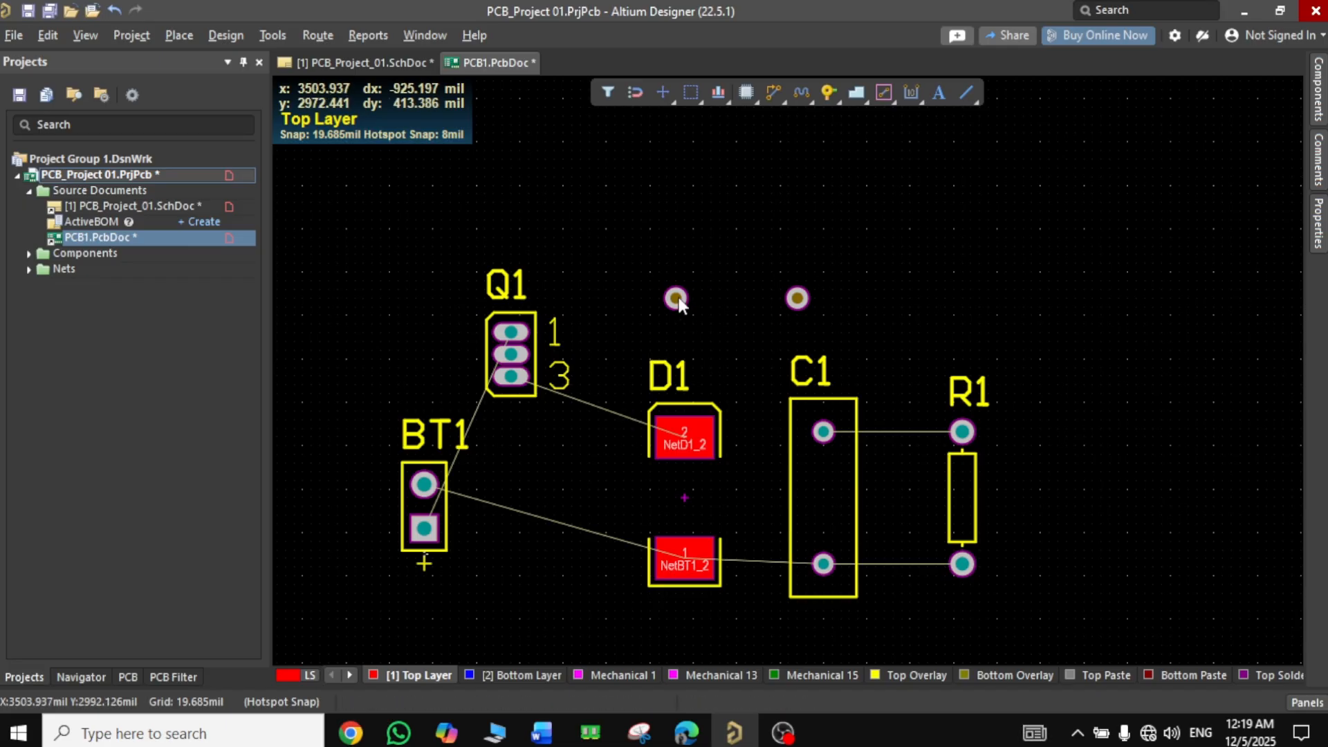
Check the inductor's connections in the Buck Converter schematic and return to the PCB1 board
click(107, 207)
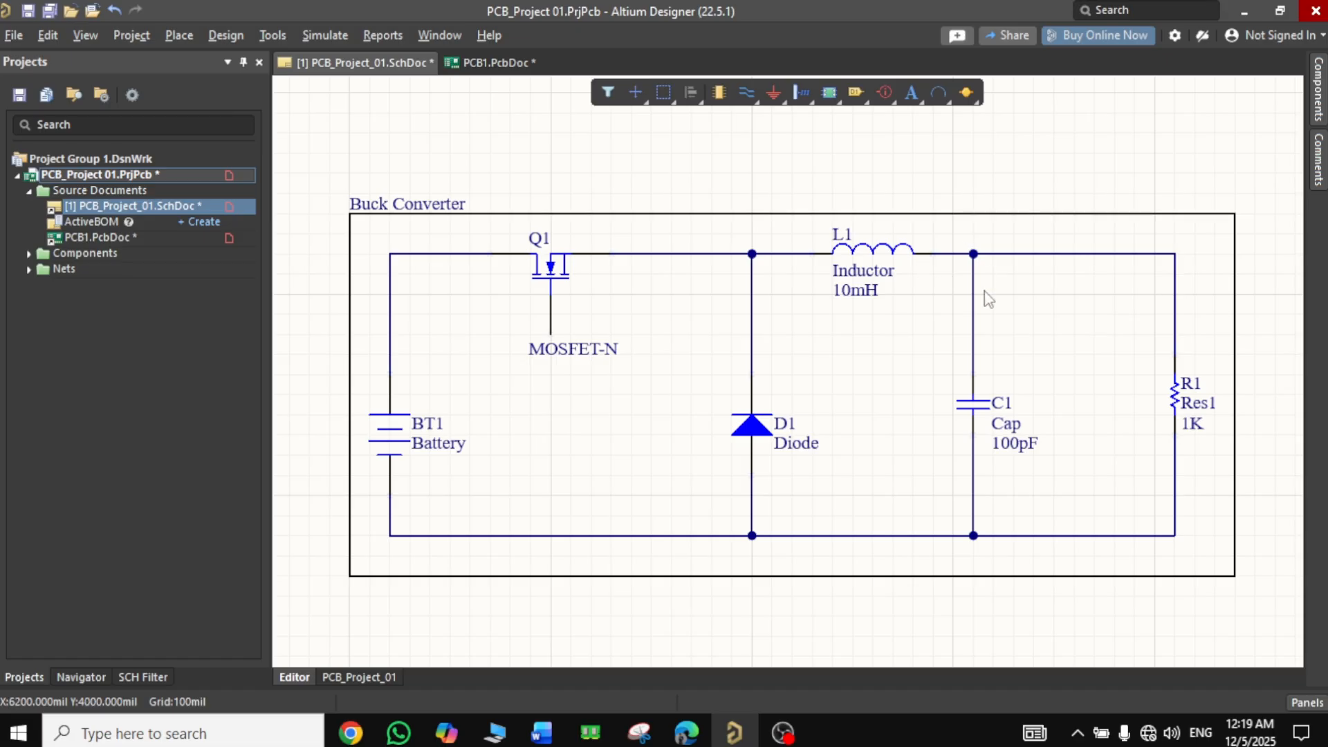
click(118, 237)
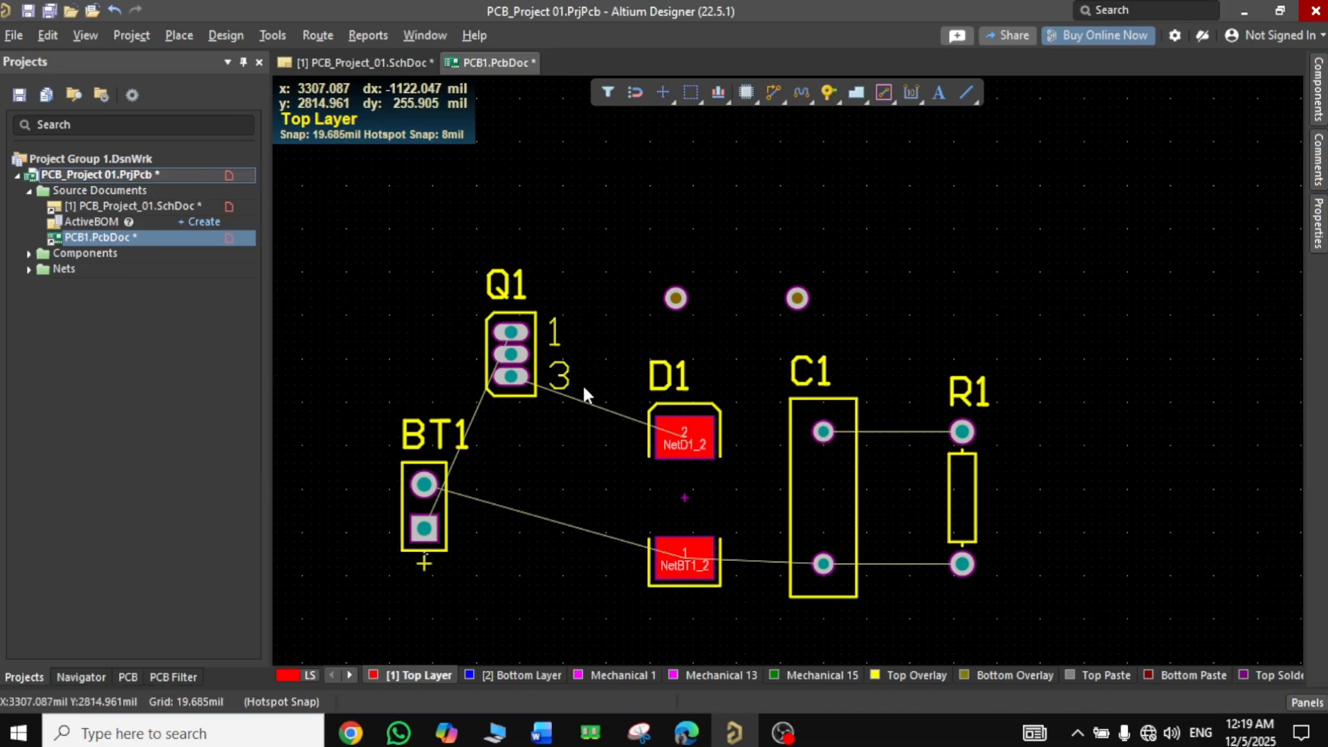
right_drag(567, 453, 591, 422)
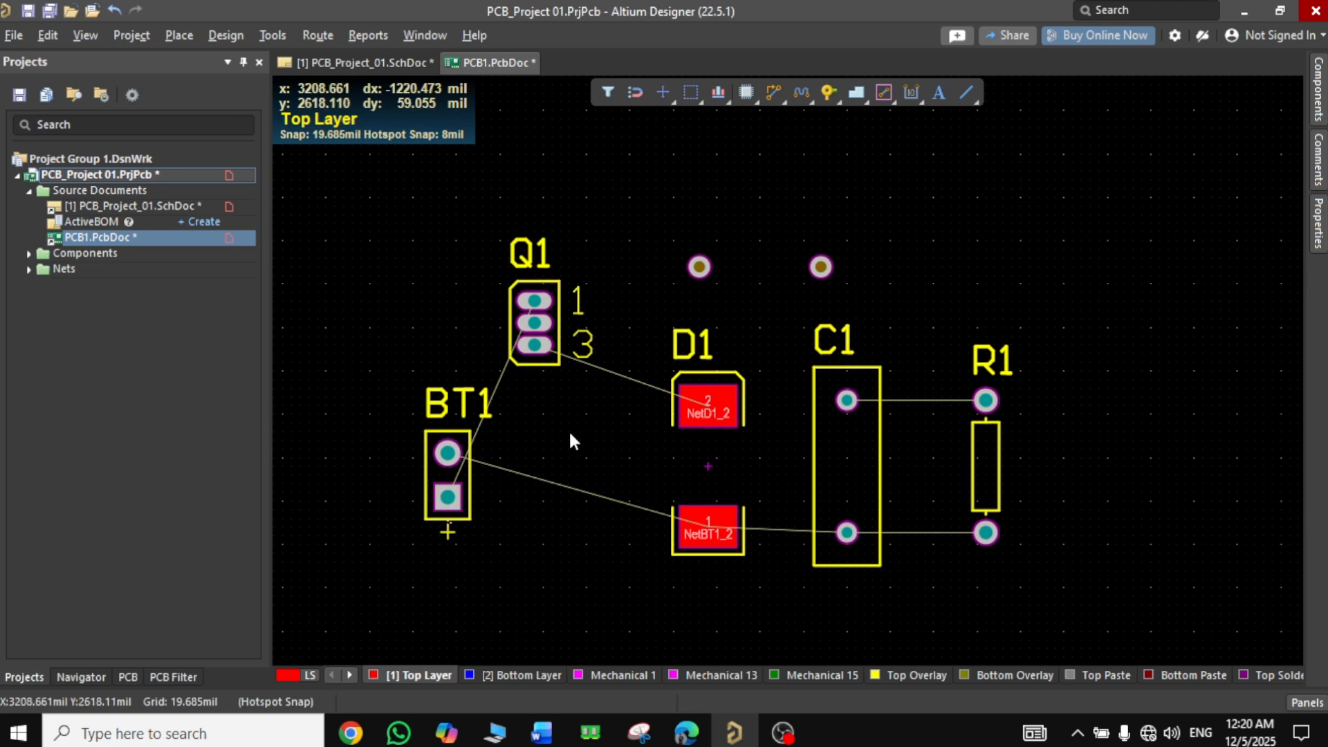
Rotate BT1 by 180 degrees so its pad 1 faces up, and place it slightly lower
click(665, 89)
click(450, 482)
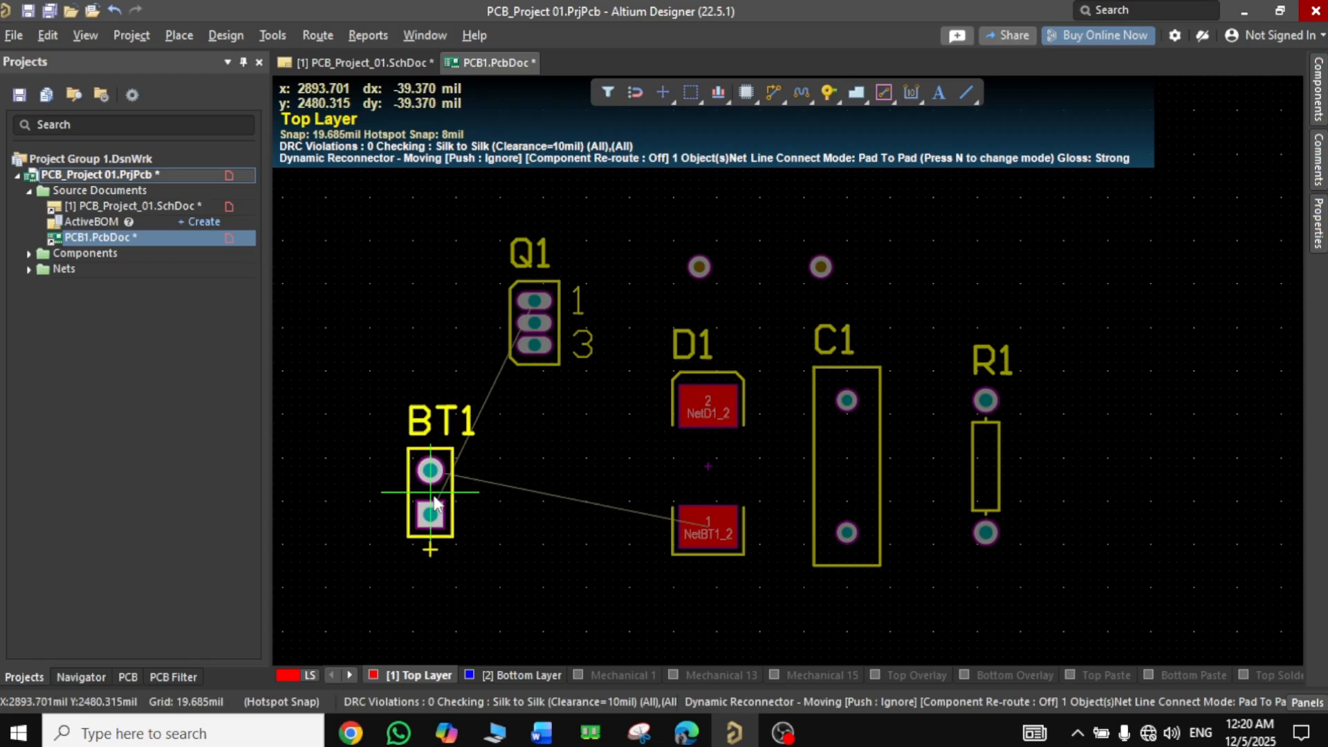
key(space)
key(space)
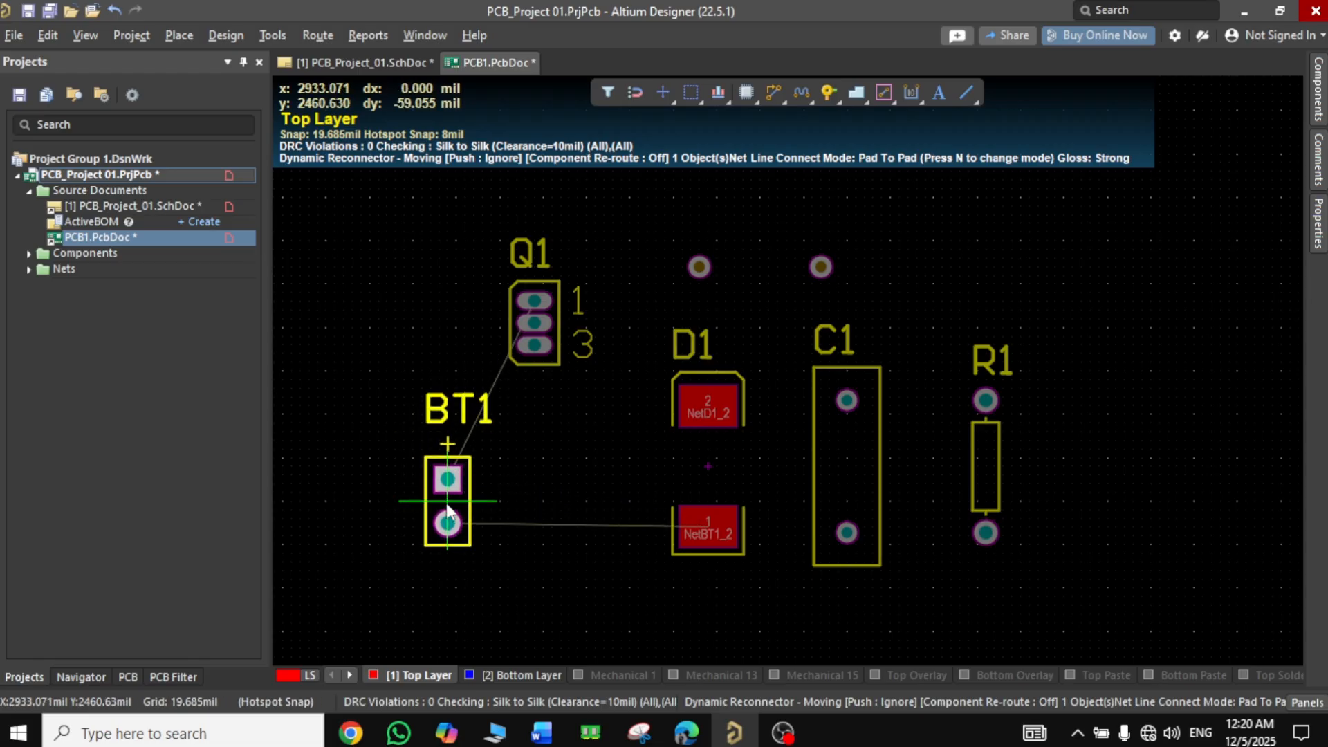
click(447, 511)
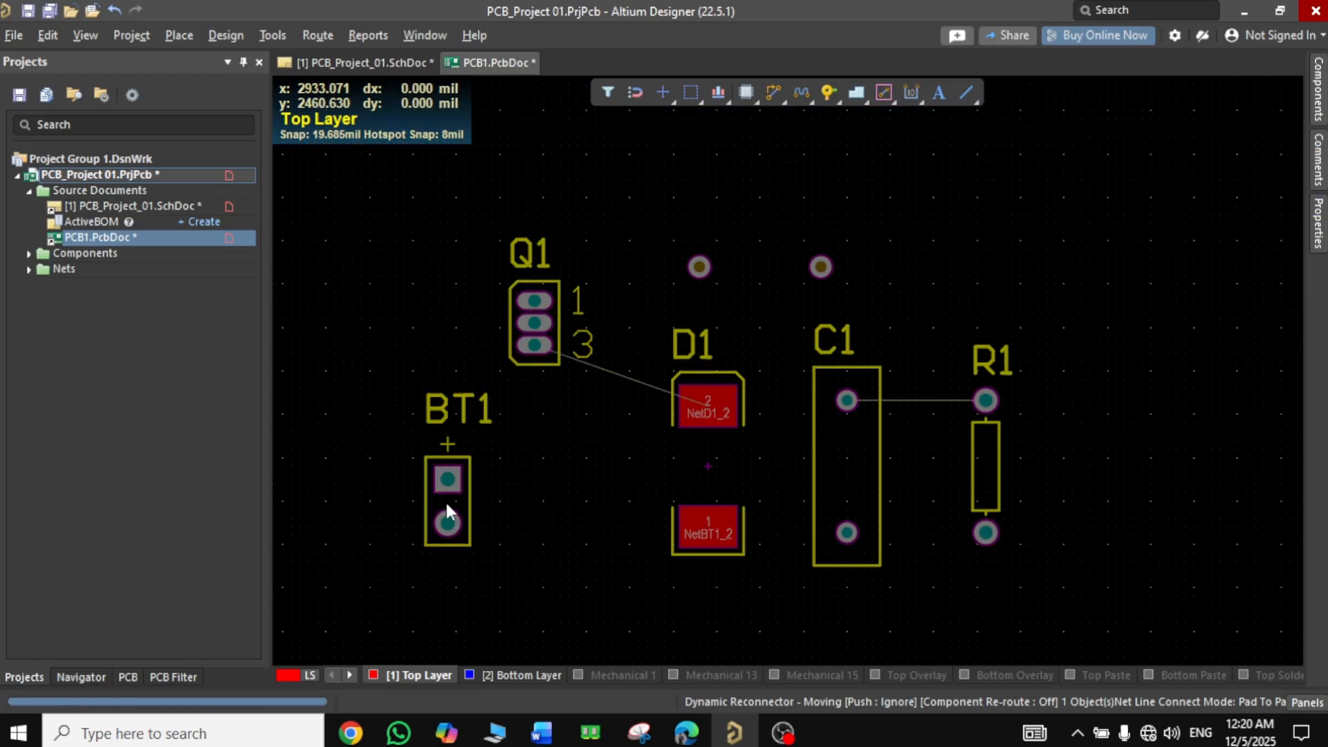
Rotate Q1 by 90 degrees and place it between BT1 and D1, level with D1's pad 2
click(546, 325)
key(space)
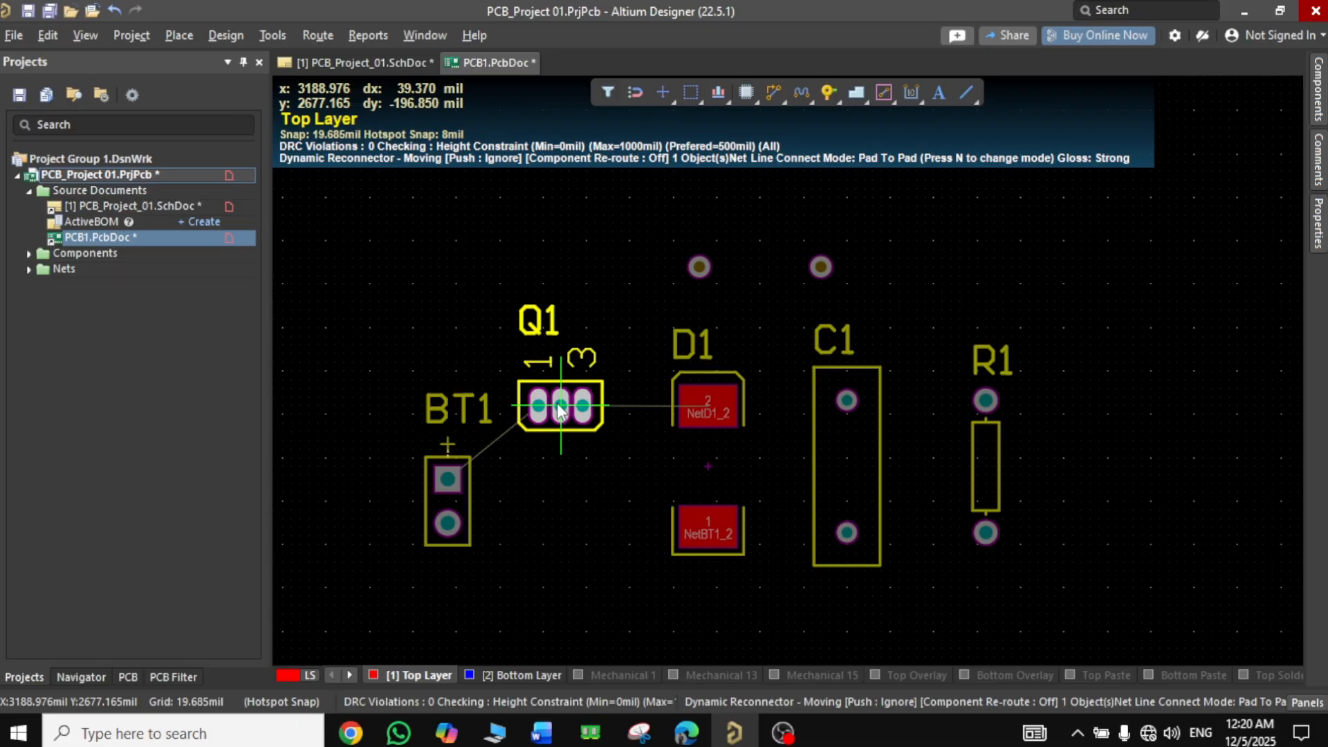
click(560, 410)
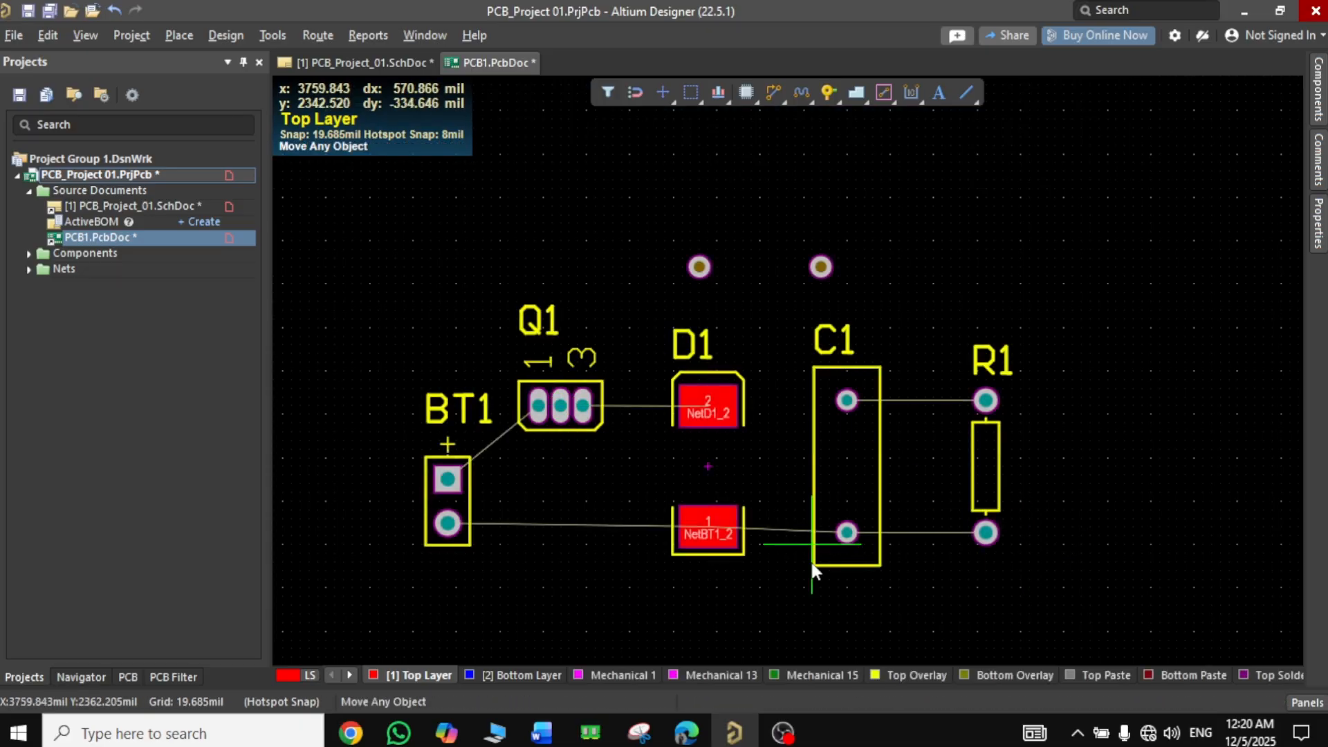
Shift D1, C1 and R1 to the left to tighten the component row, and end the move command
click(709, 533)
click(691, 527)
click(856, 493)
click(812, 533)
click(982, 465)
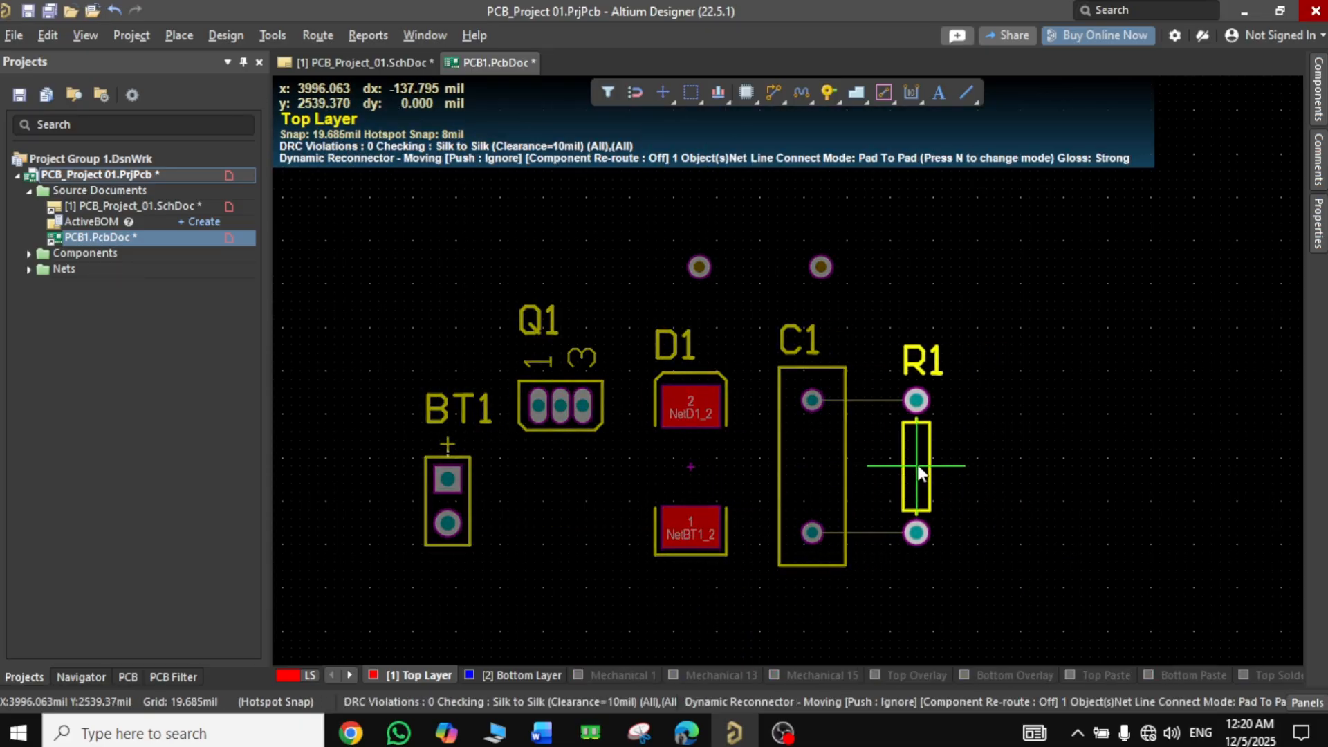
click(916, 466)
right_drag(1003, 458, 983, 448)
right_click(982, 449)
right_drag(558, 318, 568, 319)
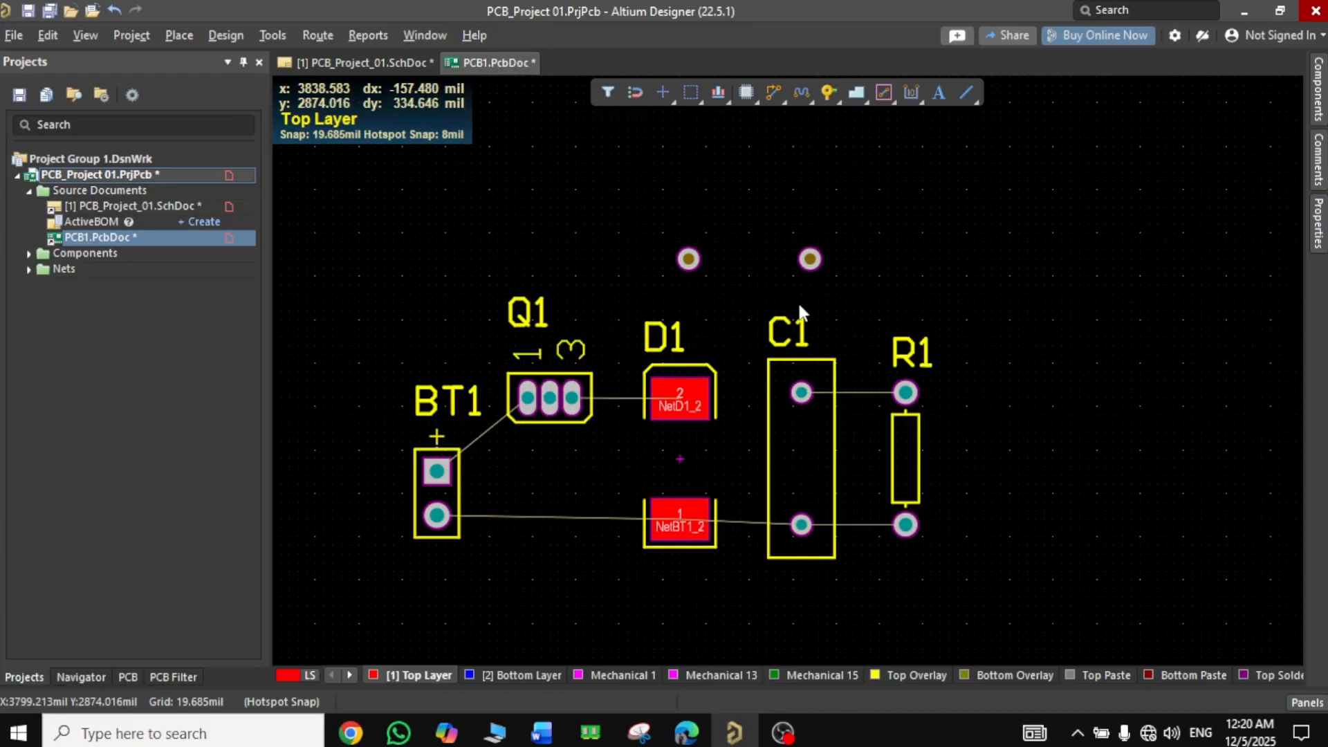
right_click(773, 95)
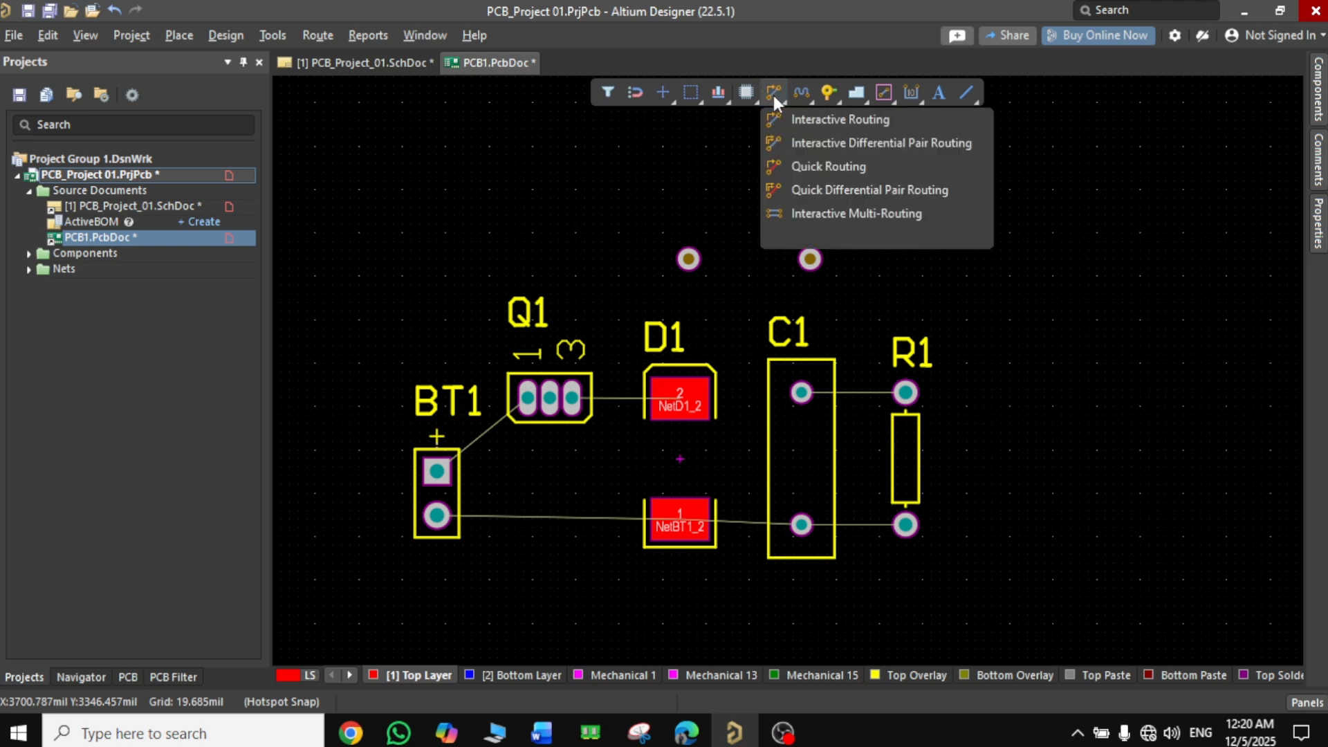
click(799, 124)
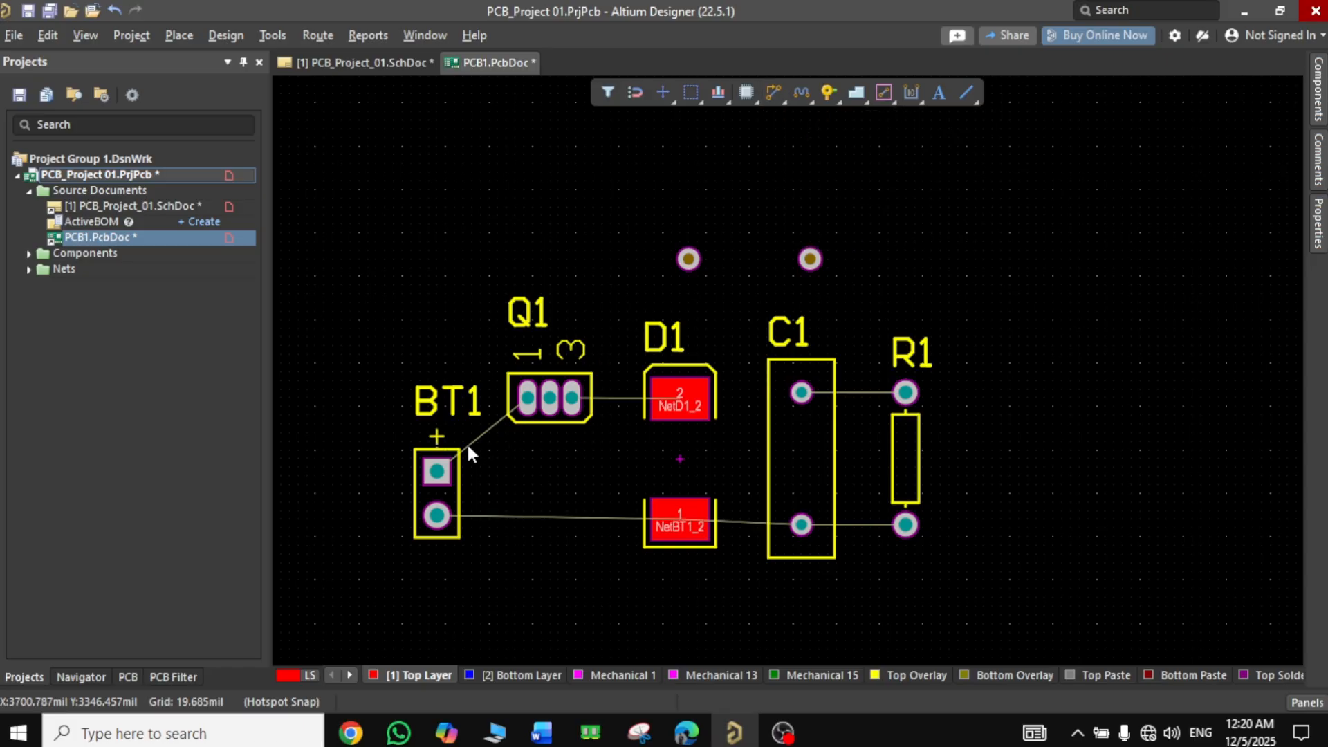
ctrl+scroll(446, 460, up, 5)
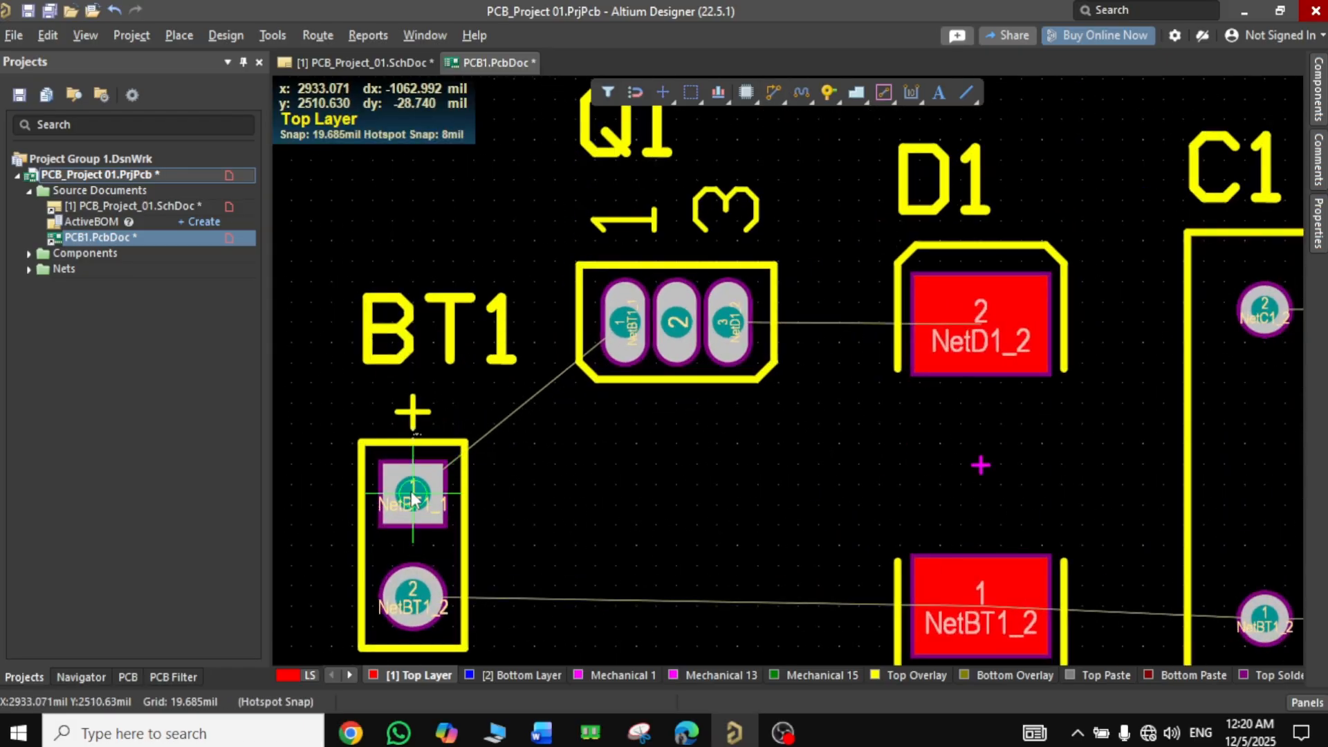
click(413, 497)
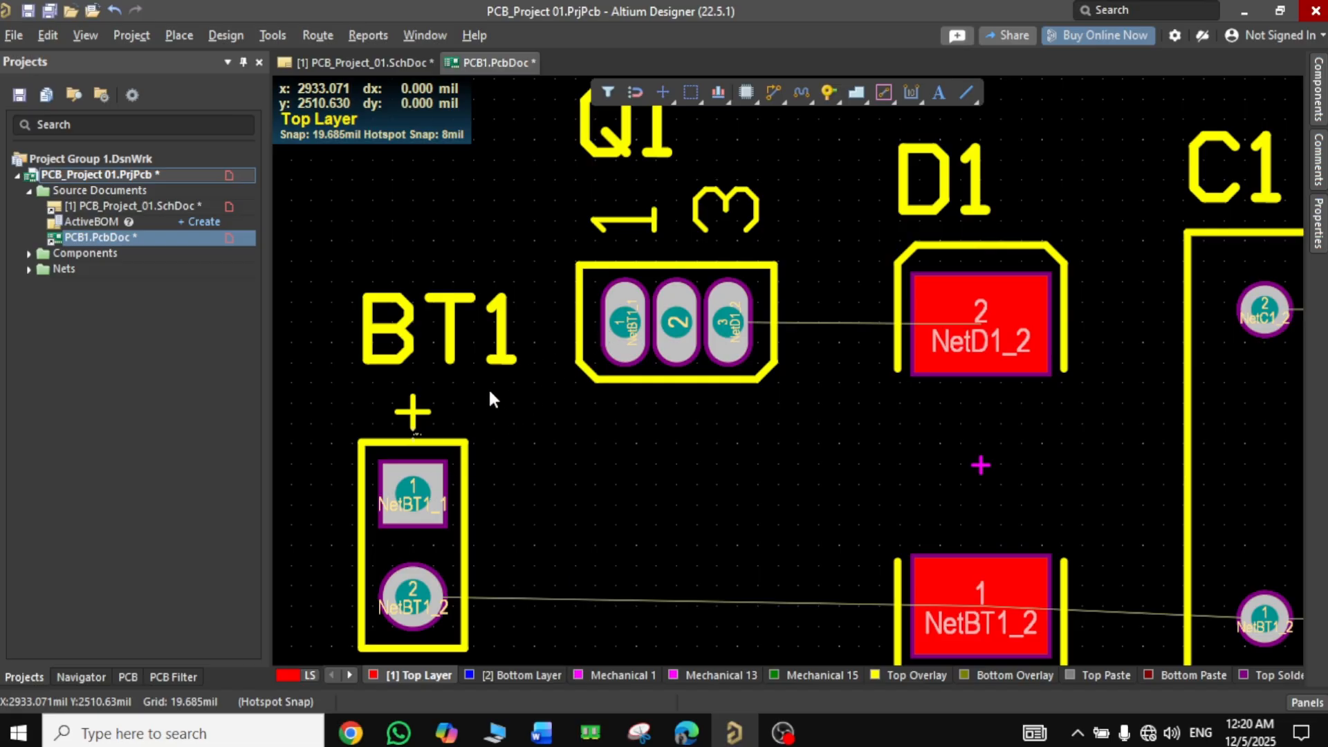
click(433, 477)
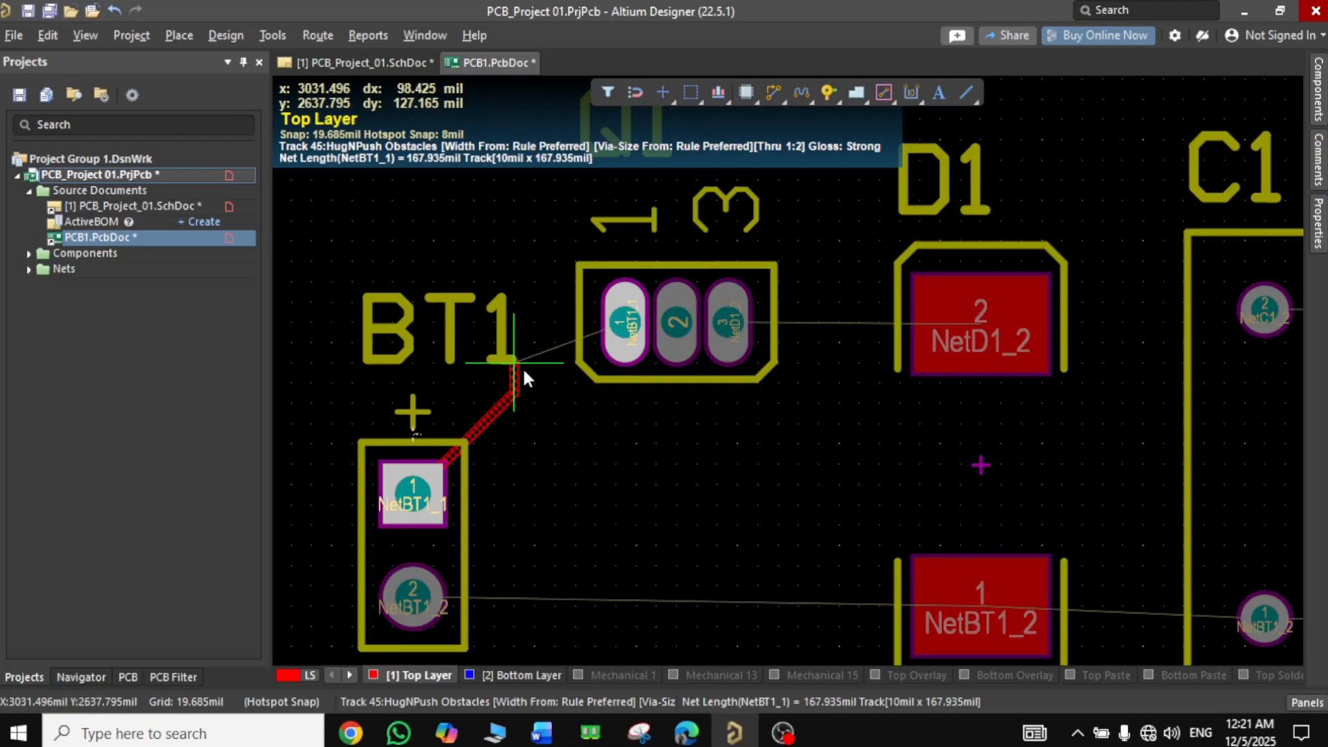
right_click(534, 400)
right_click(523, 543)
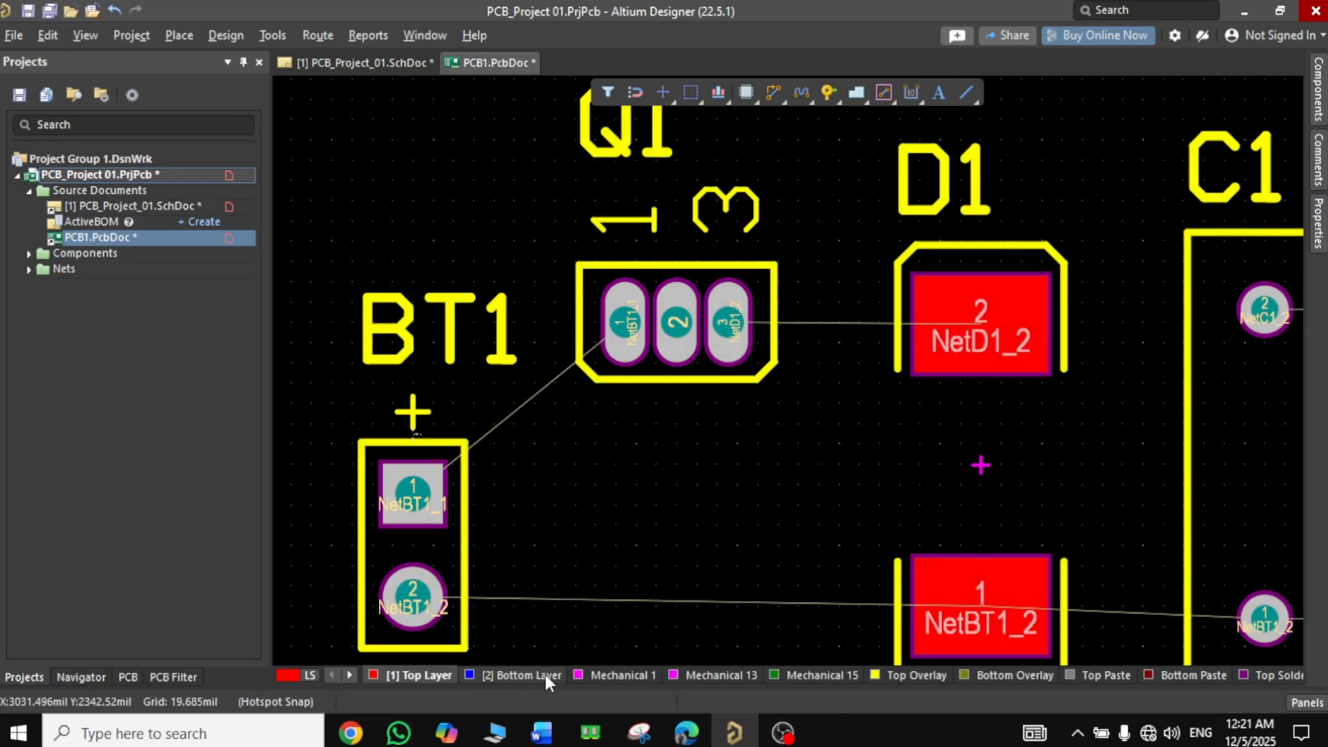
Route BT1 pad 1 to Q1 pad 1 on the Bottom Layer with interactive routing
click(511, 675)
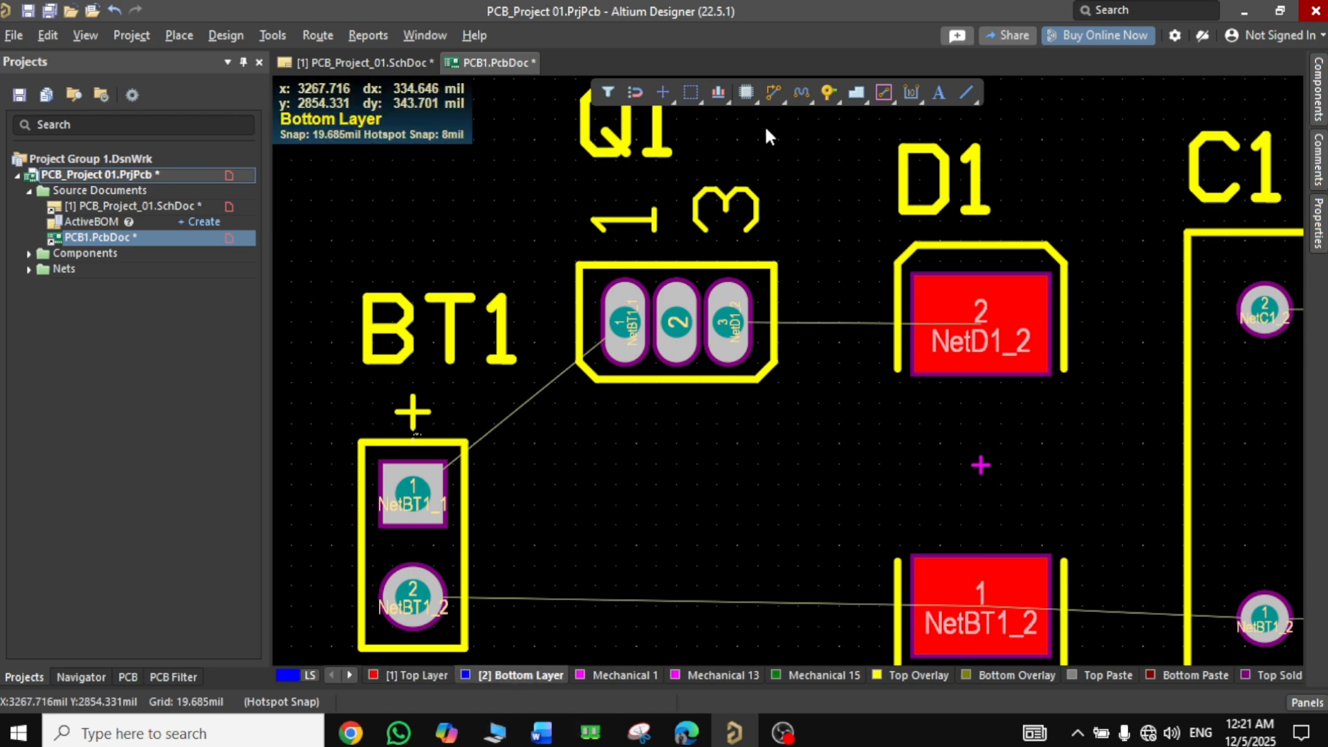
click(769, 96)
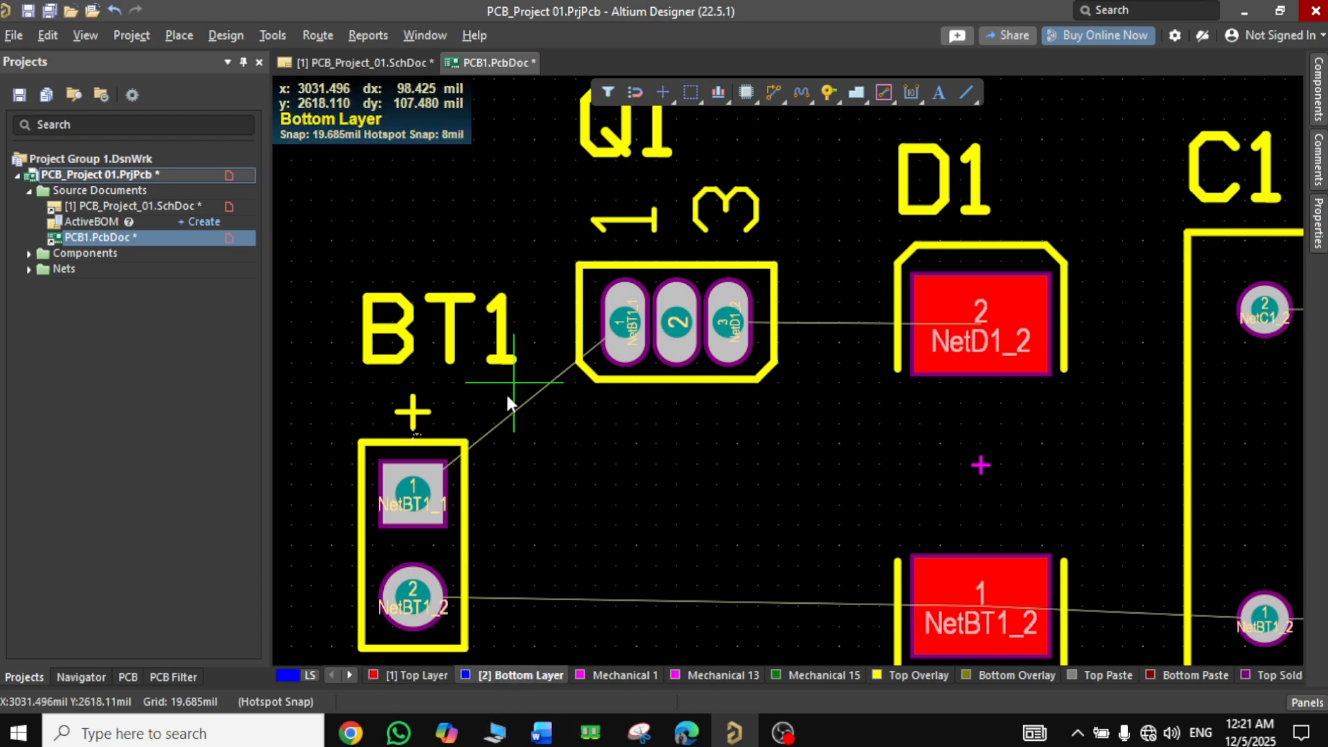
click(412, 498)
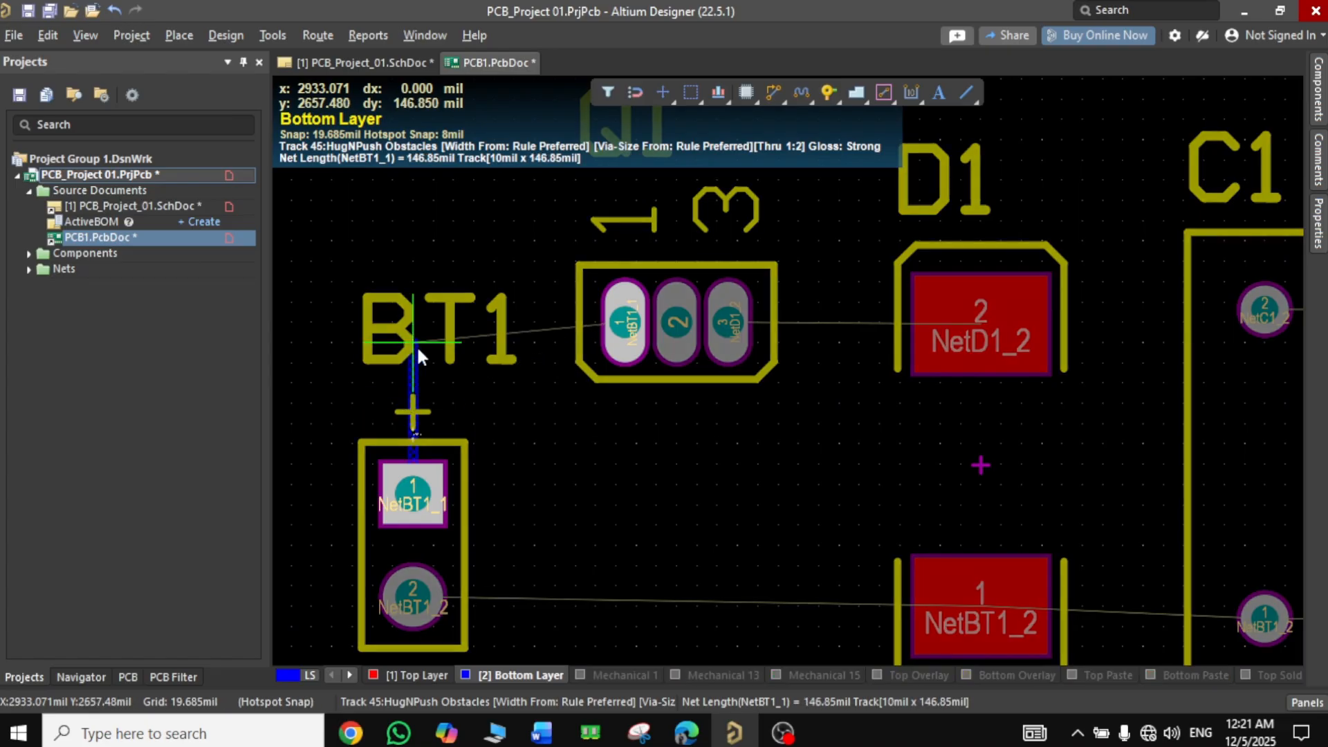
click(495, 325)
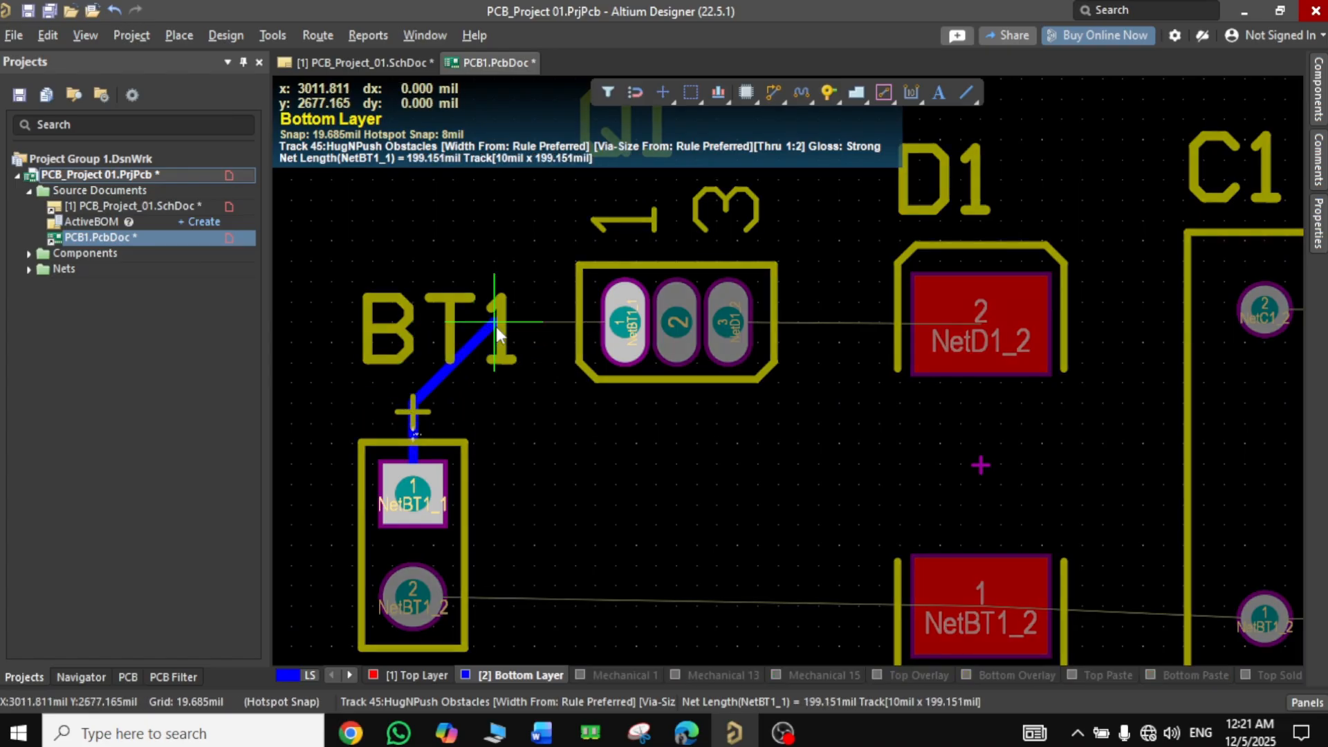
click(630, 323)
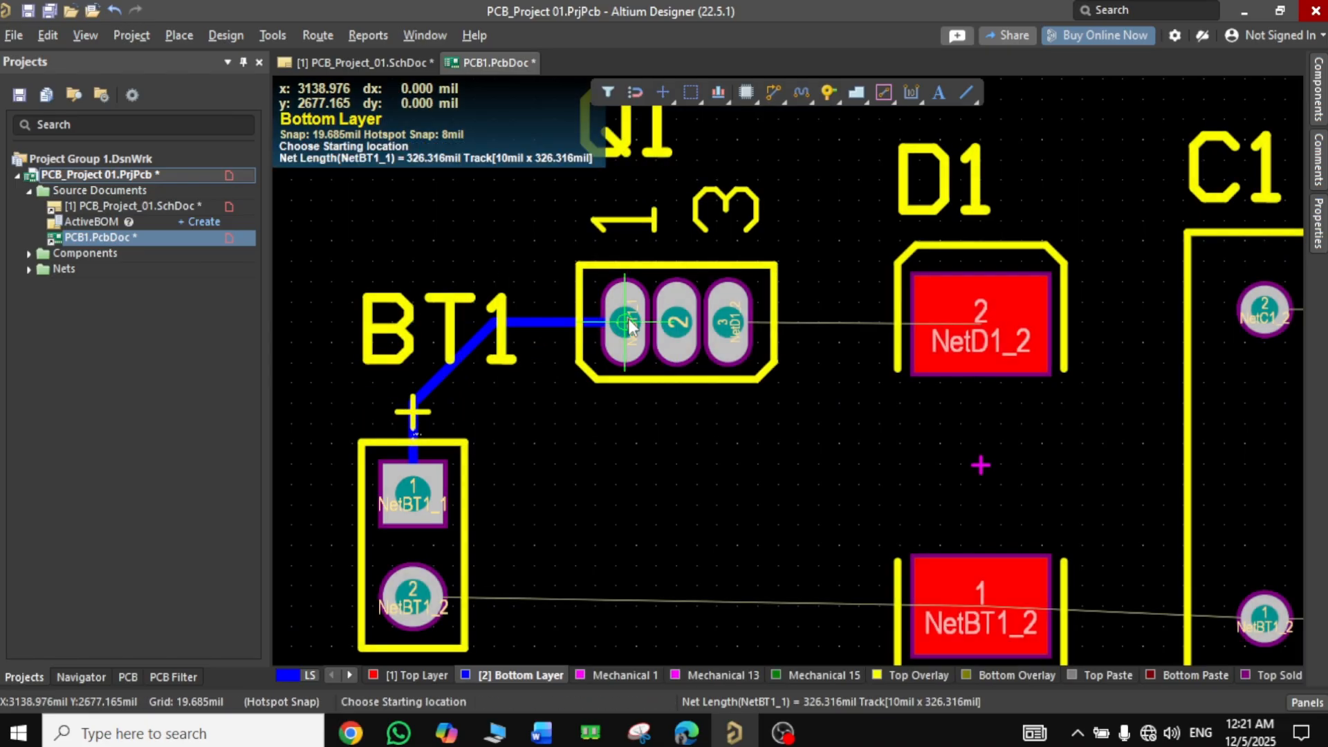
Route Q1 pad 3 to D1 pad 2 and BT1 pad 2 to D1 pad 1 on the Bottom Layer
click(732, 332)
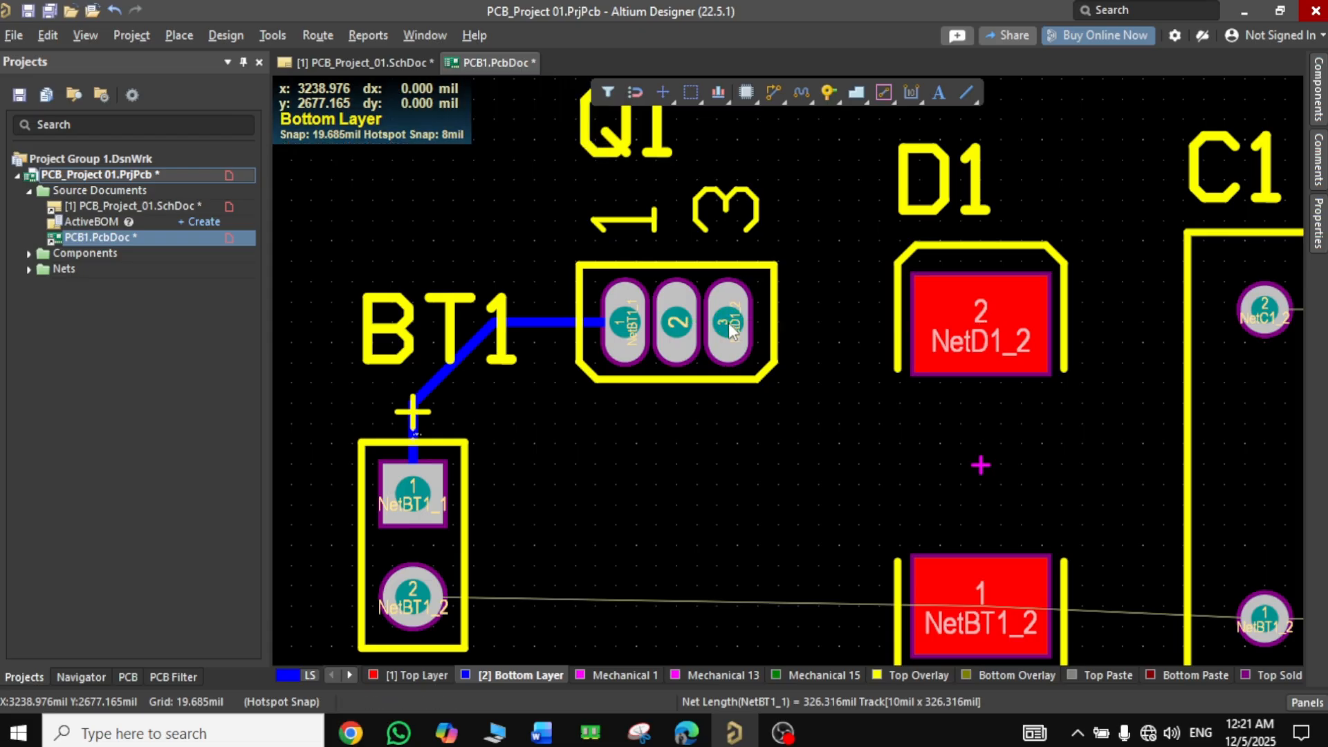
click(981, 325)
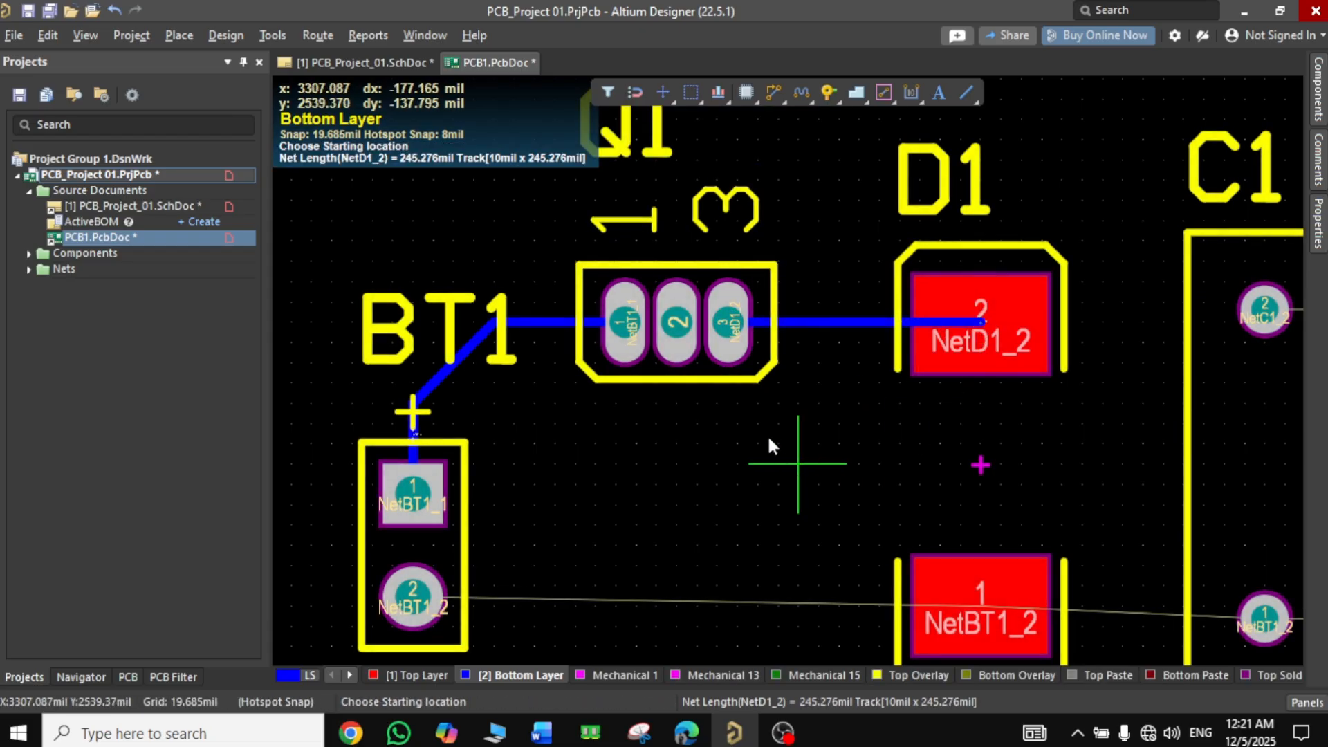
right_drag(766, 434, 731, 380)
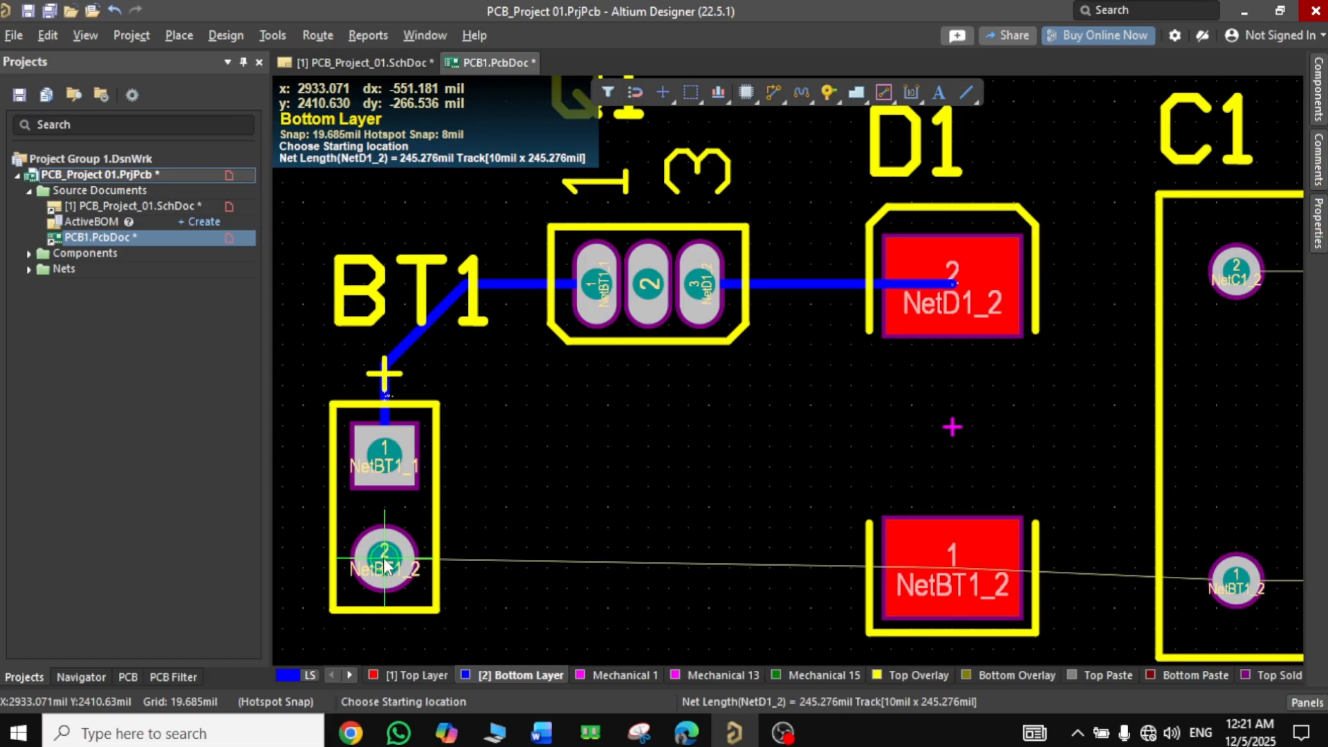
click(386, 557)
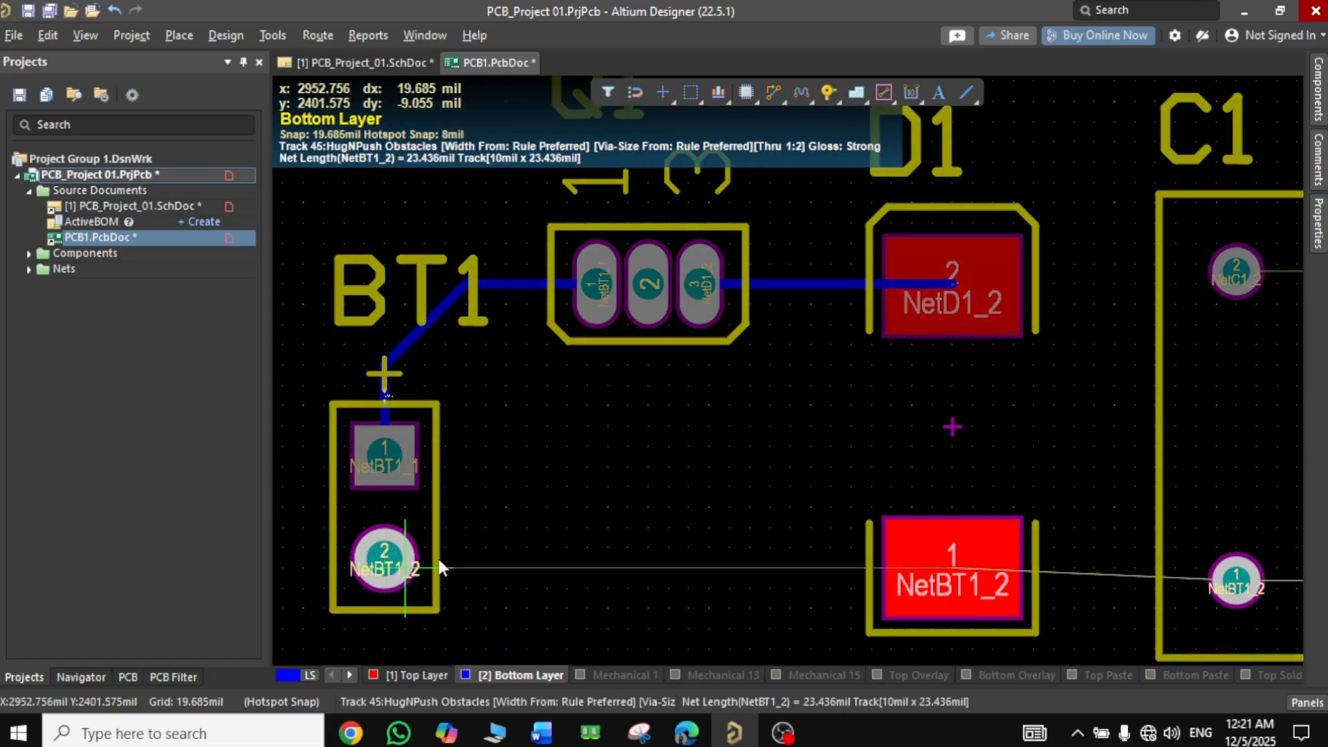
click(952, 569)
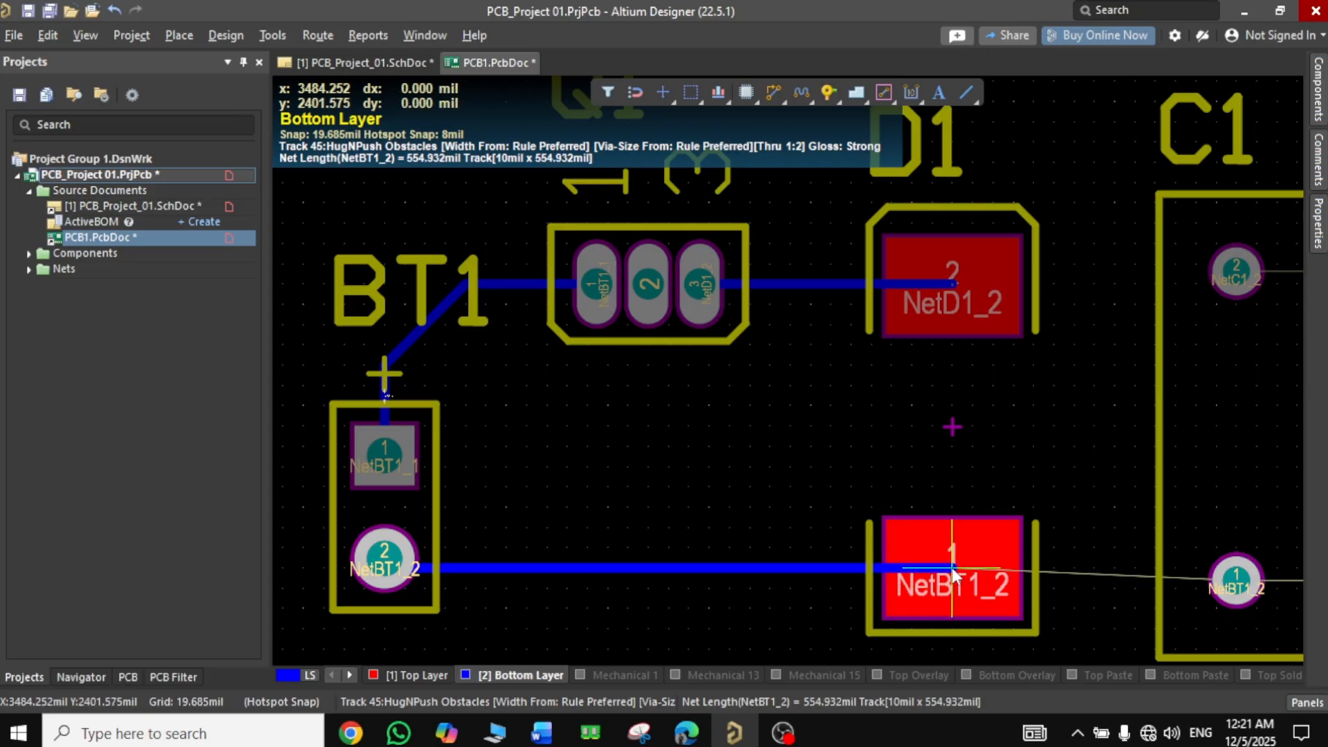
right_click(953, 570)
Route C1 pad 2 to R1 pad 2 on the Bottom Layer
right_drag(1035, 417, 848, 418)
right_drag(732, 422, 599, 415)
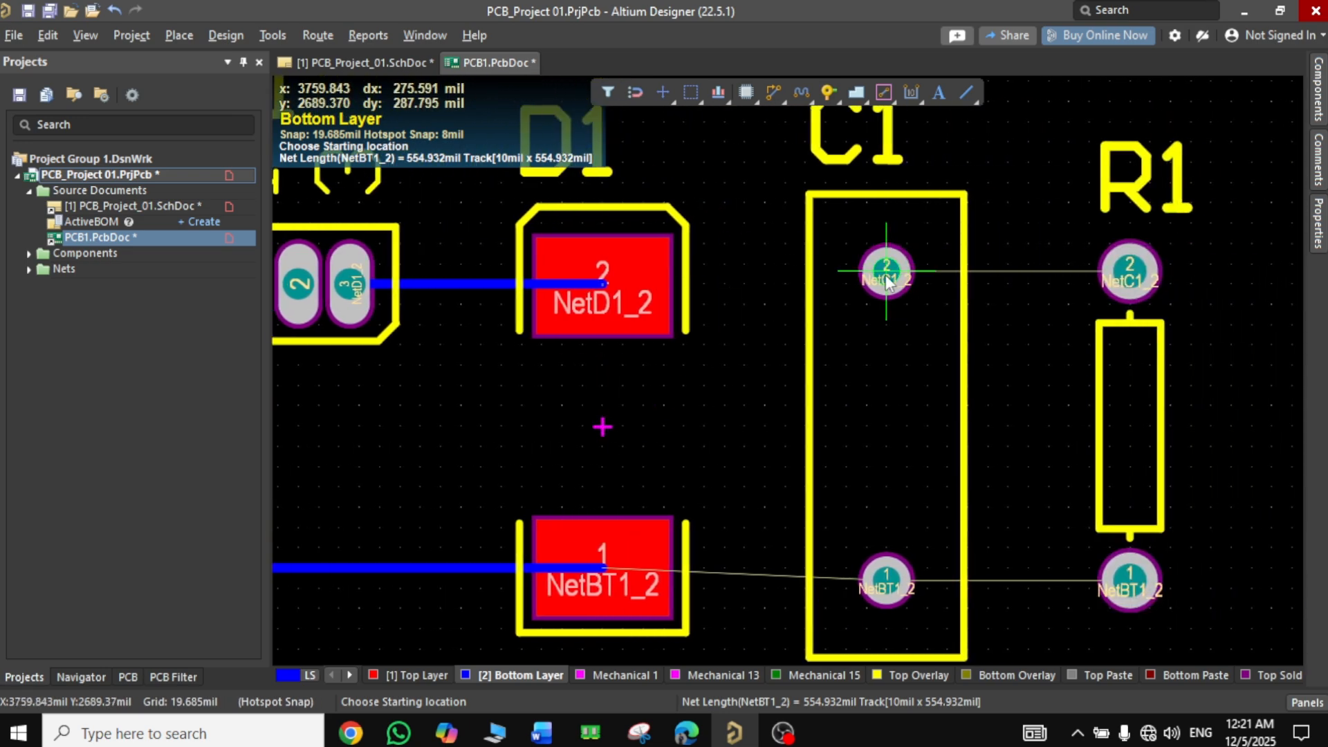
click(888, 281)
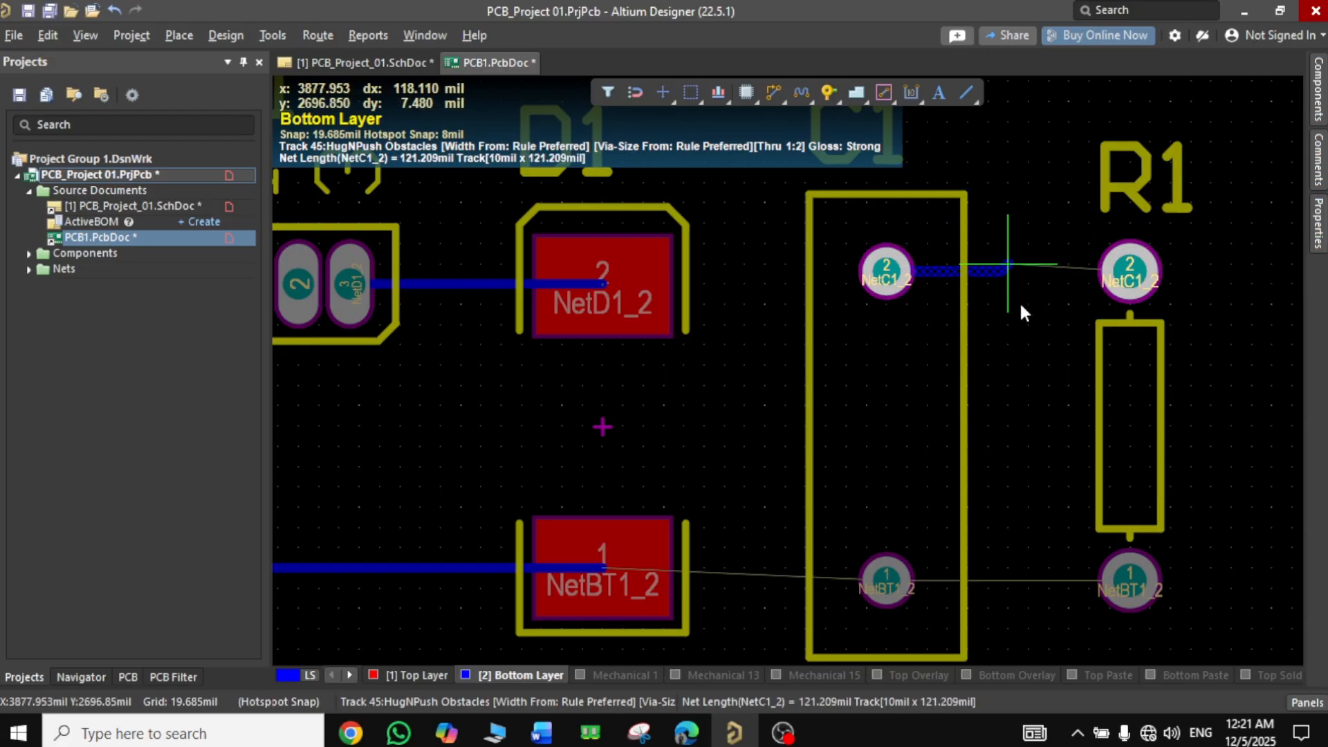
click(1132, 280)
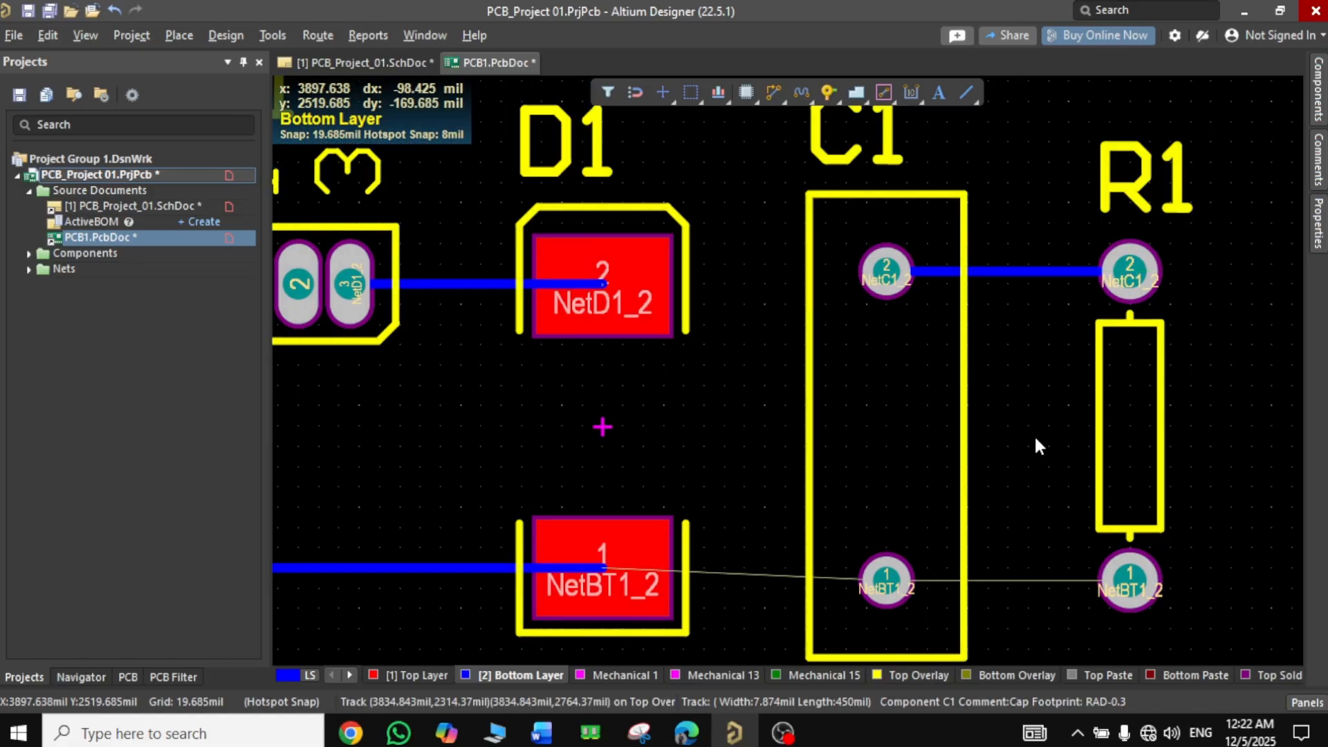
Route C1 pad 1 to R1 pad 1 and to D1 pad 1 on the Bottom Layer
right_drag(1035, 444, 956, 345)
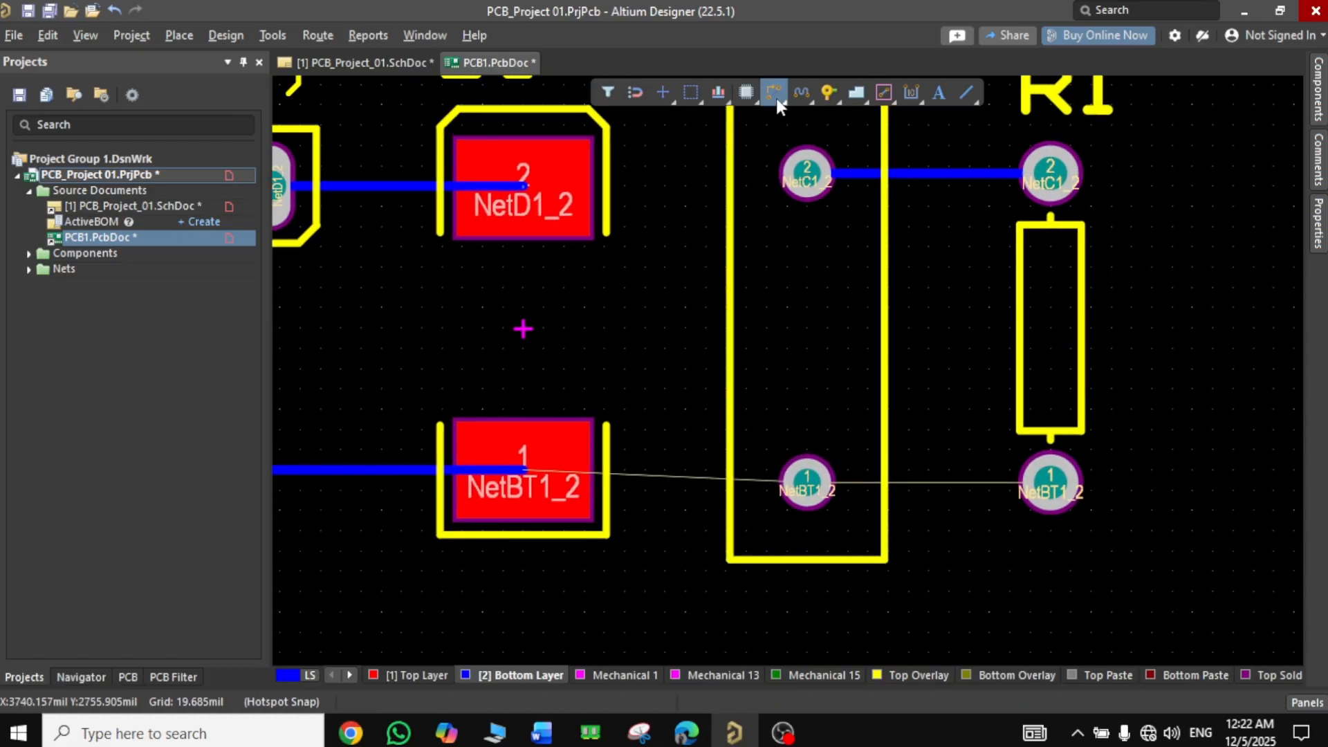
click(807, 482)
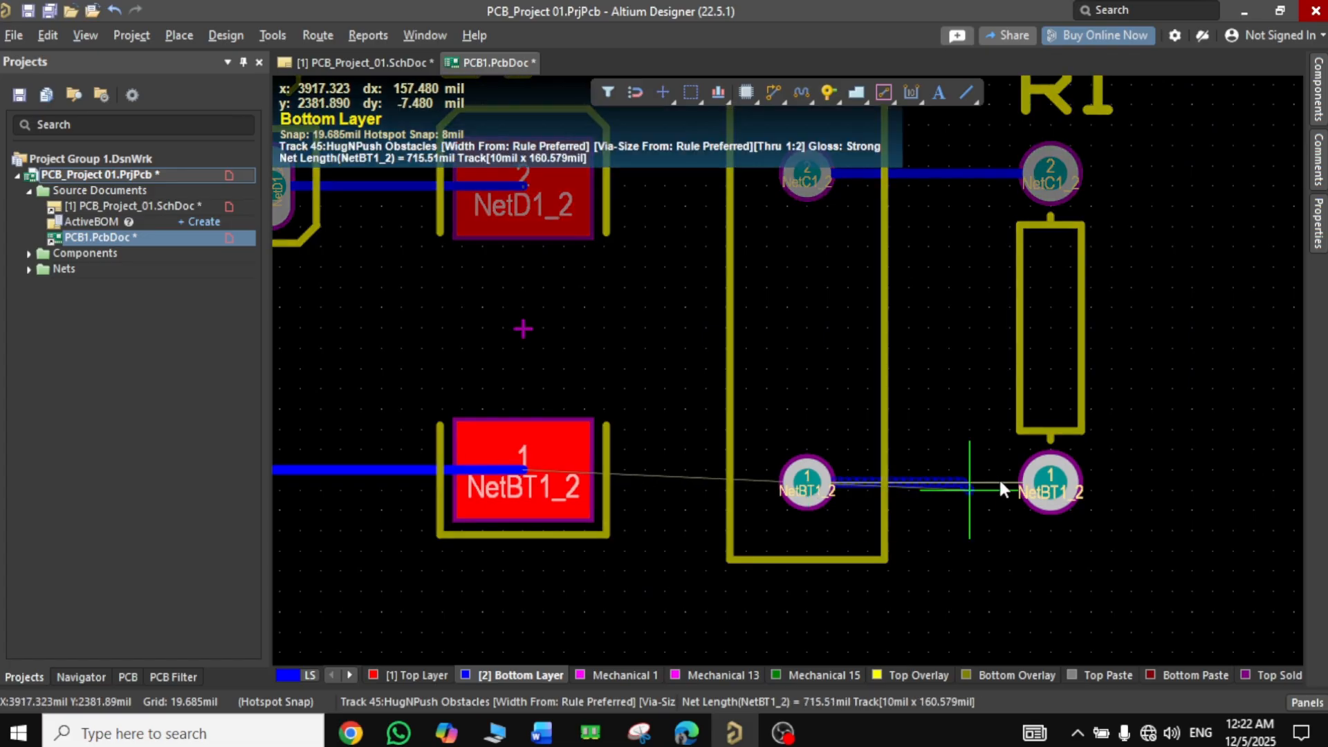
click(1058, 484)
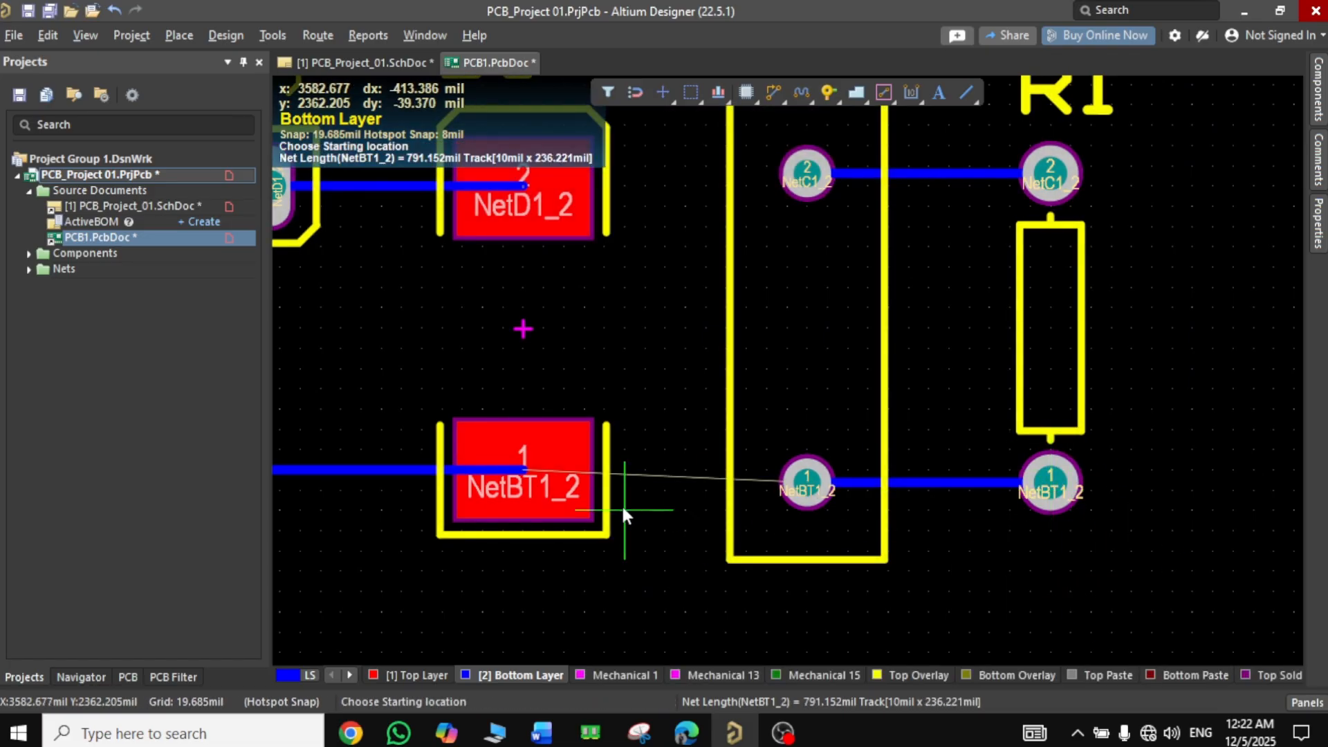
click(524, 476)
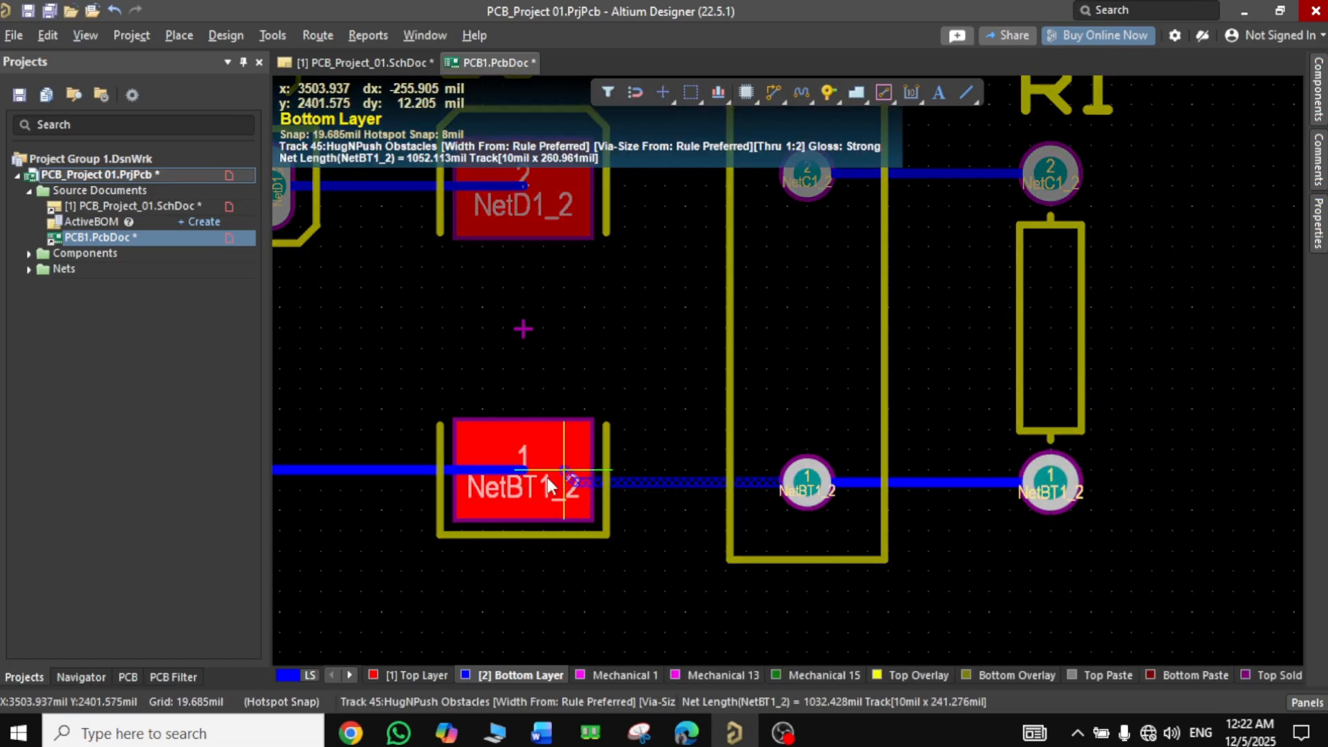
click(523, 474)
mouse_move(748, 399)
right_down()
mouse_move(806, 417)
mouse_move(899, 477)
right_up()
ctrl+scroll(761, 426, down, 3)
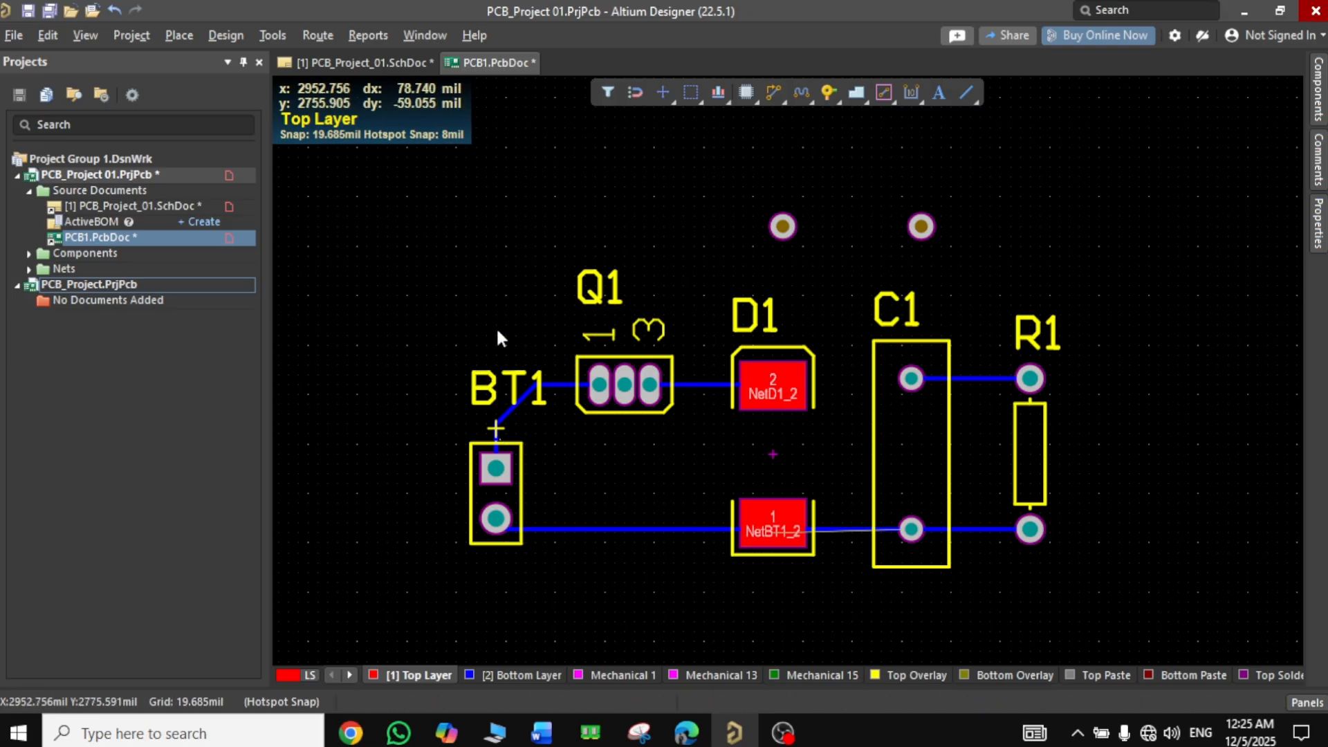
Delete all the manually routed tracks between BT1, Q1, D1, C1 and R1
right_drag(479, 302, 507, 288)
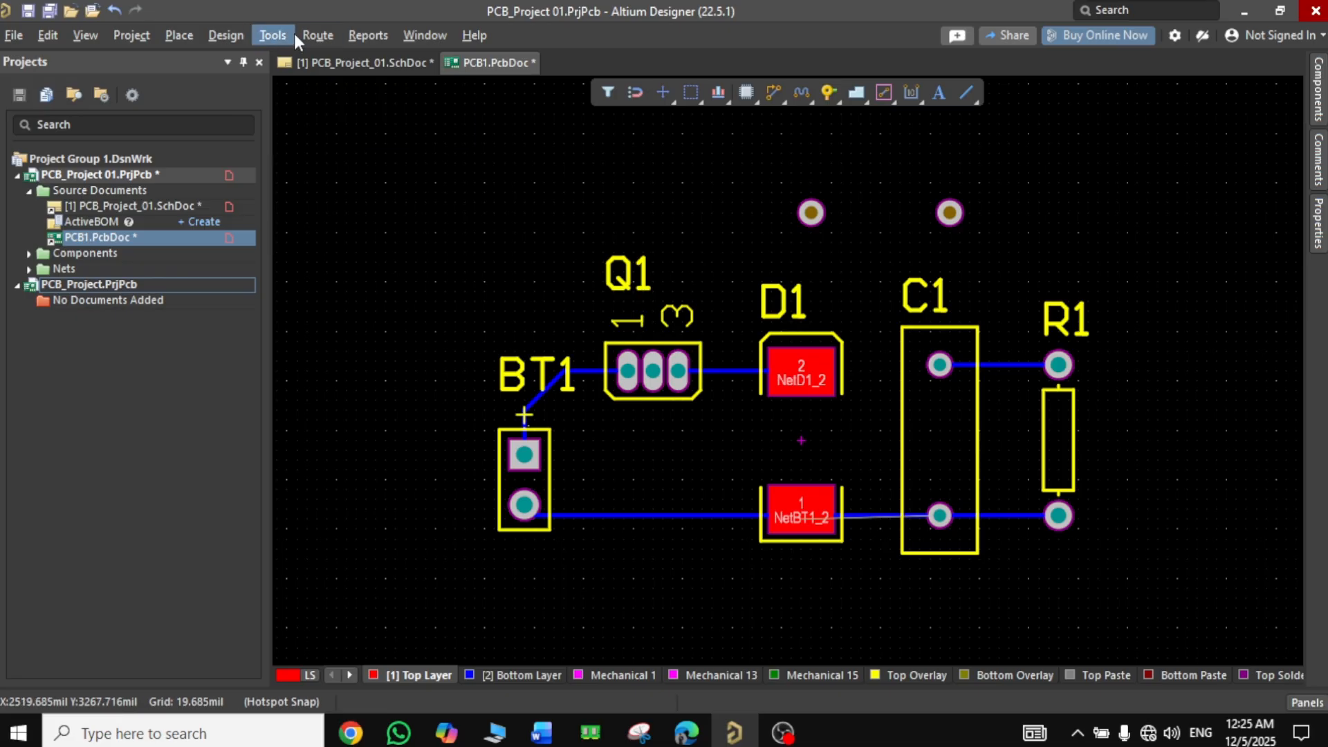
click(545, 388)
key(Delete)
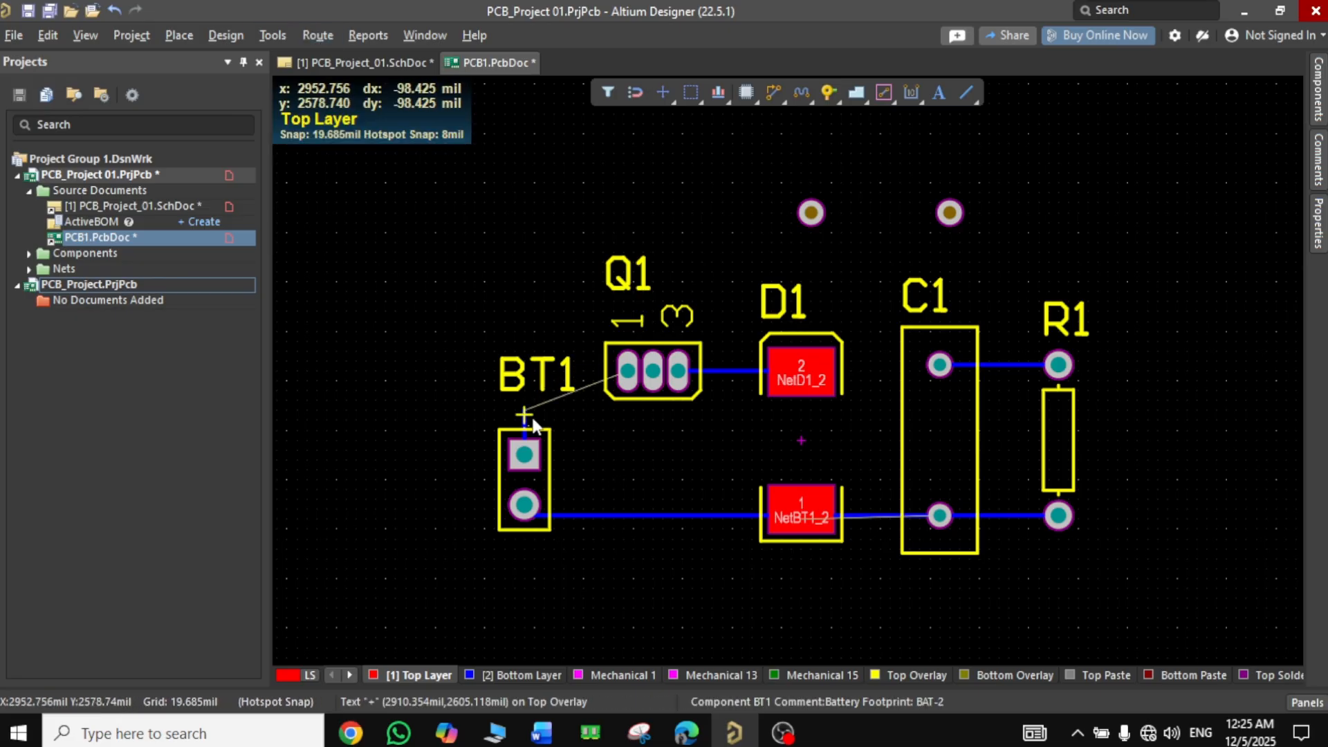
click(732, 372)
key(Delete)
click(704, 515)
key(Delete)
click(997, 514)
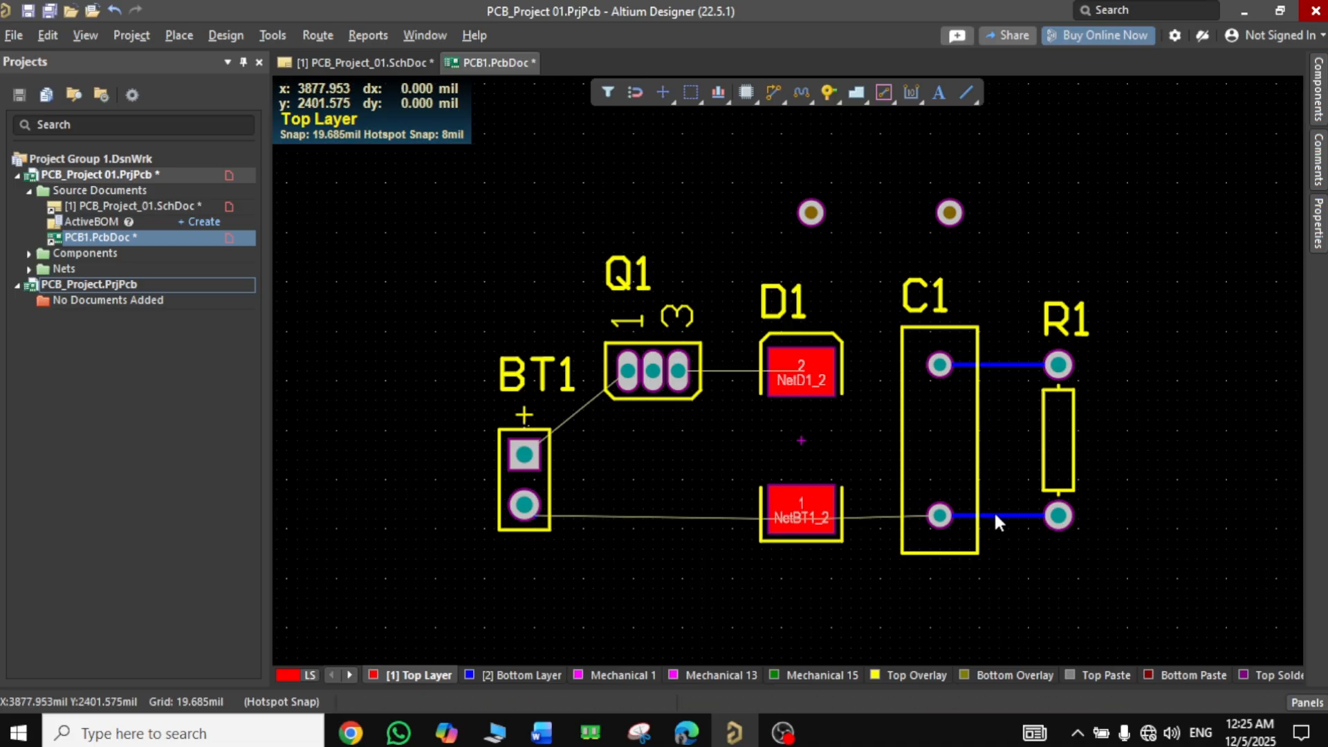
key(Delete)
click(990, 365)
key(Delete)
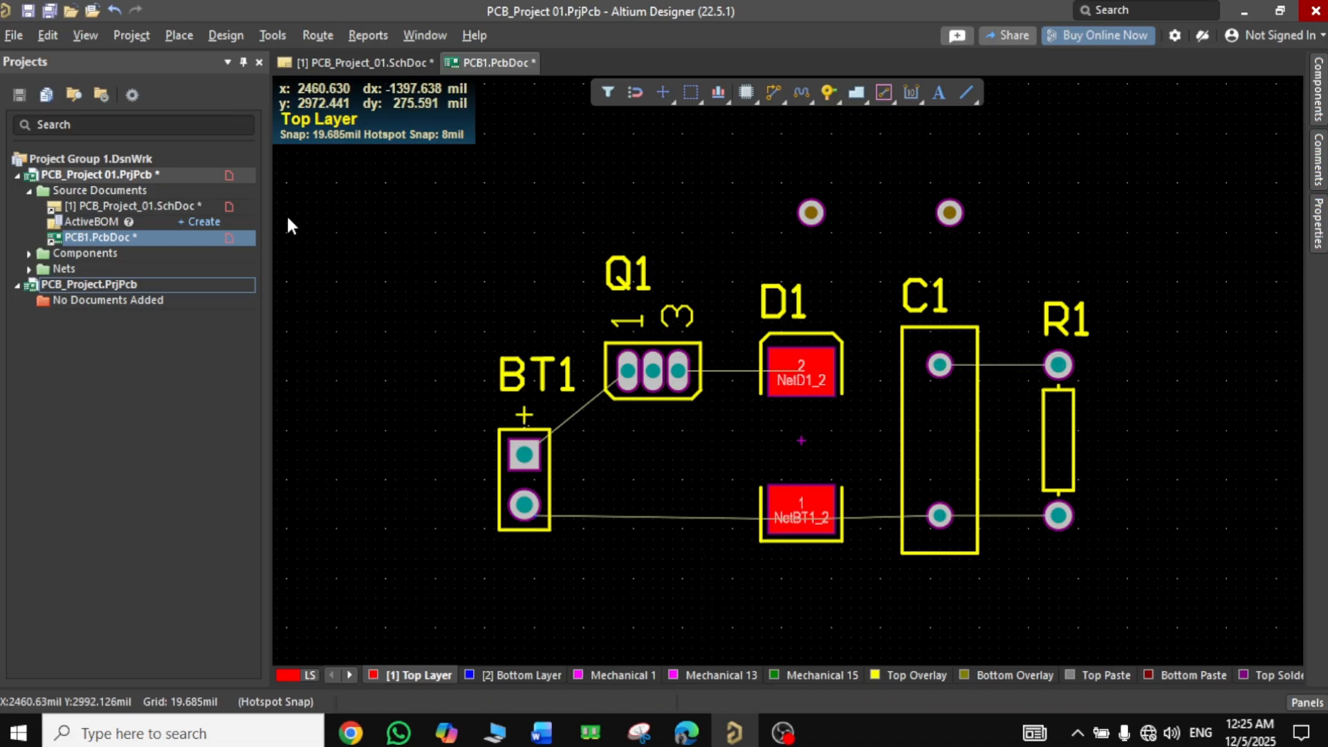
Autoroute the whole board with the Default 2 Layer Board strategy and close the routing messages
click(323, 38)
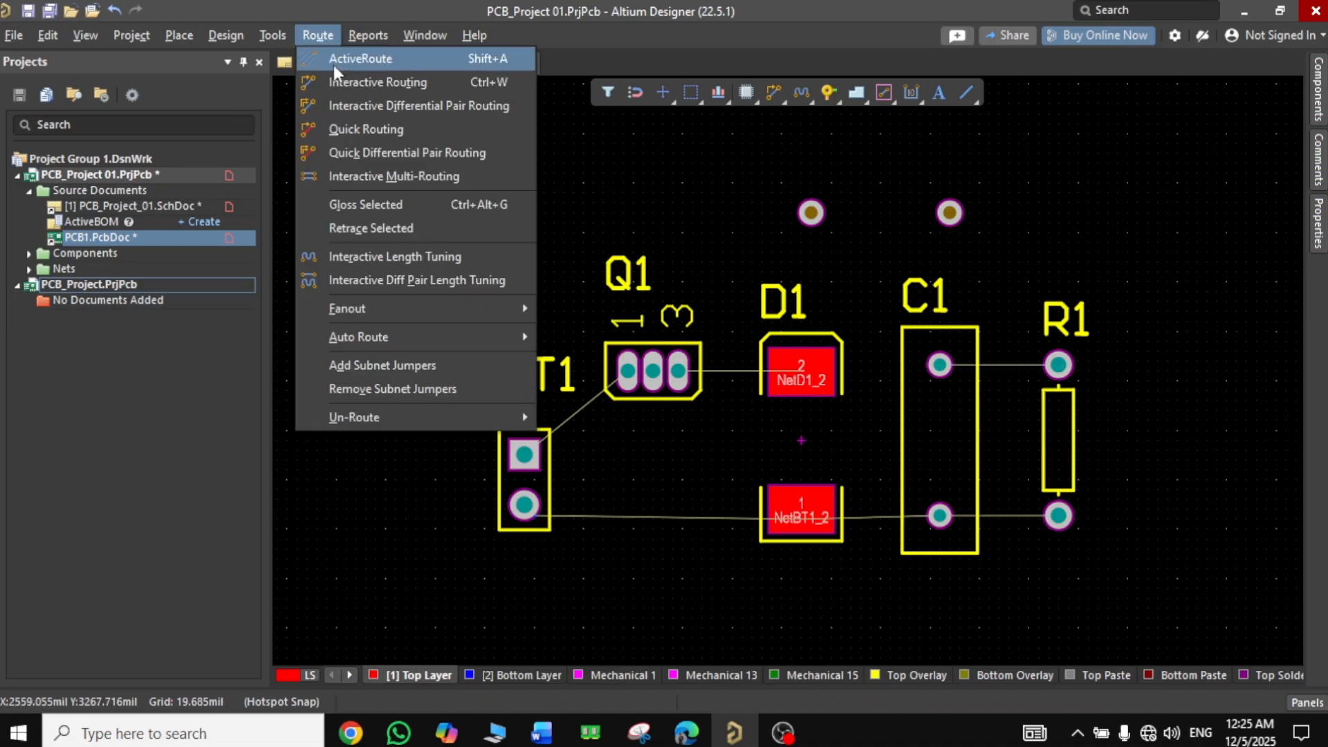
mouse_move(361, 337)
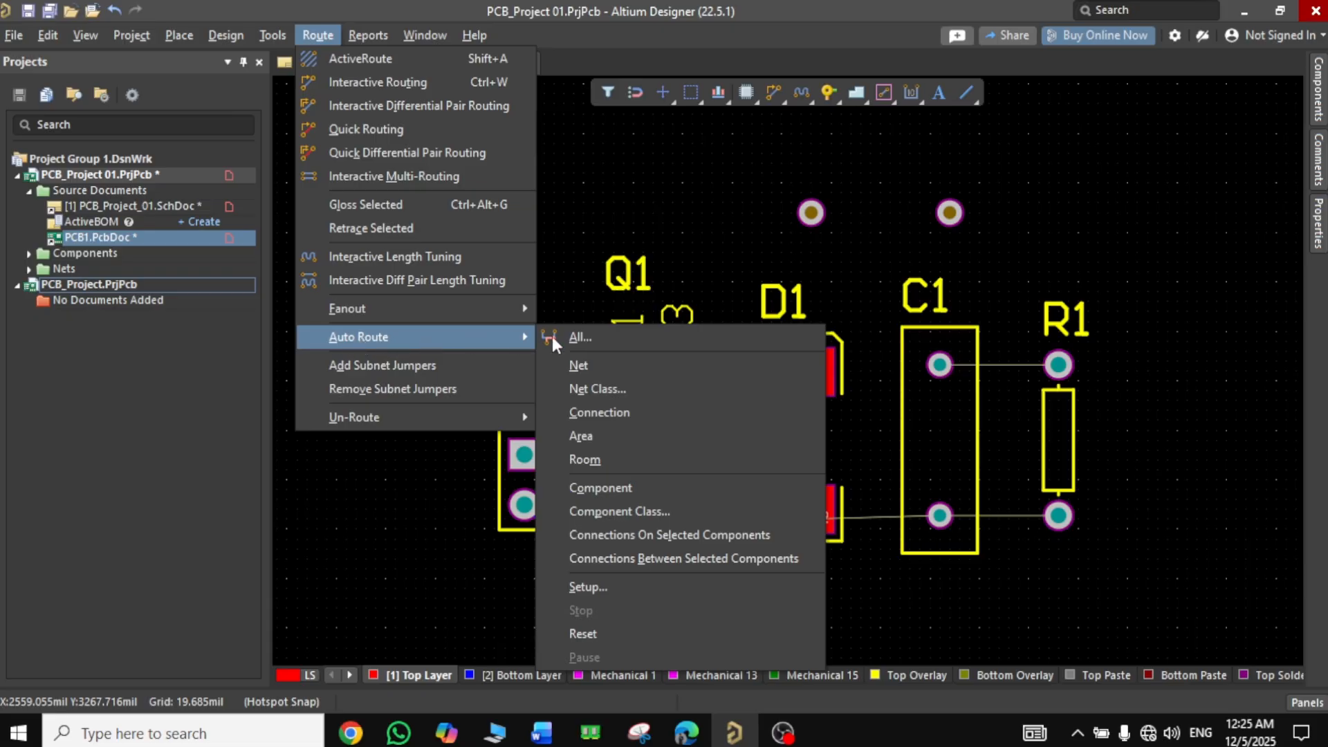
click(589, 336)
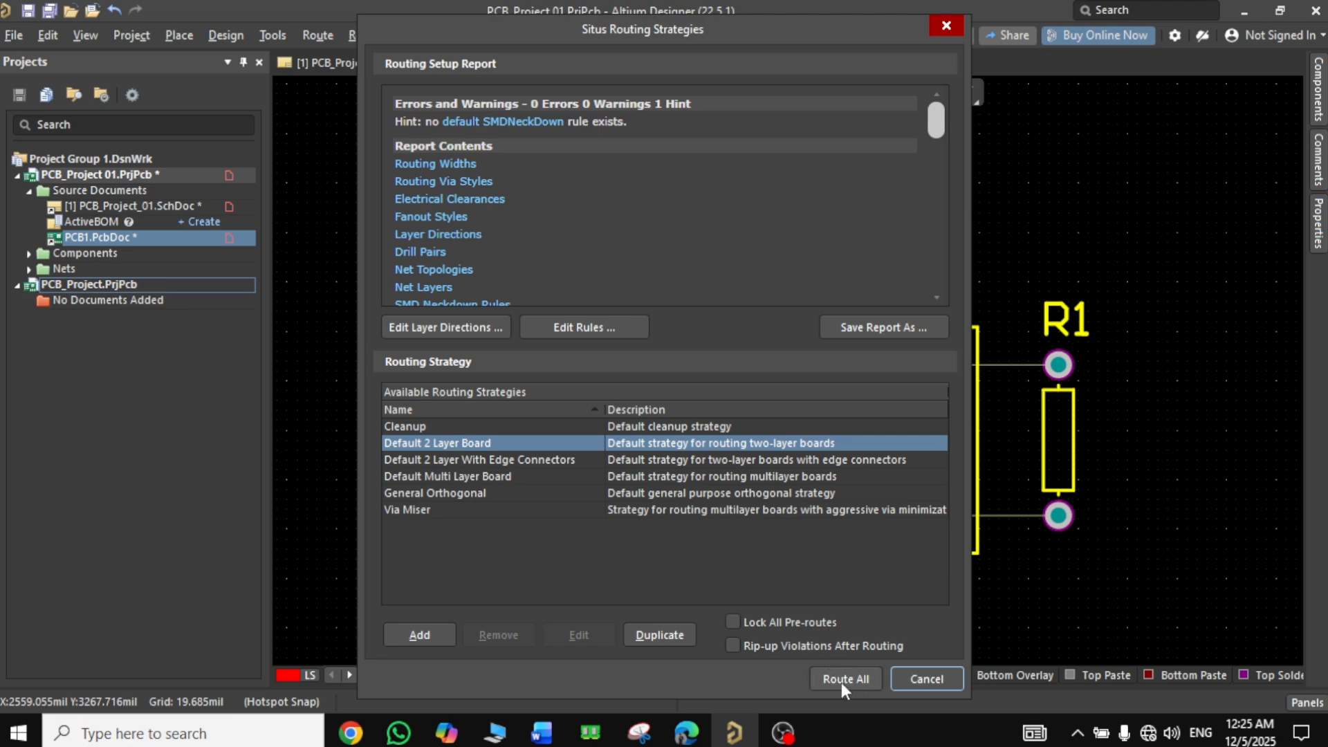
click(842, 681)
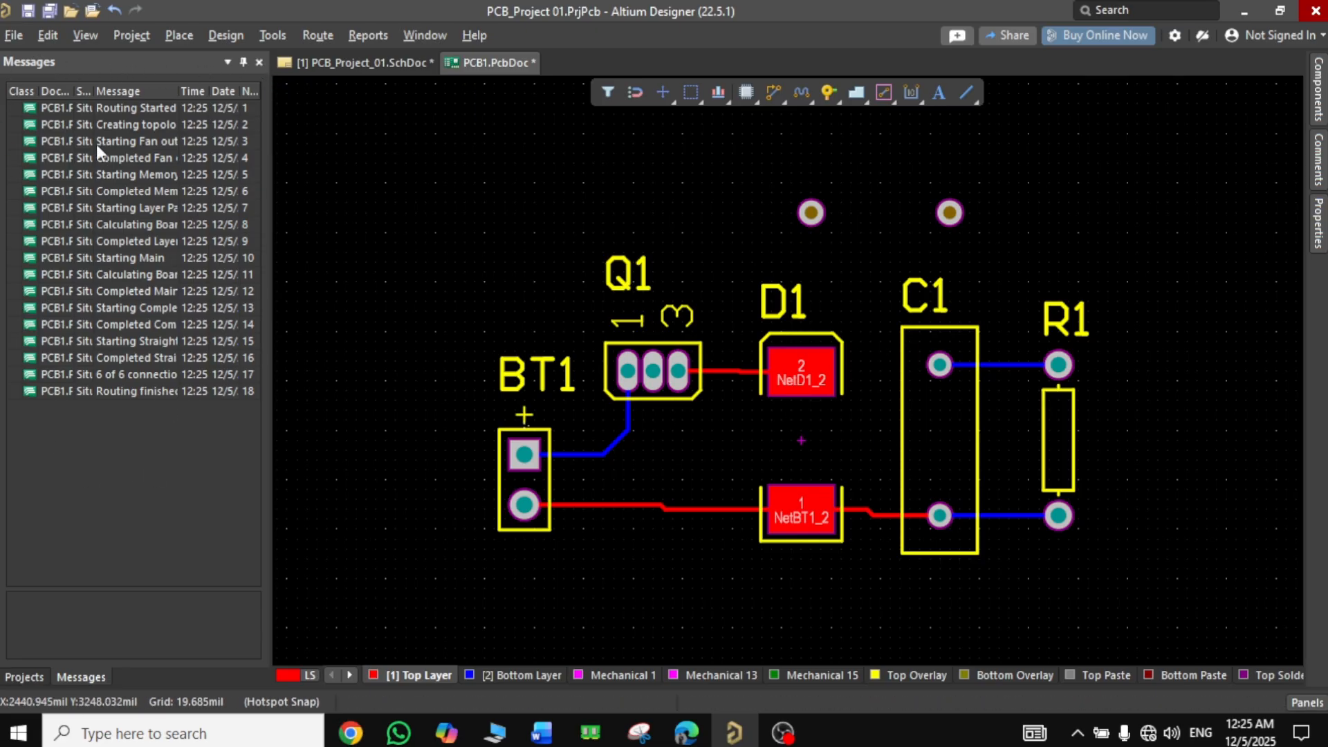
click(259, 62)
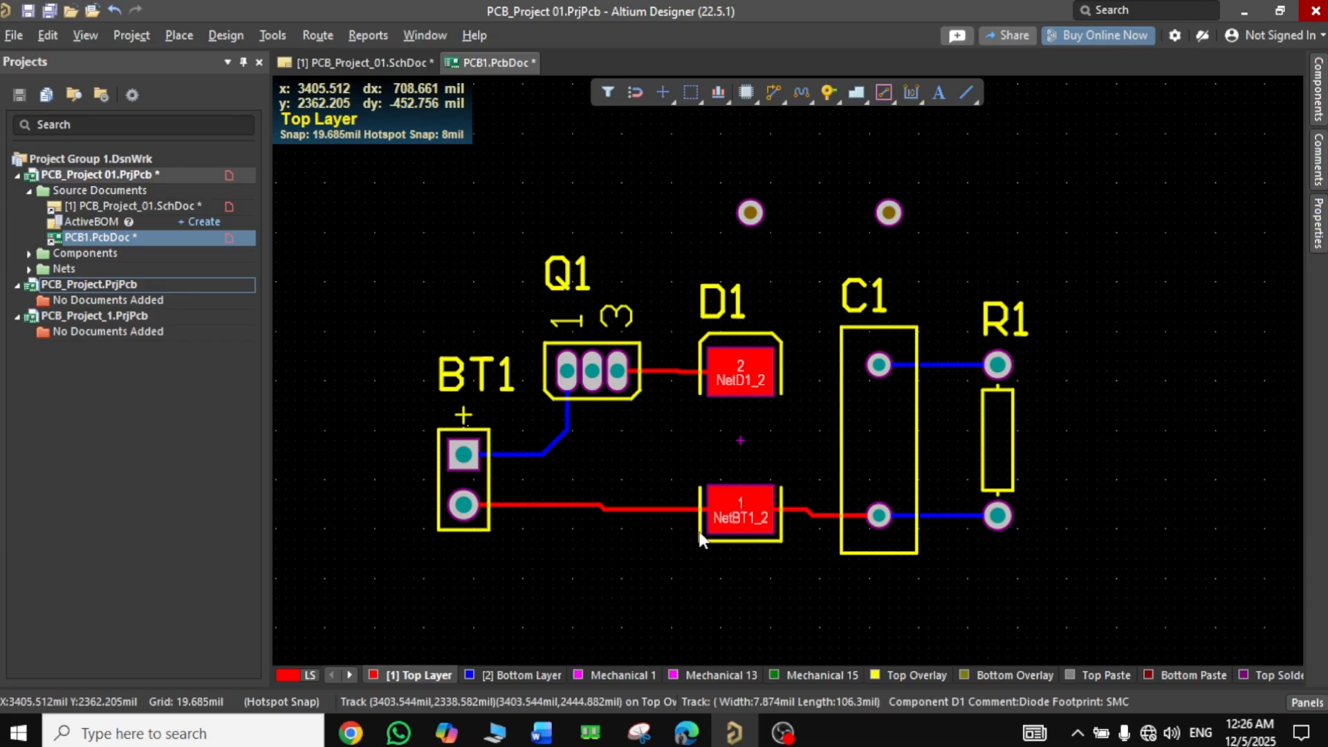
Change both track segments between Q1 pad 3 and D1 pad 2 to the Bottom Layer
ctrl+scroll(646, 508, up, 1)
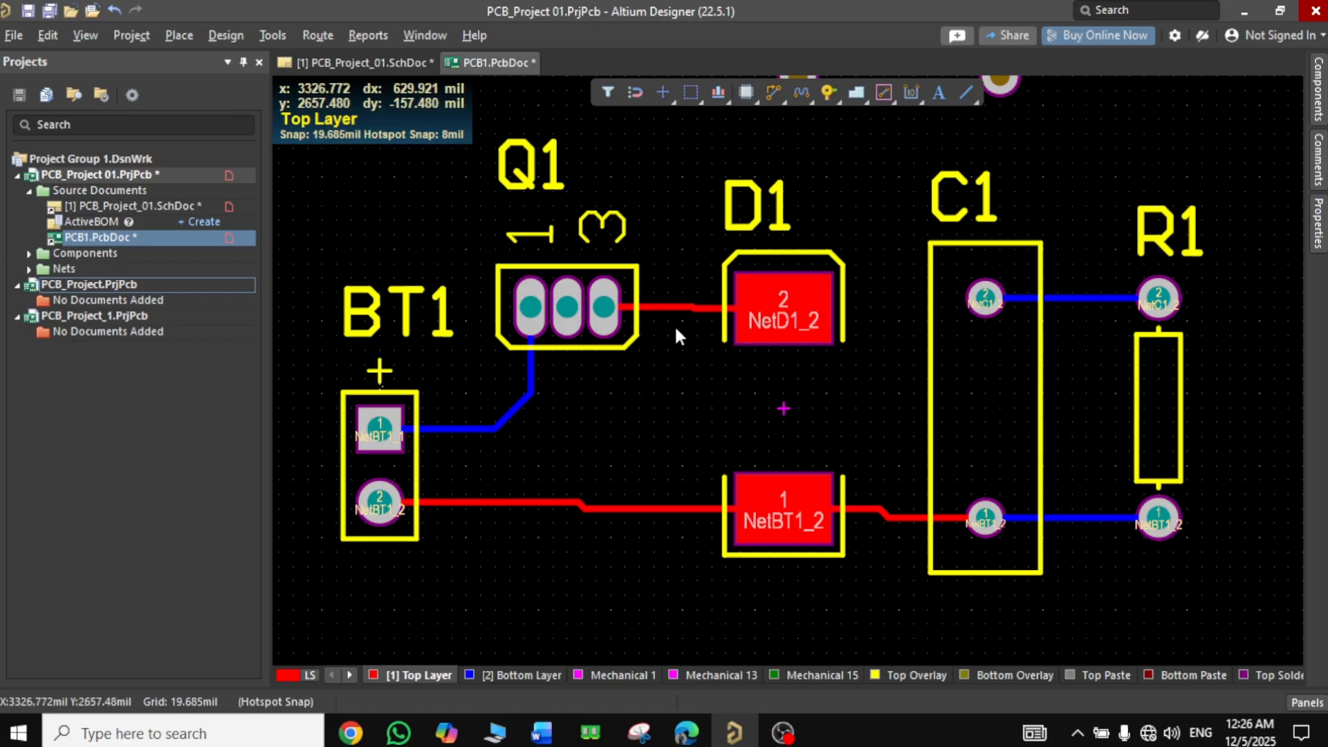
click(663, 305)
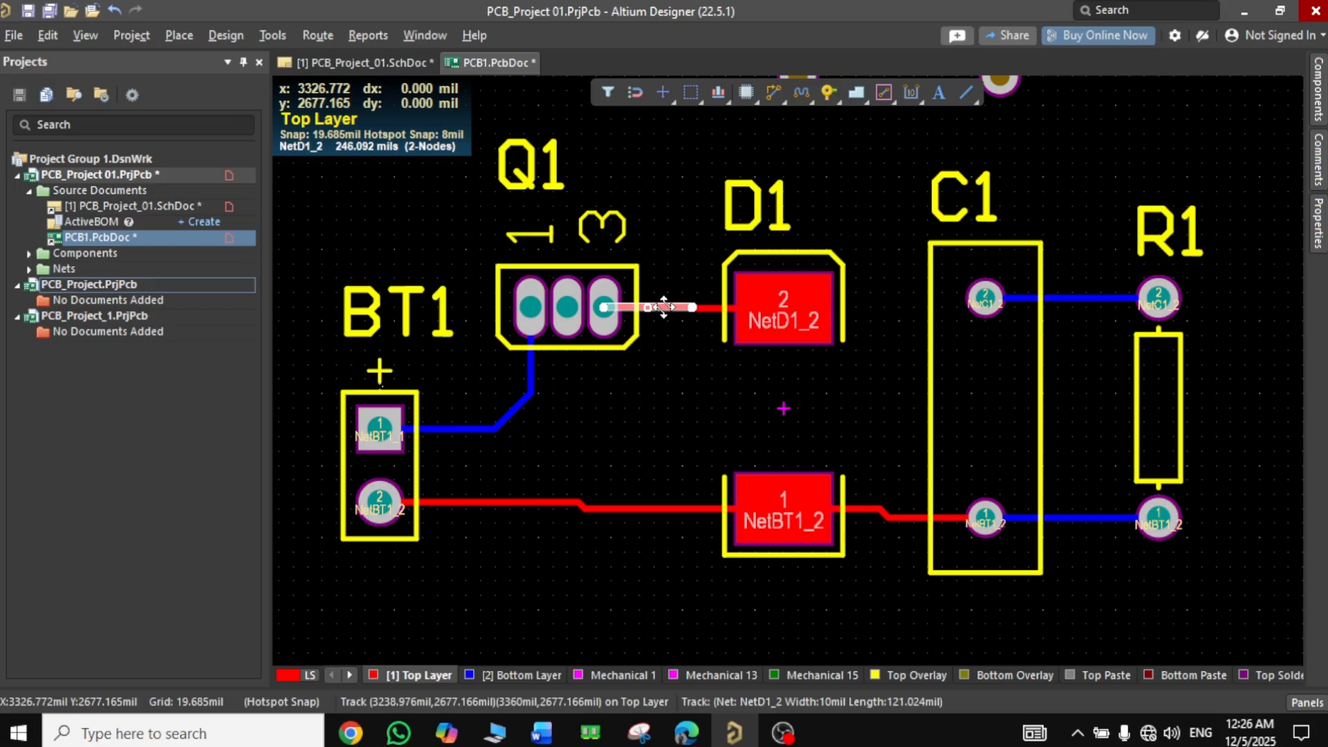
double_click(662, 305)
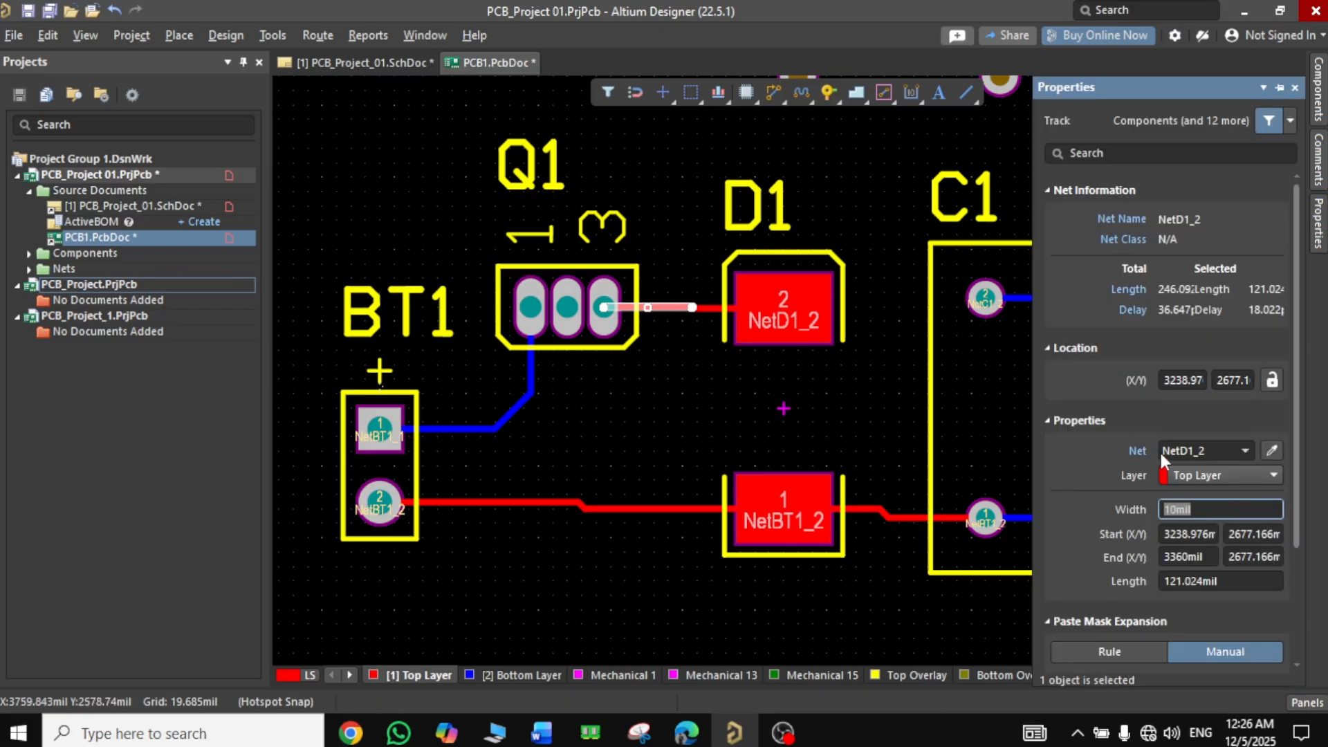
click(1213, 473)
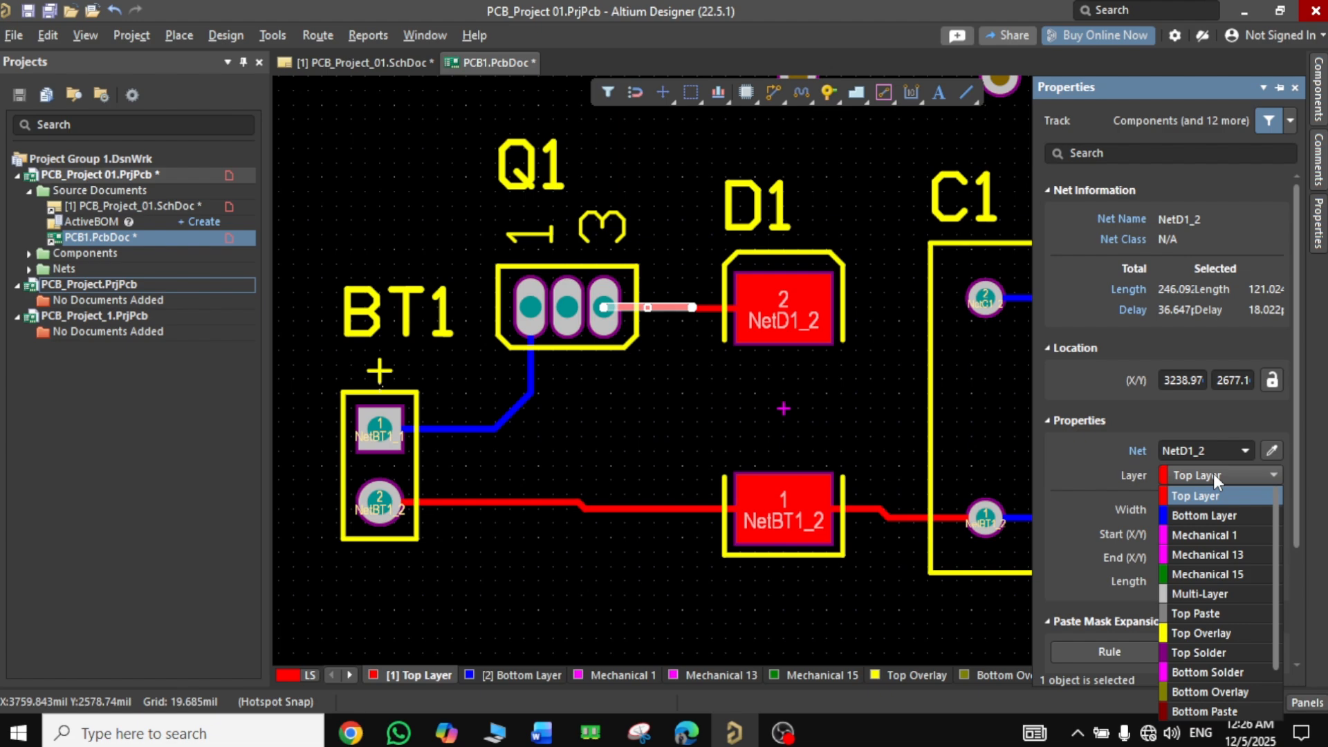
click(1196, 513)
click(679, 396)
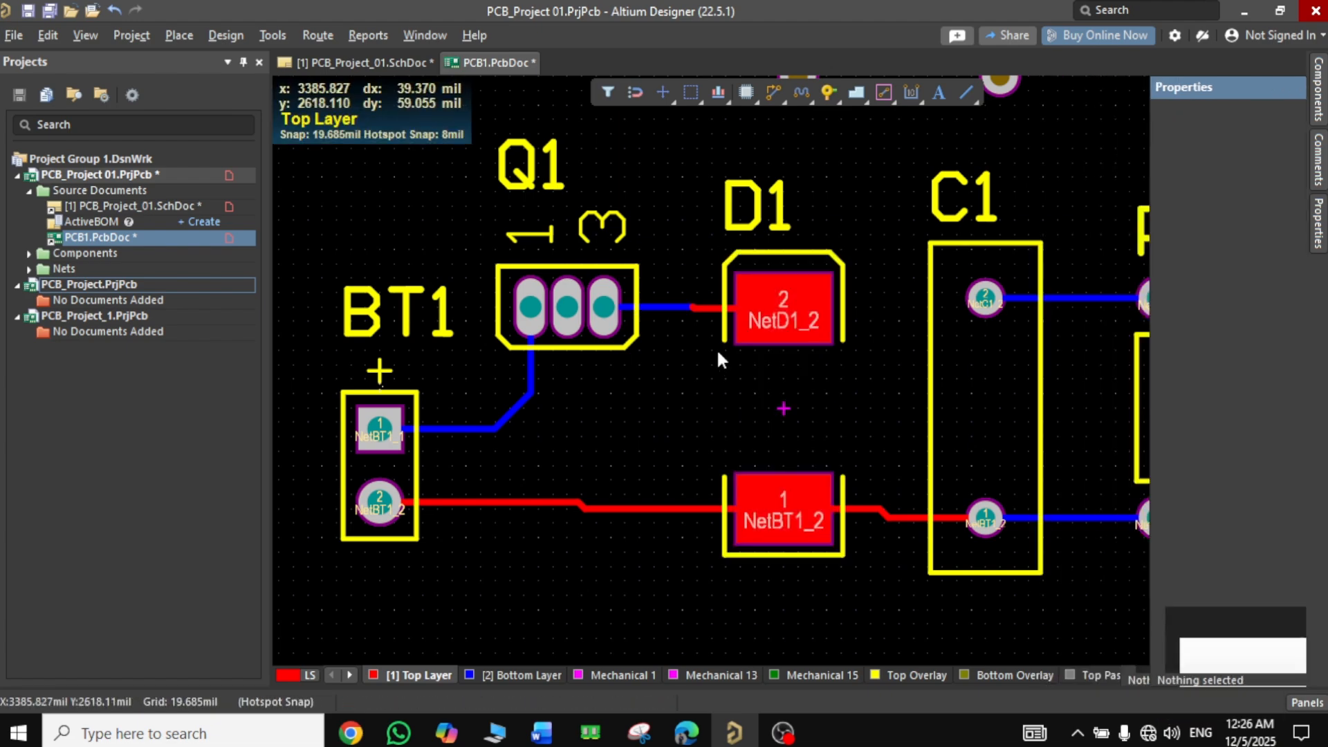
click(710, 309)
double_click(710, 308)
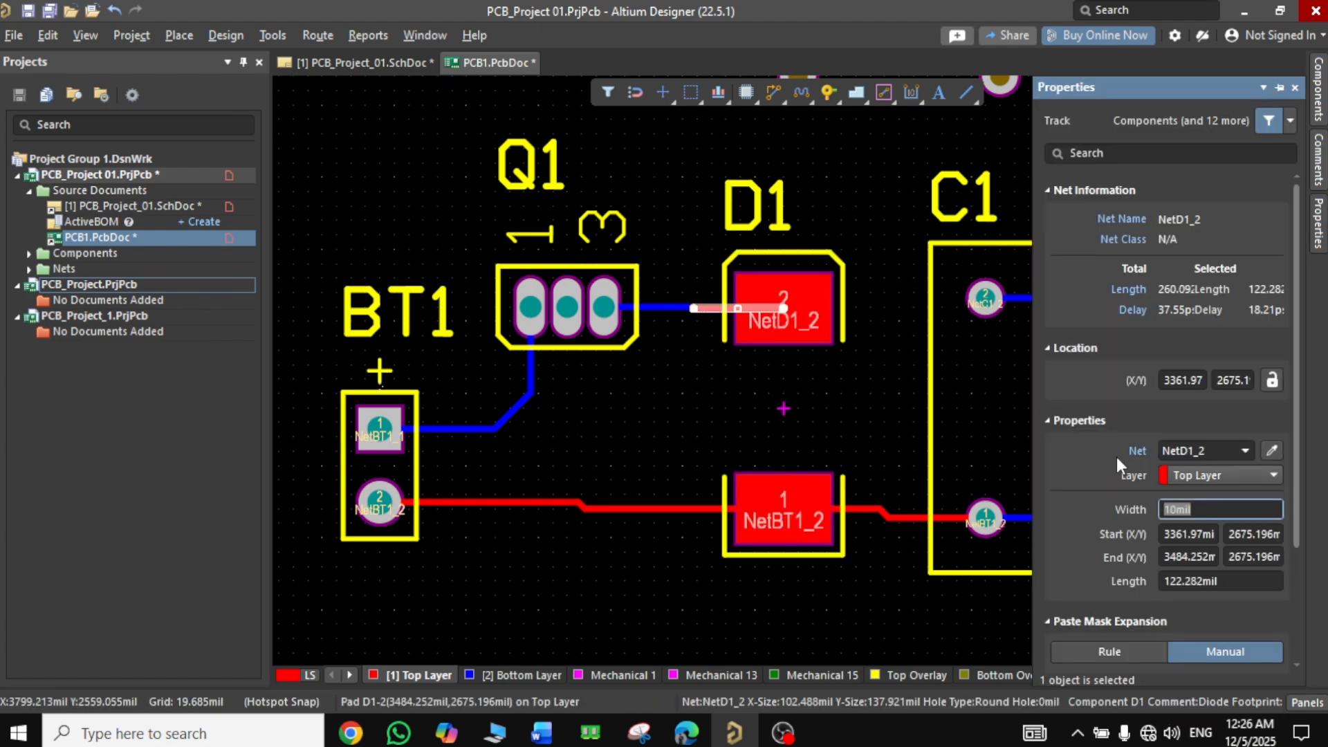
click(1194, 471)
click(1196, 514)
Change the track segment leaving BT1 pad 2 and the short diagonal segment after it to the Bottom Layer
click(530, 502)
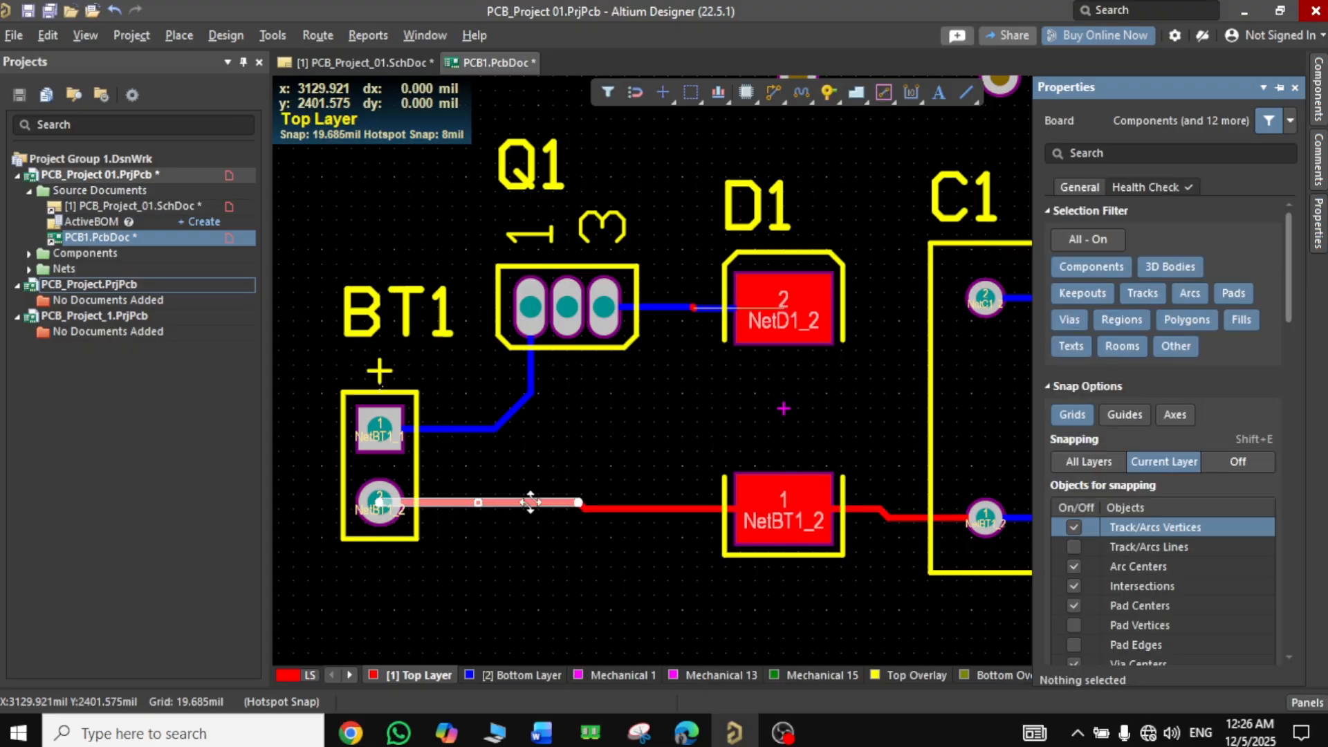
click(1207, 475)
click(1195, 516)
click(620, 470)
ctrl+scroll(603, 487, up, 5)
double_click(537, 529)
click(1217, 475)
click(1201, 516)
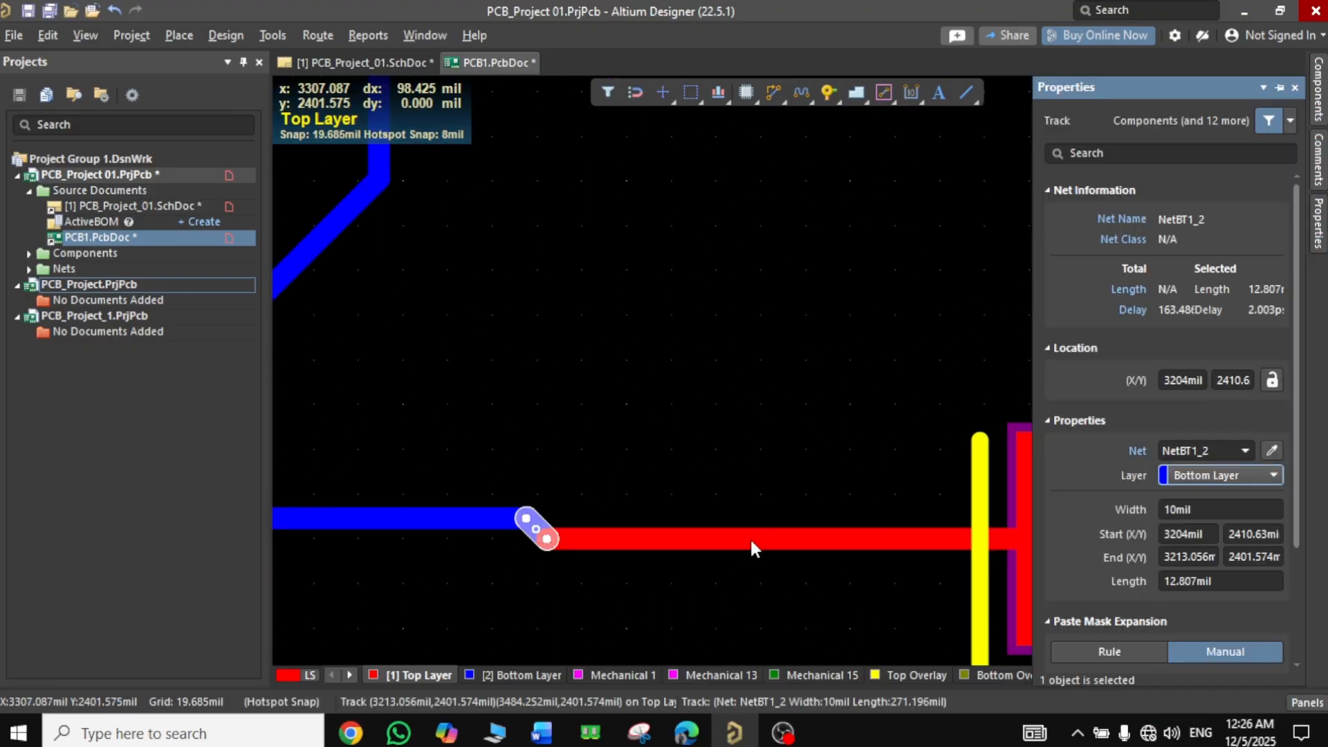
Change the horizontal NetBT1_2 track segment entering D1 pad 1 to the Bottom Layer
click(751, 541)
click(1211, 475)
click(1192, 514)
click(756, 359)
Change the tiny top-layer NetD1_2 track segment between Q1 pad 3 and D1 pad 2 to the Bottom Layer
ctrl+scroll(756, 359, down, 5)
ctrl+scroll(899, 179, up, 5)
ctrl+scroll(518, 397, up, 2)
double_click(531, 402)
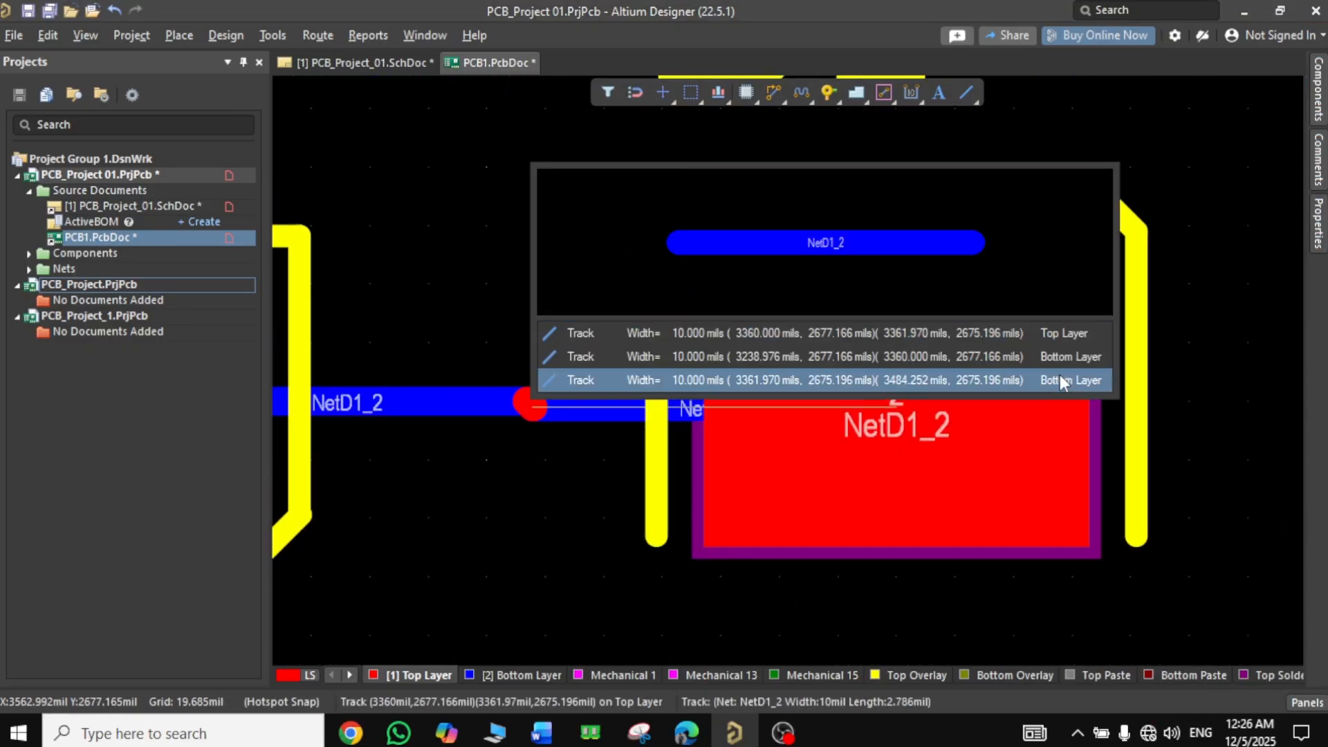
click(1065, 335)
right_click(528, 406)
click(620, 696)
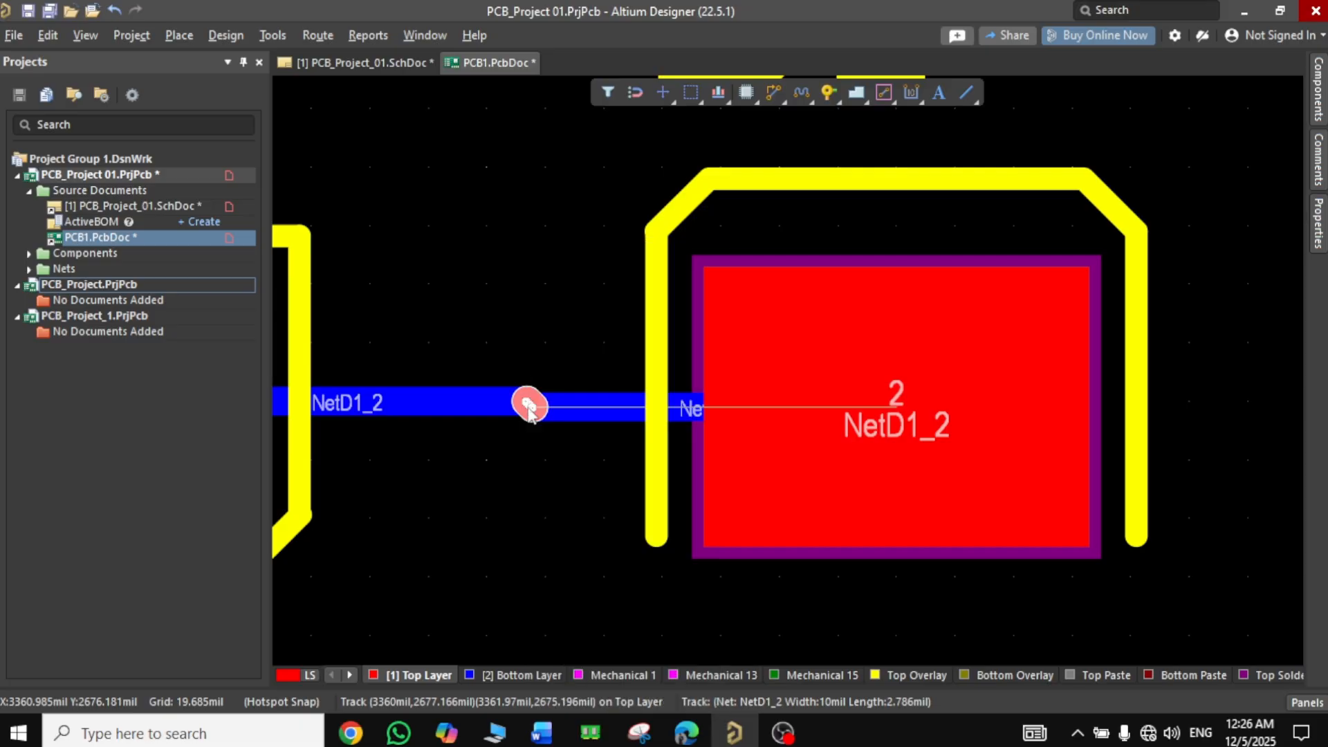
click(1173, 477)
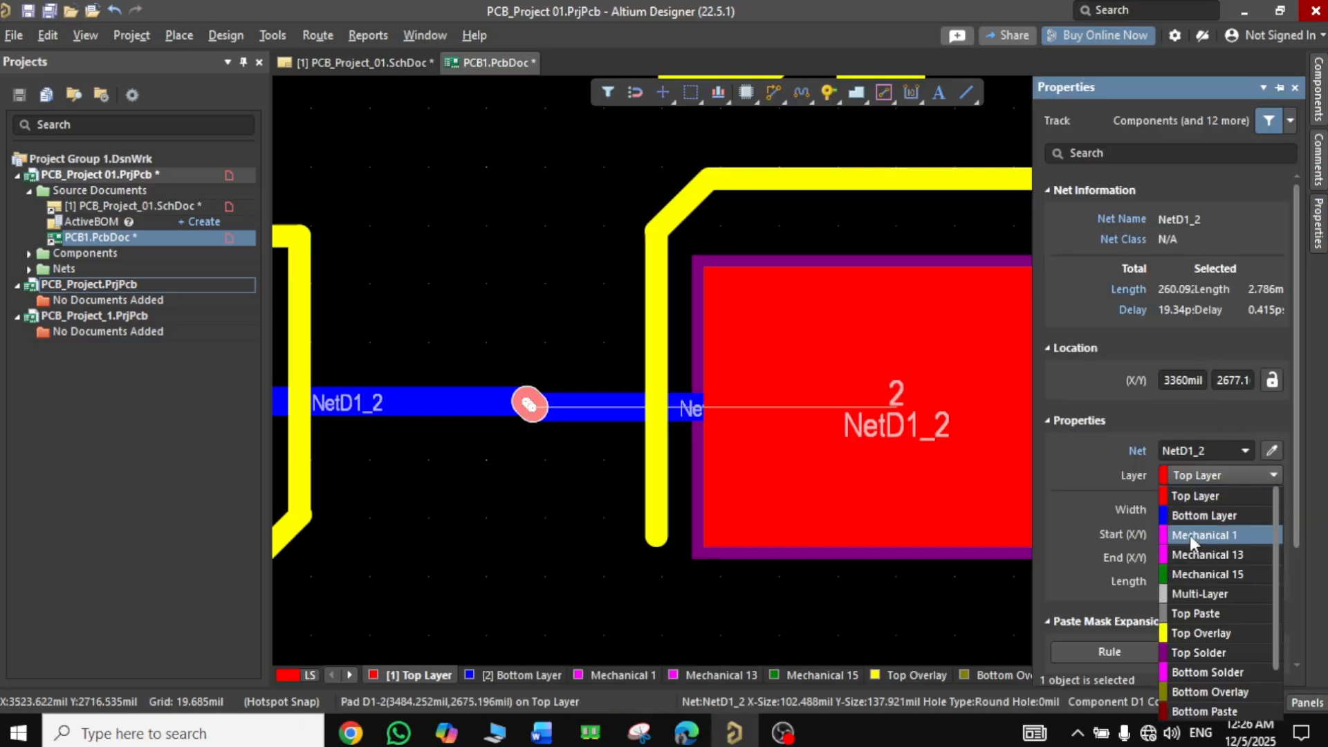
click(1197, 504)
click(505, 509)
Change the horizontal track segment leaving D1 pad 1 toward C1 to the Bottom Layer
ctrl+scroll(547, 498, down, 9)
ctrl+scroll(622, 602, up, 7)
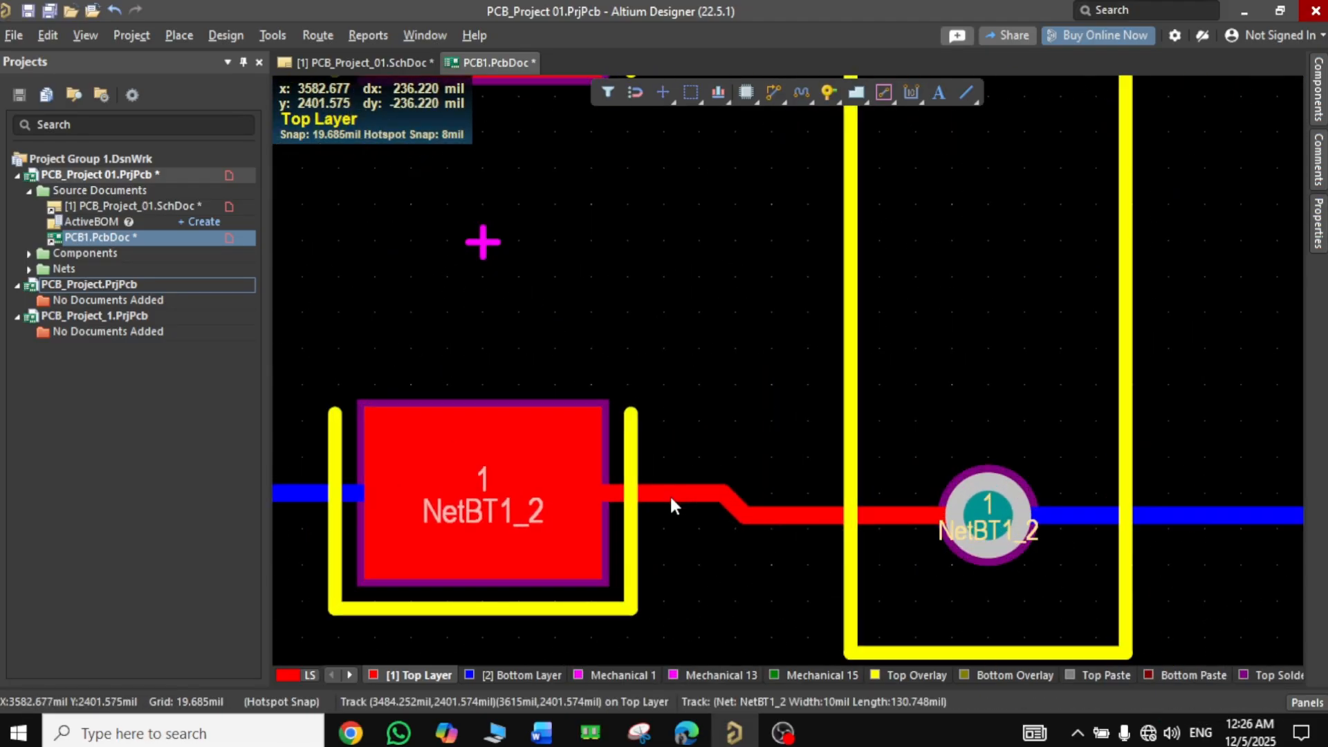
right_click(671, 496)
click(754, 681)
click(1183, 476)
click(1184, 514)
click(753, 554)
Change the short diagonal segment and the following horizontal segment up to C1 pad 1 to the Bottom Layer
right_click(734, 507)
click(778, 491)
click(1183, 476)
click(1181, 515)
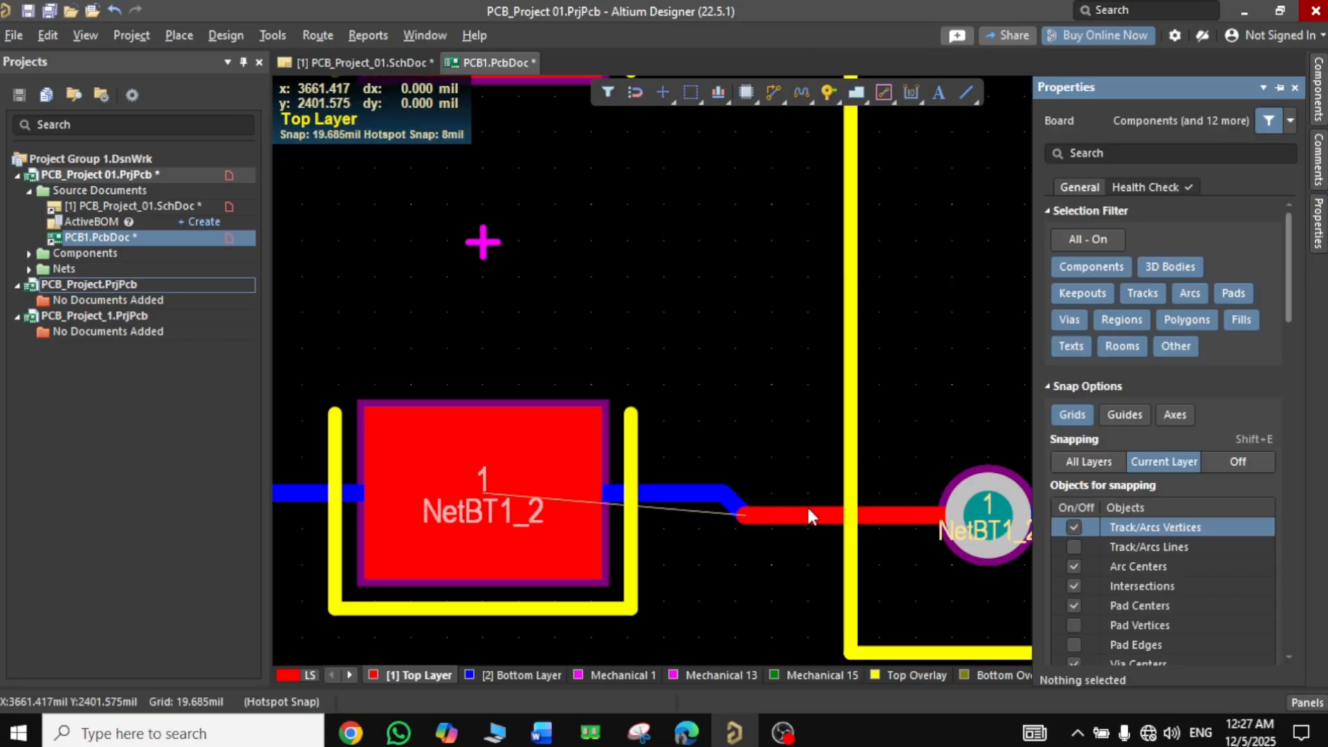
right_click(808, 514)
click(1183, 475)
click(1180, 515)
ctrl+scroll(727, 285, down, 3)
ctrl+scroll(726, 287, down, 3)
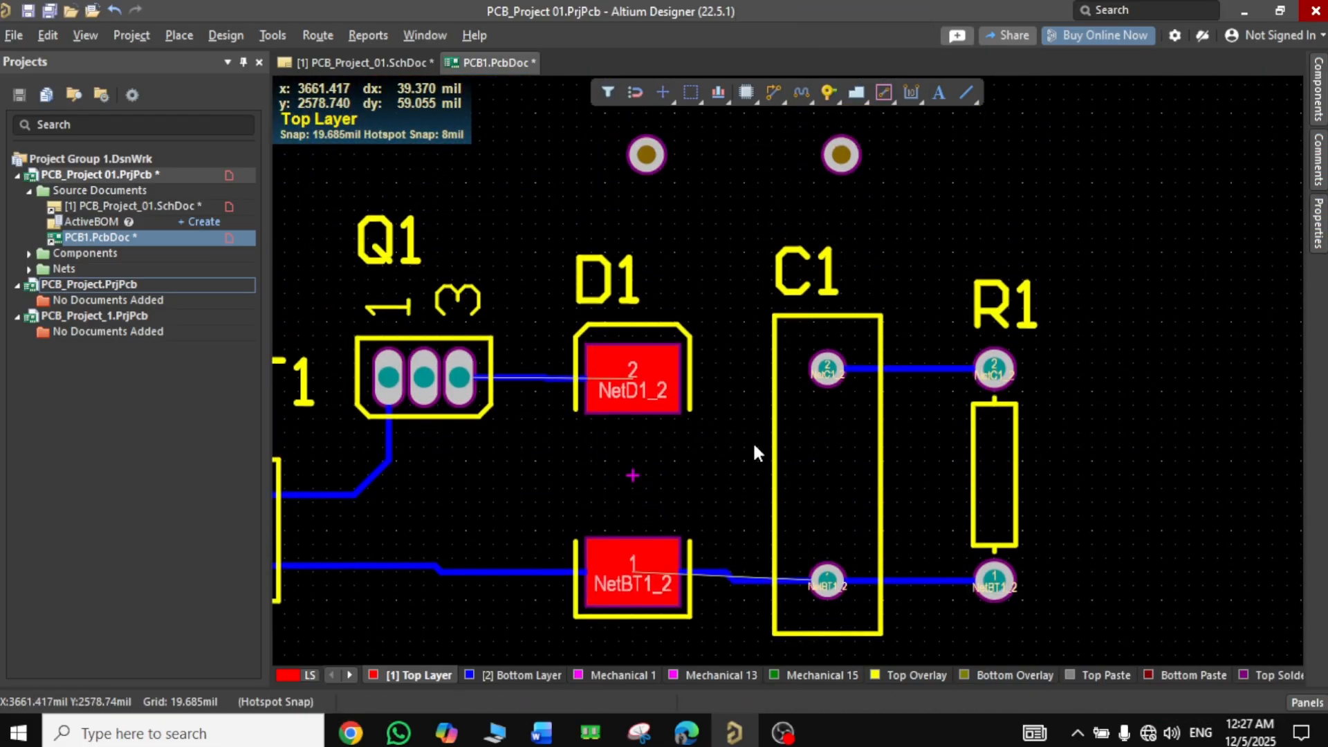
ctrl+scroll(707, 249, up, 2)
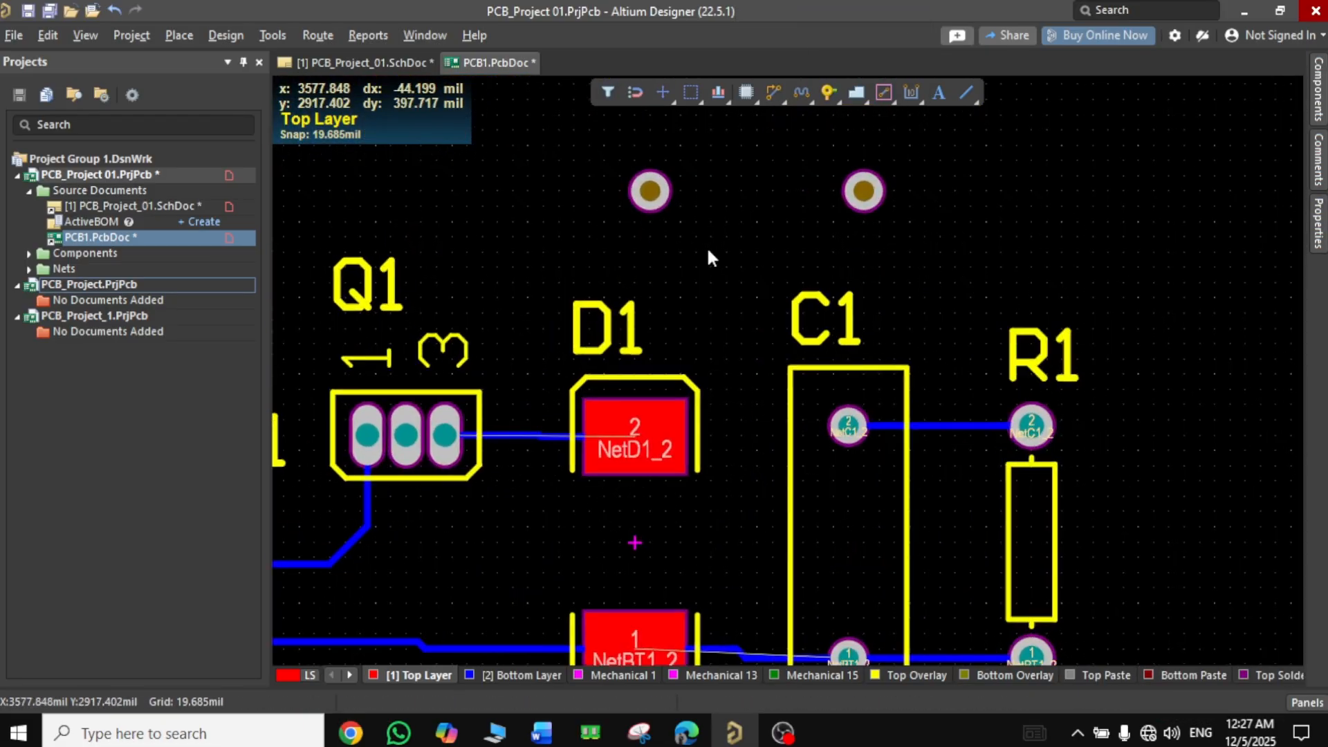
click(773, 92)
click(649, 190)
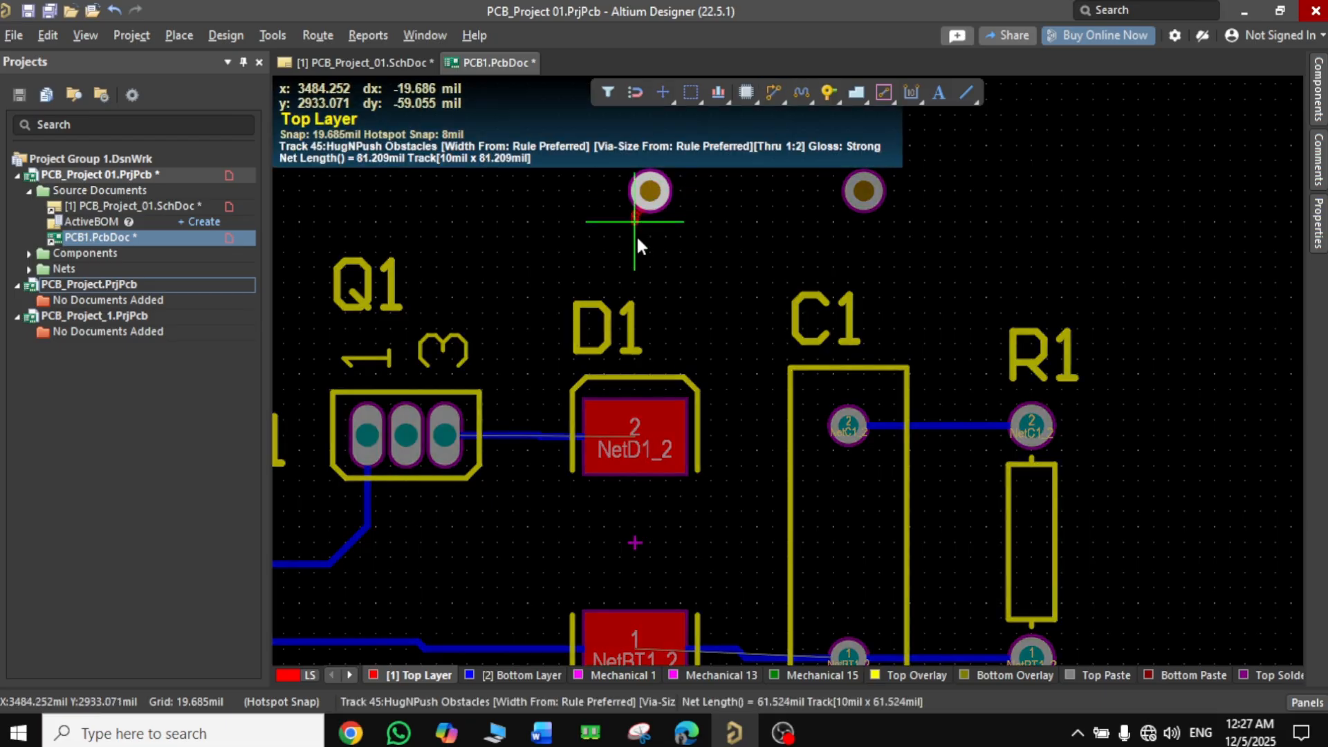
click(650, 296)
right_click(650, 297)
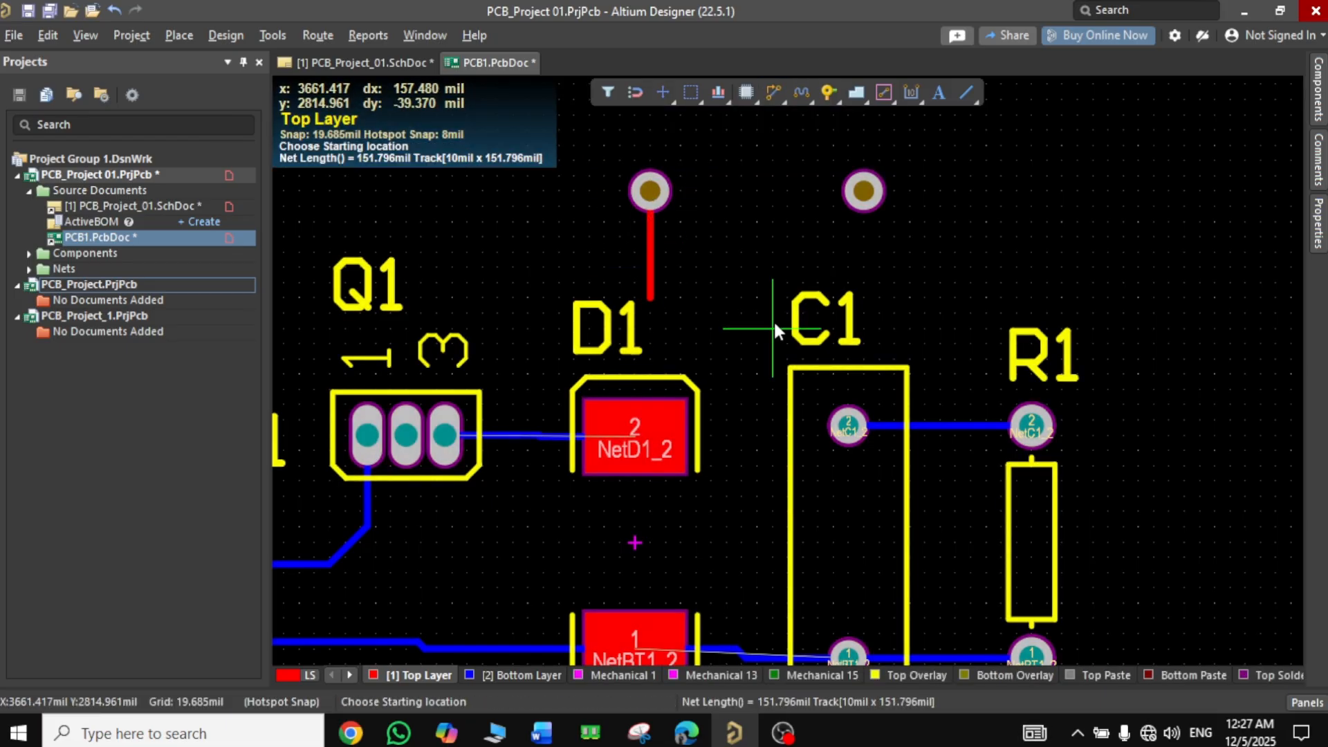
right_click(730, 284)
click(651, 257)
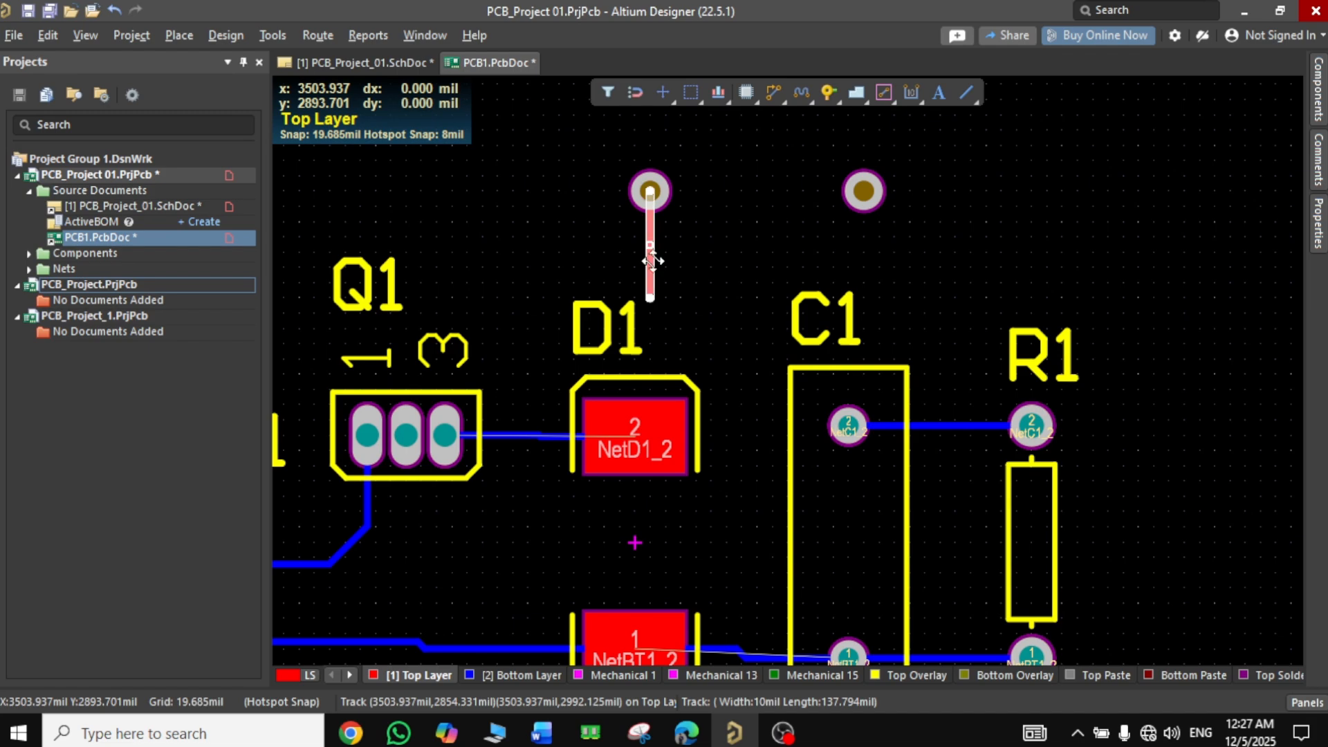
key(Delete)
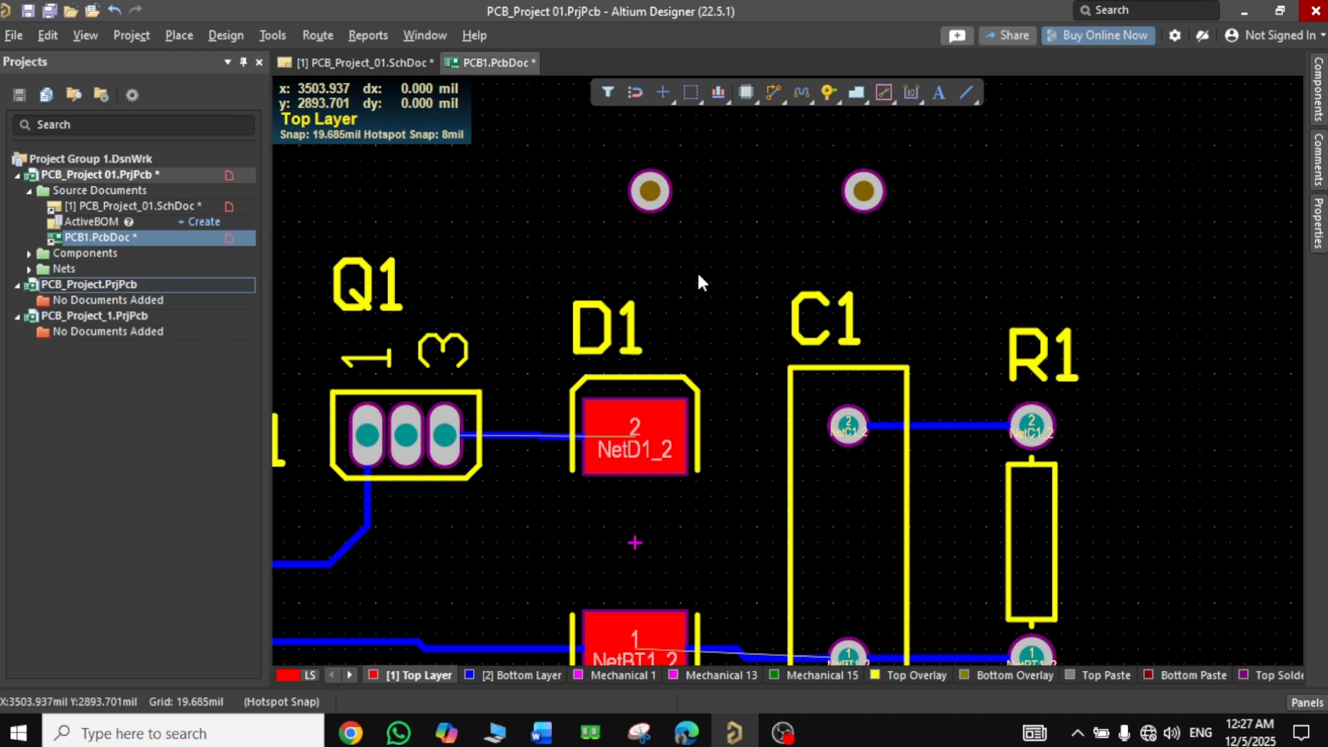
Make the Bottom Layer active and route a track from the unlabelled pad above D1 to D1 pad 2
click(503, 675)
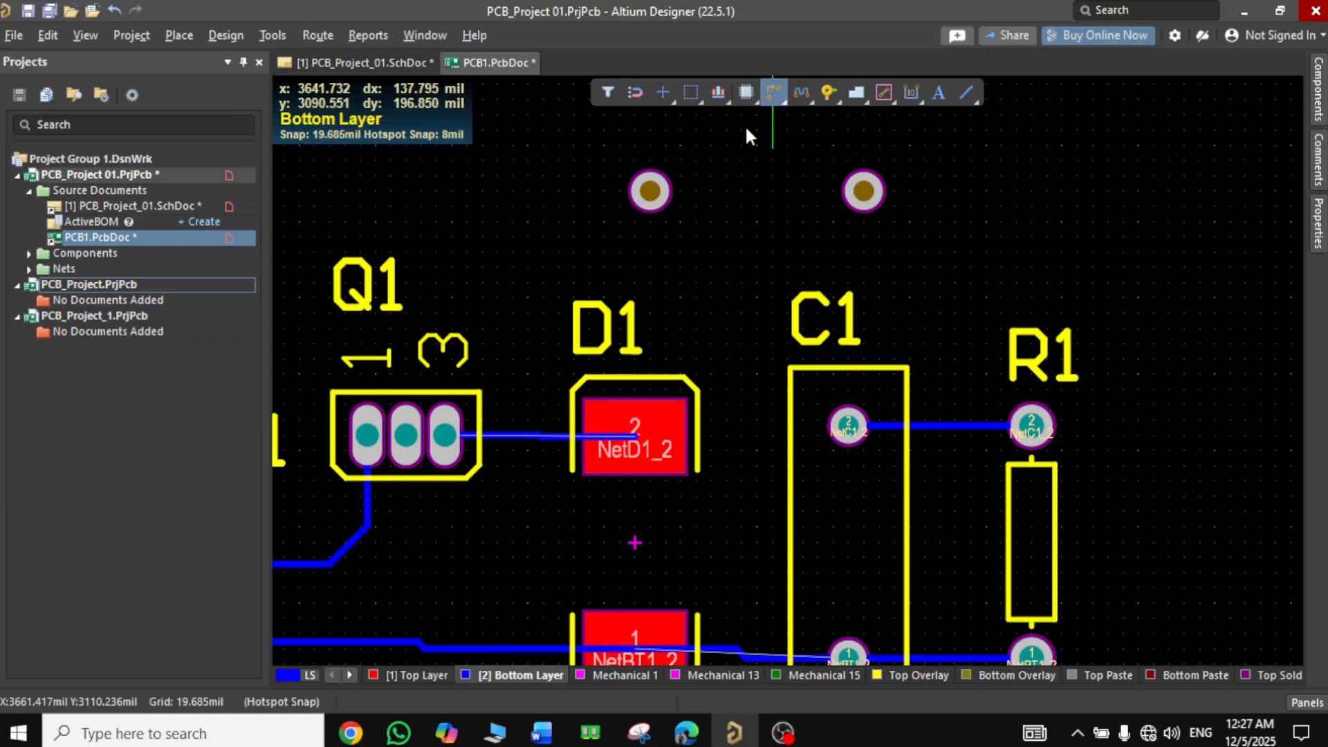
click(651, 191)
click(634, 436)
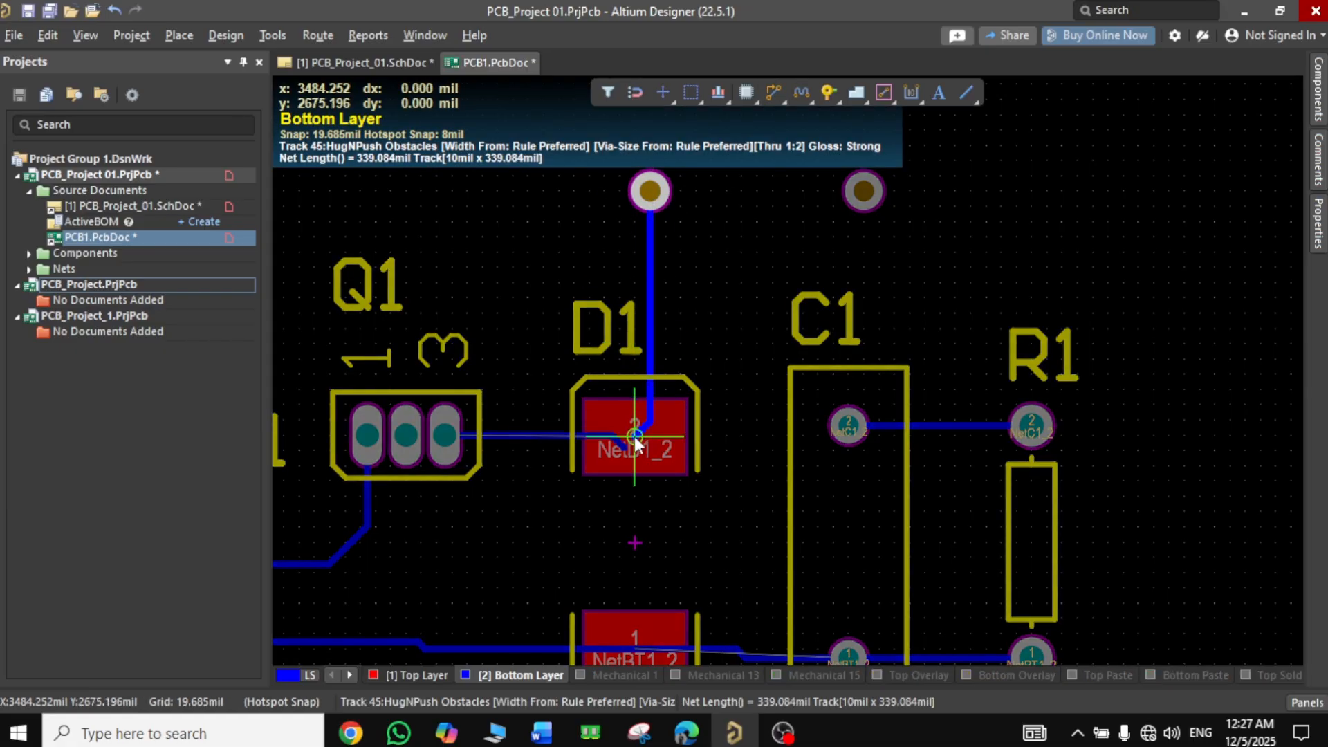
right_click(635, 438)
Route a Bottom Layer track between the unlabelled pad above C1 and C1 pad 2
right_drag(772, 298, 681, 325)
click(773, 219)
click(757, 454)
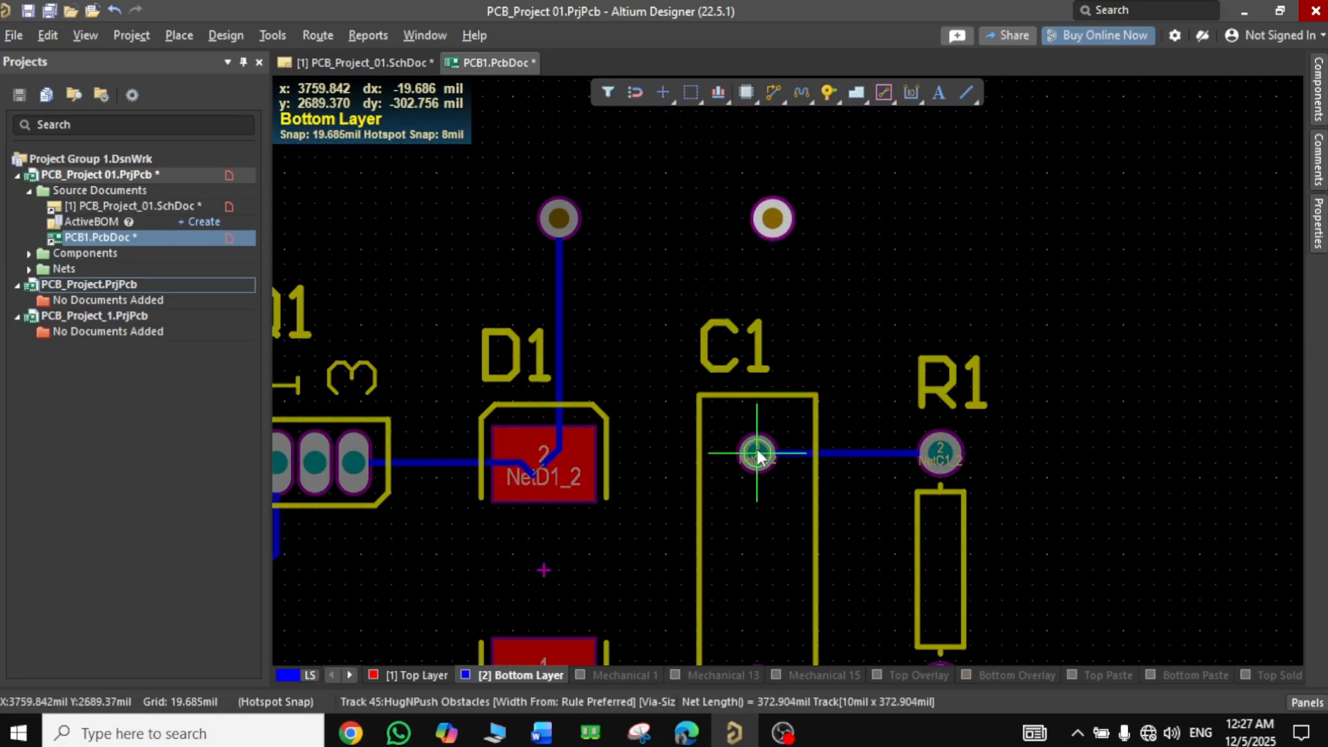
click(767, 239)
ctrl+scroll(767, 239, up, 4)
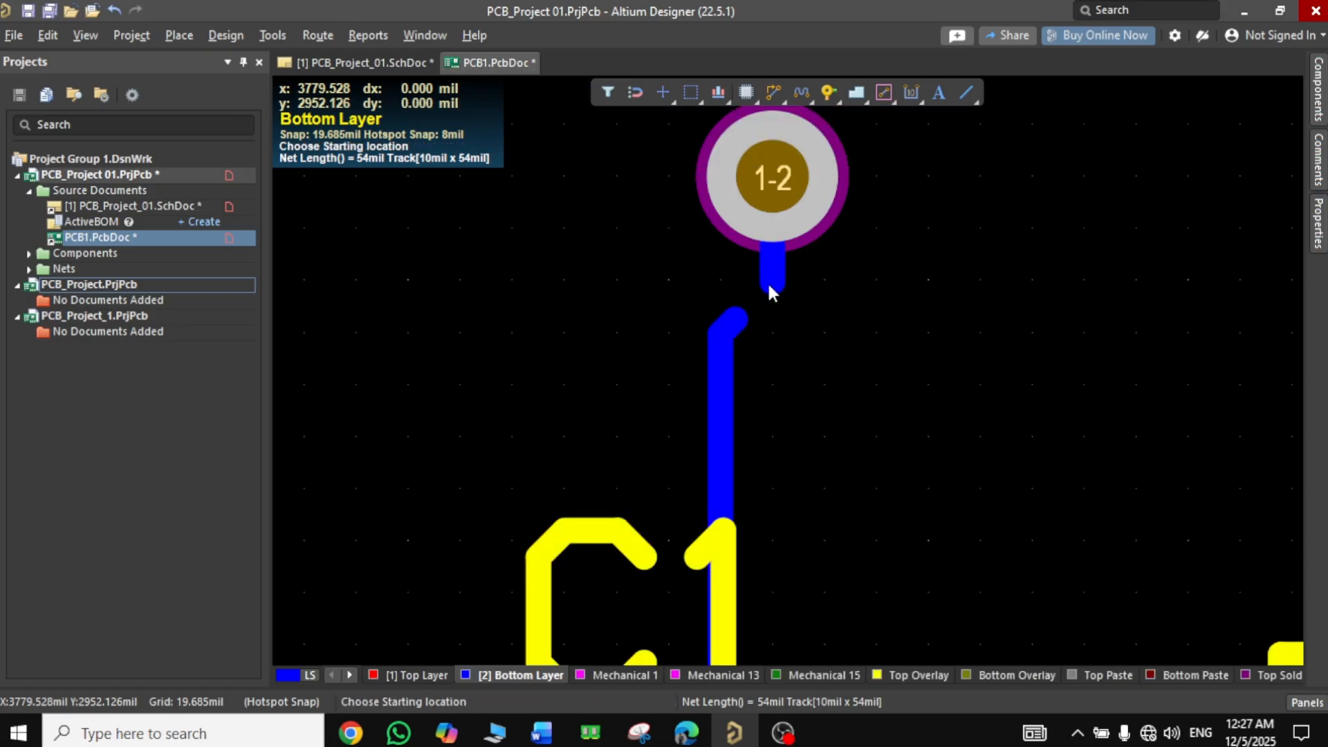
click(741, 314)
right_click(750, 317)
Join the short diagonal track end above C1 to the stub leaving the unlabelled pad
ctrl+scroll(853, 384, down, 3)
ctrl+scroll(783, 294, up, 2)
right_click(690, 337)
ctrl+scroll(802, 355, up, 4)
click(725, 396)
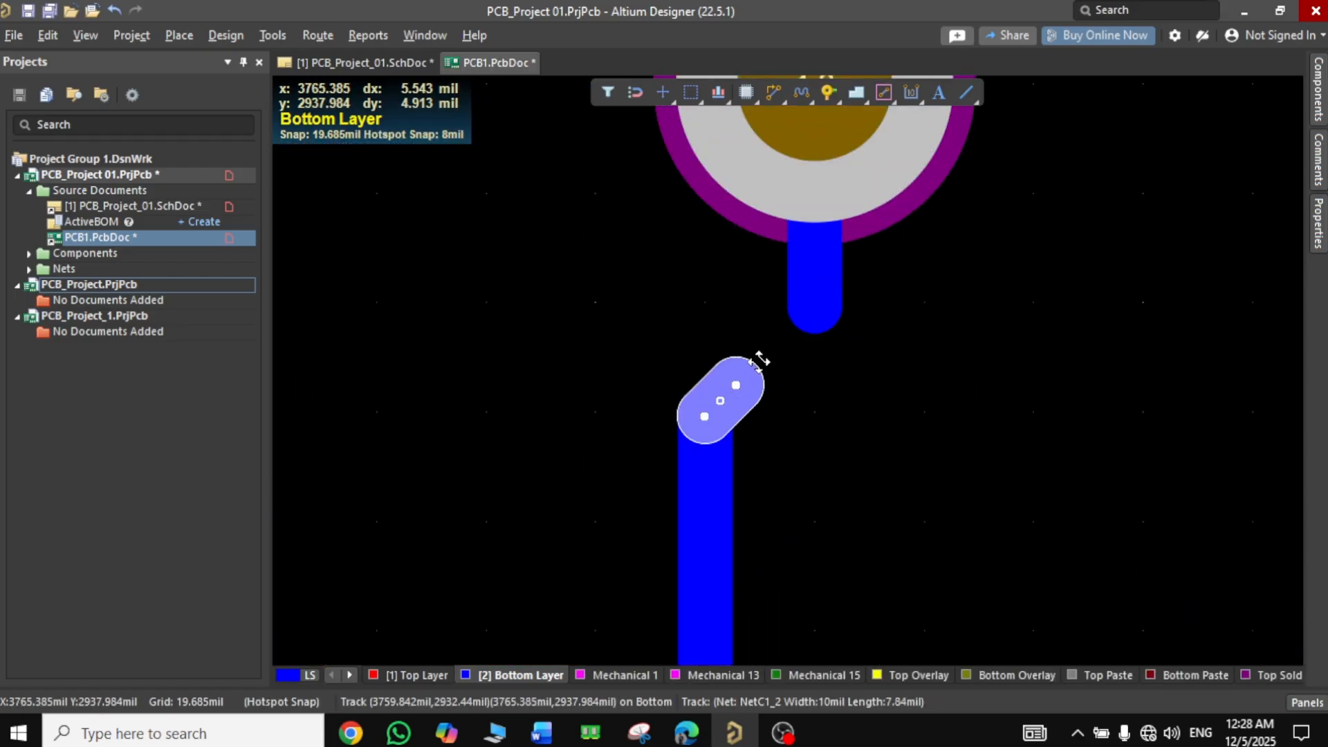
ctrl+scroll(692, 450, down, 3)
Set the width of the horizontal track segment leaving BT1 pad 1 to 30 mil
ctrl+scroll(699, 492, up, 3)
ctrl+scroll(809, 495, down, 2)
right_click(1084, 237)
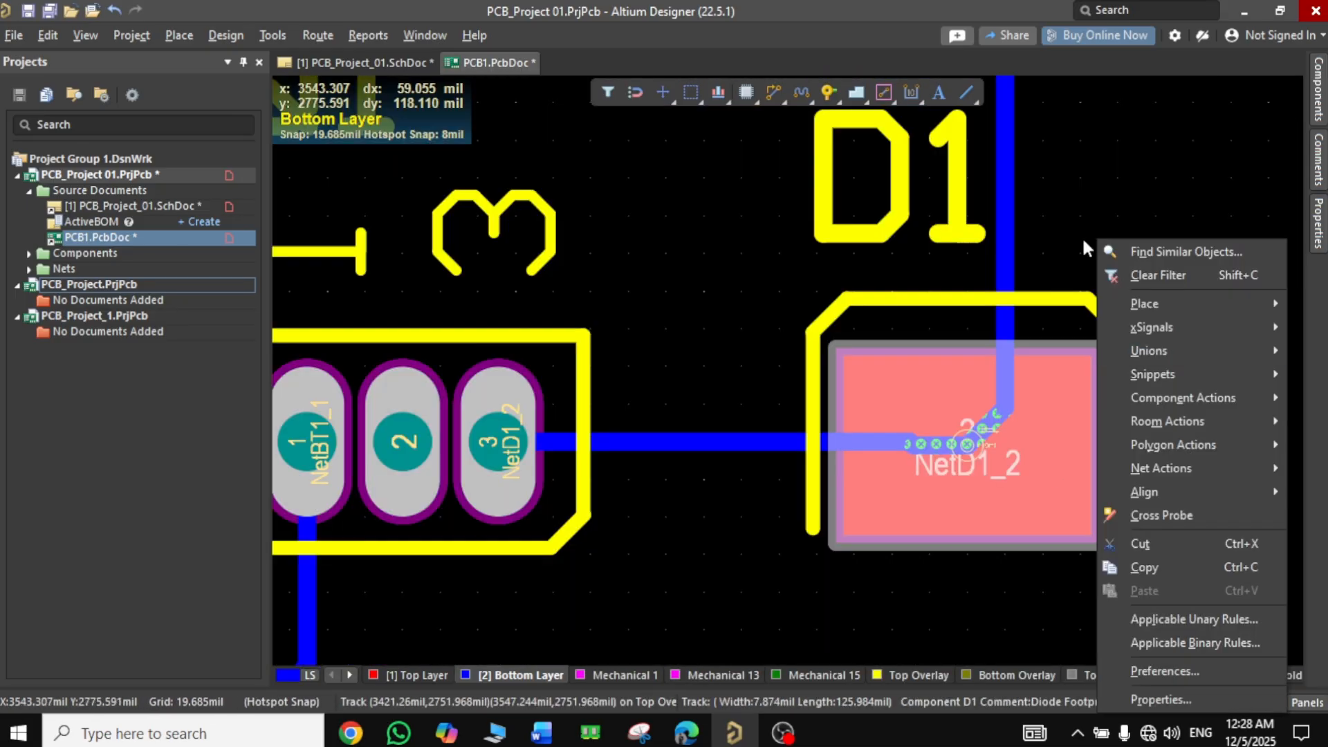
ctrl+scroll(1082, 235, down, 5)
right_drag(1085, 392, 737, 411)
ctrl+scroll(736, 403, down, 3)
right_drag(639, 437, 659, 434)
ctrl+scroll(661, 434, up, 2)
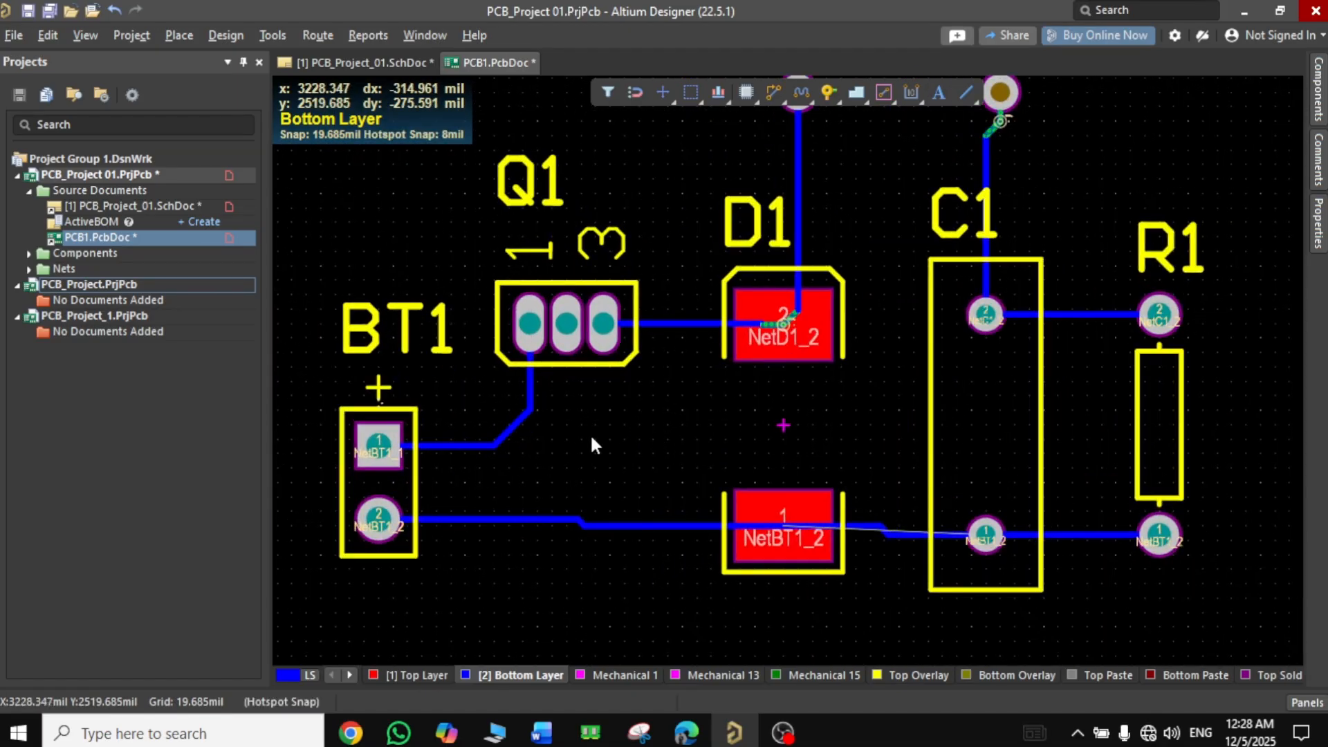
double_click(461, 445)
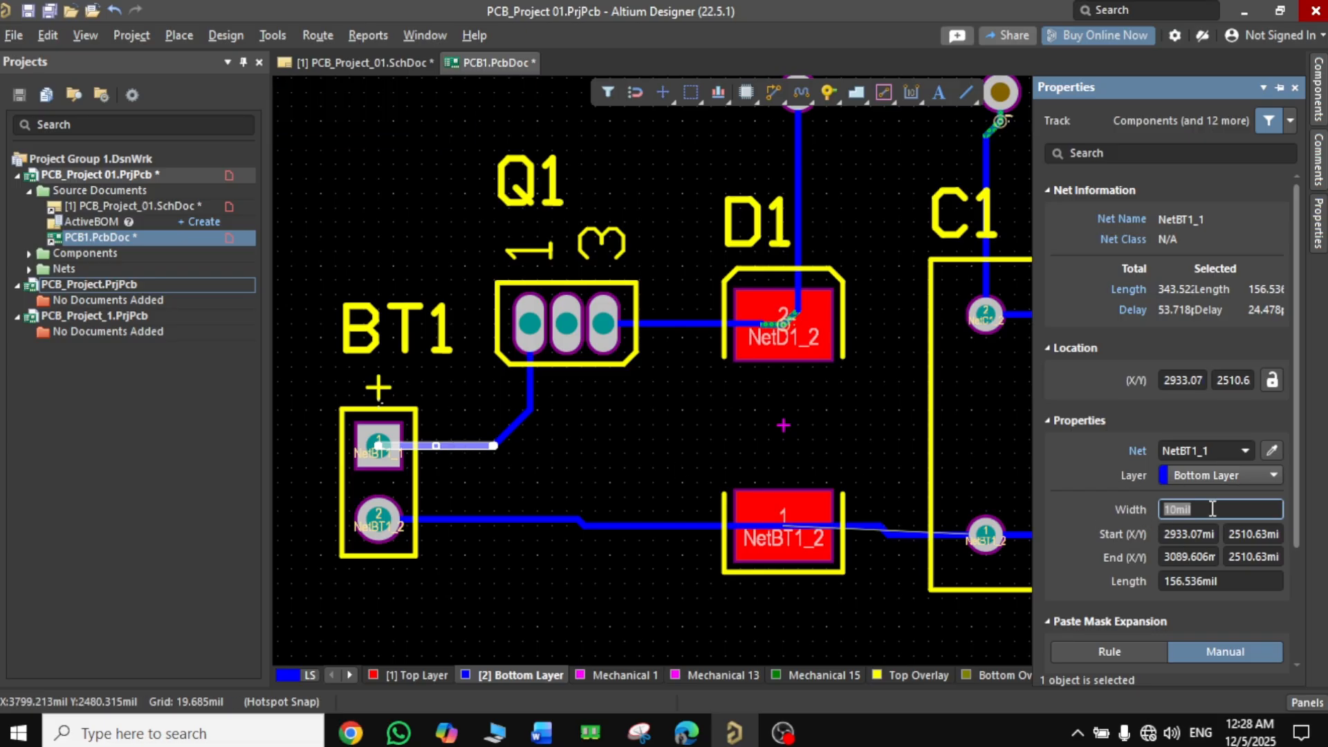
key(Return)
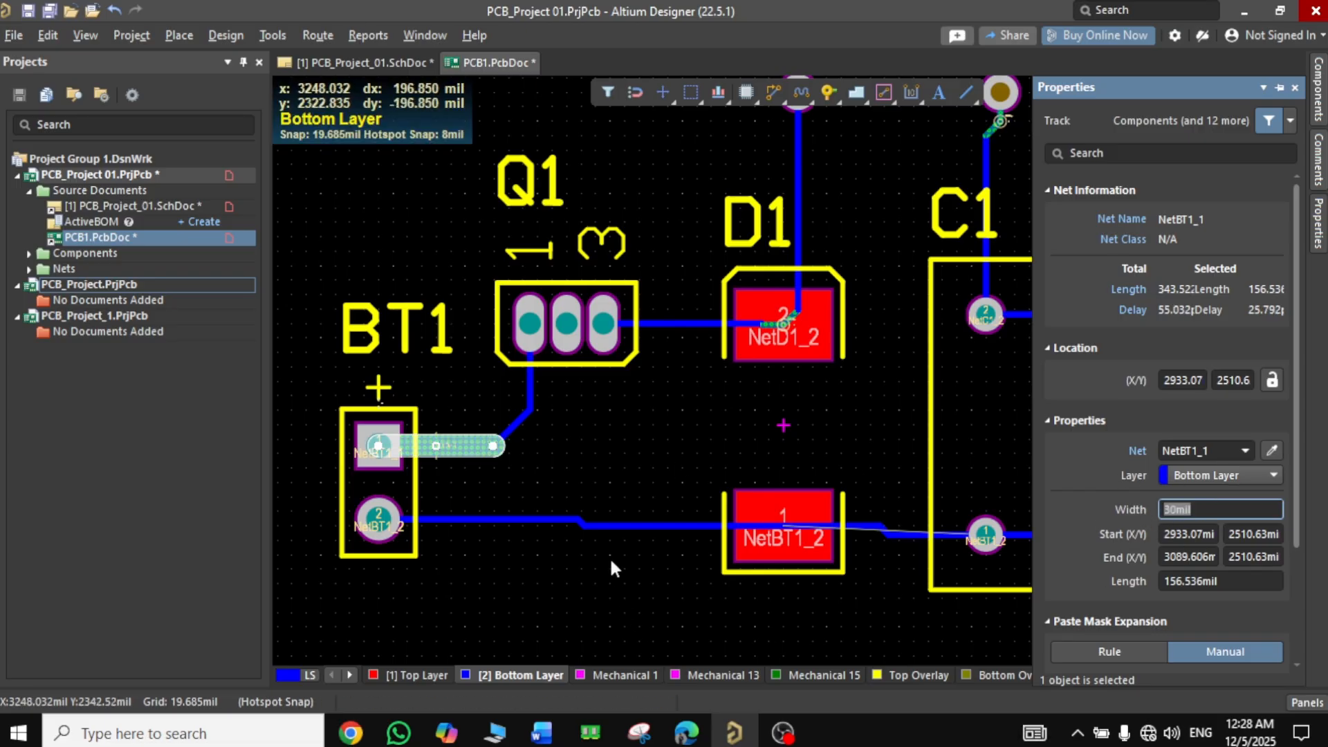
click(599, 473)
Set the diagonal and vertical track segments leading up to Q1 pad 1 to a width of 30 mil
double_click(515, 426)
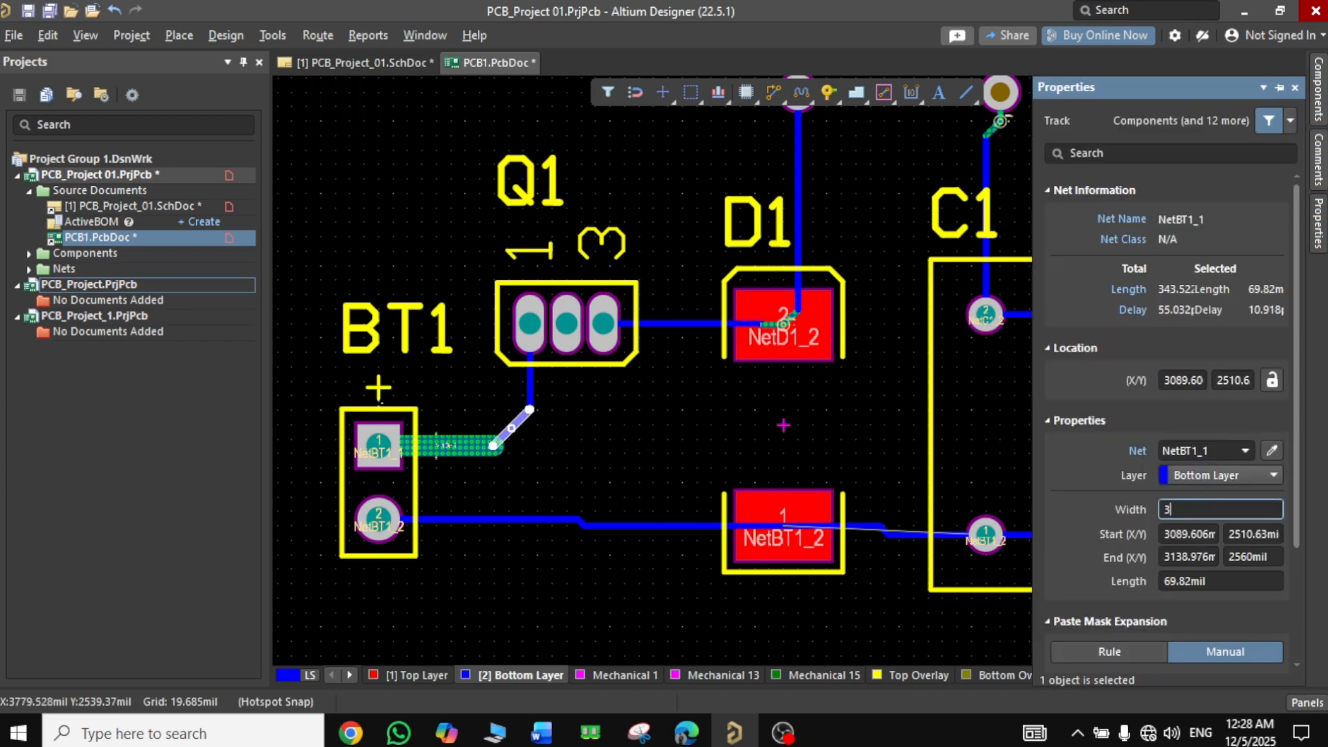
text(30)
key(Return)
double_click(529, 380)
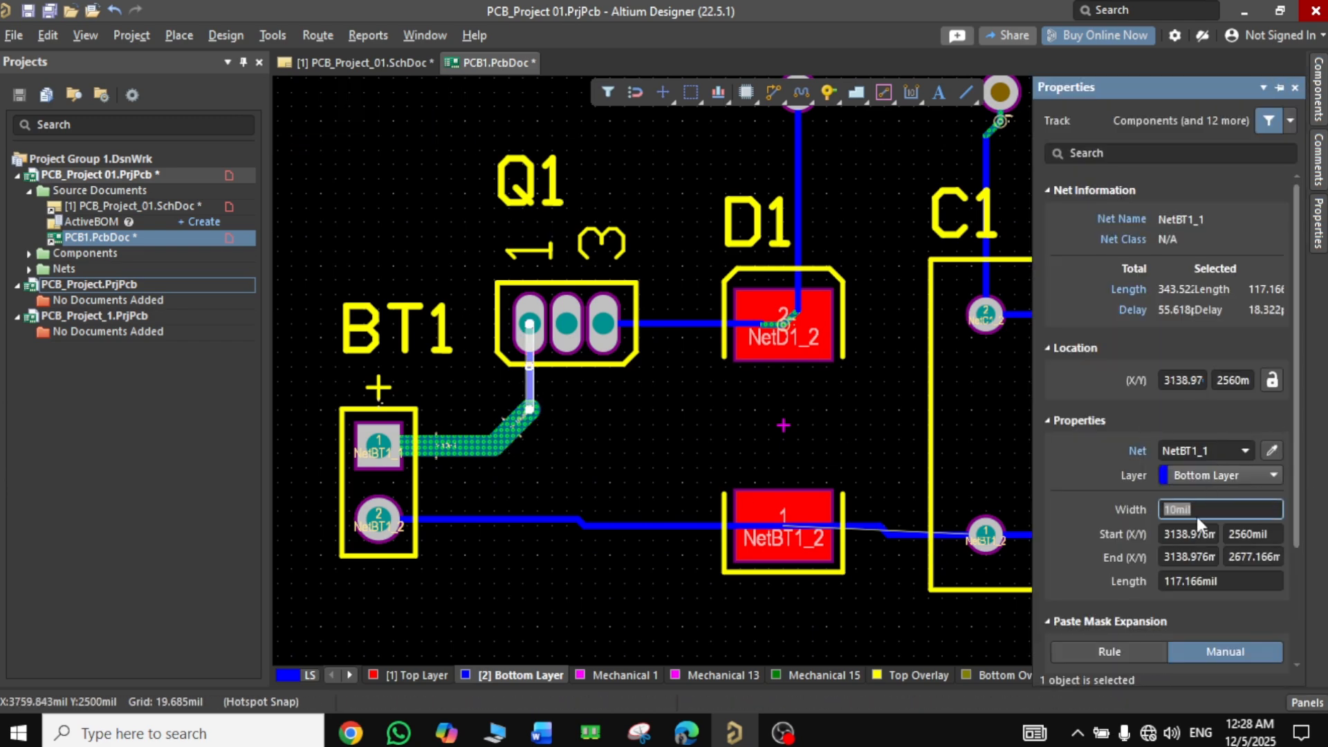
click(856, 561)
Set the track from Q1 pad 3 toward D1 and the vertical track above D1 to a width of 20 mil
double_click(682, 325)
text(20)
key(Return)
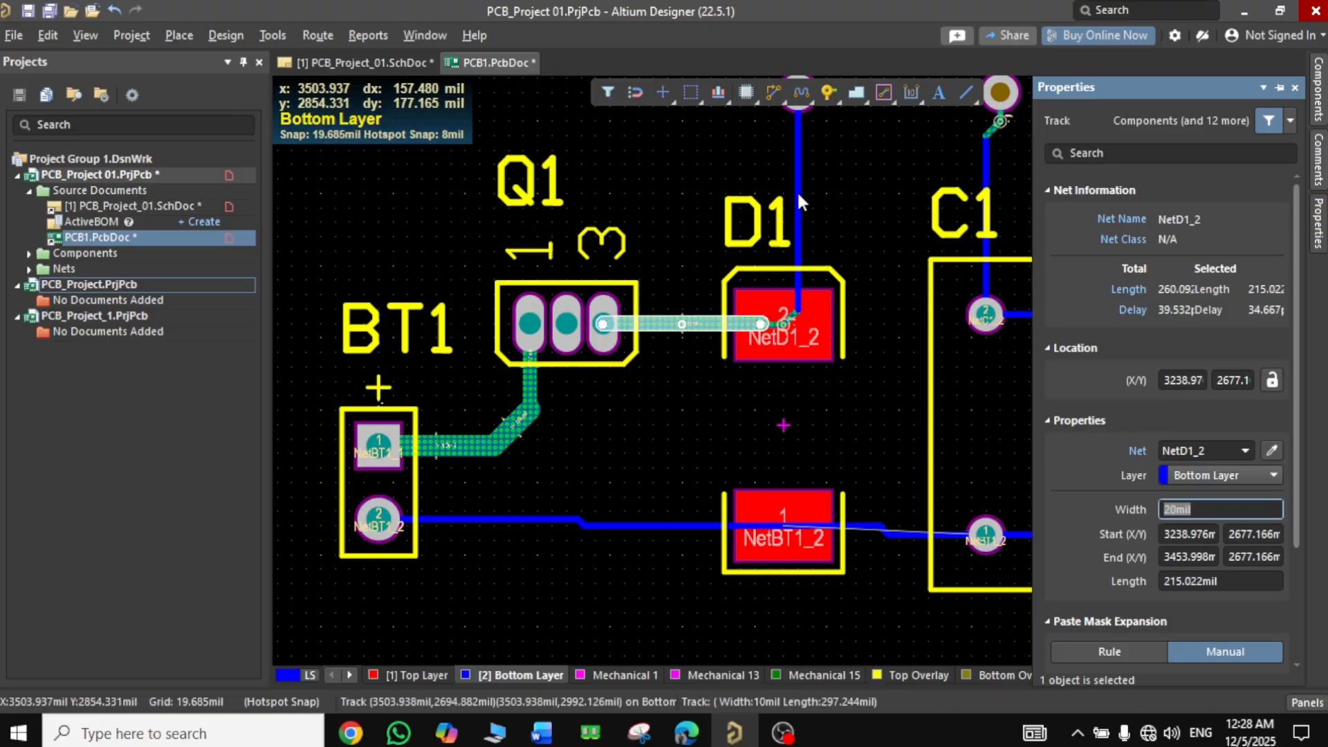
double_click(797, 201)
text(20)
key(Return)
click(982, 443)
click(856, 406)
Set the short horizontal and diagonal track segments inside D1 pad 2 to a width of 20 mil
ctrl+scroll(785, 332, up, 4)
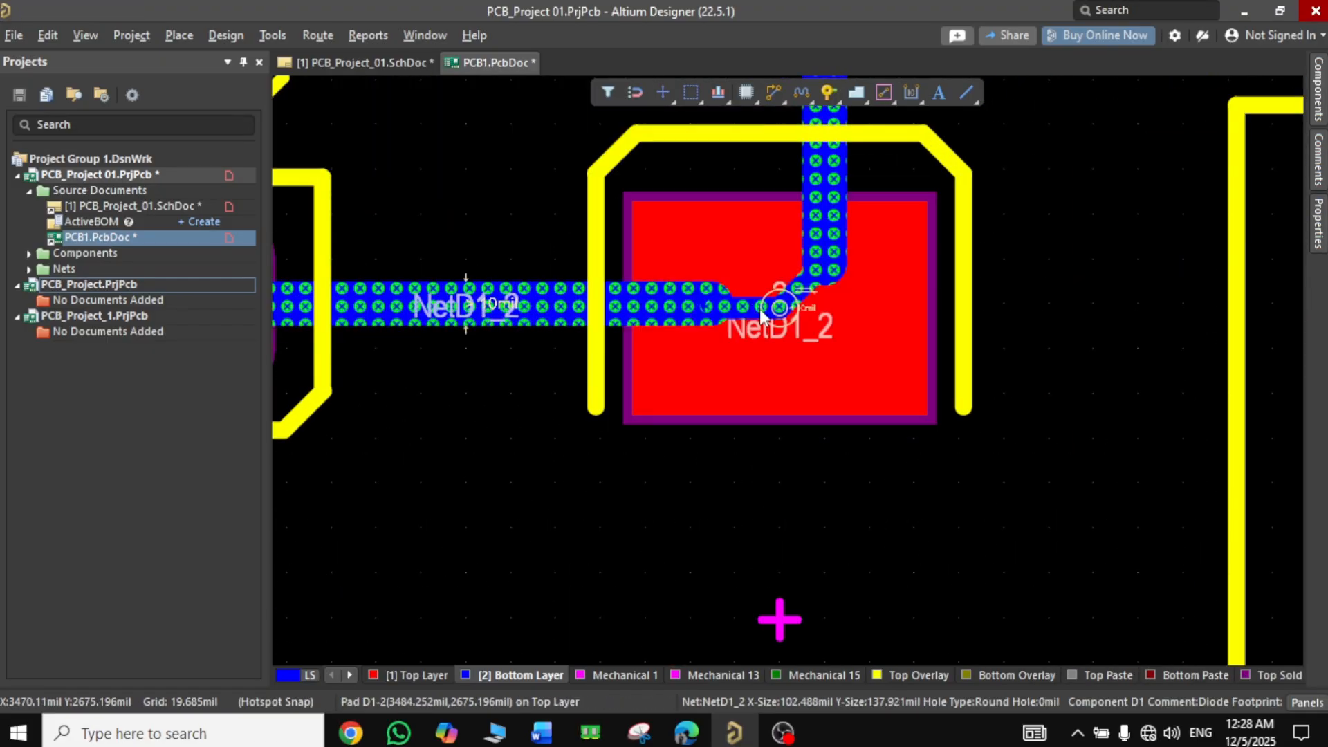
right_click(752, 307)
click(864, 490)
click(852, 699)
text(20)
key(Return)
click(820, 331)
right_click(806, 282)
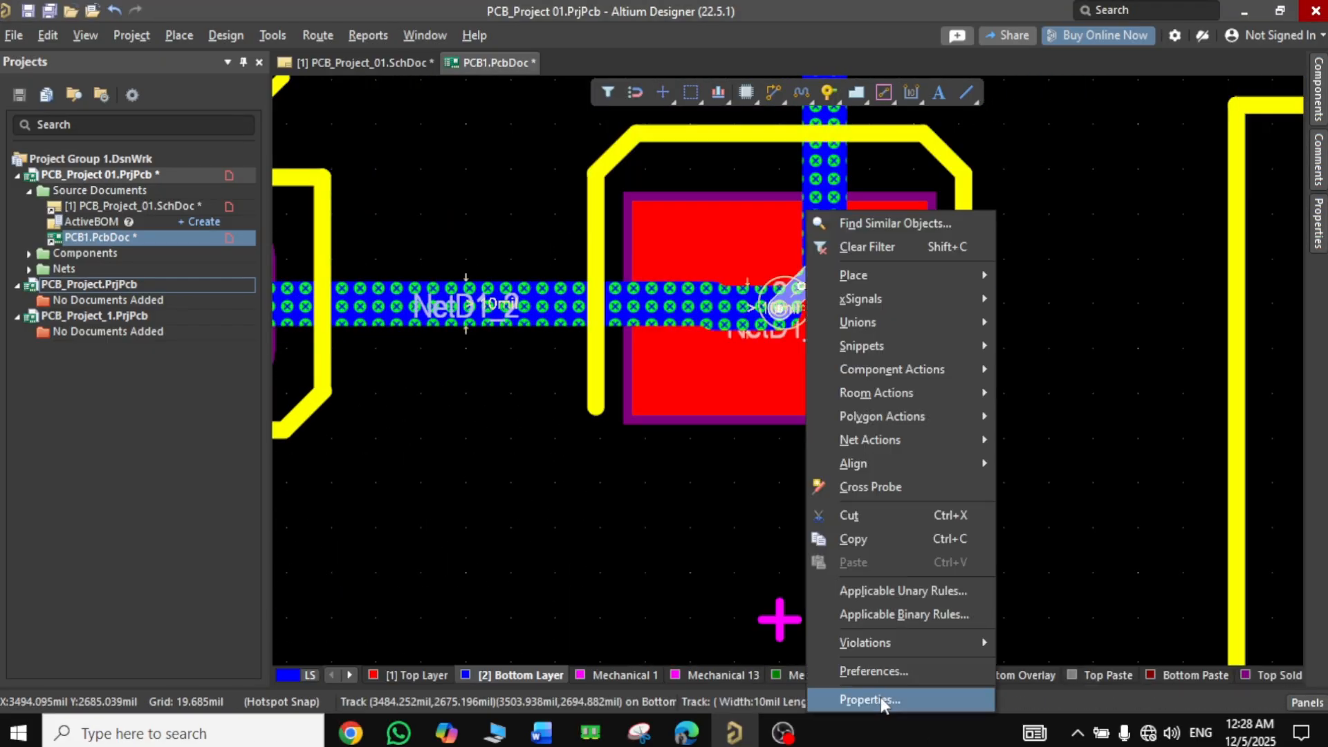
click(884, 701)
text(20)
key(Return)
Examine the routed circuit and its placement within the whole board
ctrl+scroll(538, 501, down, 5)
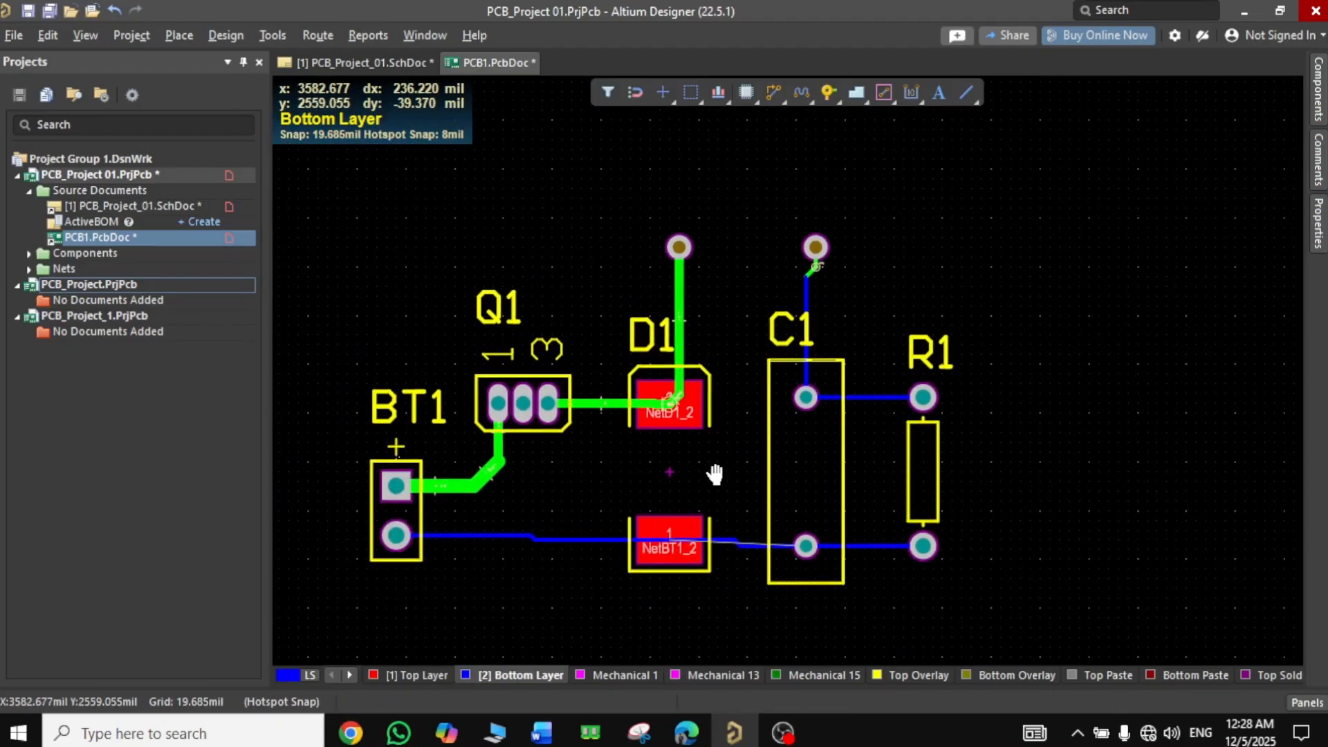
ctrl+scroll(753, 460, down, 4)
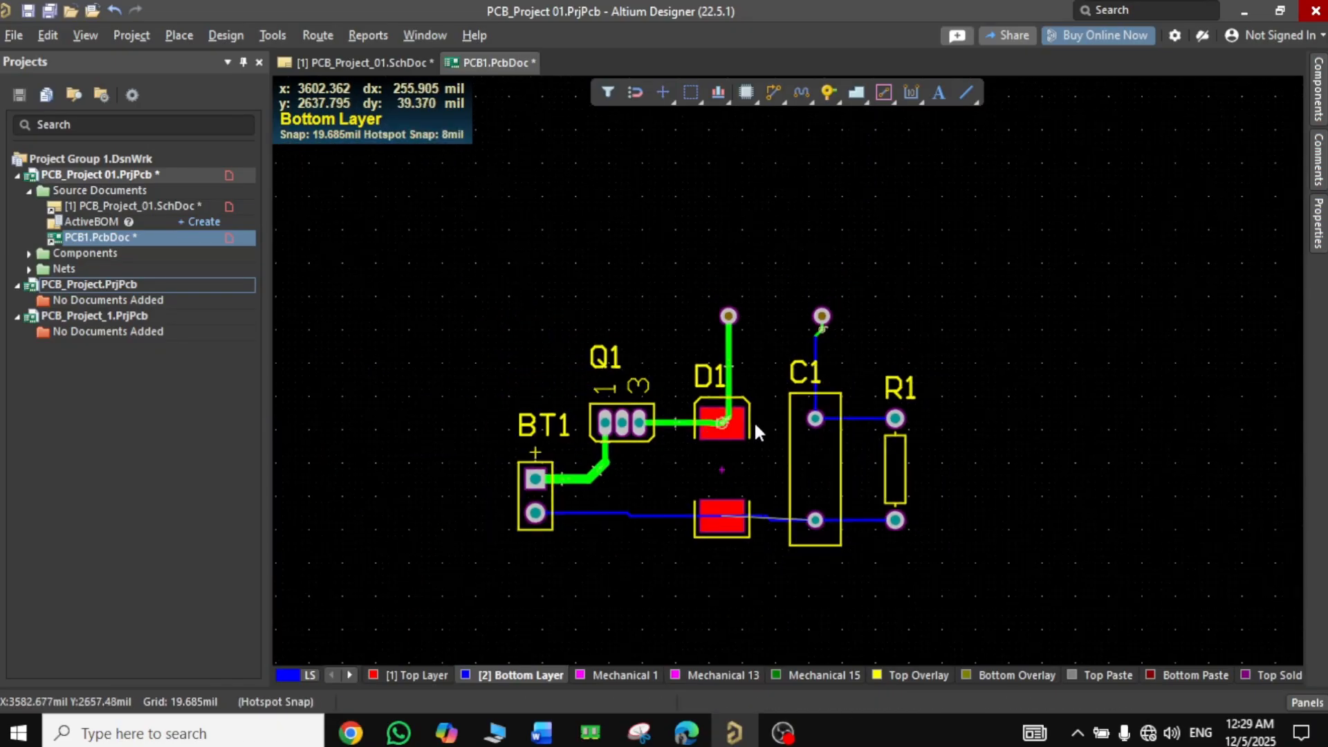
ctrl+scroll(778, 406, up, 2)
ctrl+scroll(779, 407, down, 2)
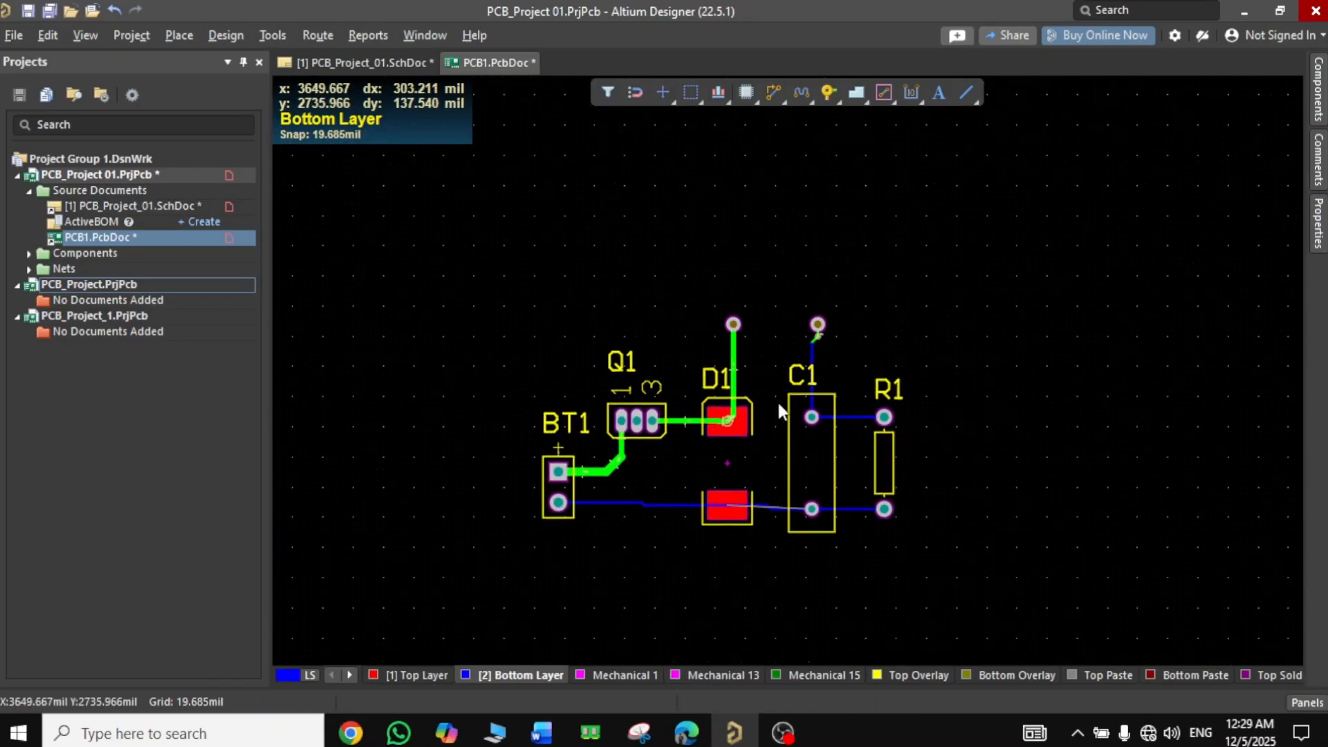
ctrl+scroll(778, 407, up, 1)
ctrl+scroll(755, 342, down, 2)
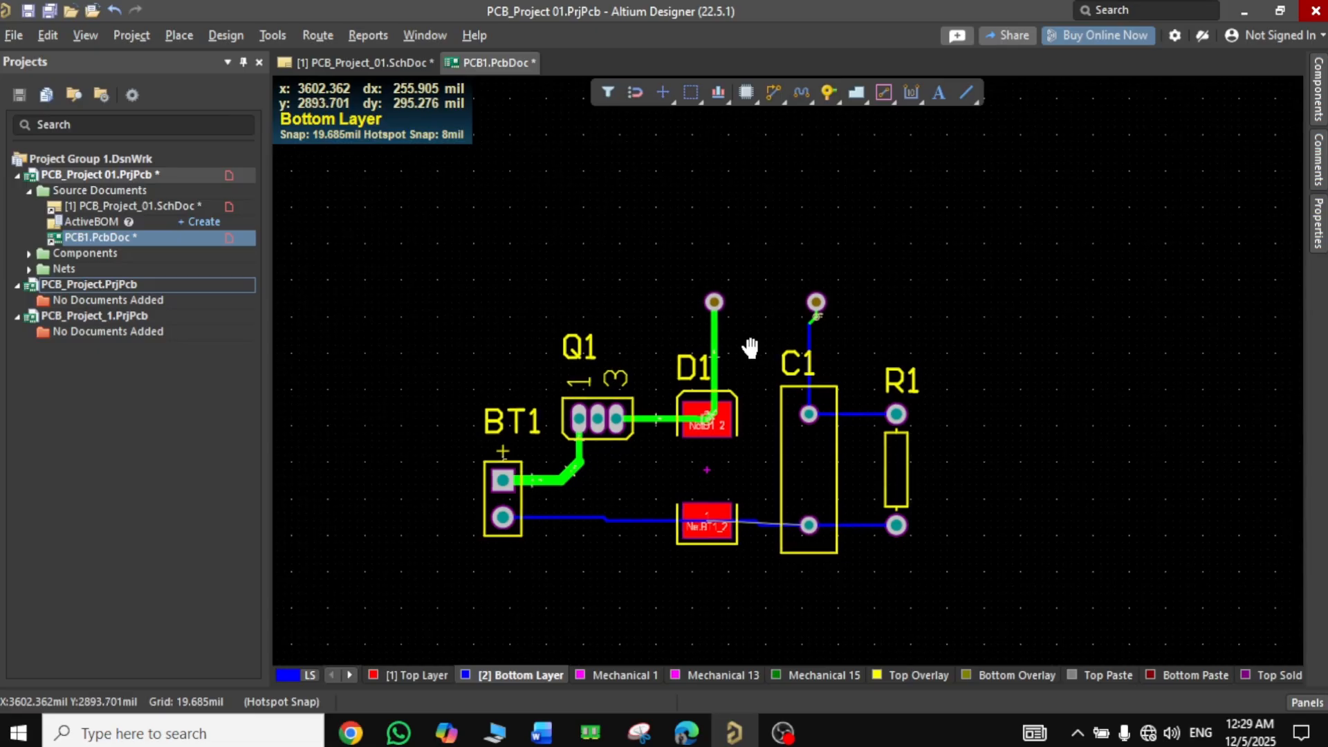
ctrl+scroll(753, 339, down, 3)
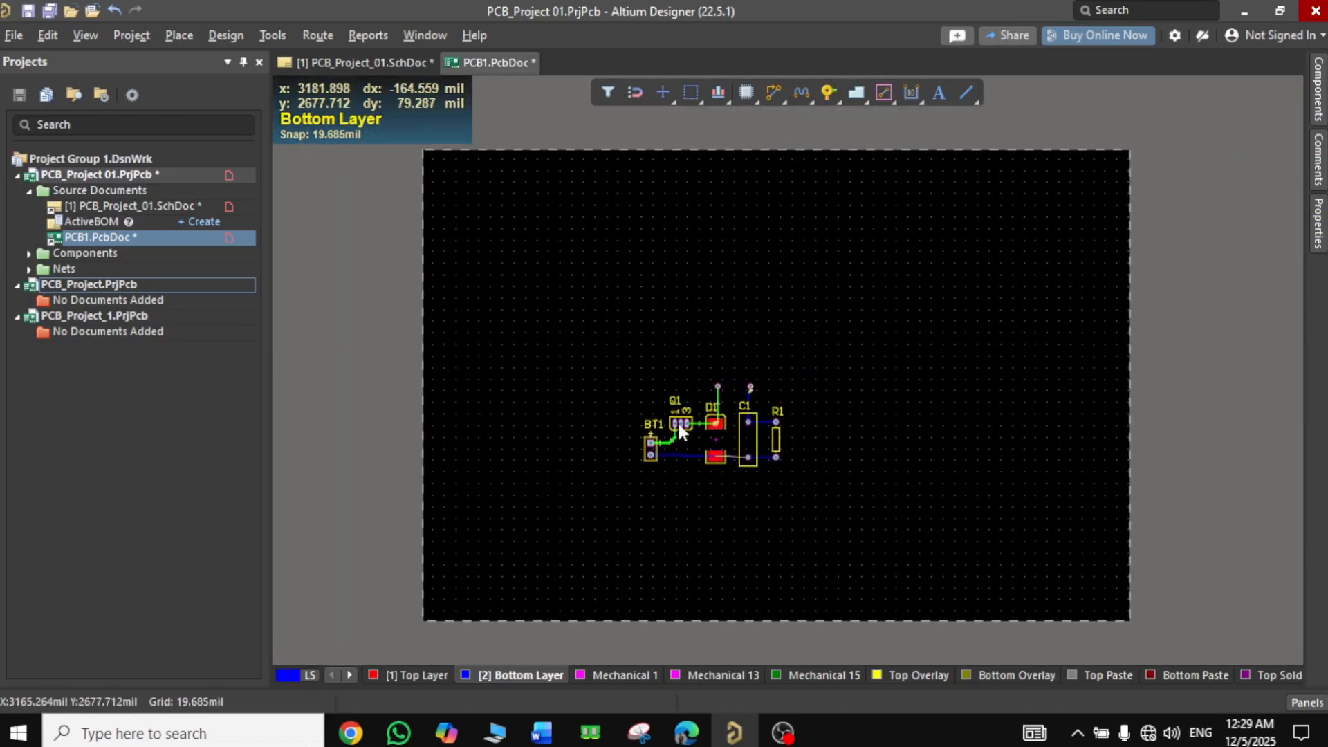
ctrl+scroll(680, 422, up, 2)
ctrl+scroll(631, 287, up, 2)
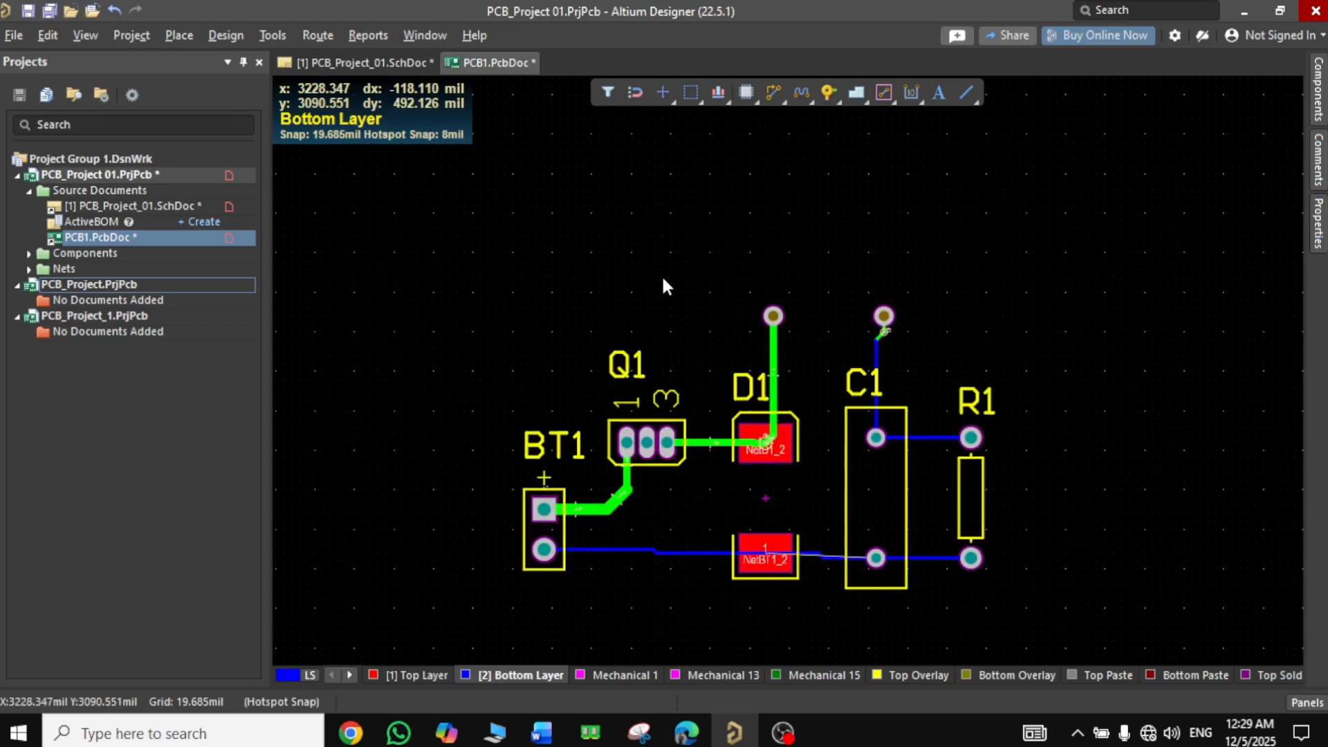
scroll(668, 263, down, 1)
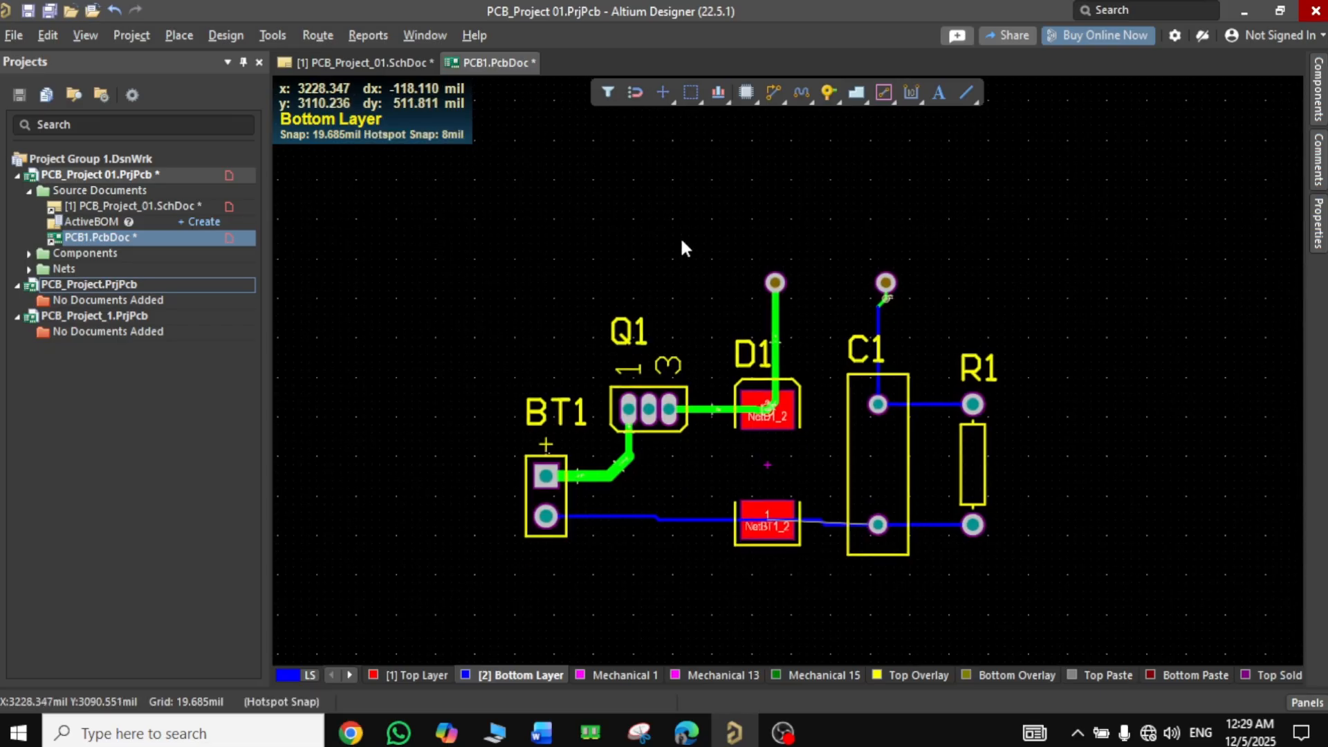
Draw a closed rectangular line outline with arc corners around the whole circuit on the Bottom Layer
click(969, 98)
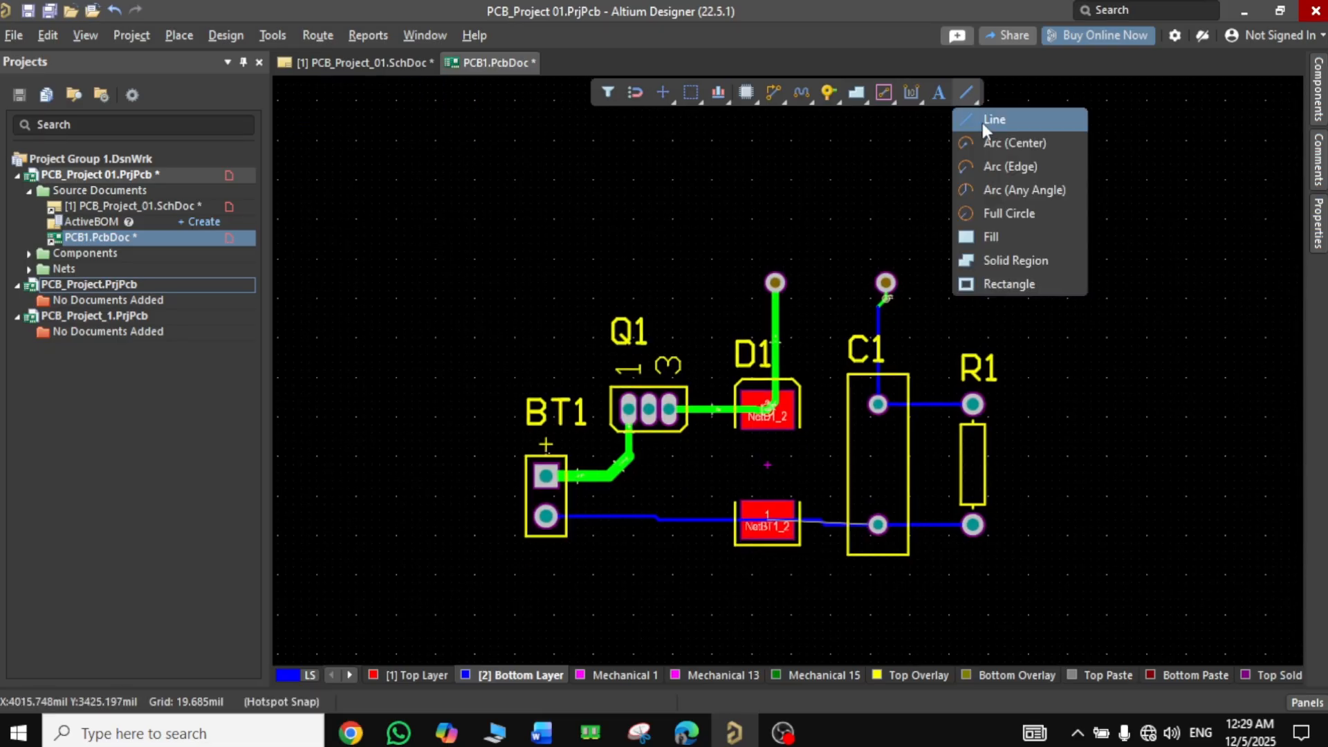
click(984, 120)
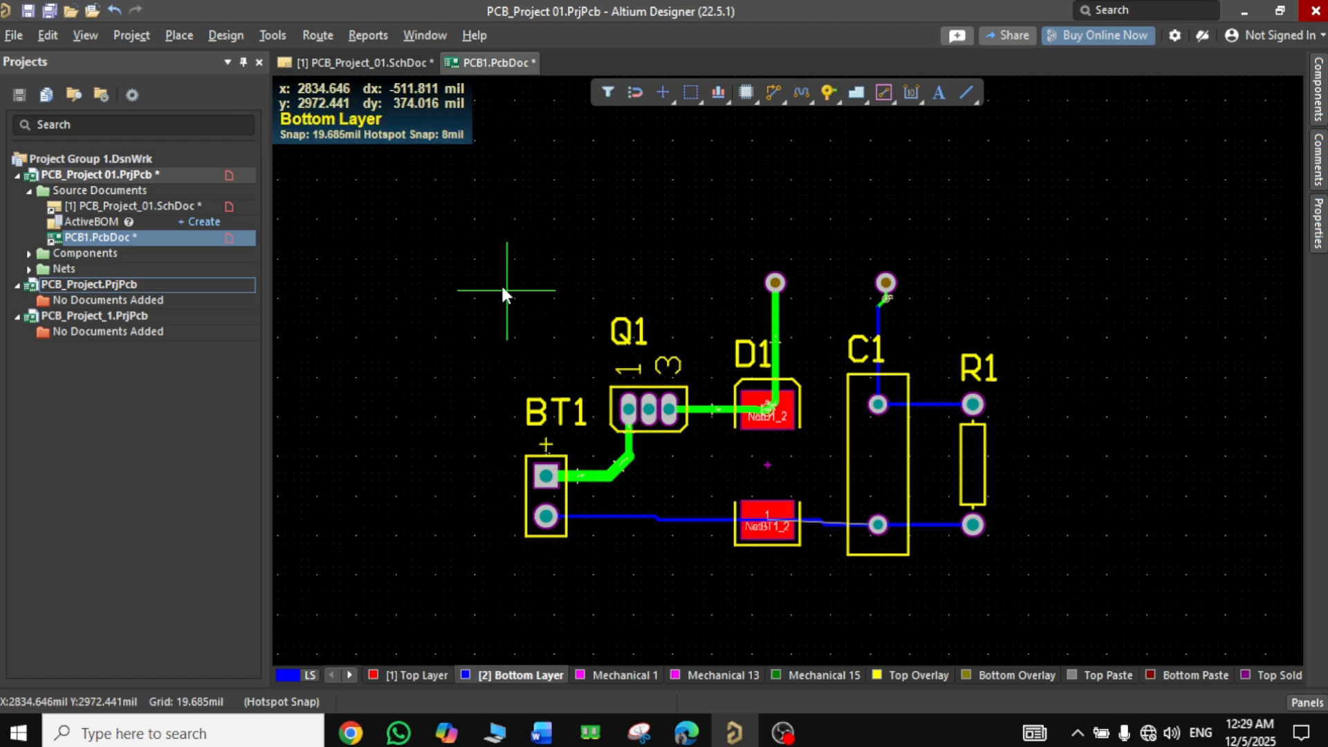
click(495, 266)
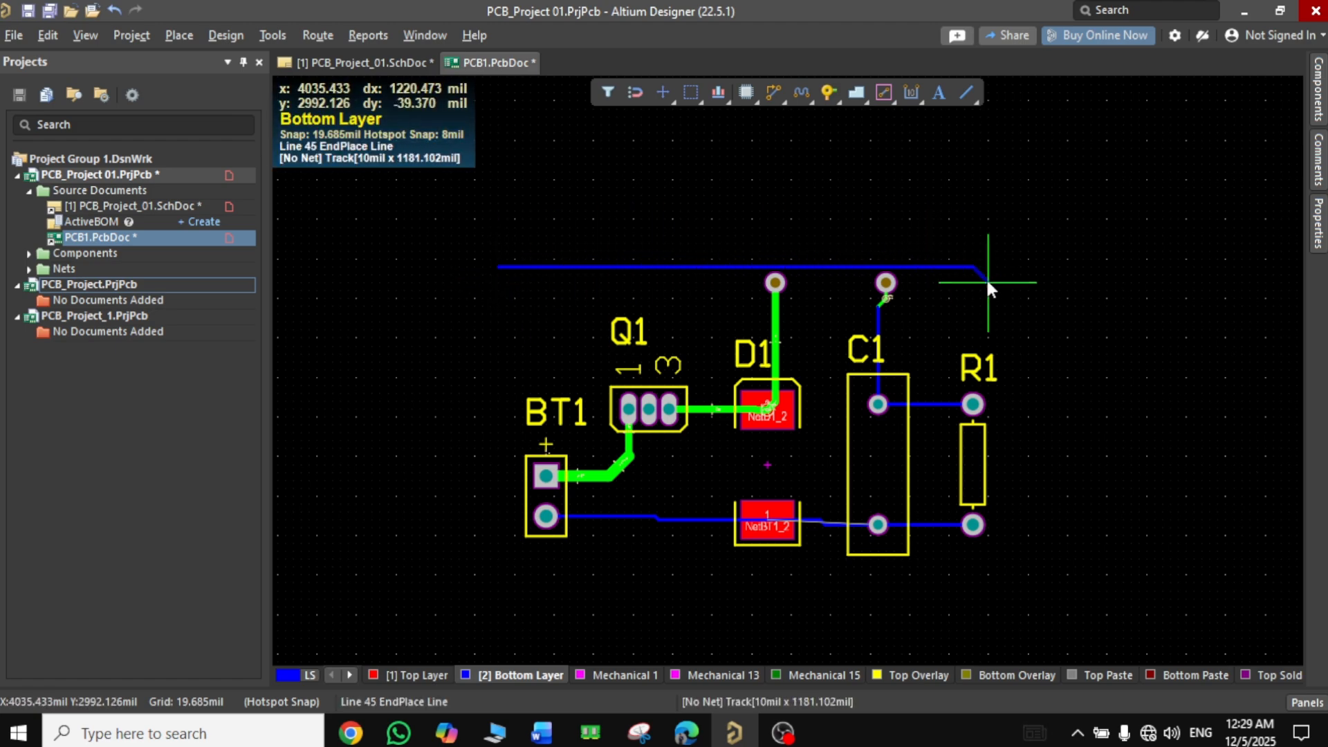
key(shift+space)
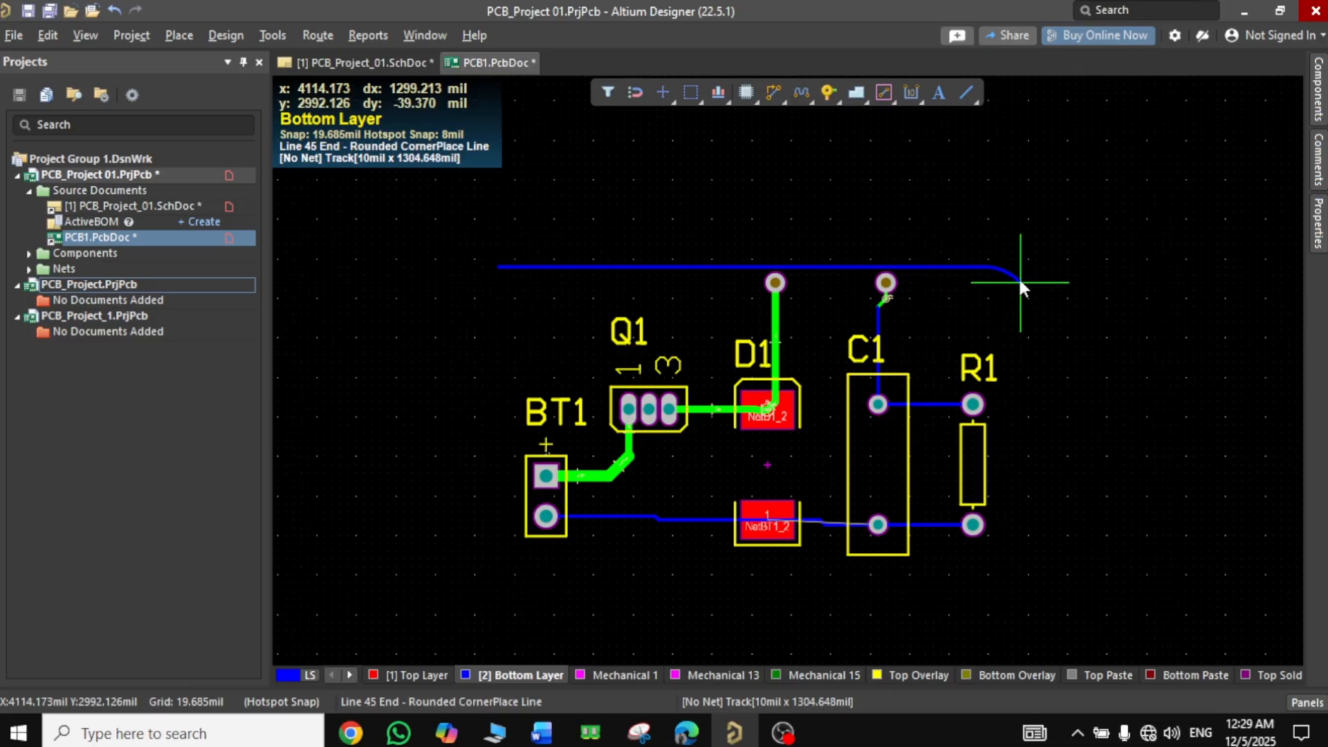
key(shift+space)
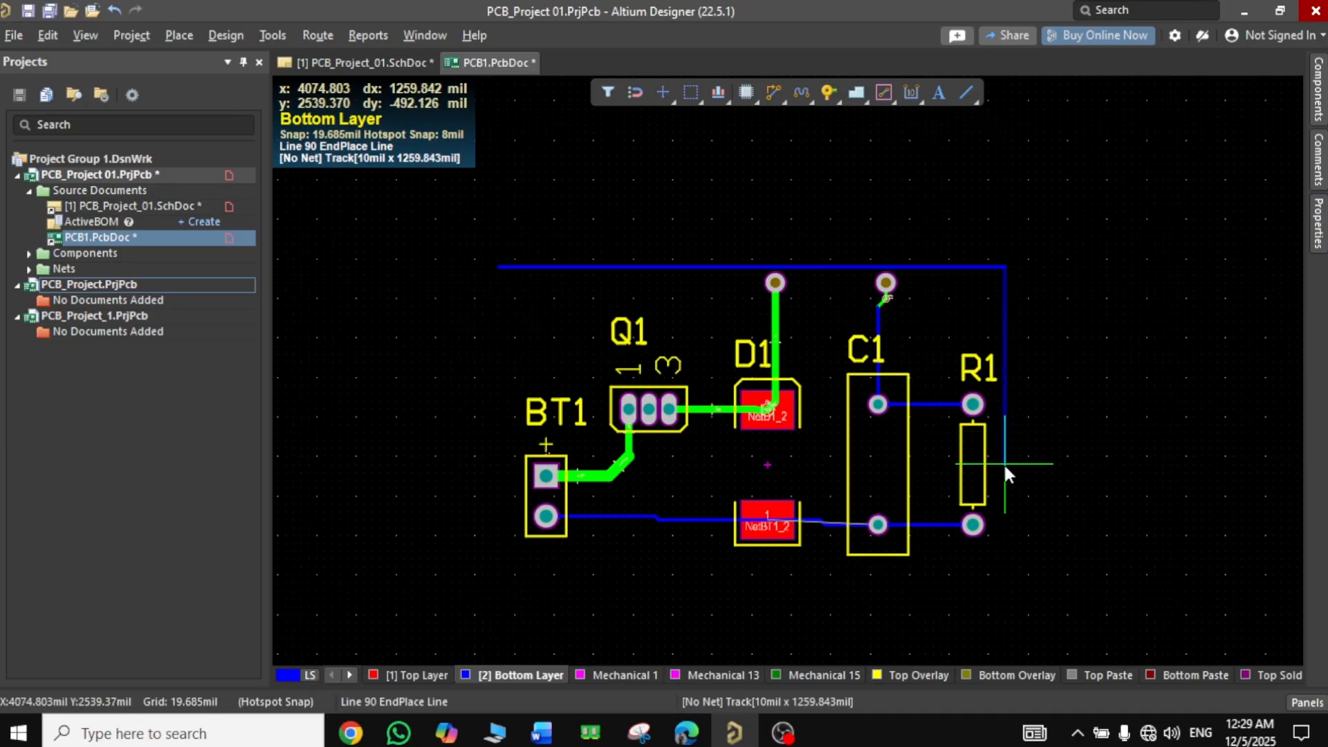
key(shift+space)
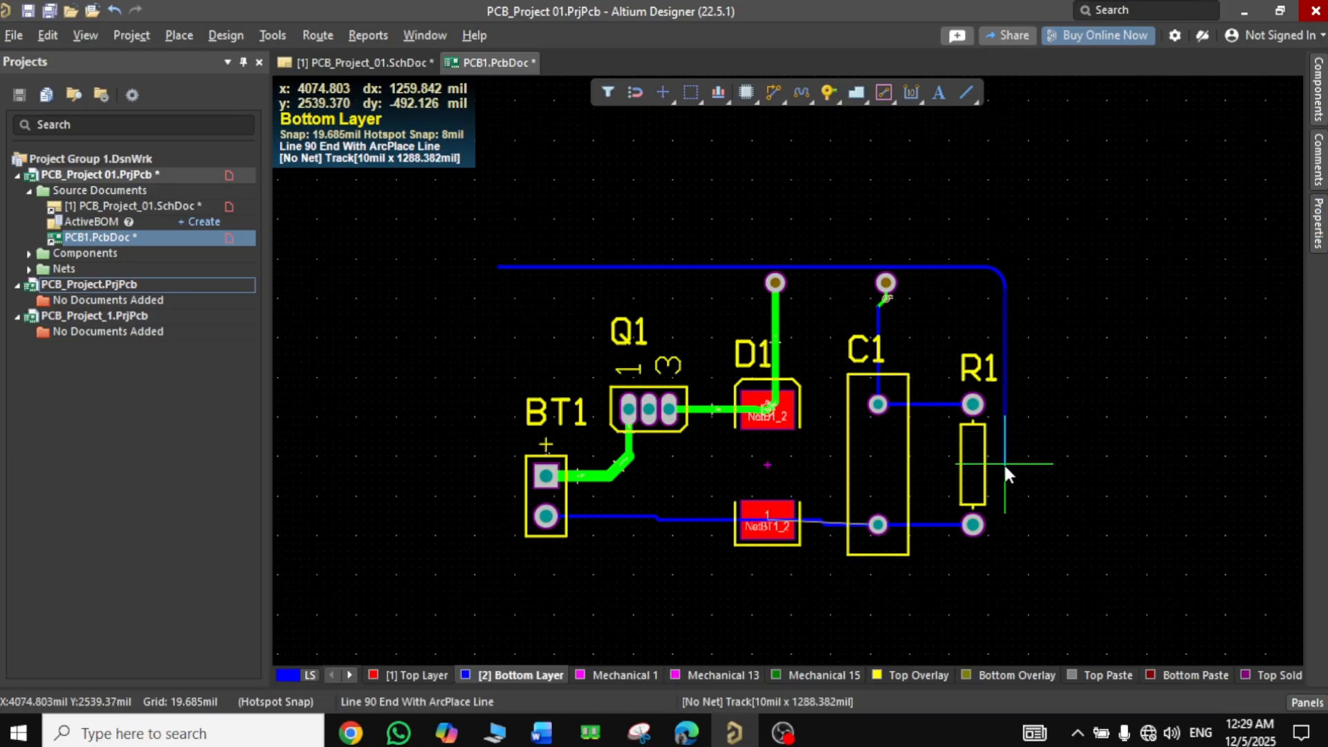
click(1004, 533)
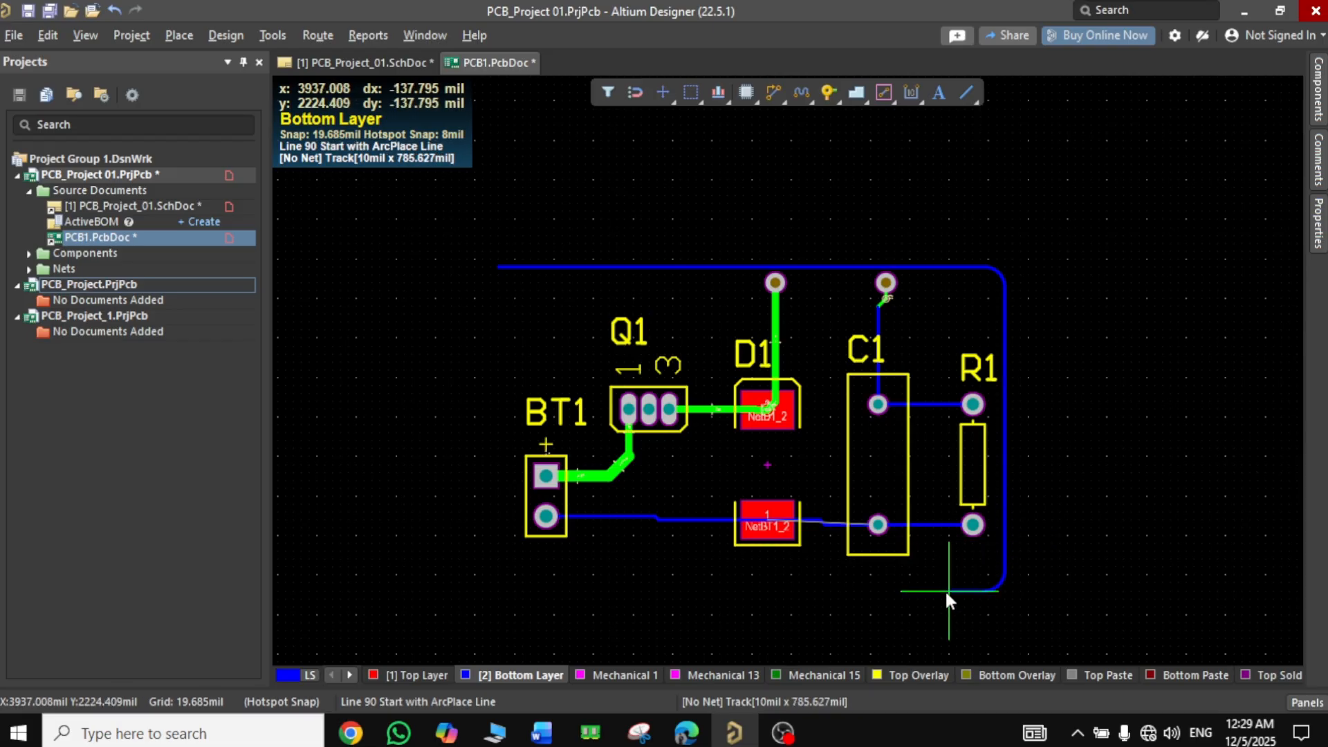
click(491, 575)
click(483, 346)
click(579, 267)
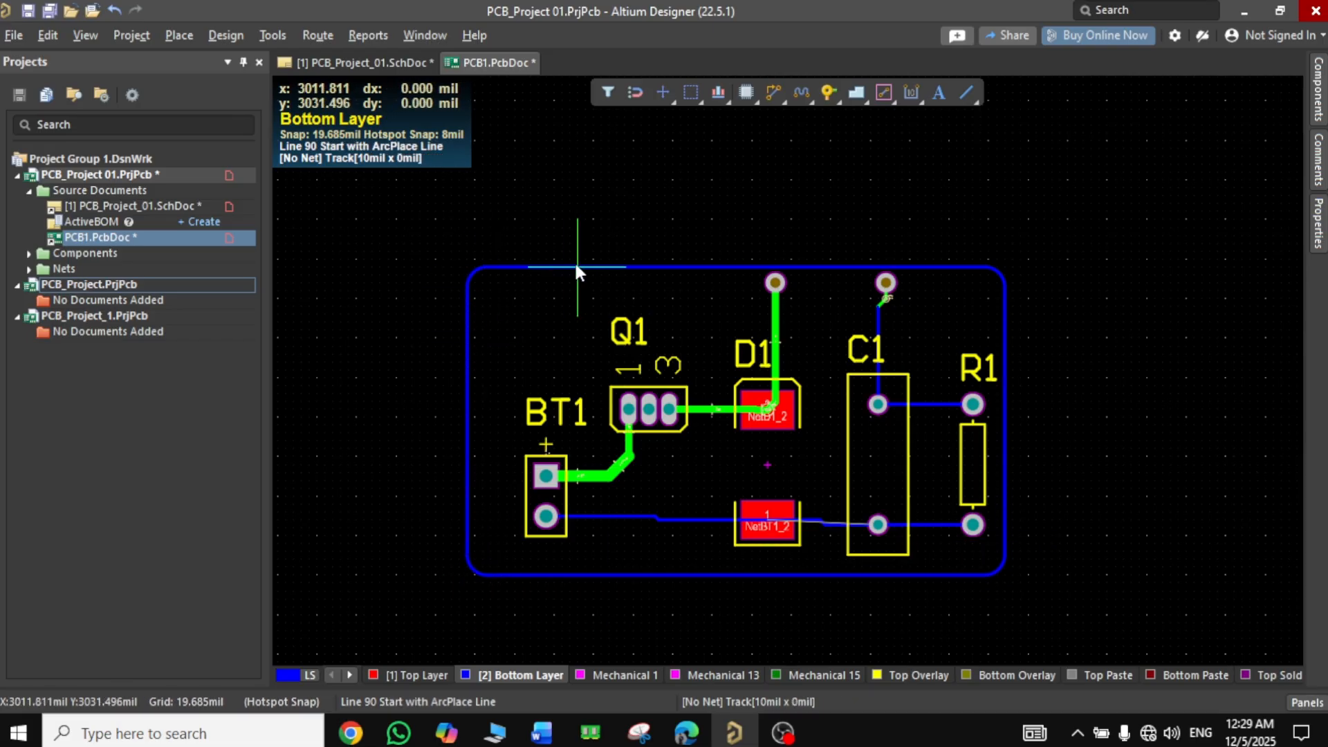
right_click(579, 267)
right_click(667, 306)
Shorten the track from C1 pad 2 so that it ends inside R1 pad 2
scroll(856, 463, up, 2)
drag(1020, 477, 996, 474)
scroll(996, 388, up, 6)
click(916, 346)
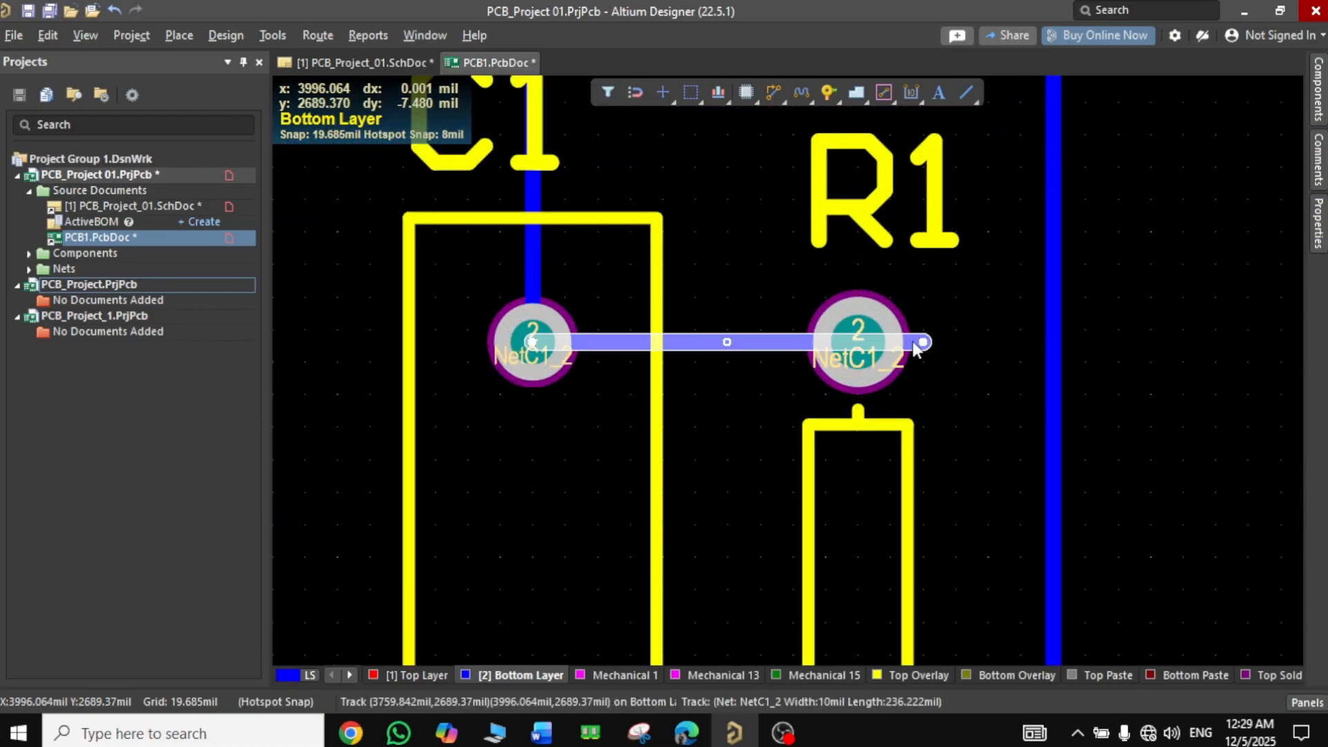
click(948, 428)
Shorten the track from C1 pad 1 so that it ends inside R1 pad 1
right_drag(948, 428, 931, 175)
right_drag(900, 589, 878, 457)
ctrl+scroll(878, 457, down, 2)
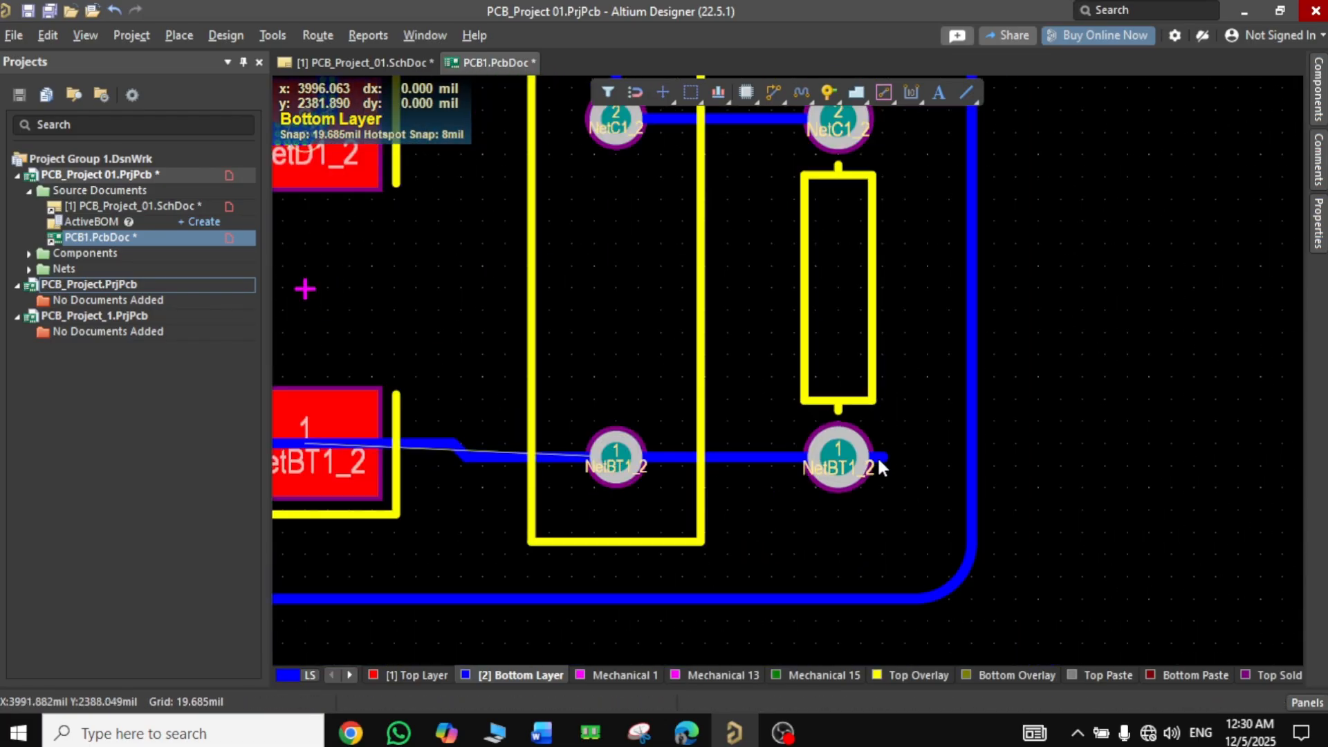
click(563, 457)
click(685, 457)
ctrl+scroll(885, 458, up, 4)
drag(877, 451, 777, 450)
click(923, 415)
Move the vias above D1 and C1 down, away from the upper edge of the outline
ctrl+scroll(911, 424, down, 6)
right_drag(911, 424, 911, 615)
ctrl+scroll(646, 297, up, 4)
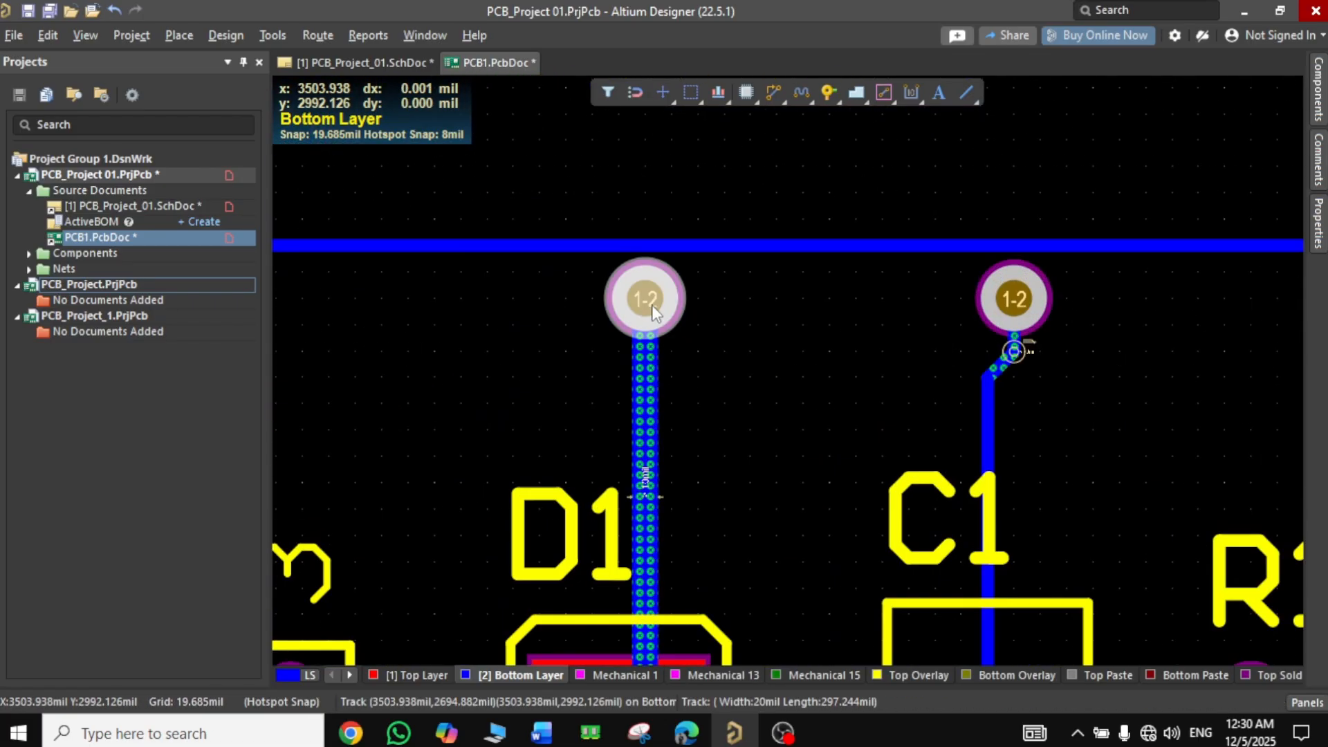
drag(646, 297, 644, 377)
drag(1005, 292, 988, 404)
ctrl+scroll(1058, 394, up, 4)
Reshape the track beside the via above C1 and shorten its short horizontal segment to end inside the via
drag(869, 234, 1077, 287)
drag(988, 270, 909, 387)
click(995, 289)
click(1014, 390)
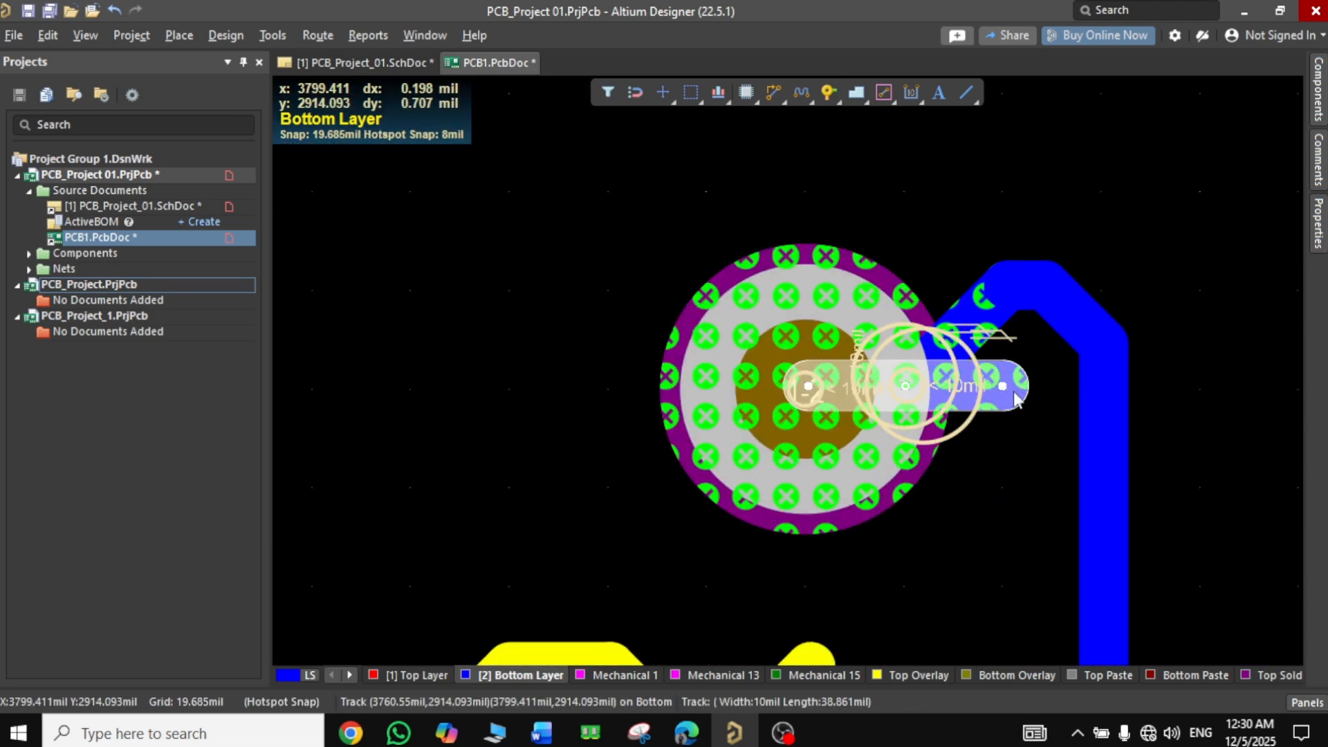
drag(1006, 388, 846, 389)
click(1027, 291)
ctrl+scroll(1086, 200, down, 6)
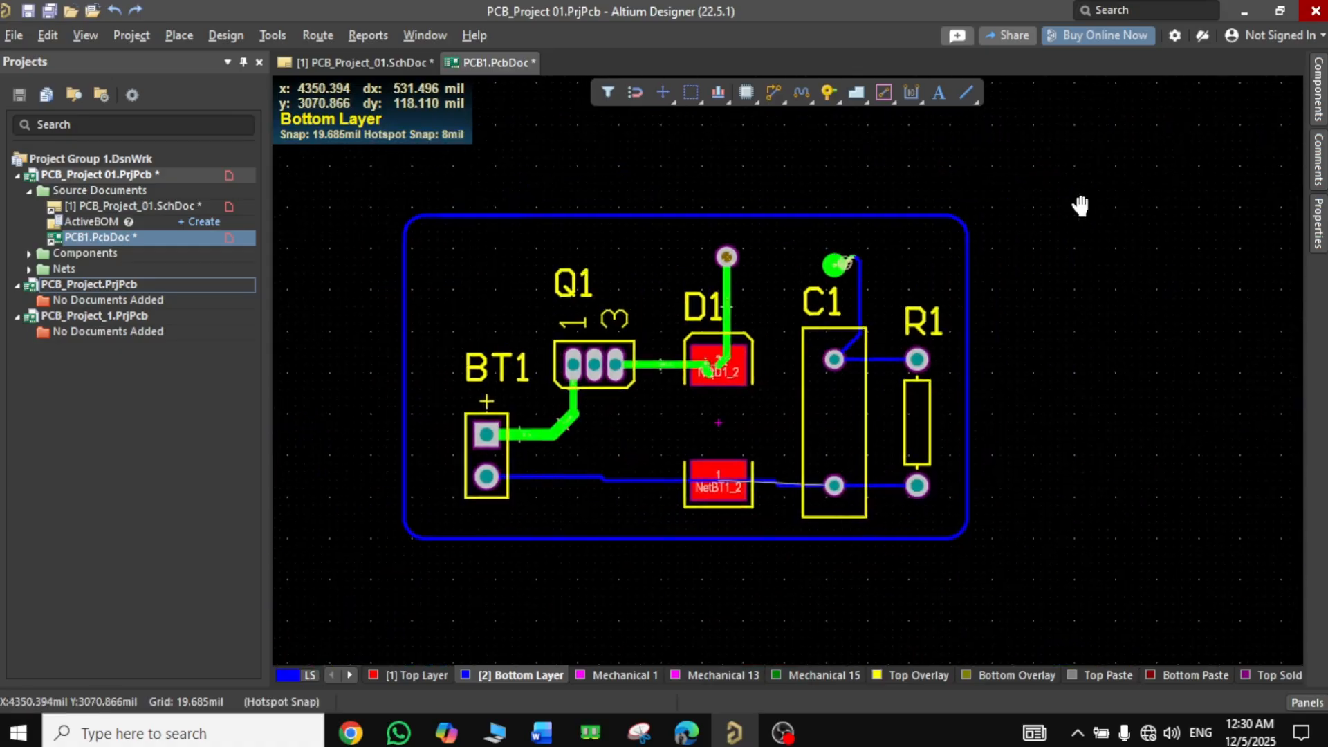
Begin a polygon pour on the Bottom Layer, tracing just inside the outline's upper edge in 45/90 With Arc corner mode
right_drag(805, 136, 892, 157)
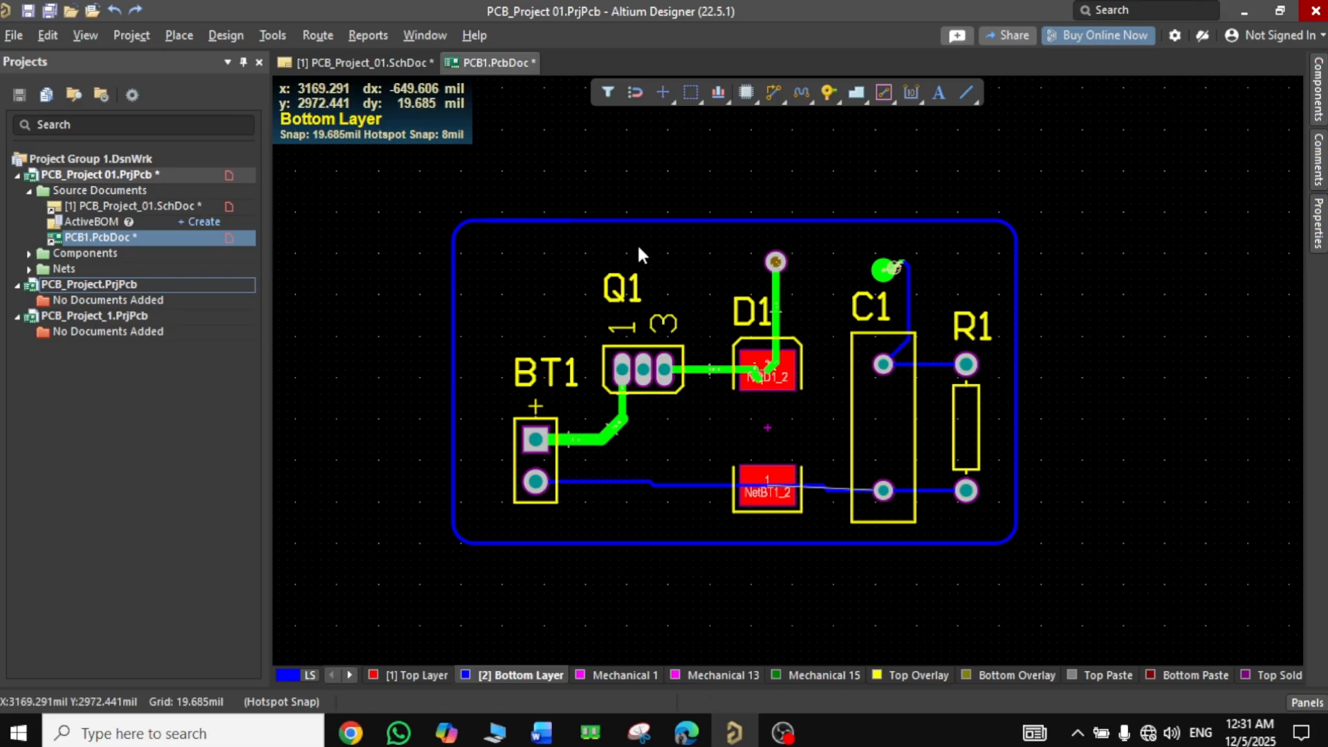
right_drag(607, 153, 634, 173)
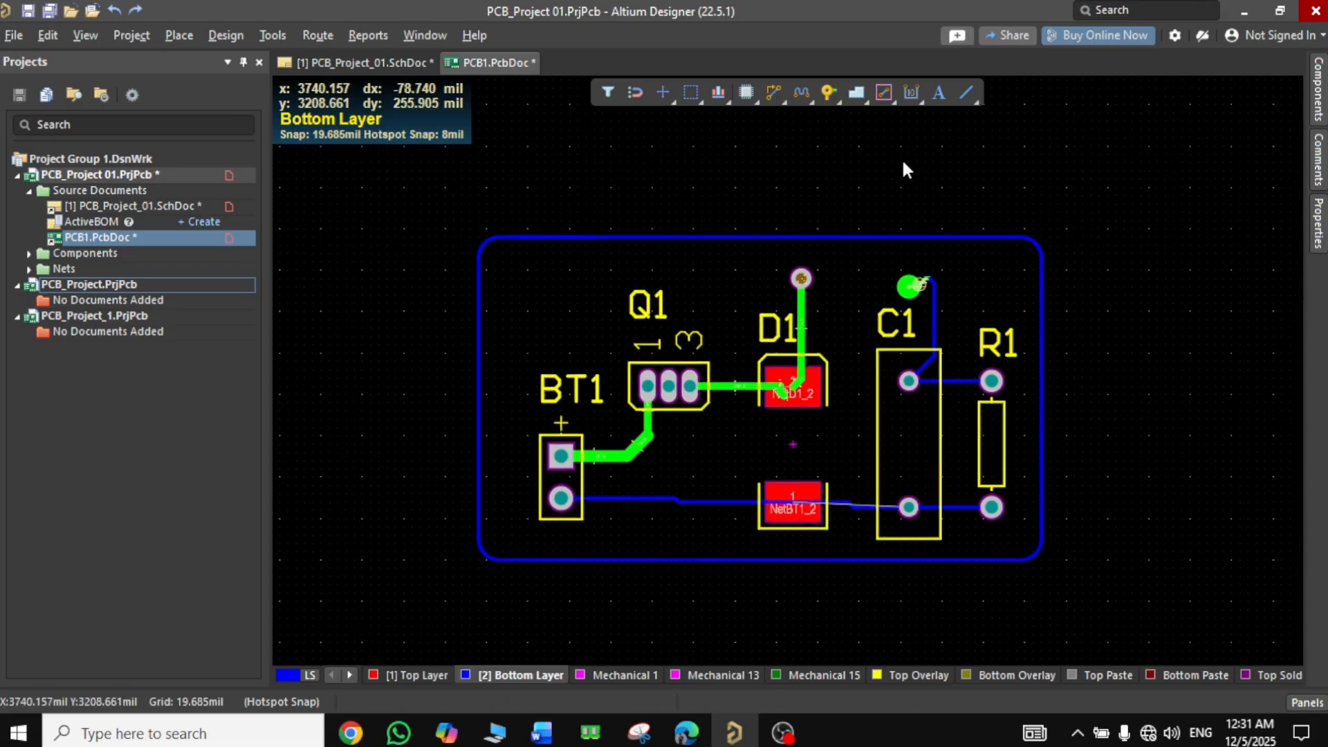
key(p)
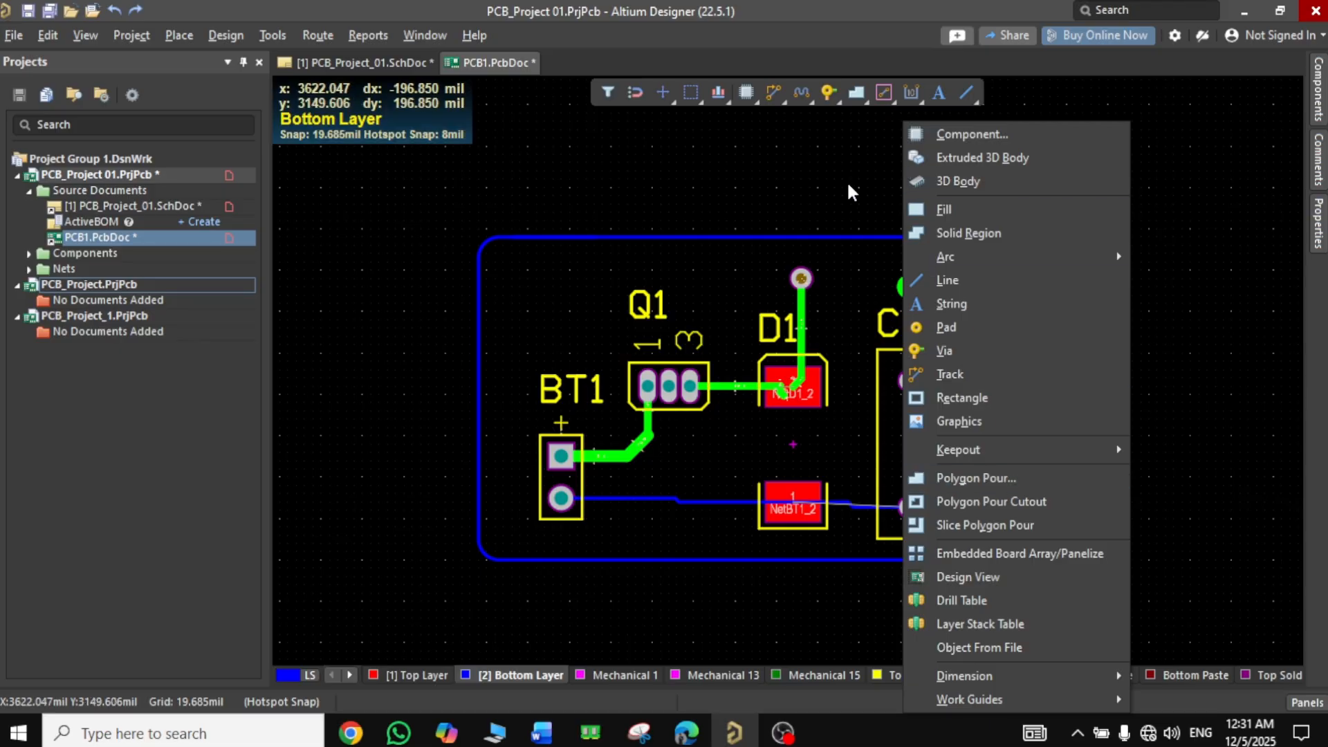
click(851, 102)
right_click(851, 100)
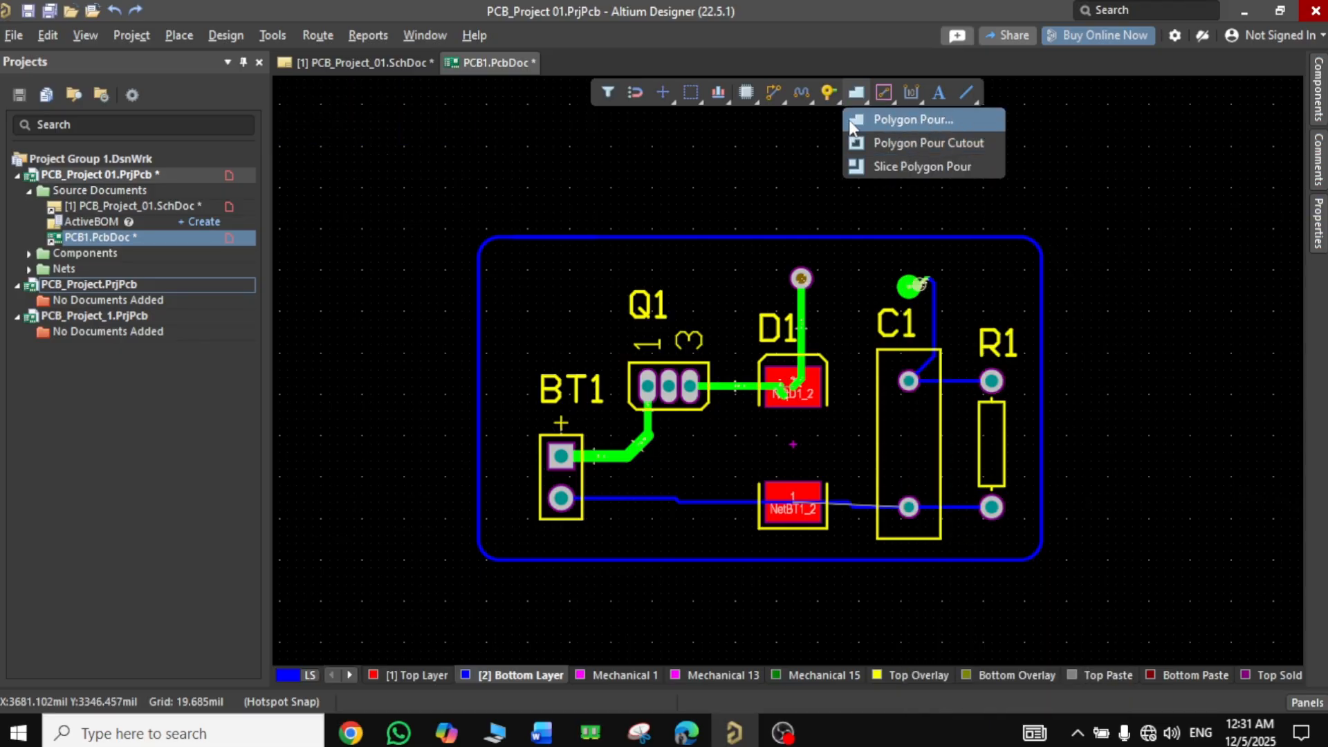
click(867, 122)
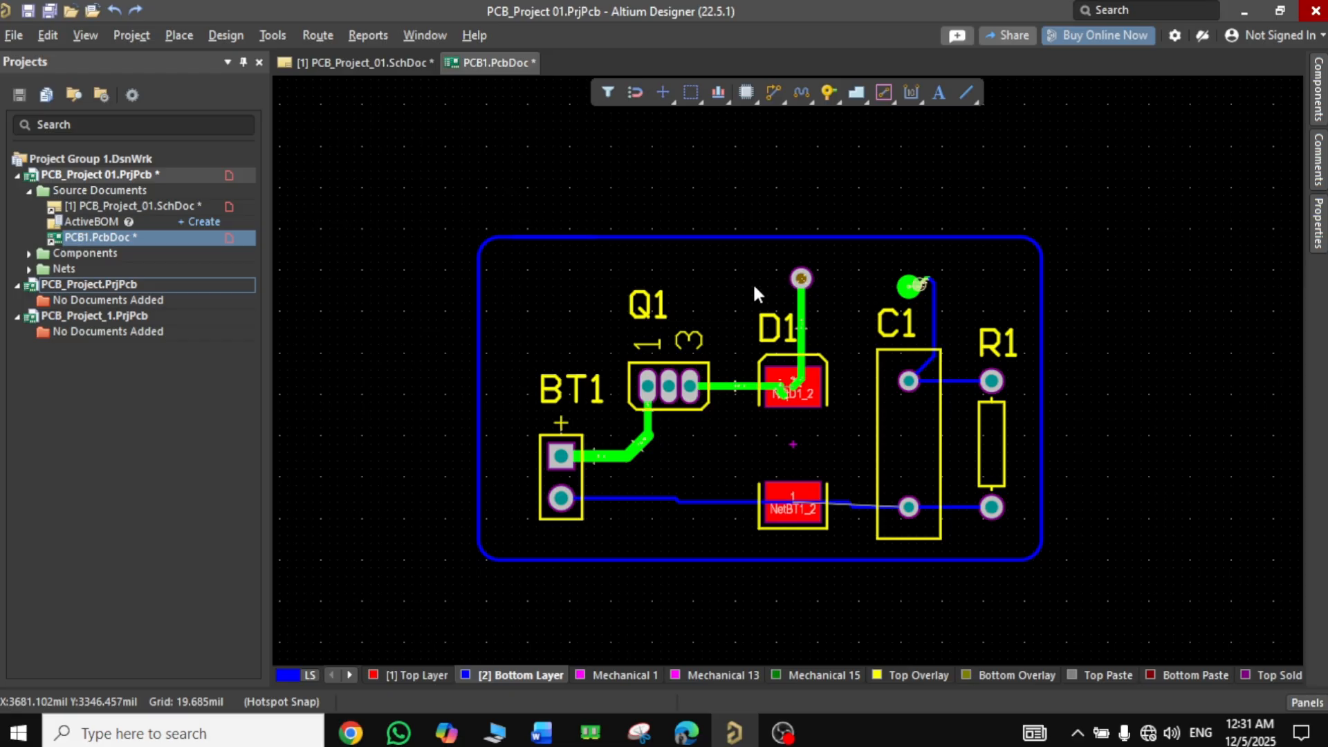
ctrl+scroll(750, 284, up, 1)
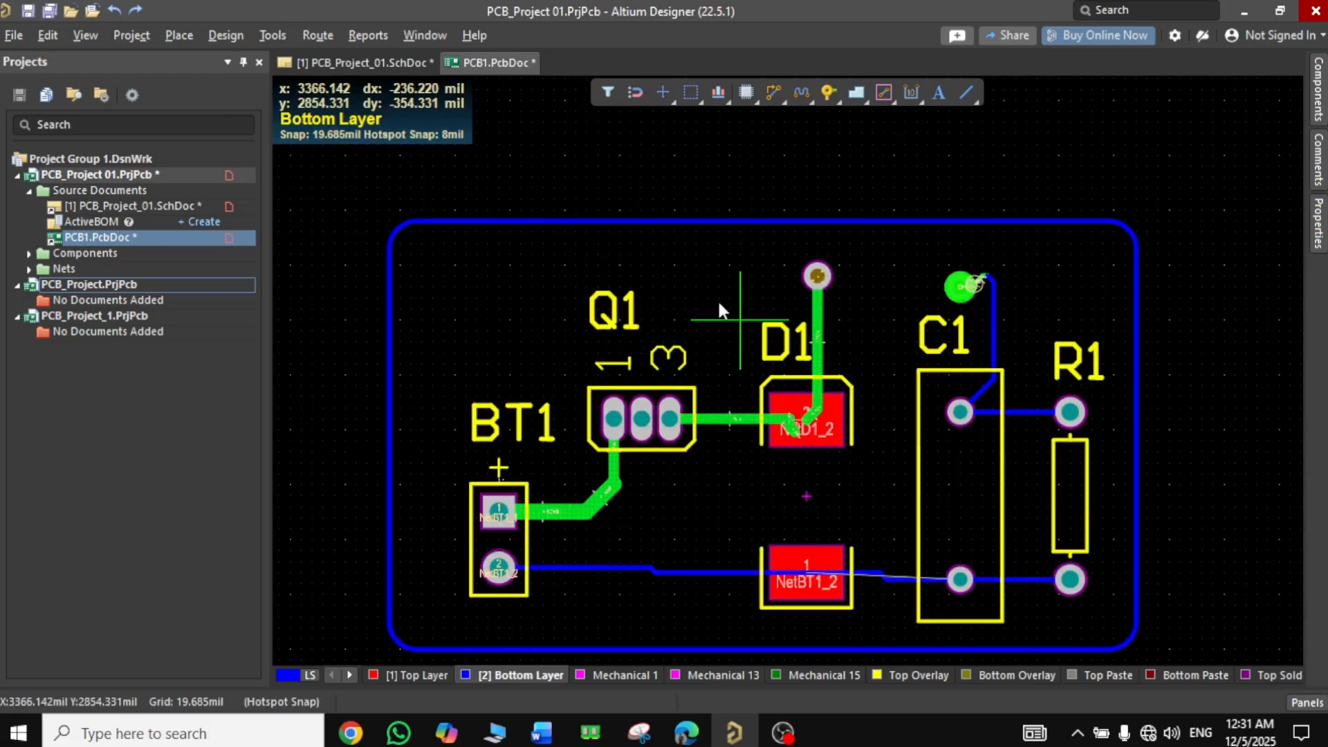
right_drag(682, 276, 638, 230)
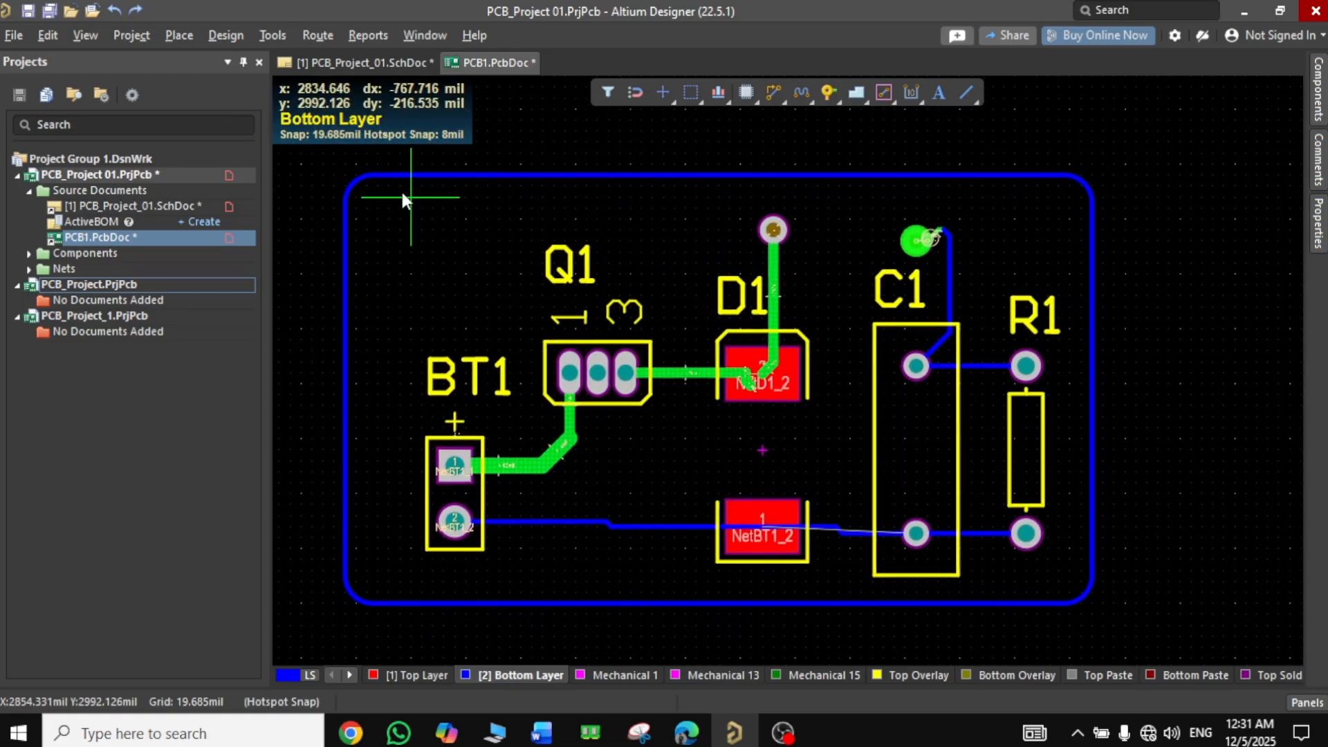
click(378, 185)
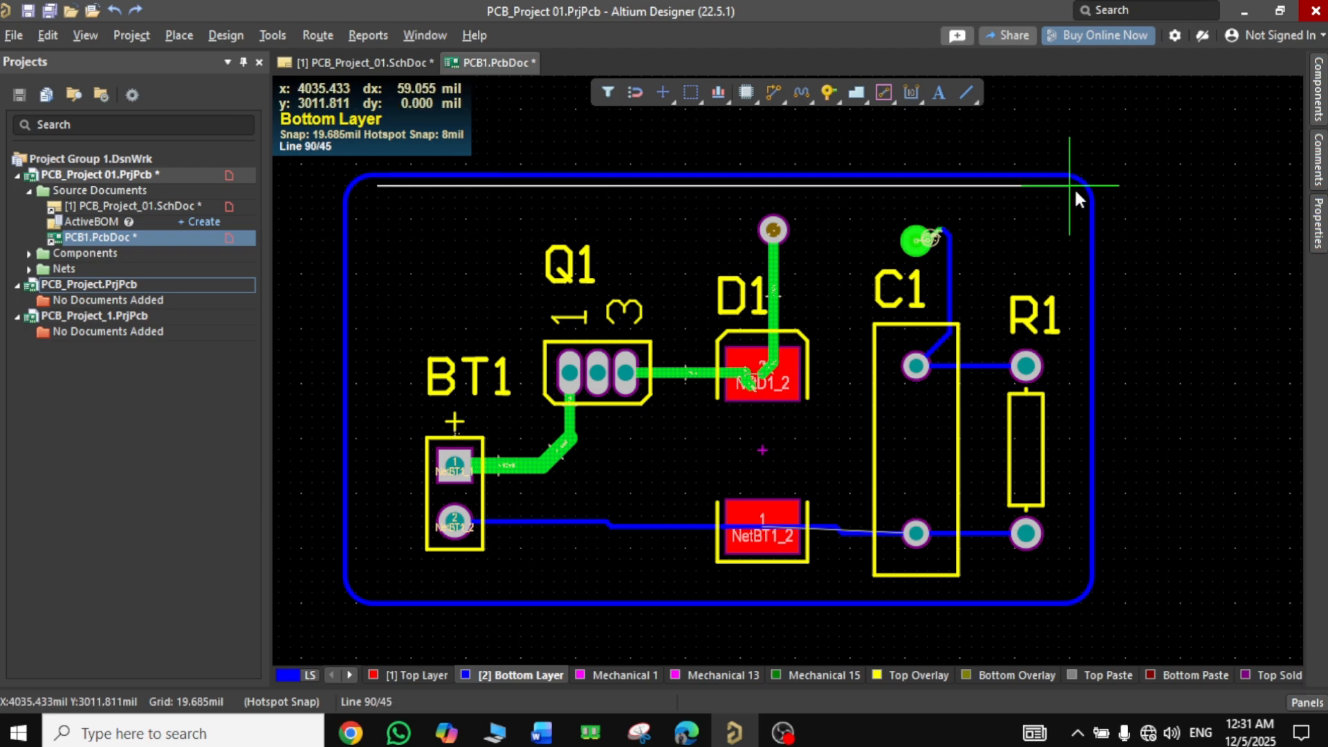
key(shift+space)
ctrl+scroll(1081, 201, up, 3)
click(1089, 181)
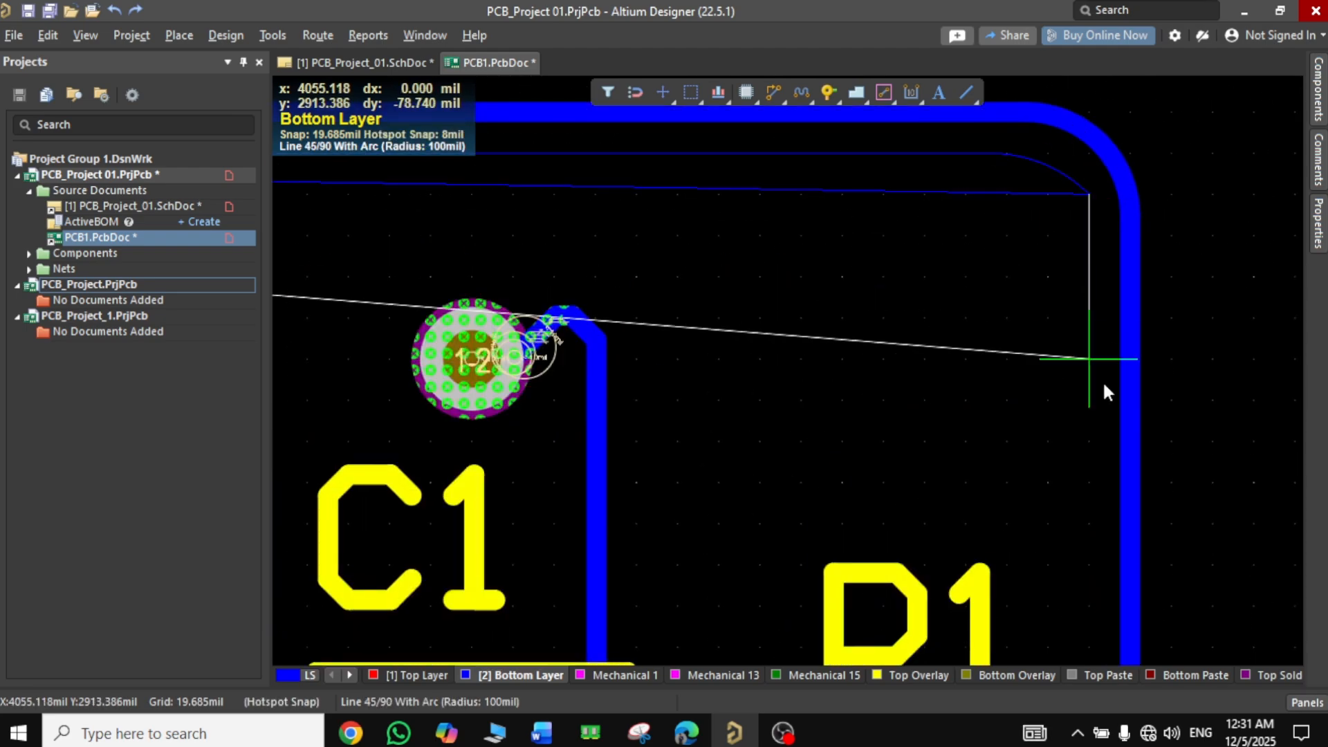
Continue the polygon pour boundary down the side near R1 and around the outline's lower corner with an arc
ctrl+scroll(1057, 242, down, 4)
right_drag(1023, 219, 1029, 207)
click(1074, 588)
right_drag(1060, 606, 1059, 298)
ctrl+scroll(1065, 413, up, 5)
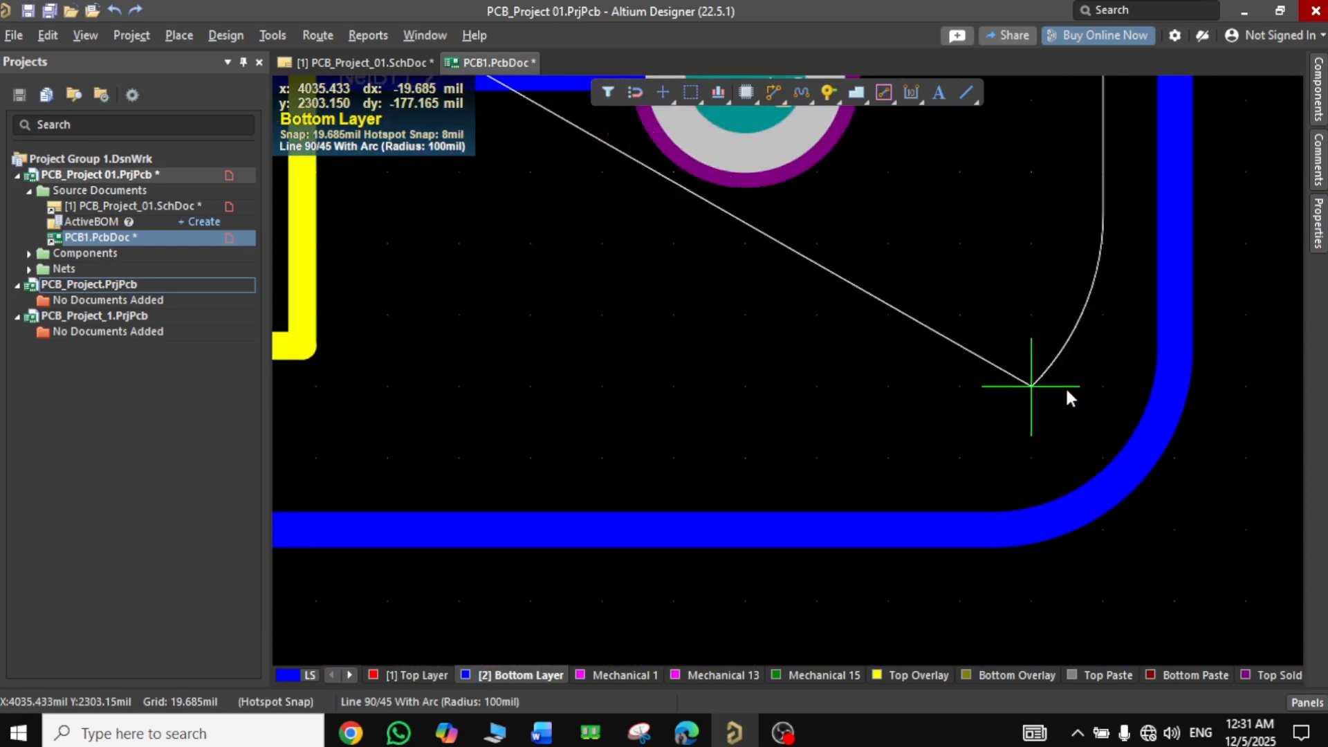
click(816, 458)
Trace the pour boundary along the outline's lower edge and up the BT1 side, then close it at the starting point
right_drag(1031, 385, 1292, 338)
ctrl+scroll(1292, 353, down, 5)
click(432, 382)
right_drag(421, 368, 643, 595)
ctrl+scroll(665, 404, up, 5)
click(664, 415)
click(608, 304)
ctrl+scroll(643, 595, down, 5)
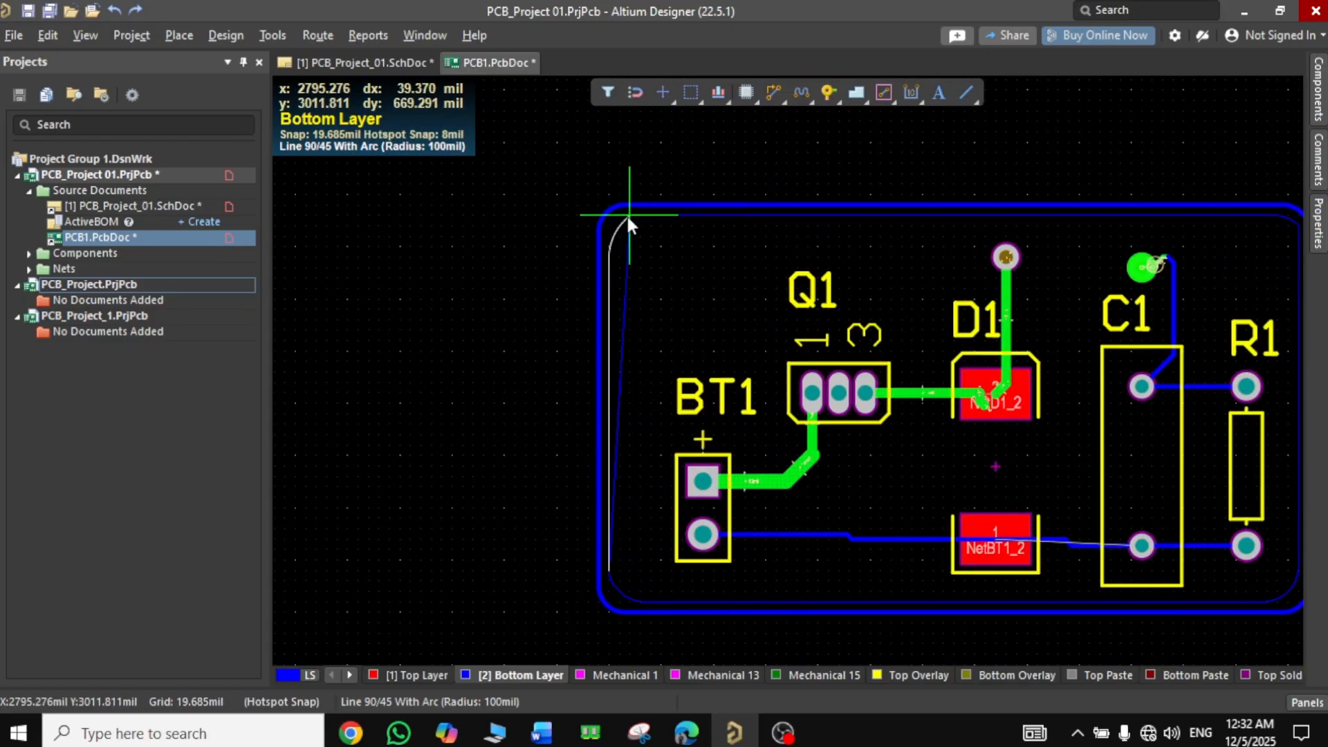
click(628, 211)
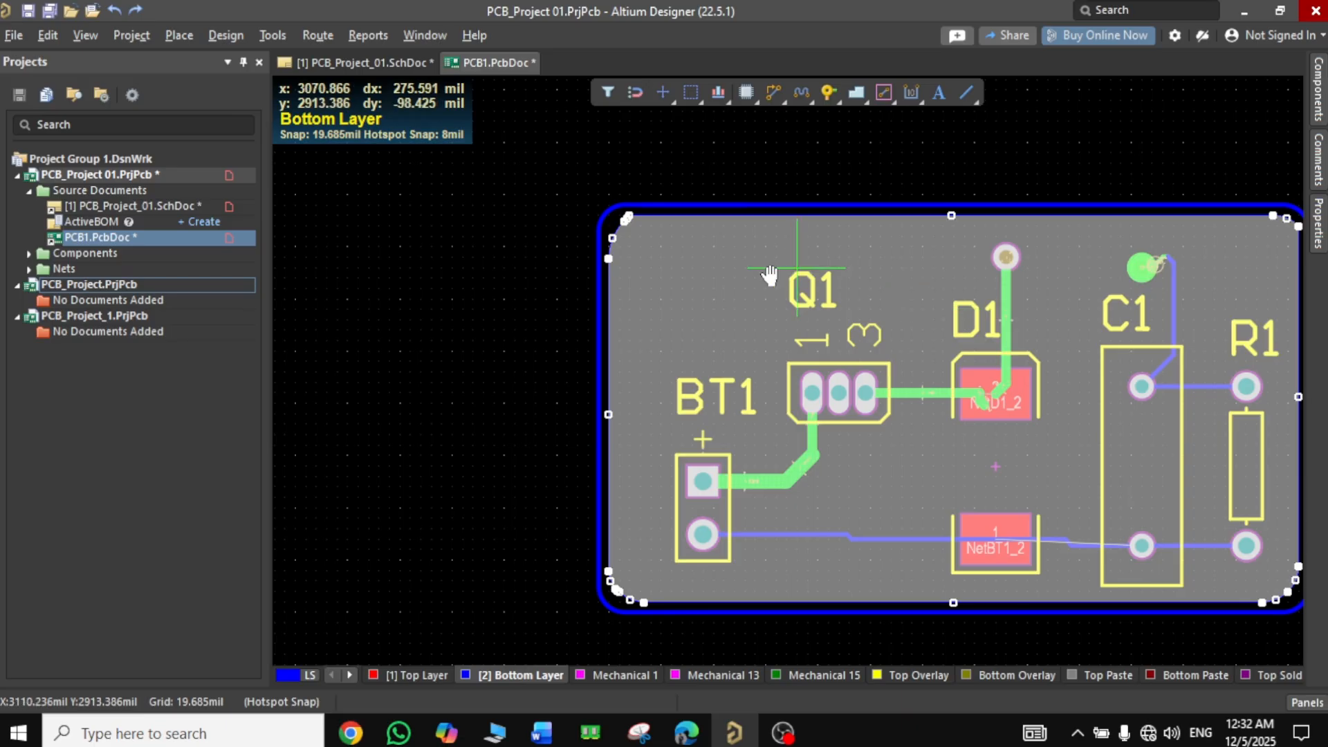
right_drag(789, 280, 598, 251)
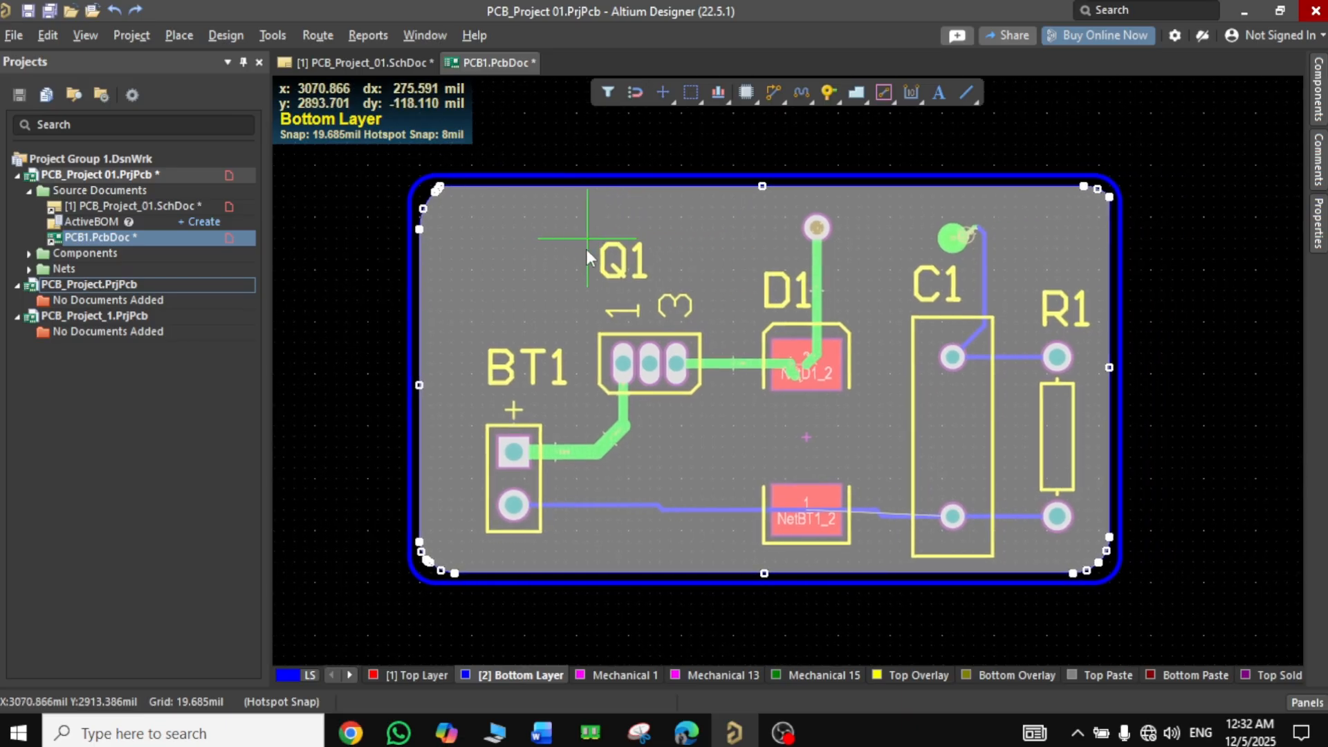
right_click(722, 443)
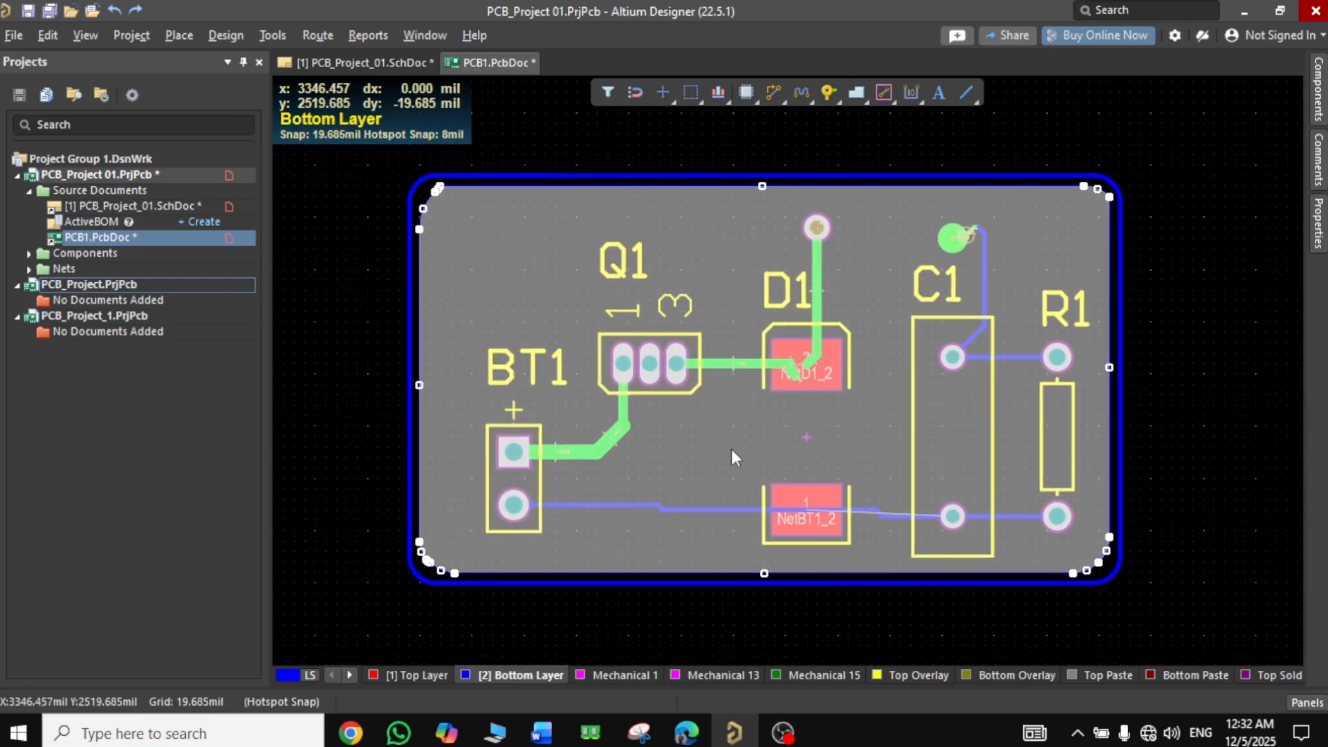
Examine the poured PCB layout and compare it with the Buck Converter schematic
right_drag(1173, 359, 1121, 354)
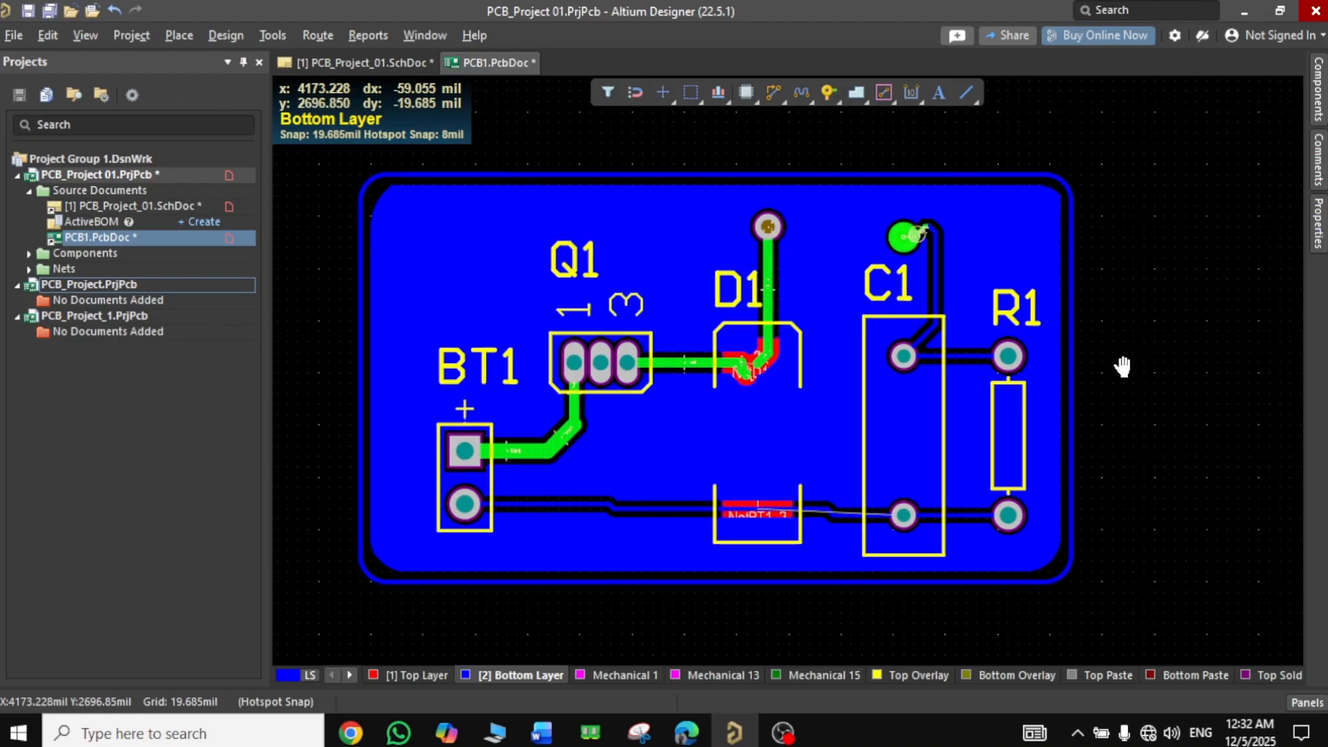
ctrl+scroll(1135, 343, down, 1)
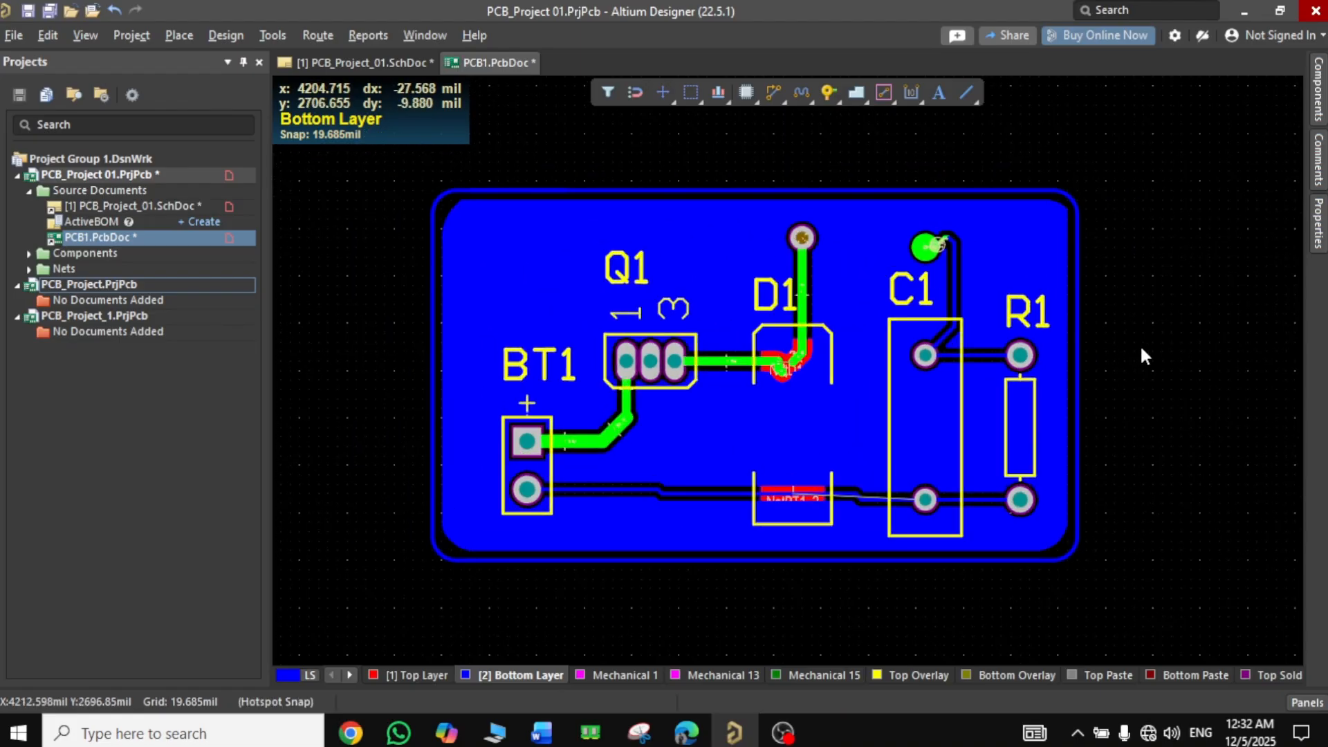
ctrl+scroll(1120, 360, up, 1)
ctrl+scroll(1142, 356, down, 1)
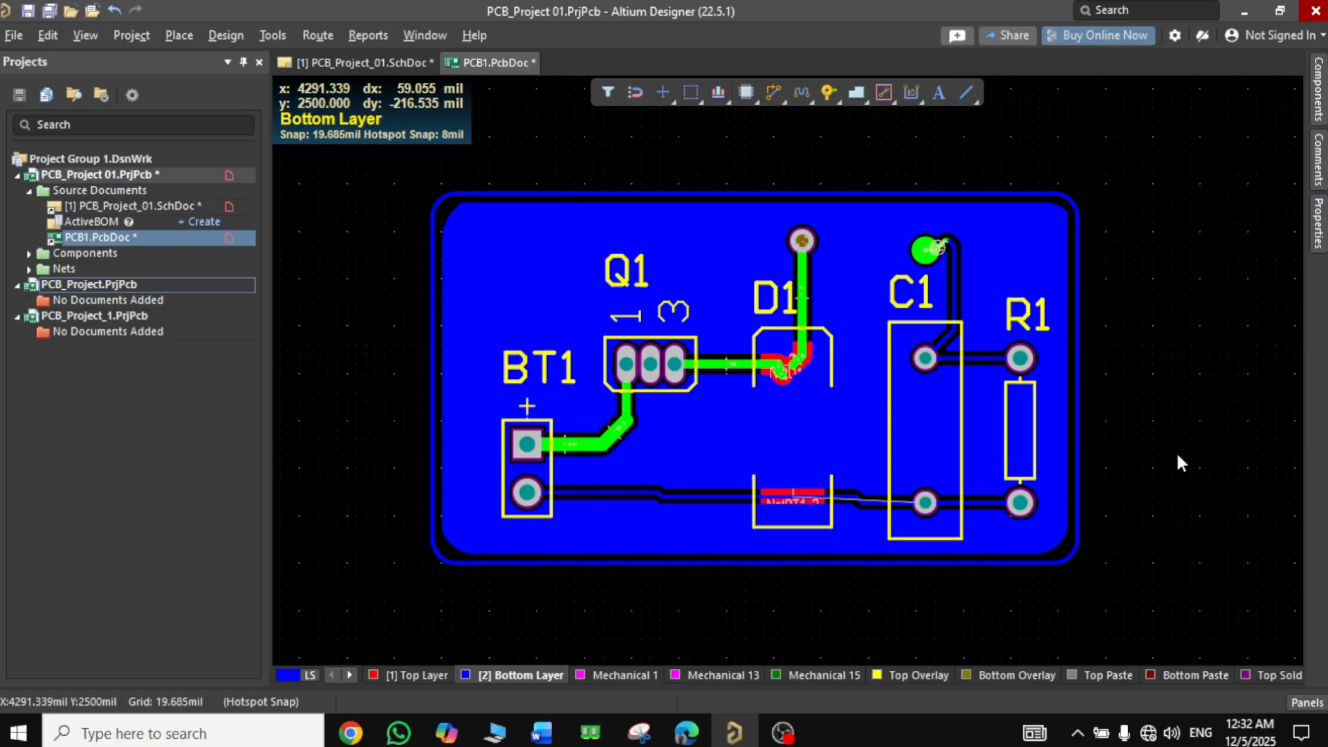
click(129, 206)
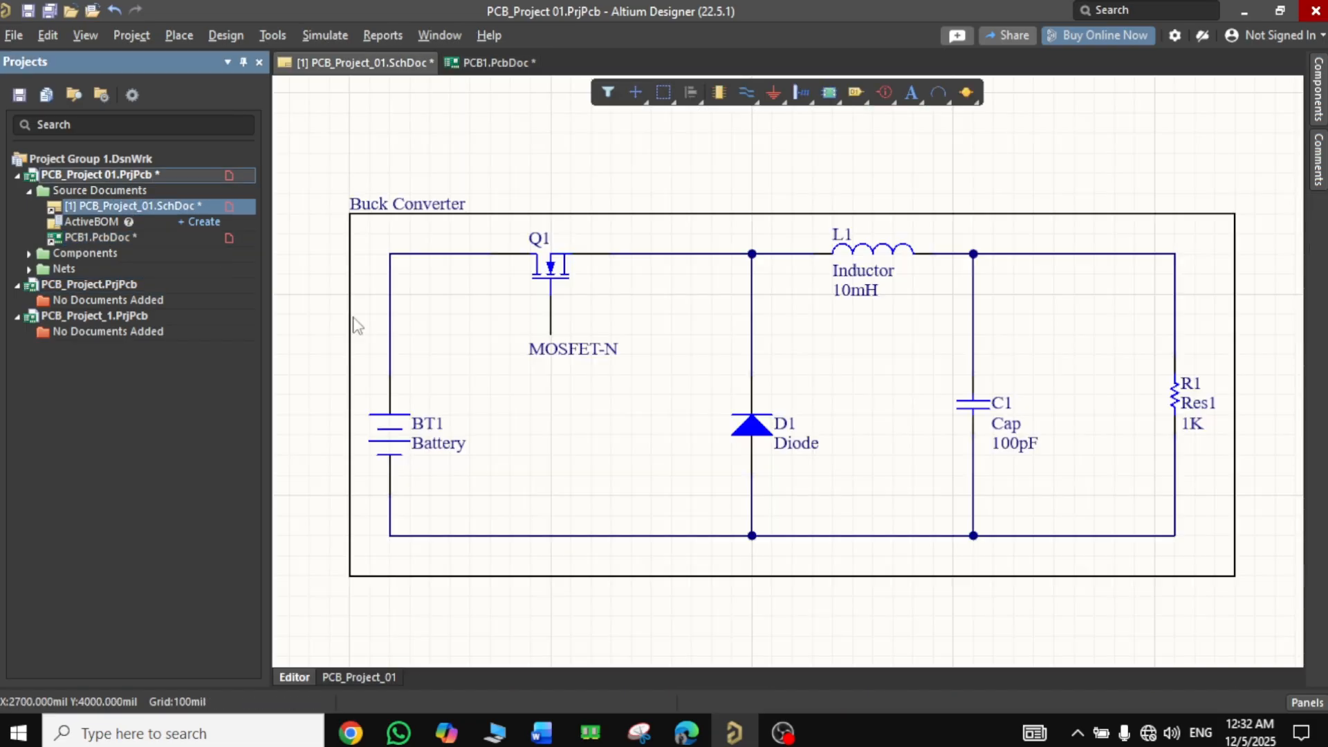
click(76, 238)
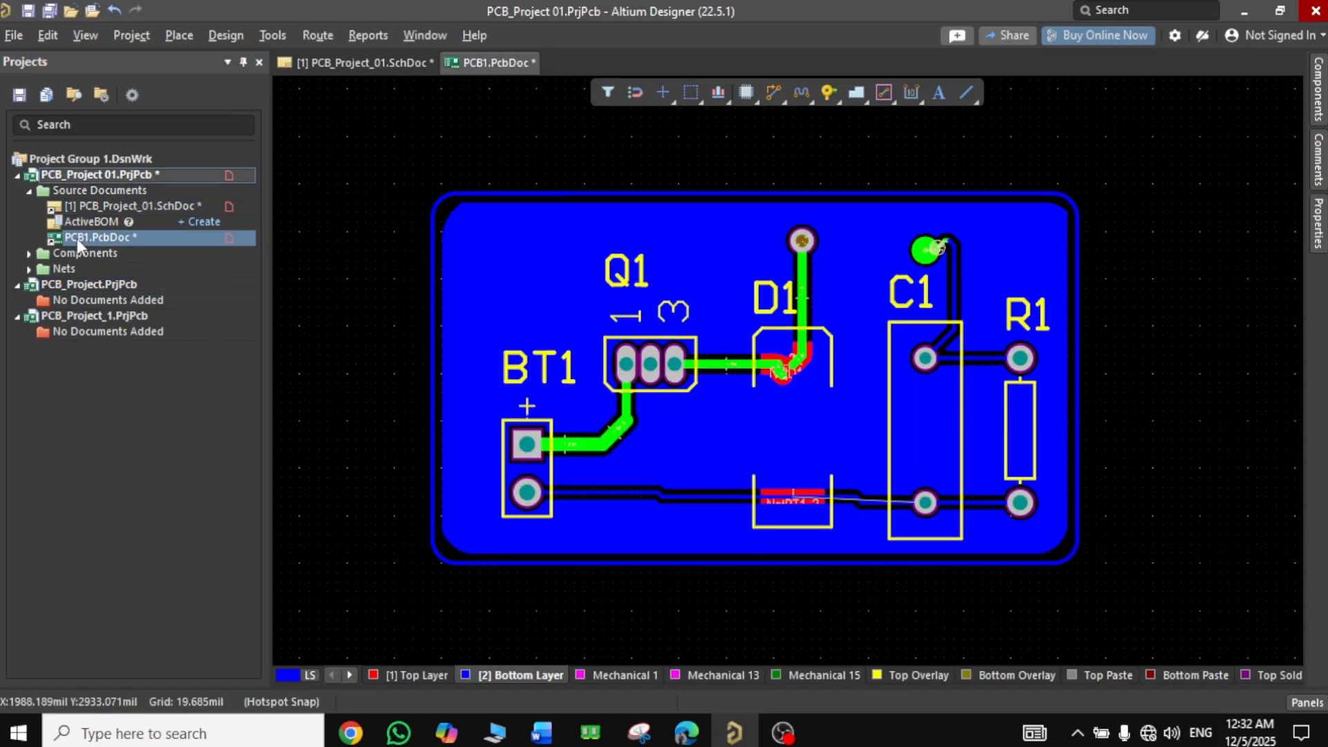